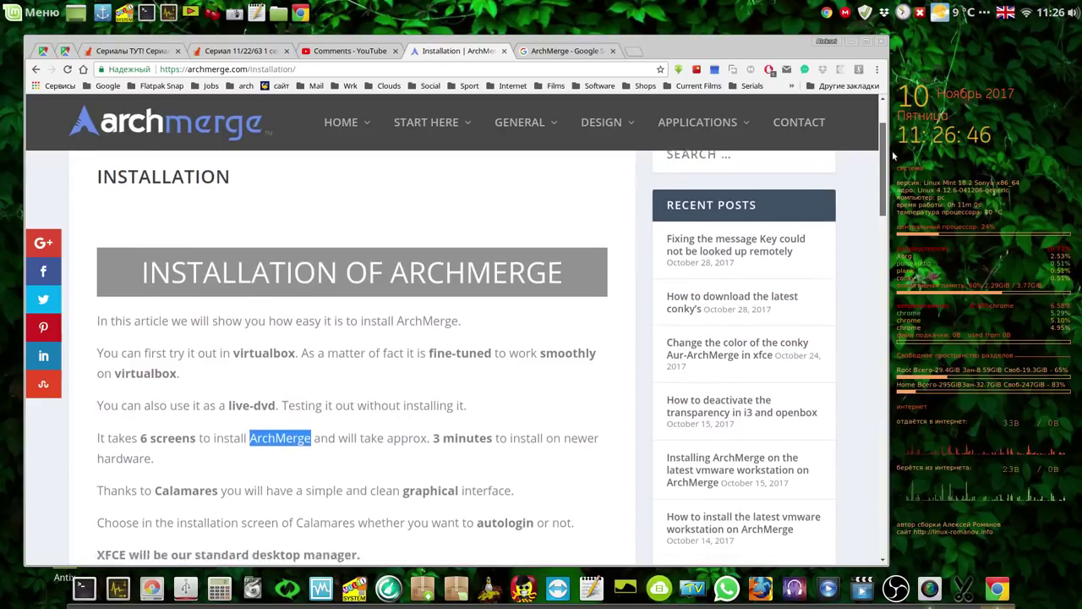
Read the YouTube comments, then return to the ArchMerge Google search results.
scroll(507, 211, up, 3)
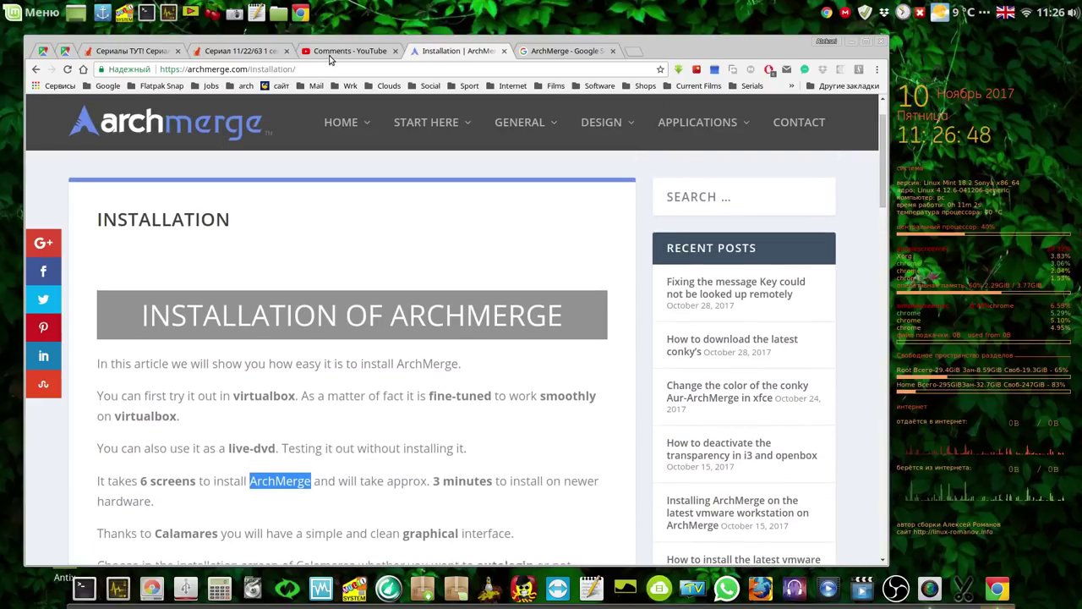
click(338, 55)
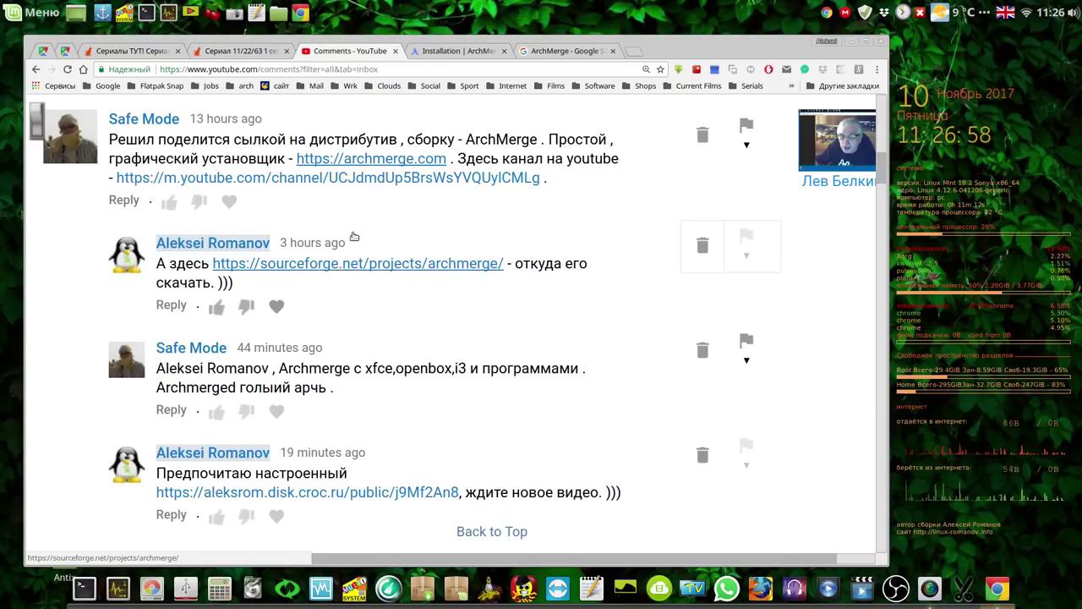
click(572, 51)
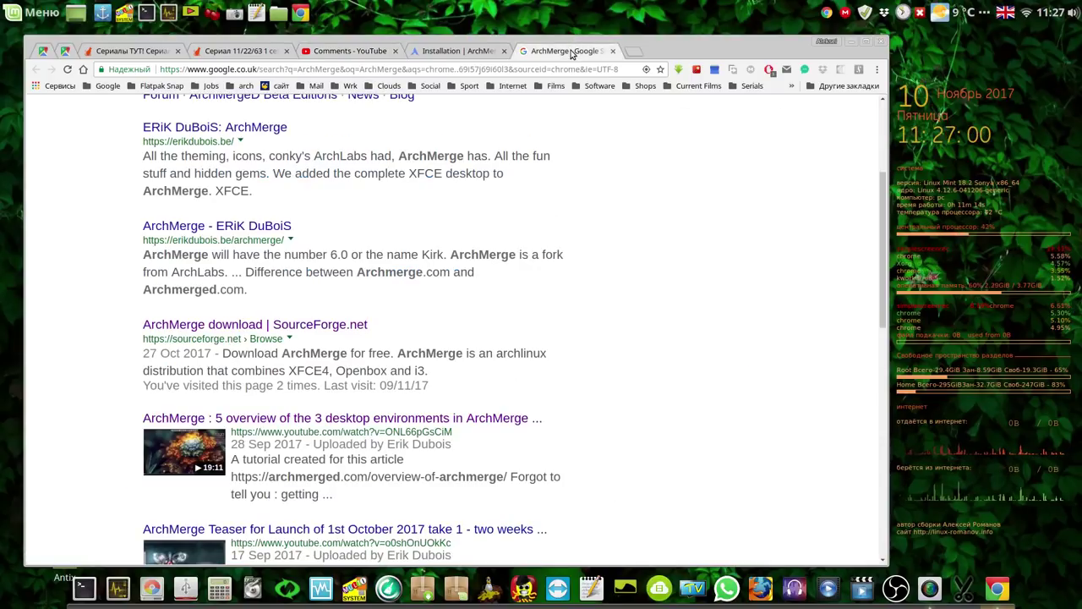
Scroll the results and open the 'ArchMerge download | SourceForge.net' page.
drag(879, 207, 885, 123)
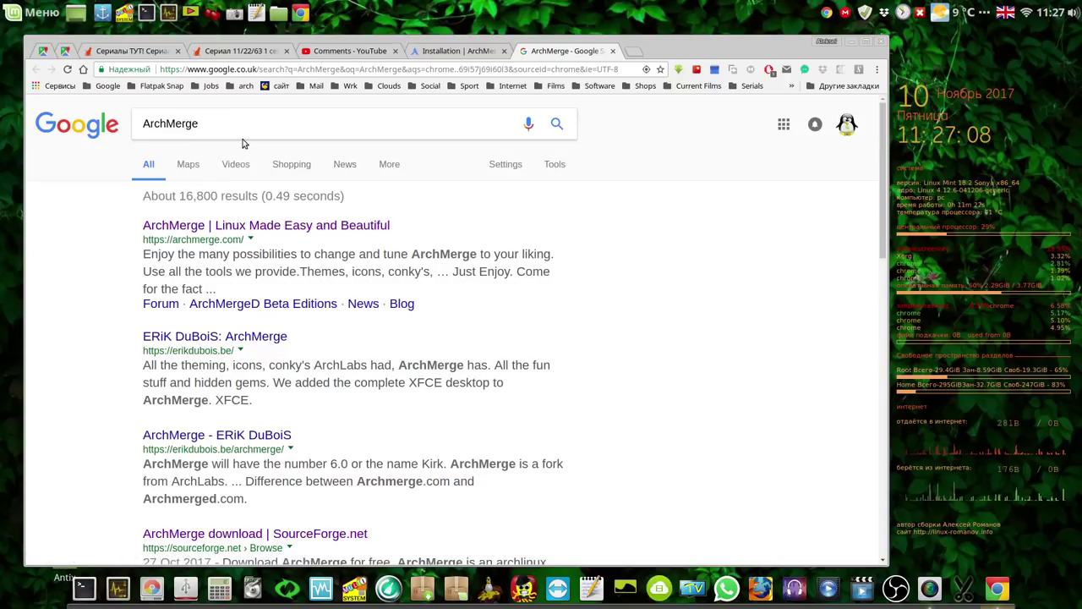
scroll(659, 382, down, 3)
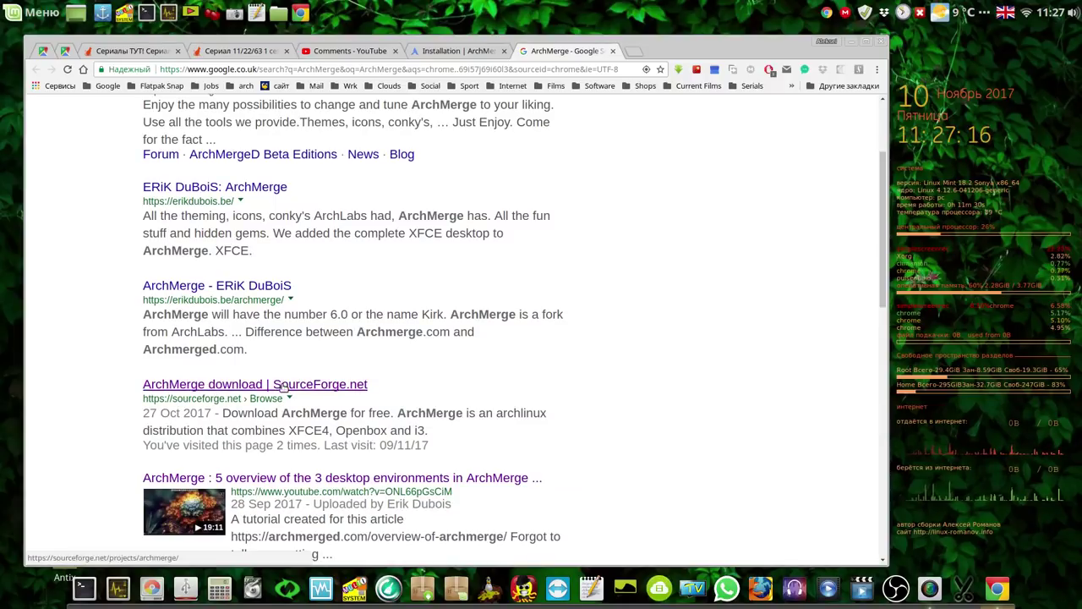
click(283, 386)
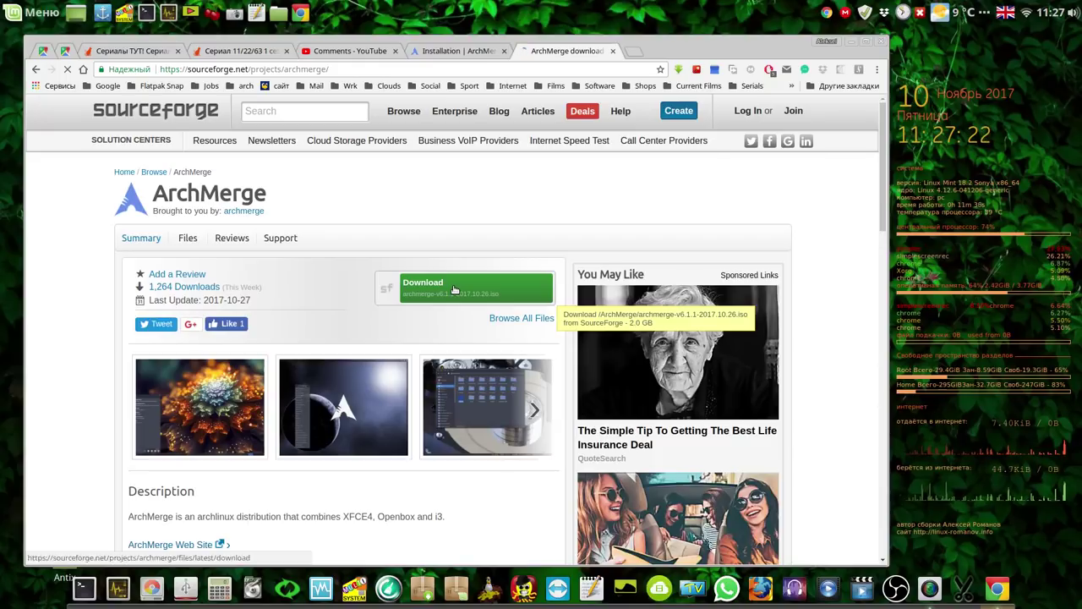
Start the archmerge-v6.1.1 ISO download, close that page and minimize Chrome.
click(454, 290)
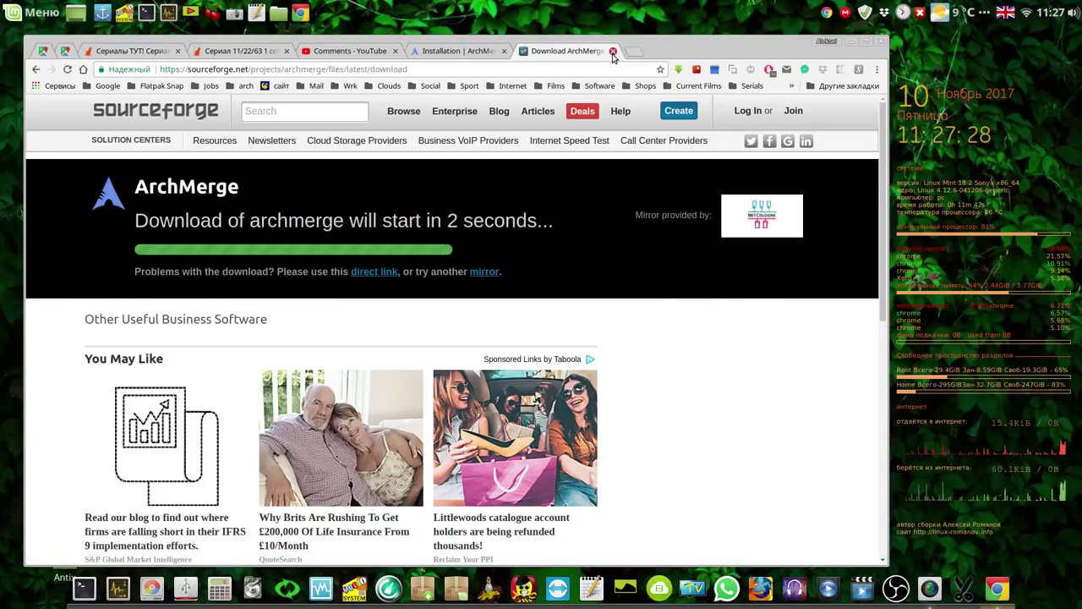
click(613, 52)
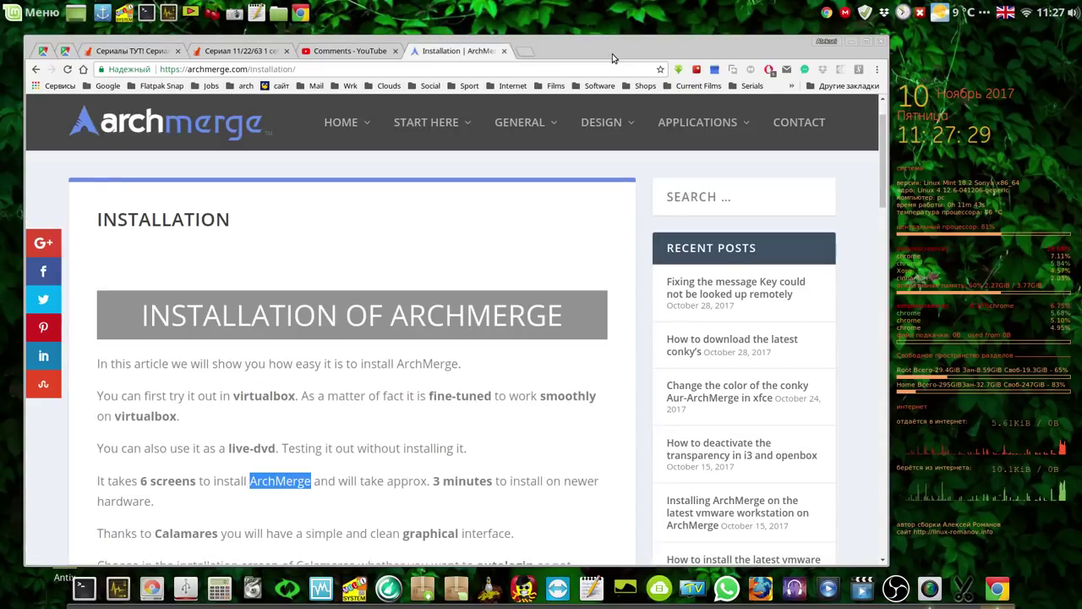
click(852, 43)
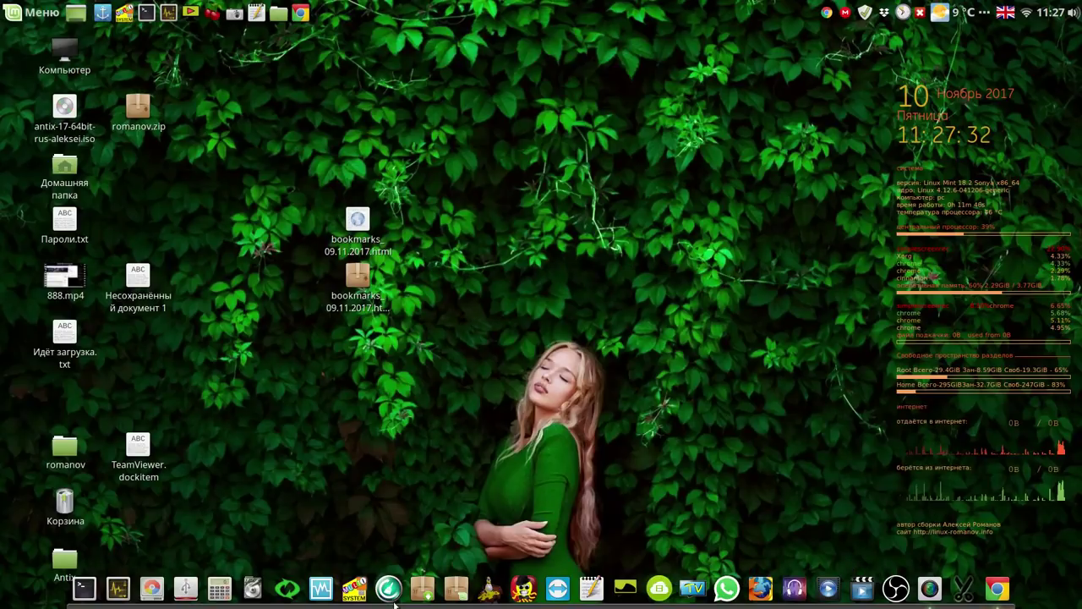
Start the 'test' VM in VirtualBox and boot 'Boot ArchMerge Linux (x86_64)'.
click(321, 595)
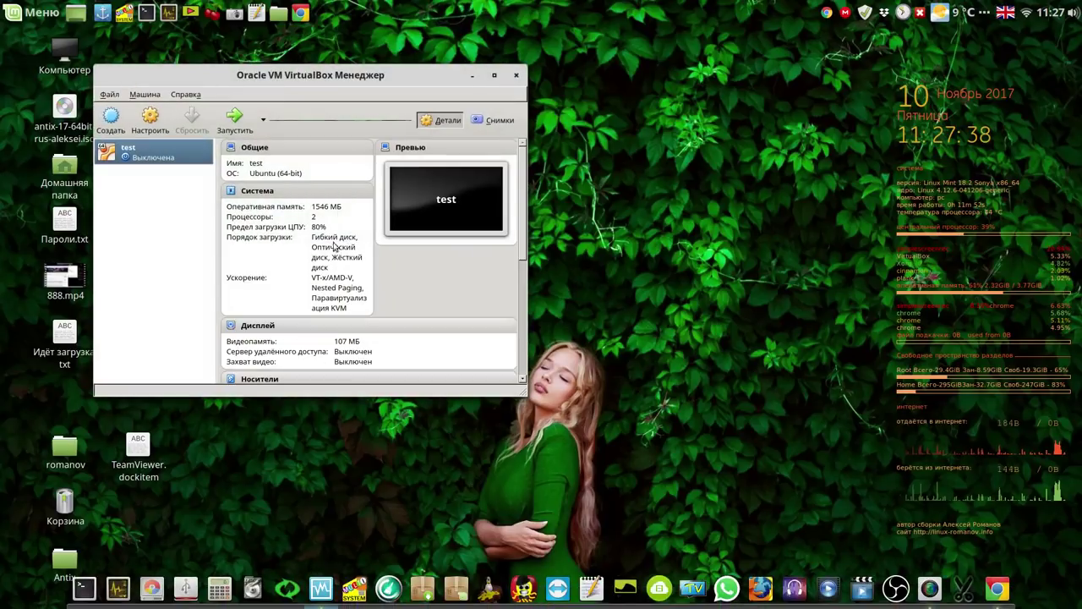
click(236, 121)
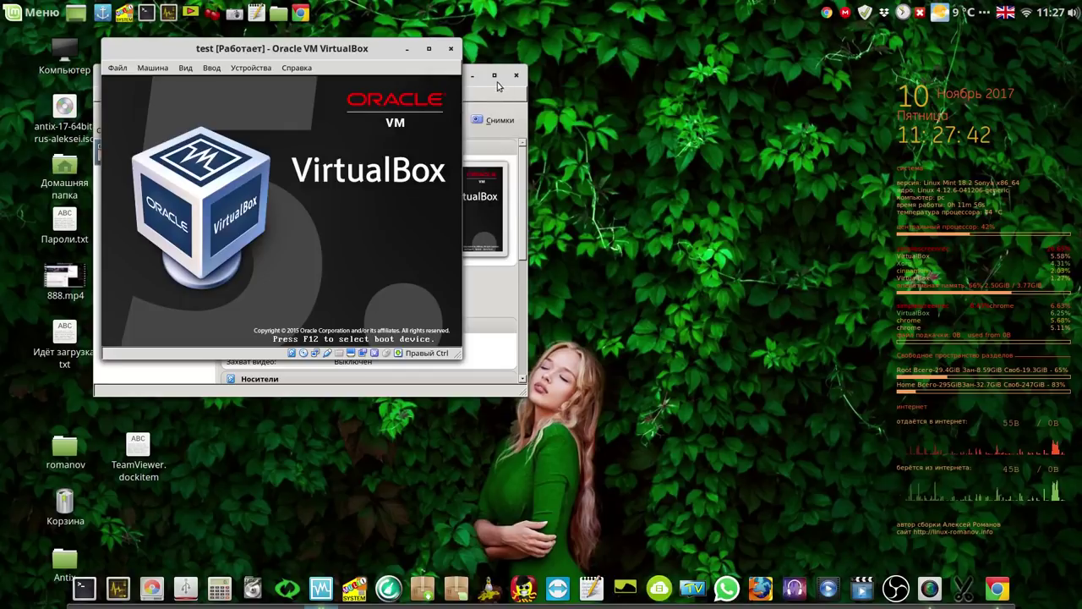
click(473, 75)
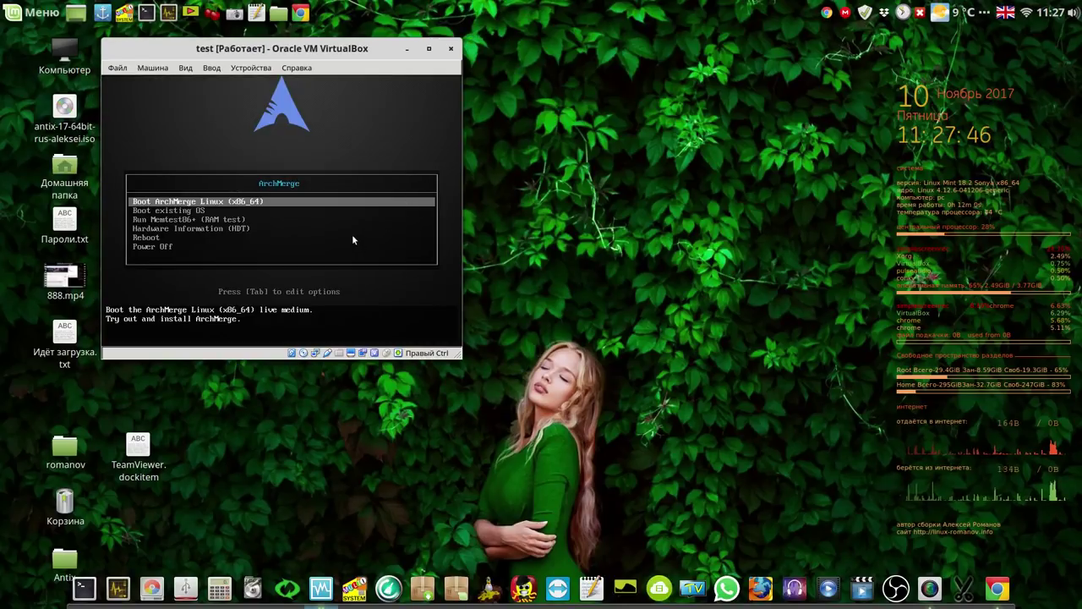
key(Return)
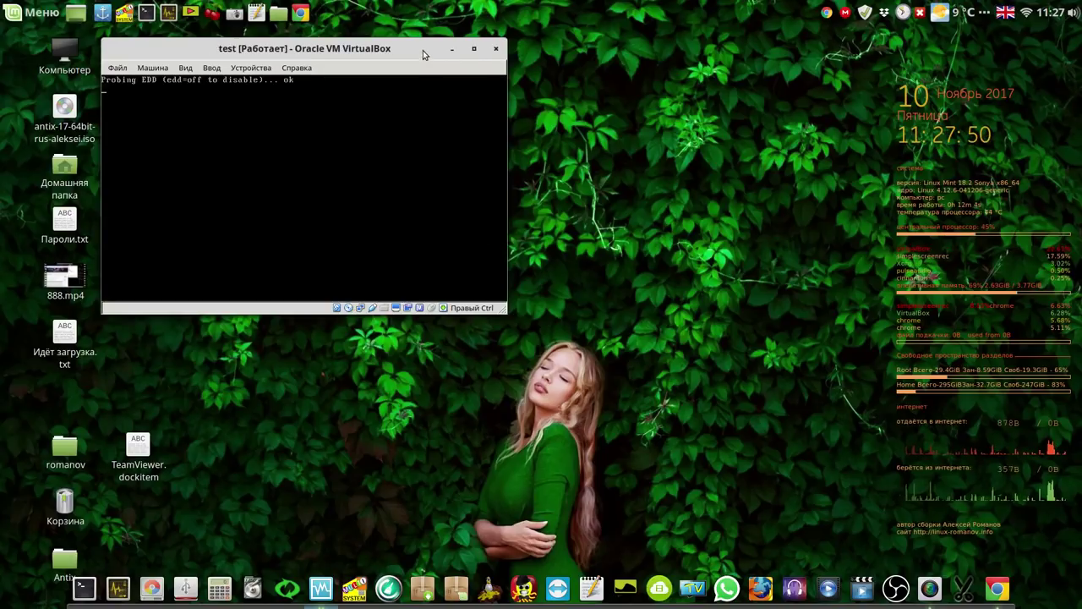
Reposition the VM window and bring up the screen recorder window.
drag(424, 55, 587, 68)
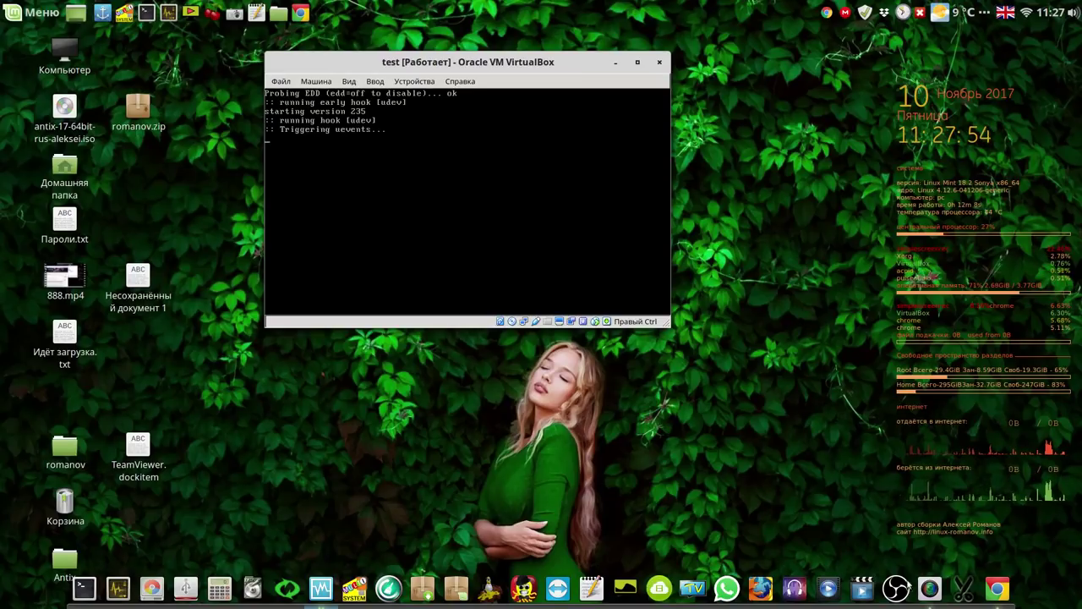
right_click(931, 591)
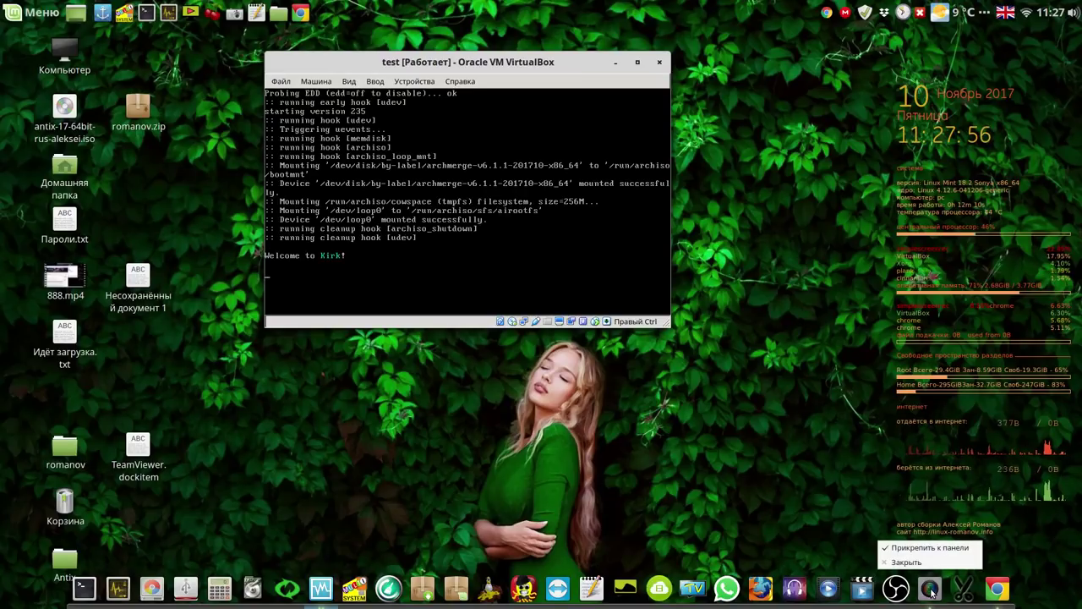
key(Escape)
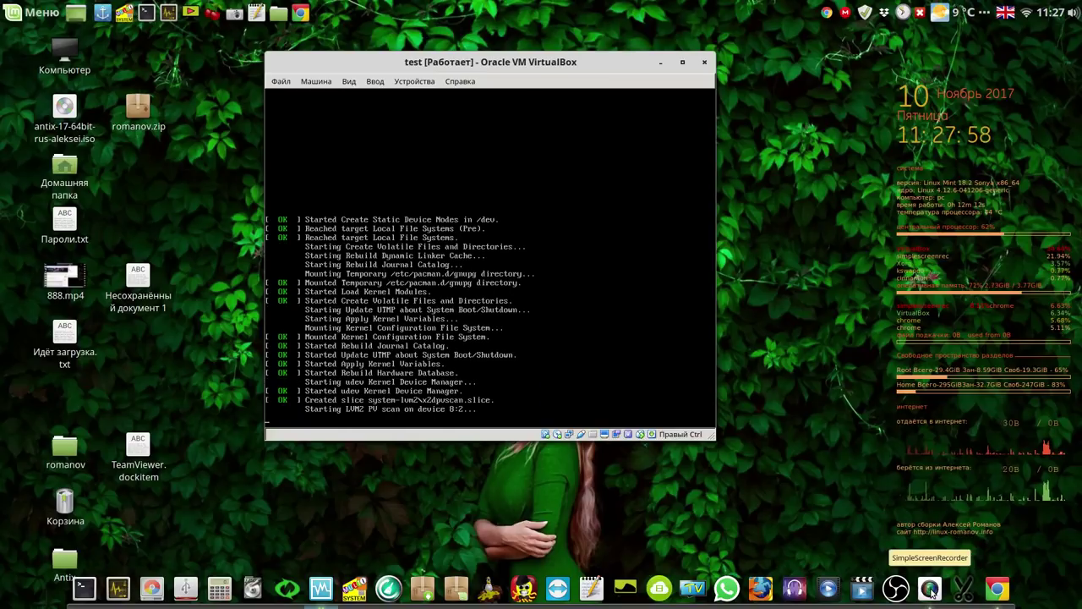
click(931, 591)
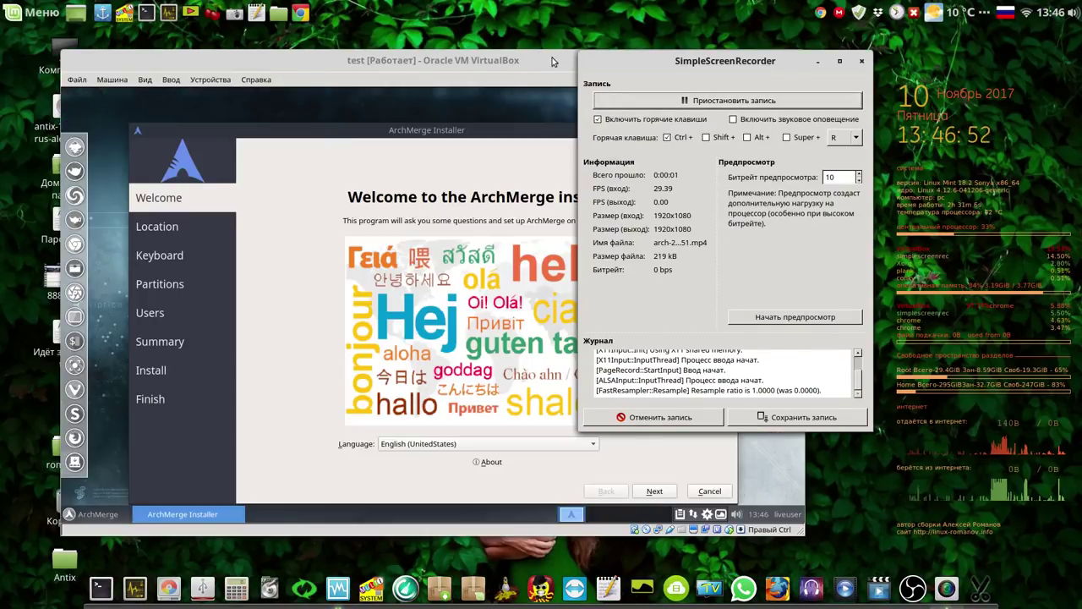
Bring the VM to the front and open the installer's Language dropdown.
click(553, 62)
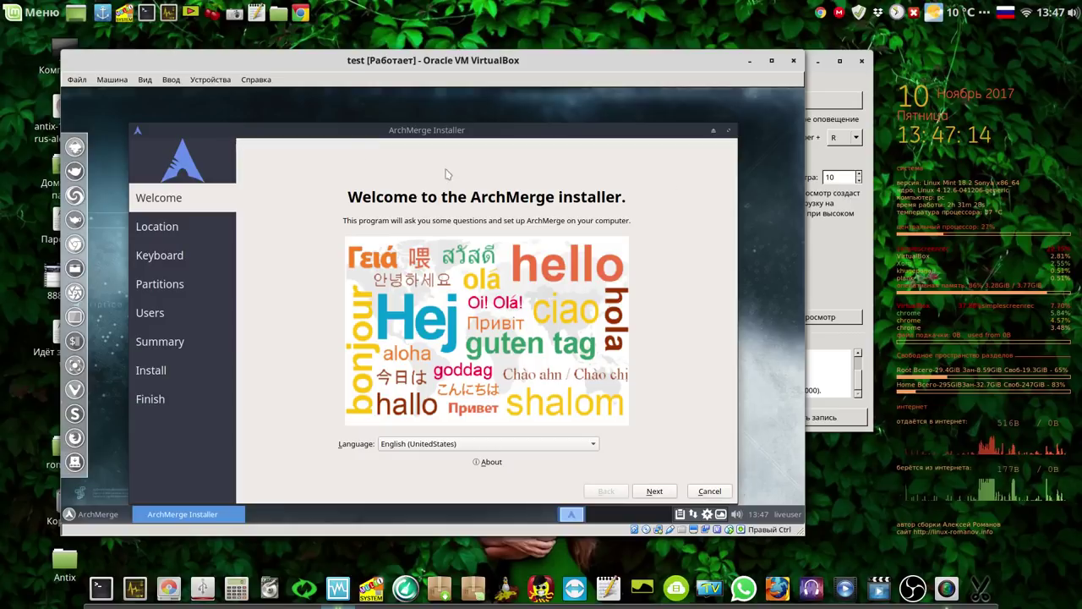
click(712, 131)
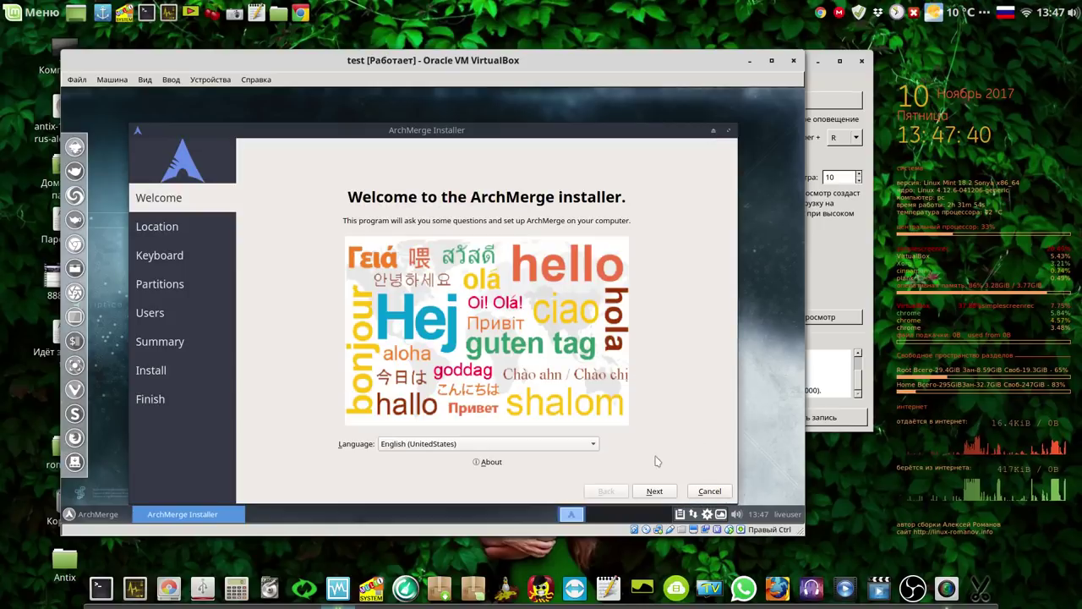
click(591, 446)
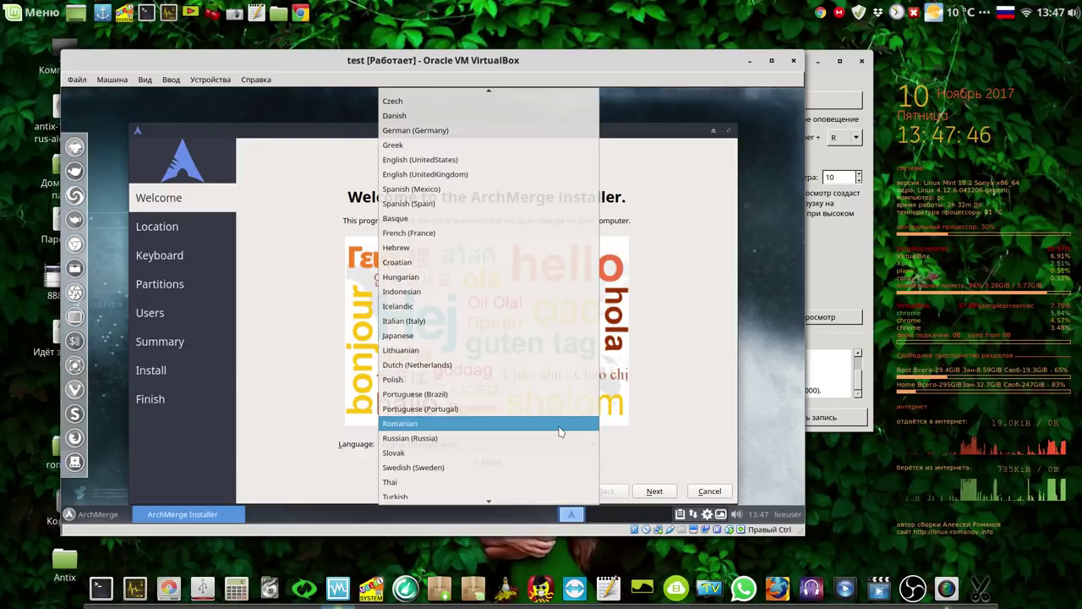
Switch the installer to Russian (Russia) and set the timezone to Europe/London.
click(551, 438)
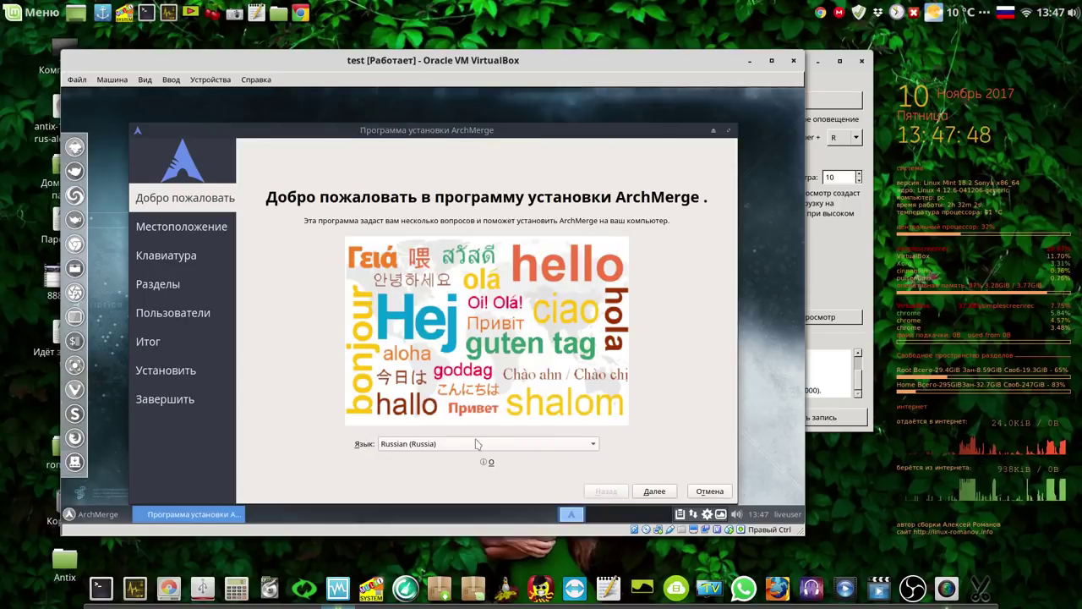
click(656, 492)
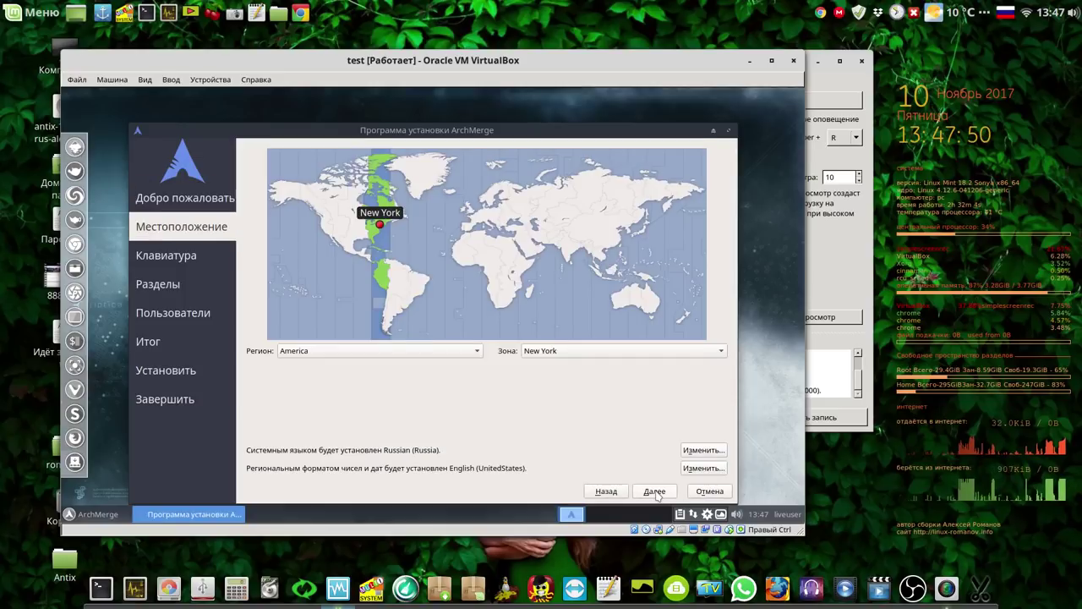
click(468, 213)
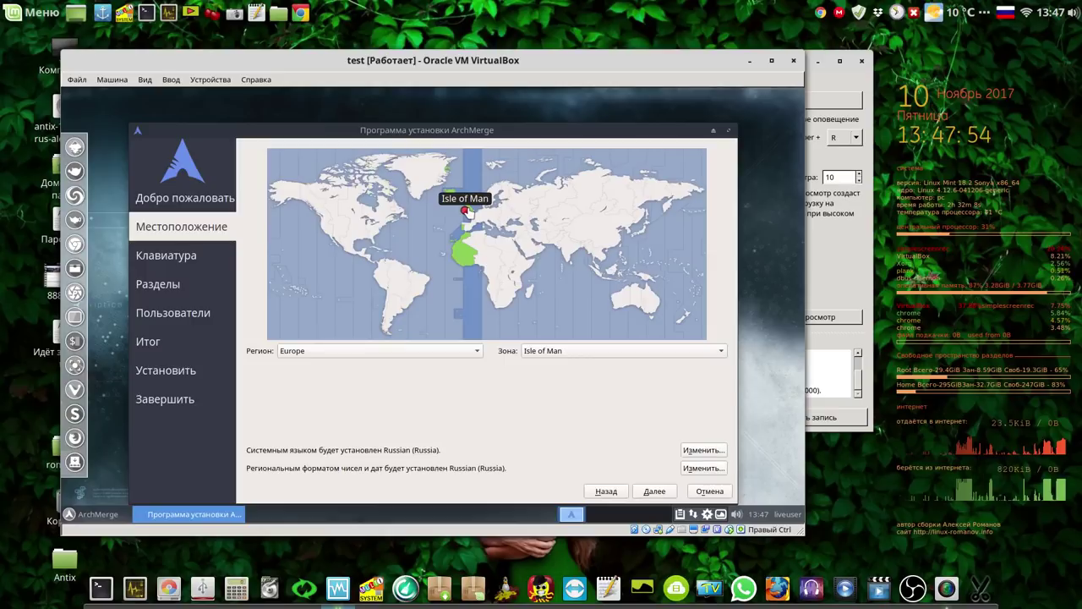
click(469, 214)
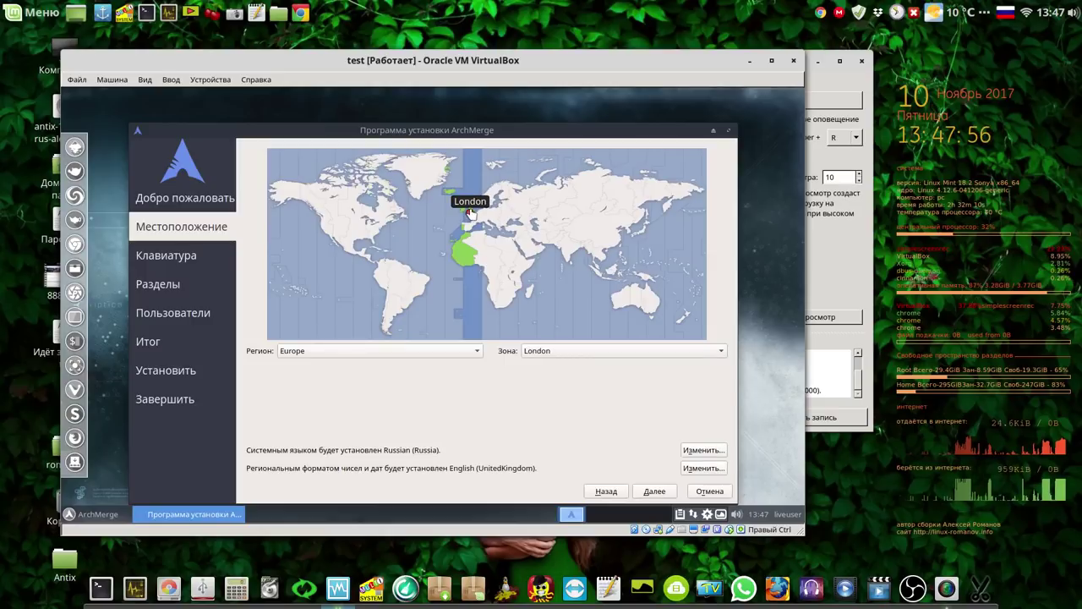
click(653, 492)
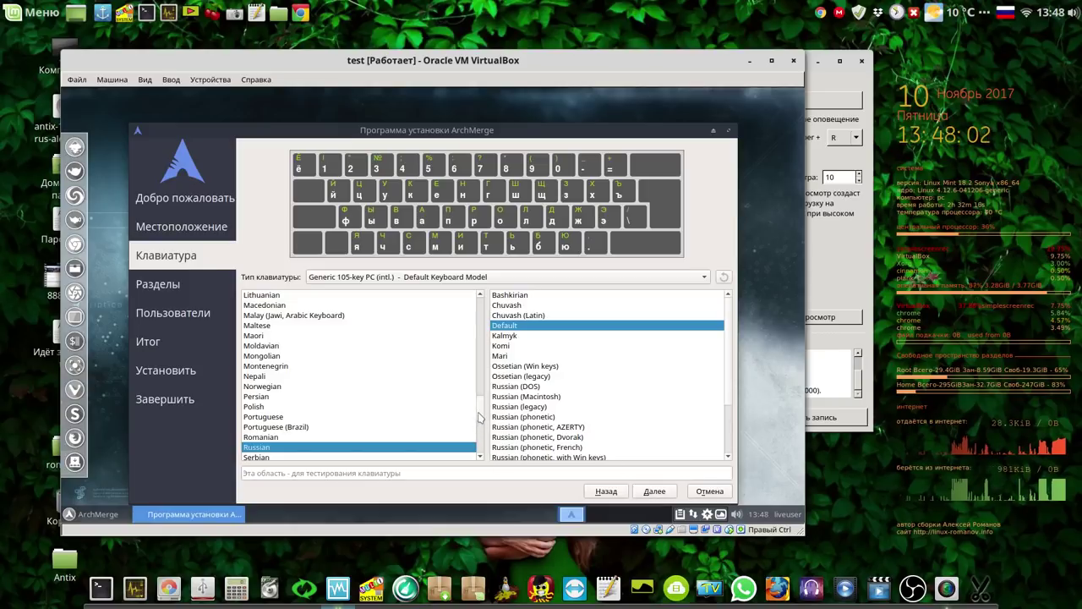
Select the English (UK) keyboard layout with Default variant and continue.
drag(477, 412, 483, 354)
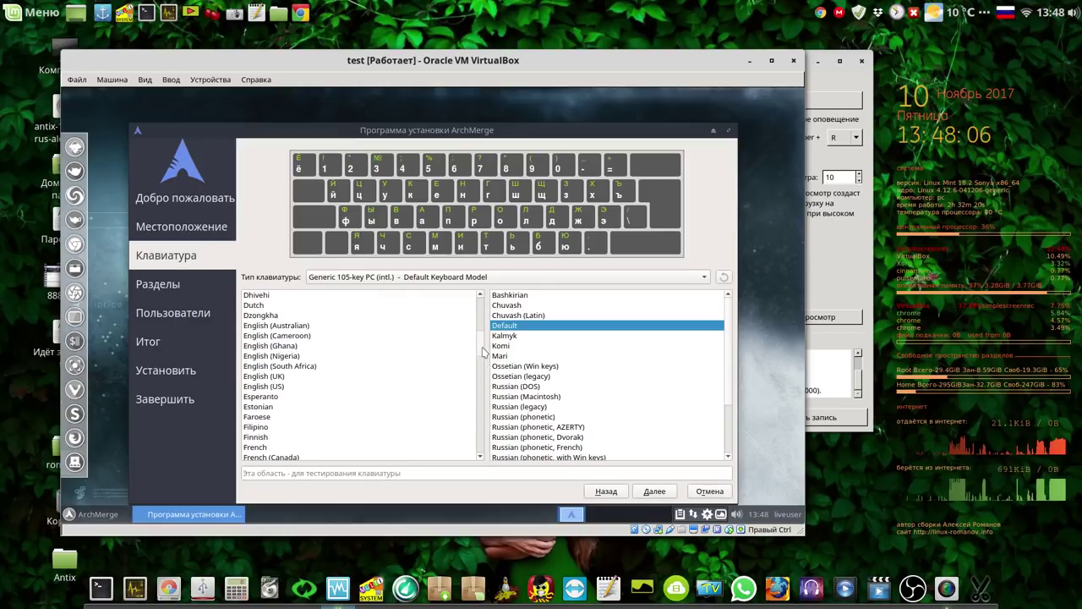
click(282, 377)
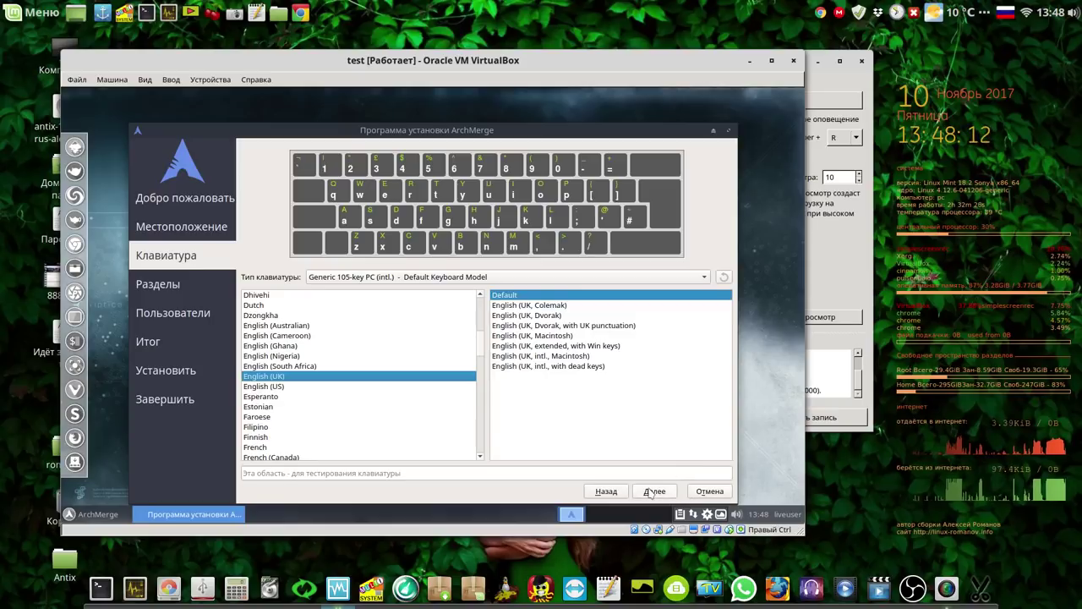
click(653, 491)
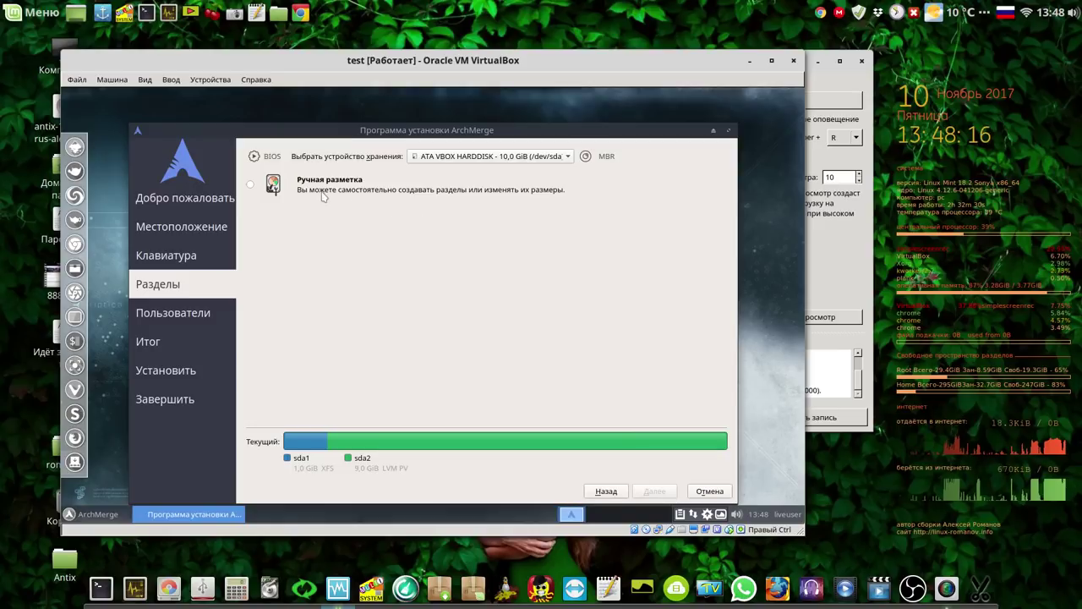
Choose Ручная разметка (manual partitioning) and continue to the partition list.
click(250, 185)
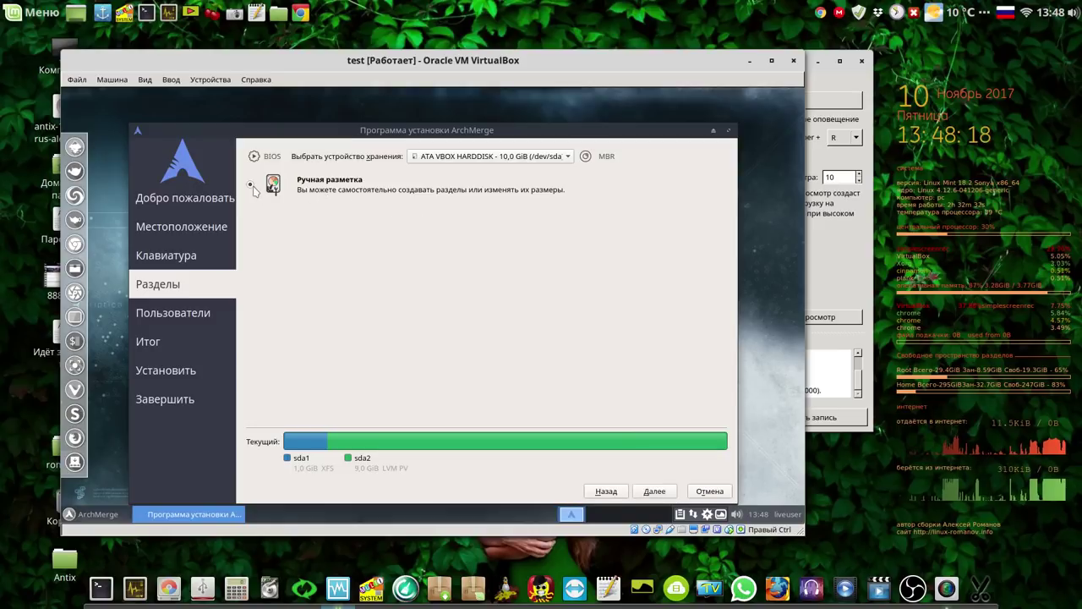
click(654, 491)
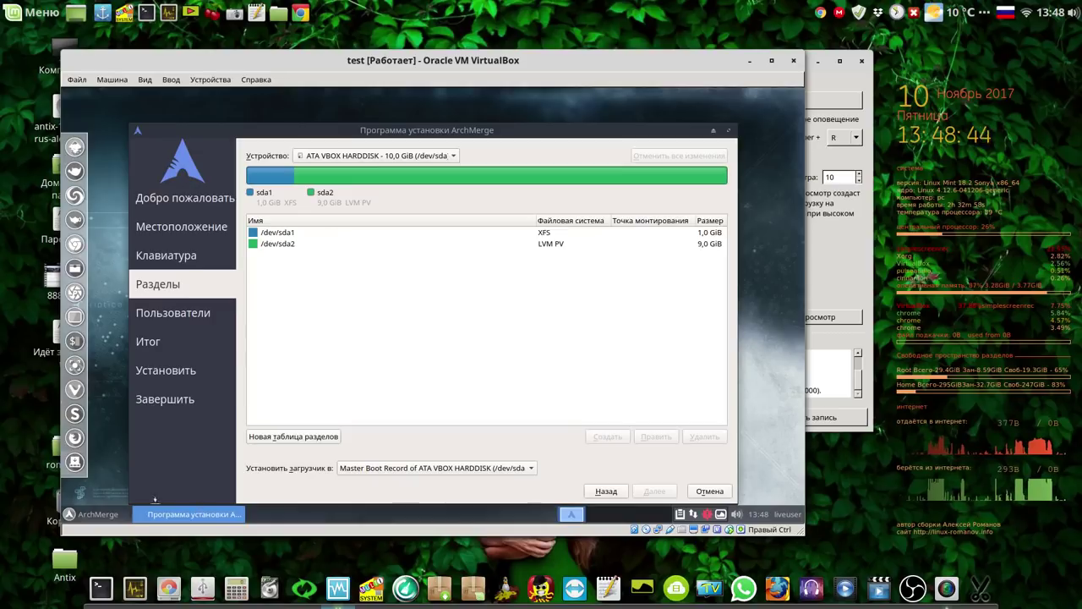
click(75, 514)
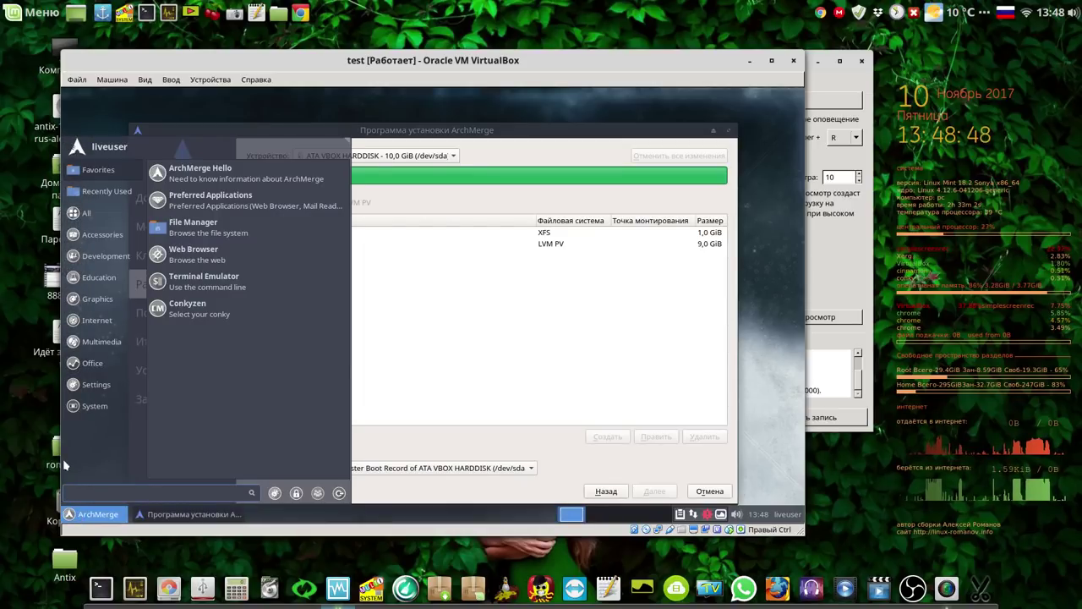
click(88, 342)
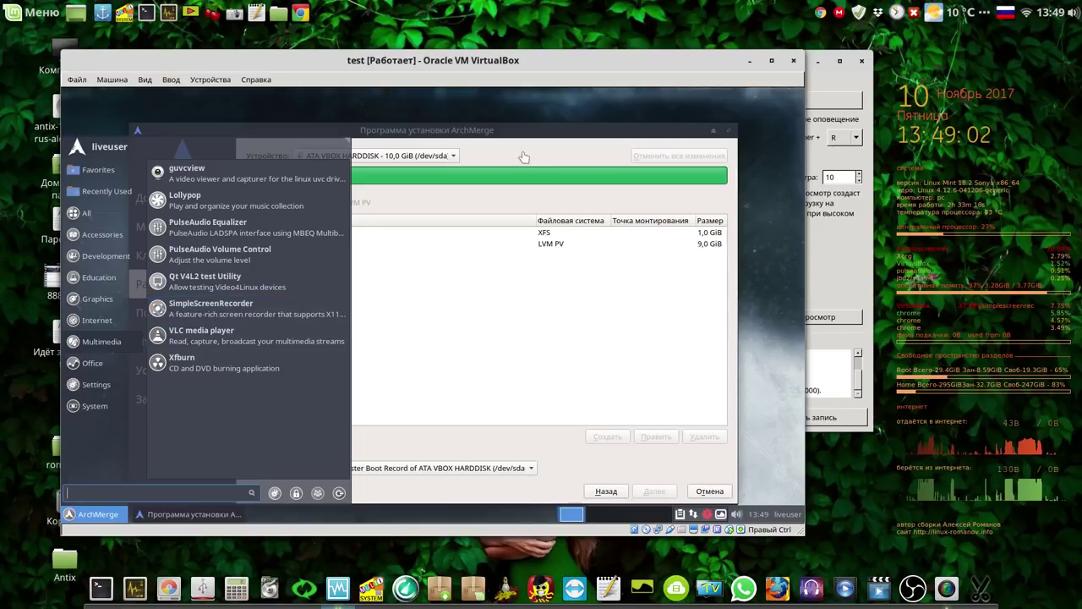
click(525, 196)
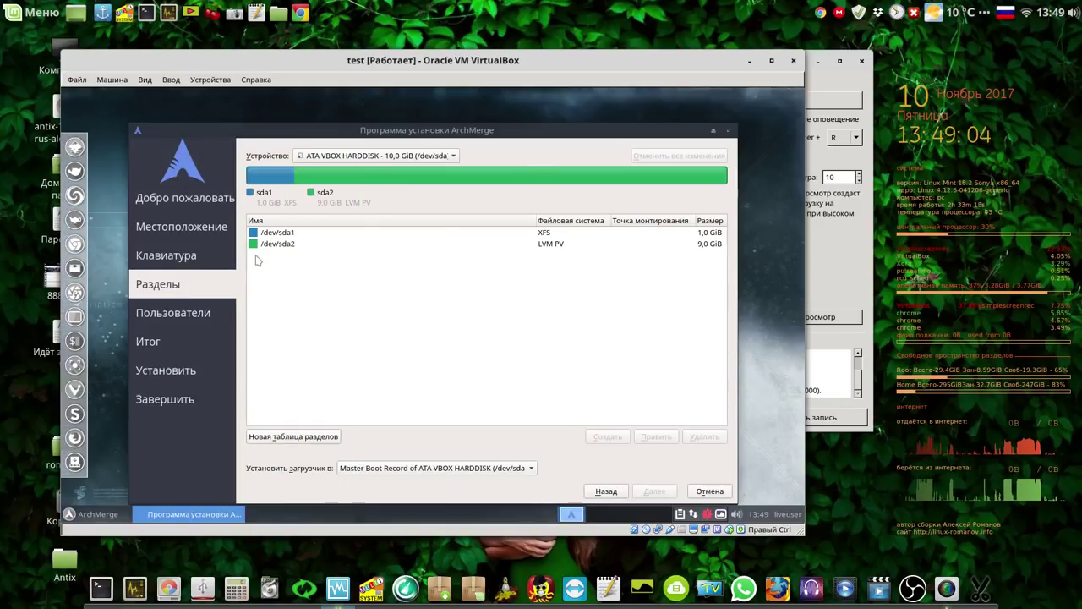
click(286, 237)
click(285, 245)
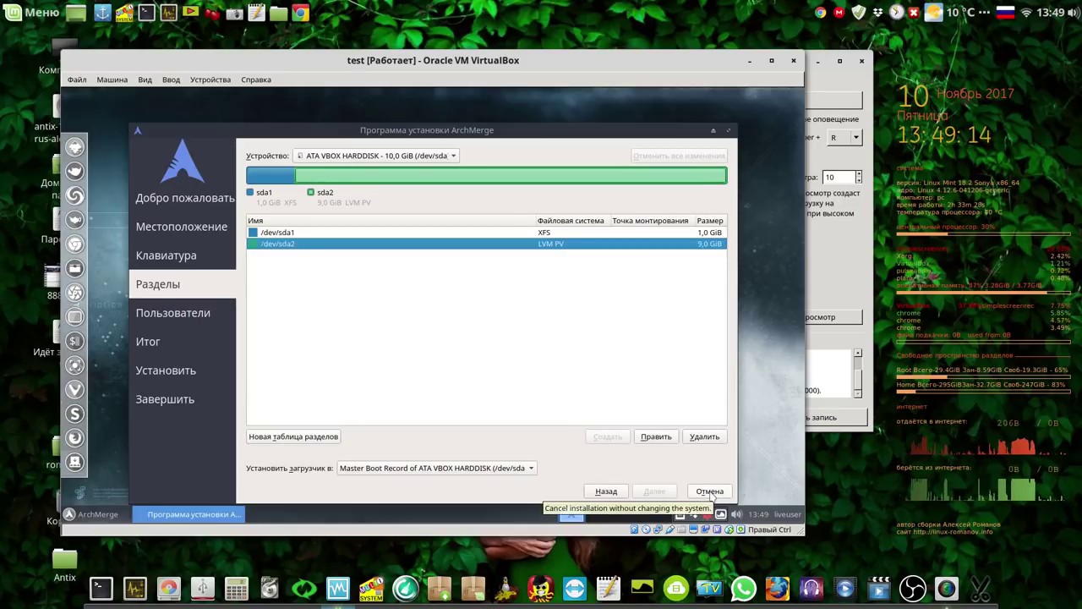
Cancel the ArchMerge installation and power off the test virtual machine.
click(711, 494)
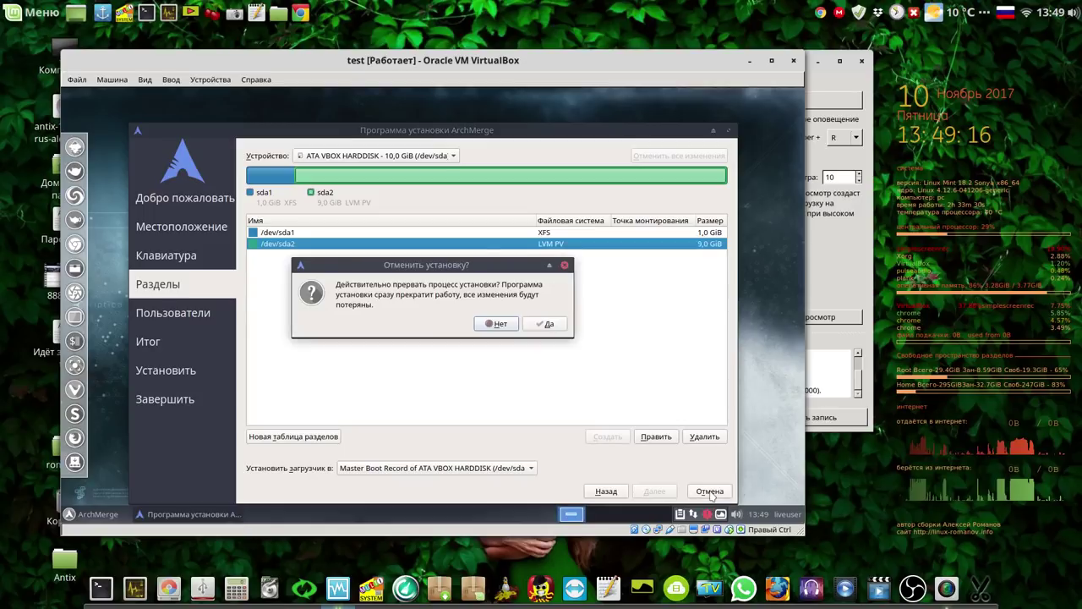
click(551, 323)
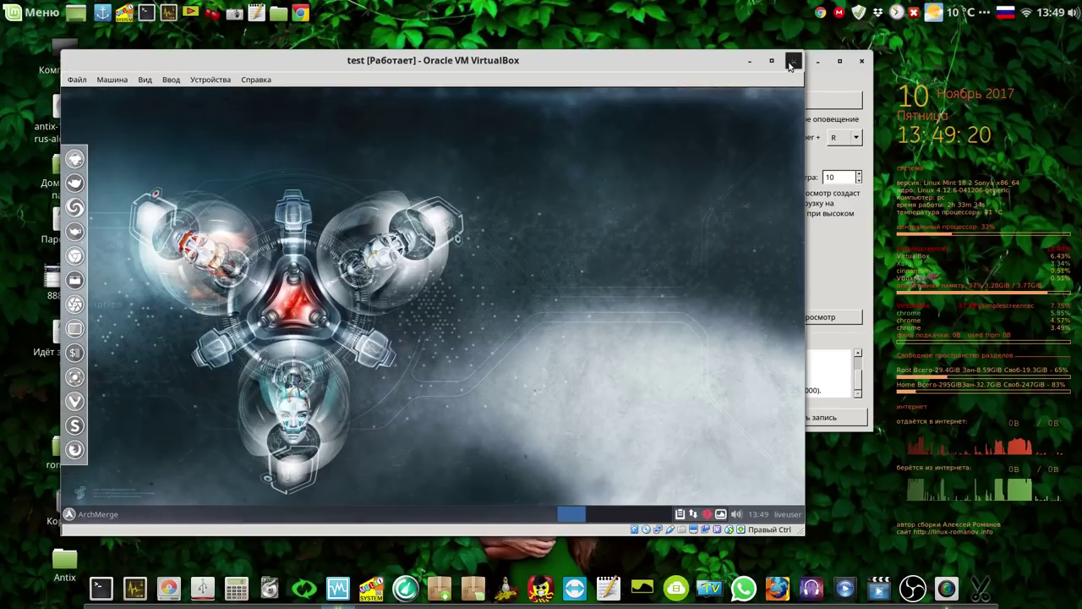
click(792, 62)
click(520, 317)
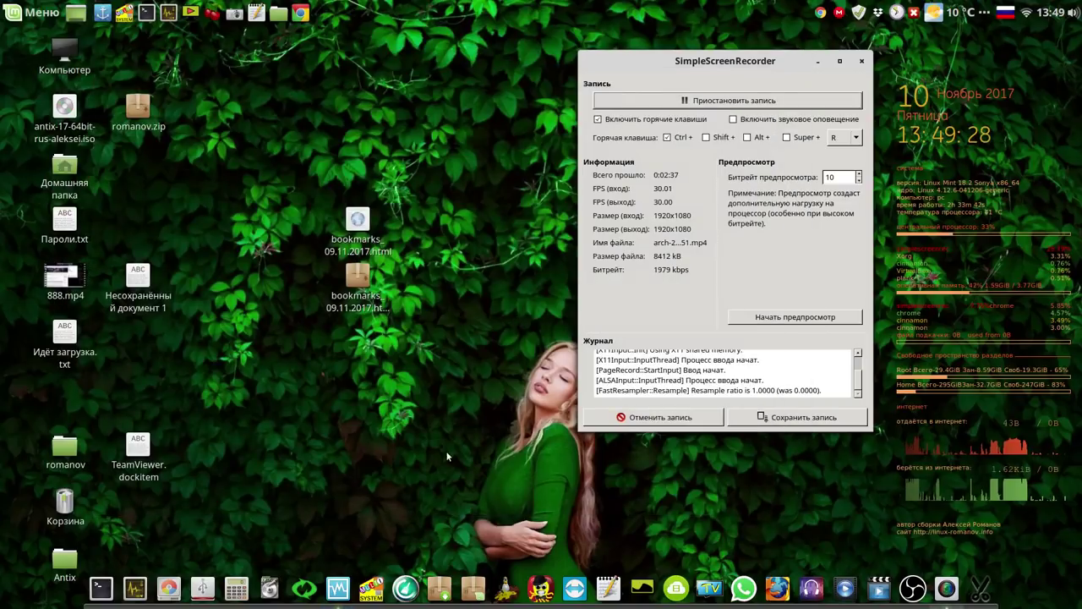
Open and close VirtualBox Manager, then launch Chrome.
click(337, 590)
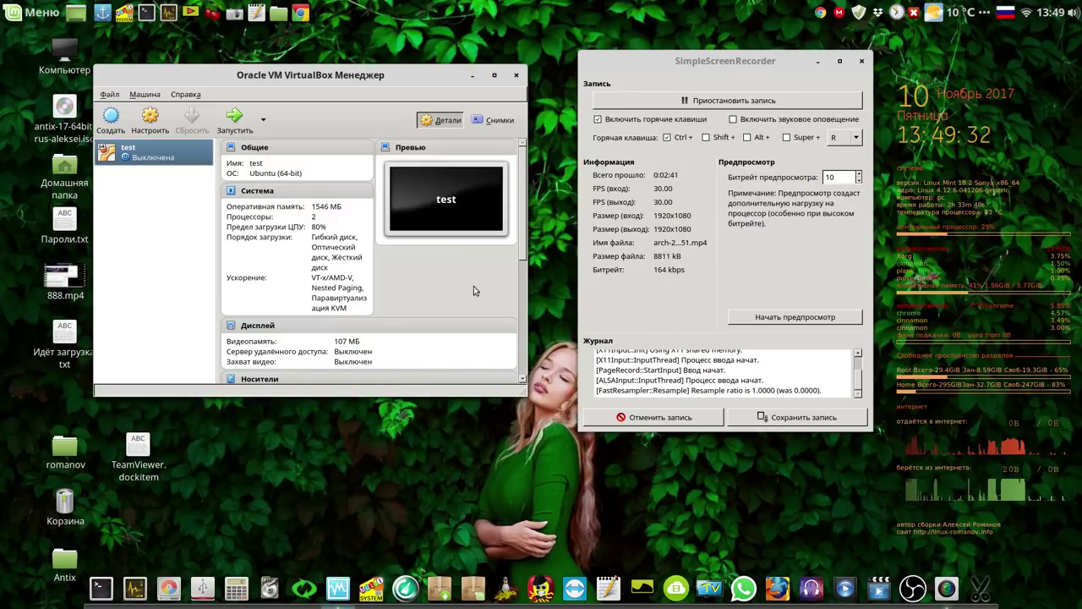
click(515, 78)
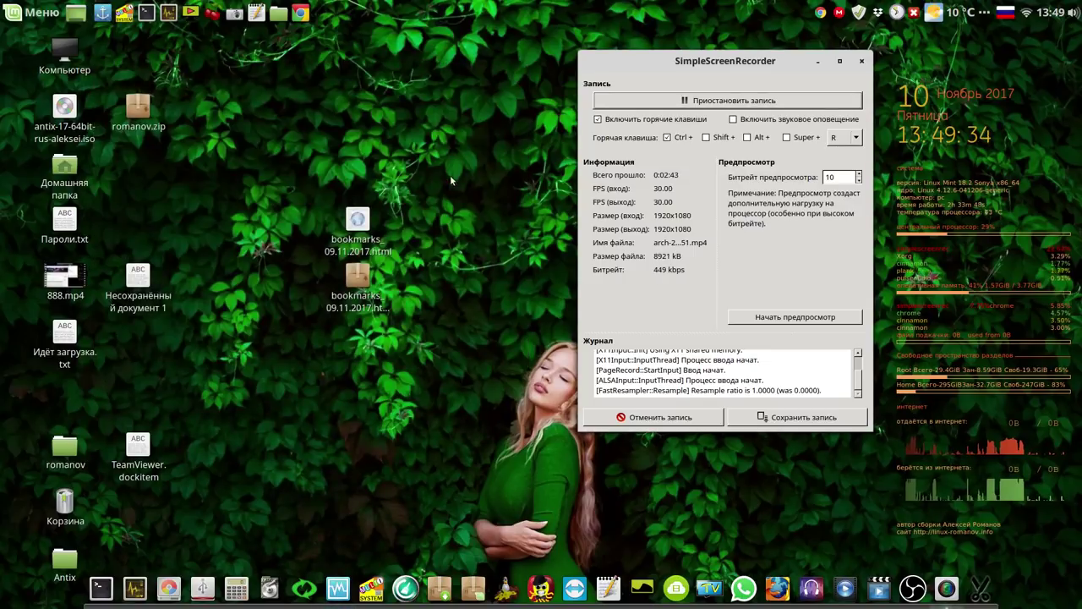
click(300, 16)
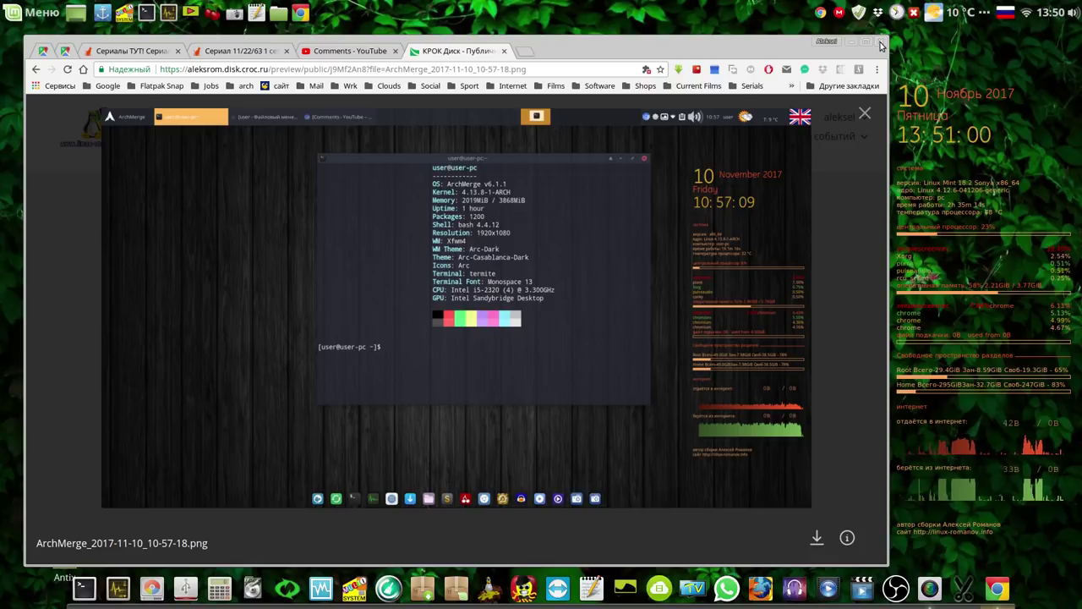
click(881, 44)
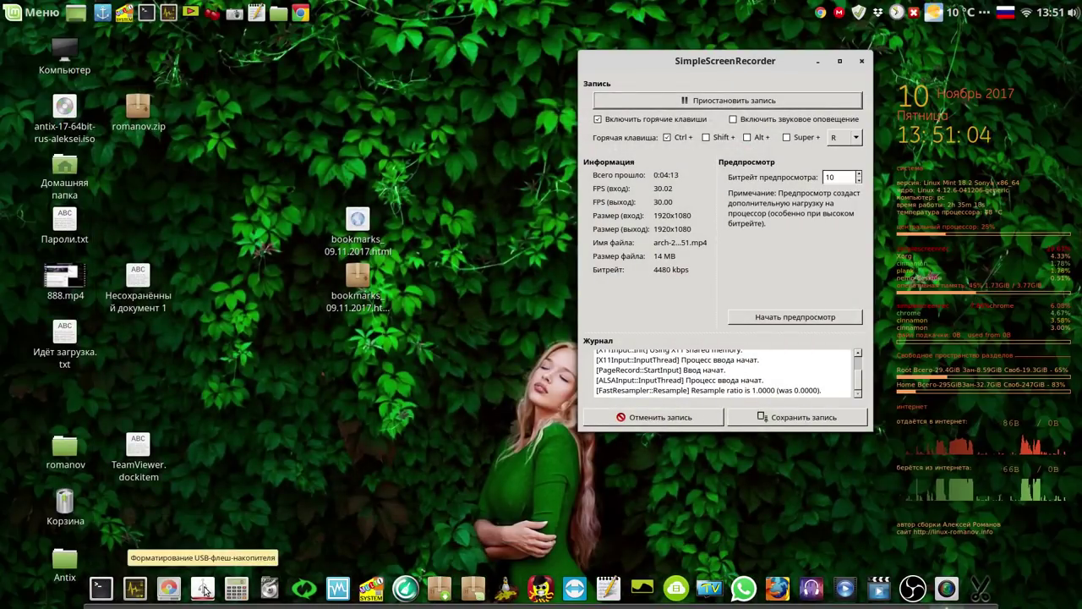
Launch GParted with authentication and move its window to the upper left.
click(168, 589)
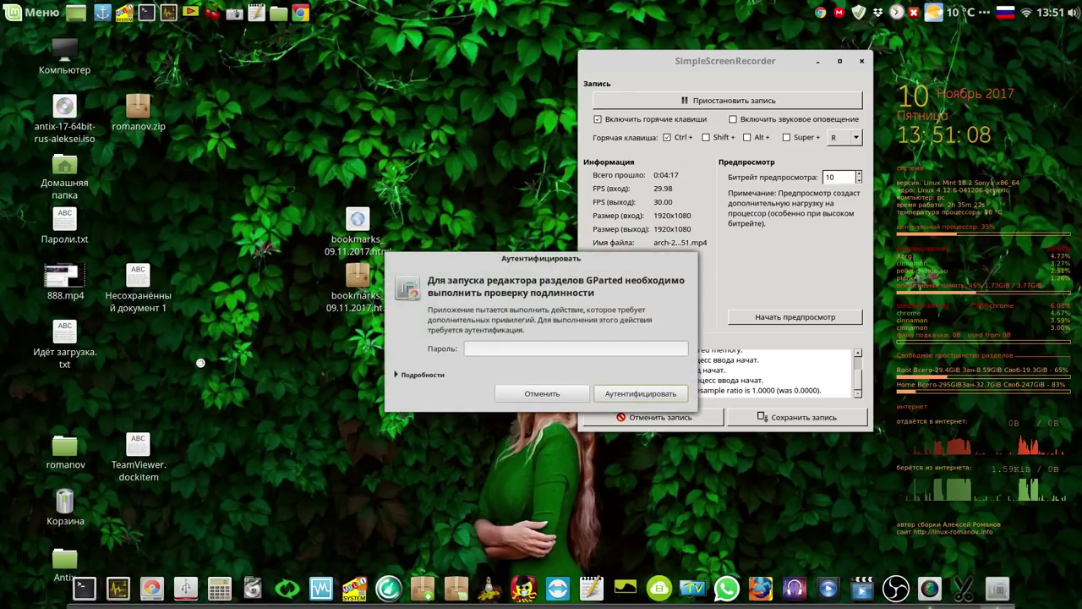
click(645, 392)
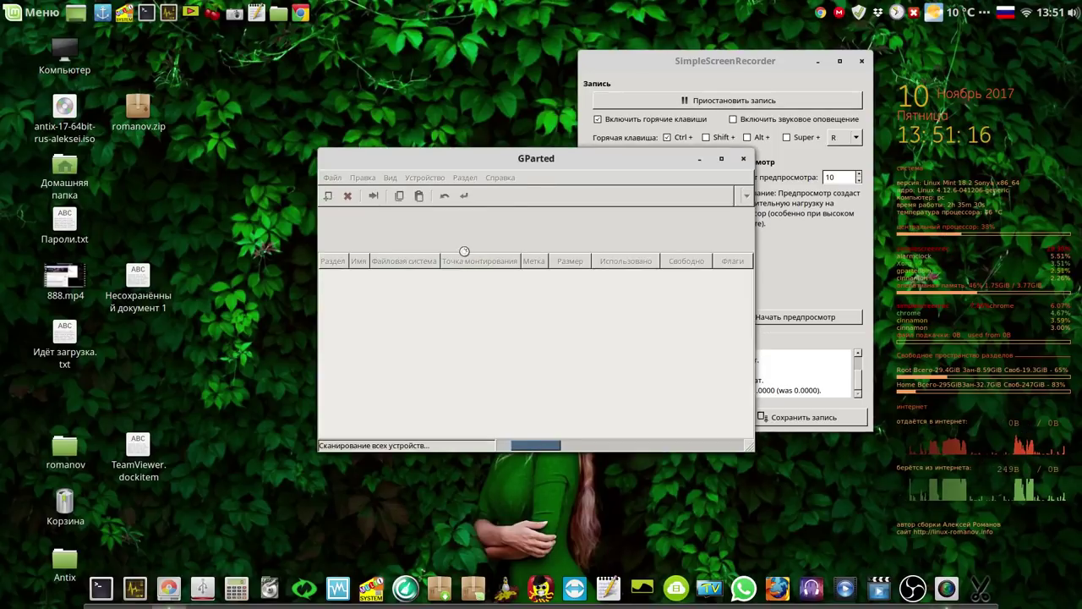
drag(522, 163, 308, 56)
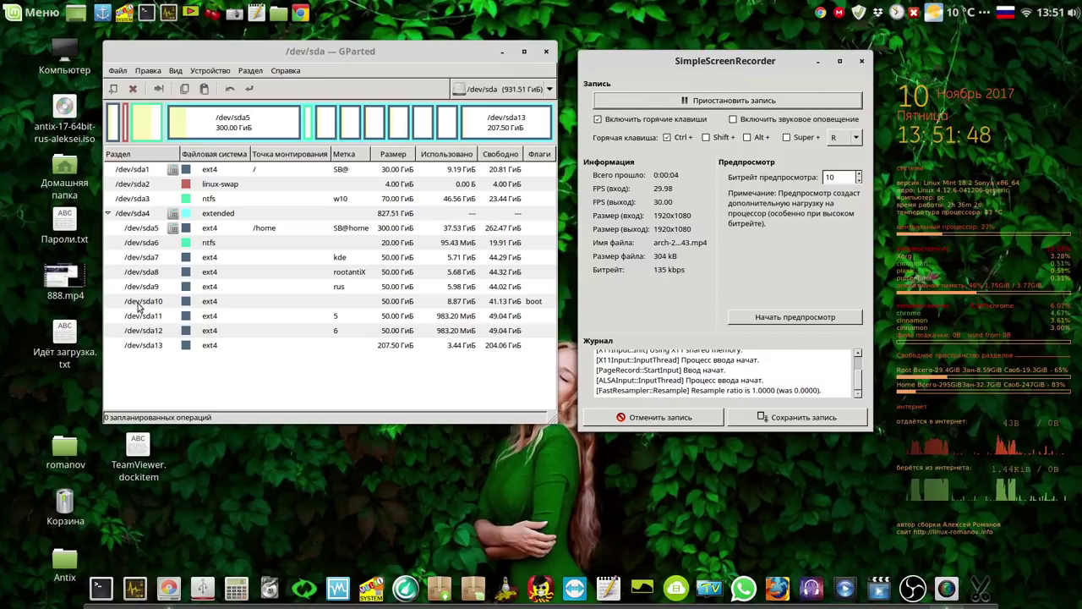
Set the file system label of /dev/sda11 to 'test' and apply the operation.
click(138, 305)
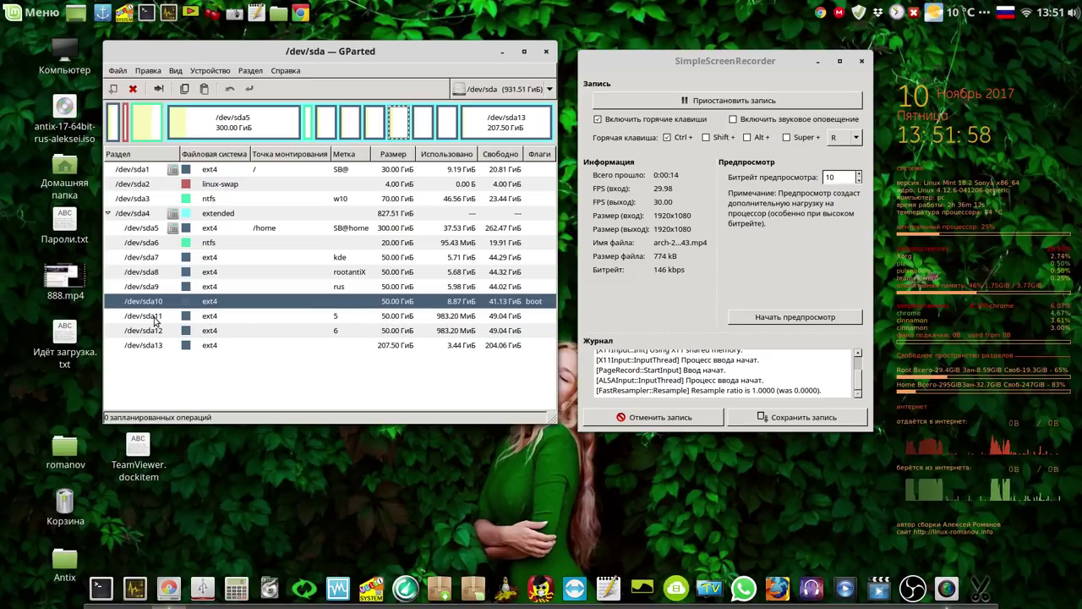
click(155, 320)
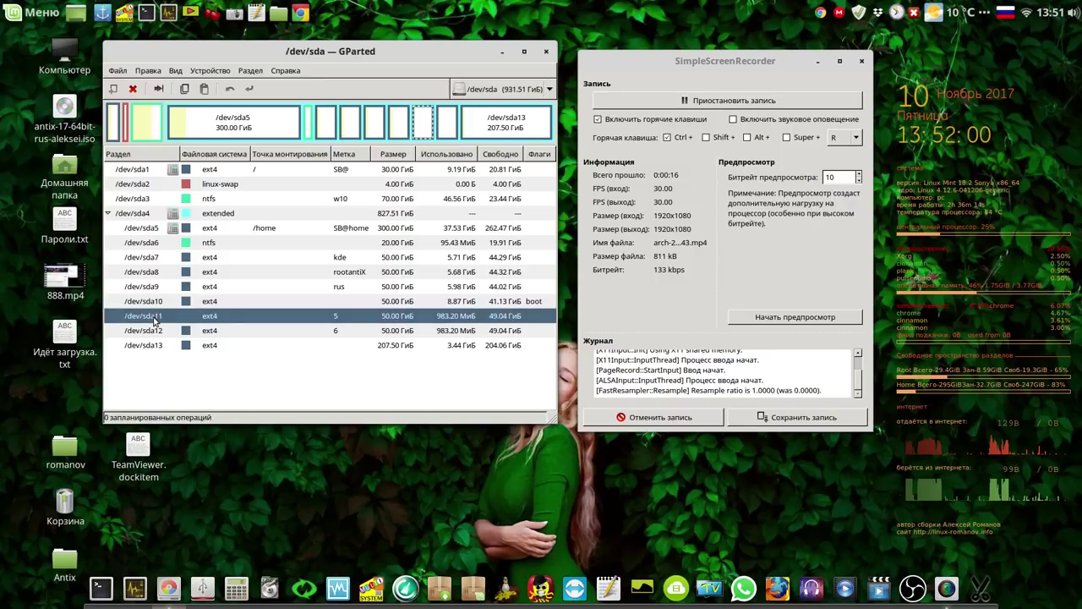
right_click(346, 320)
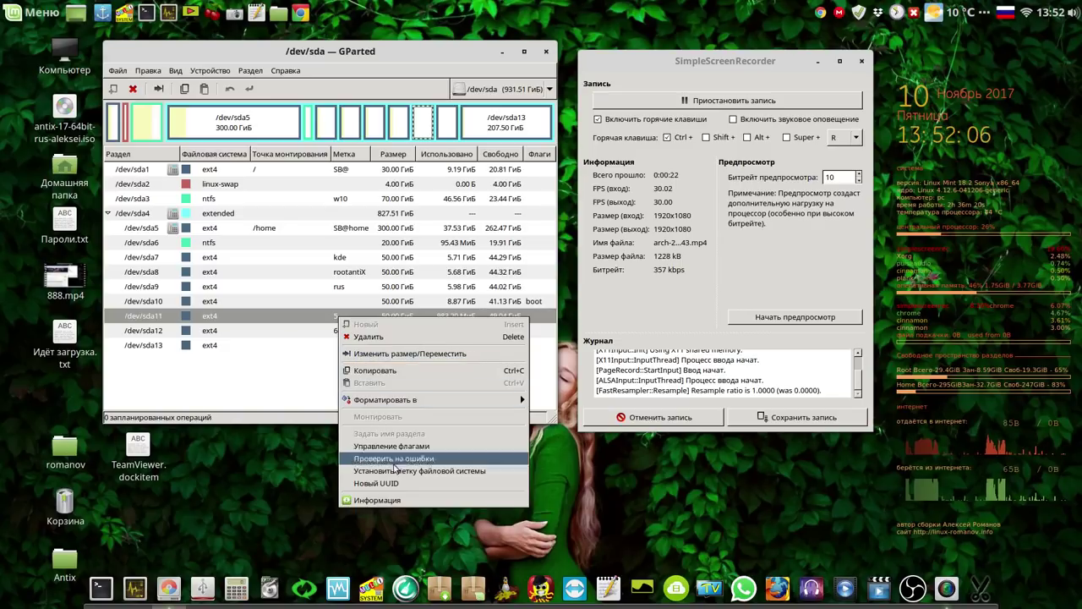
click(385, 470)
text(test)
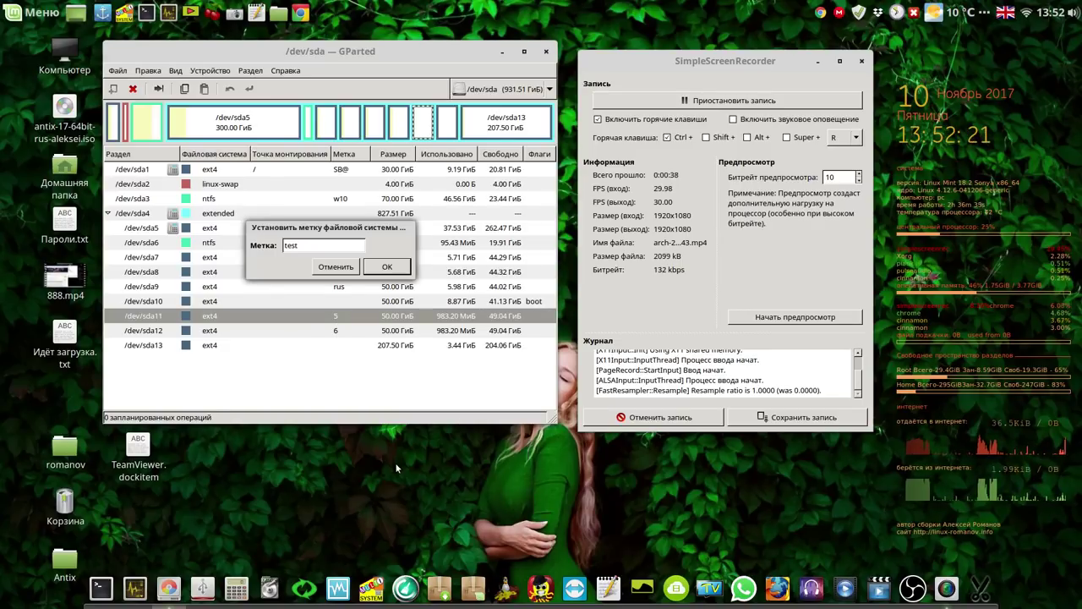
click(389, 266)
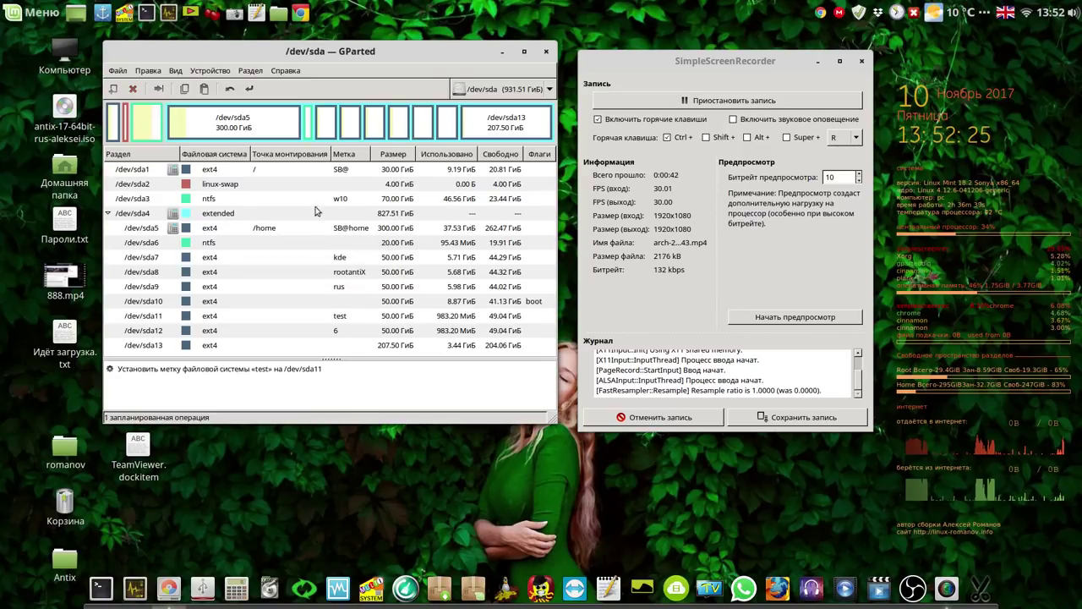
click(250, 88)
click(402, 293)
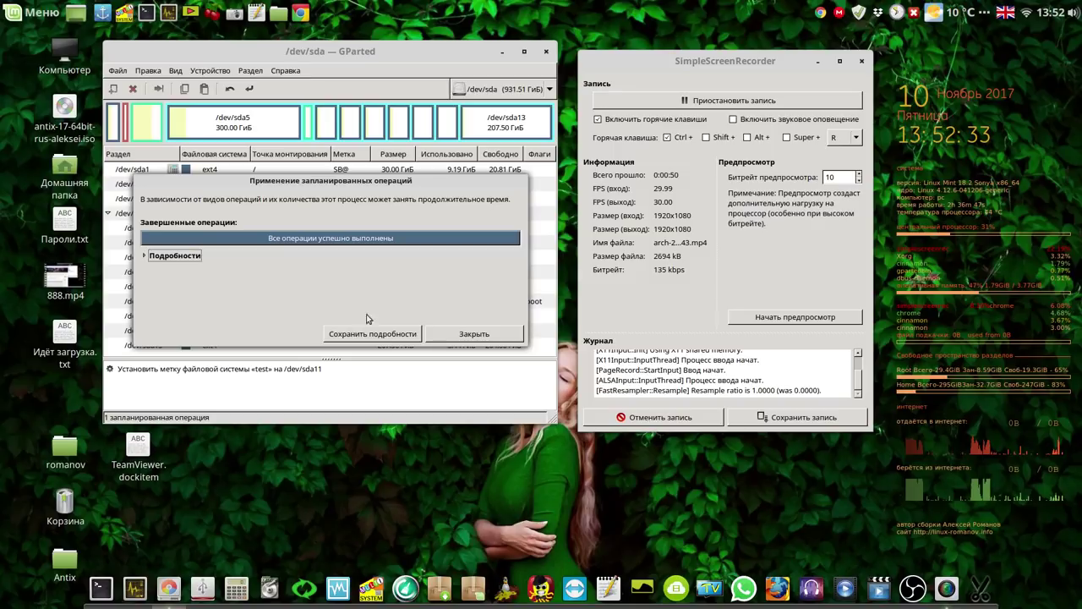
Dismiss the applied-operations summary, confirm /dev/sda11 now shows label test, and exit GParted.
click(474, 334)
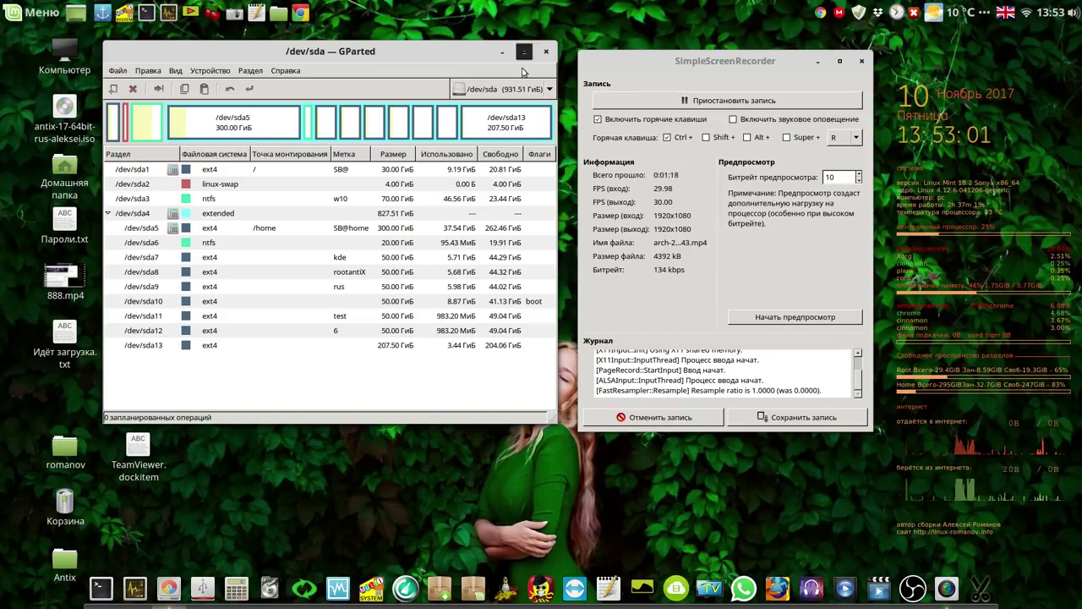
click(340, 317)
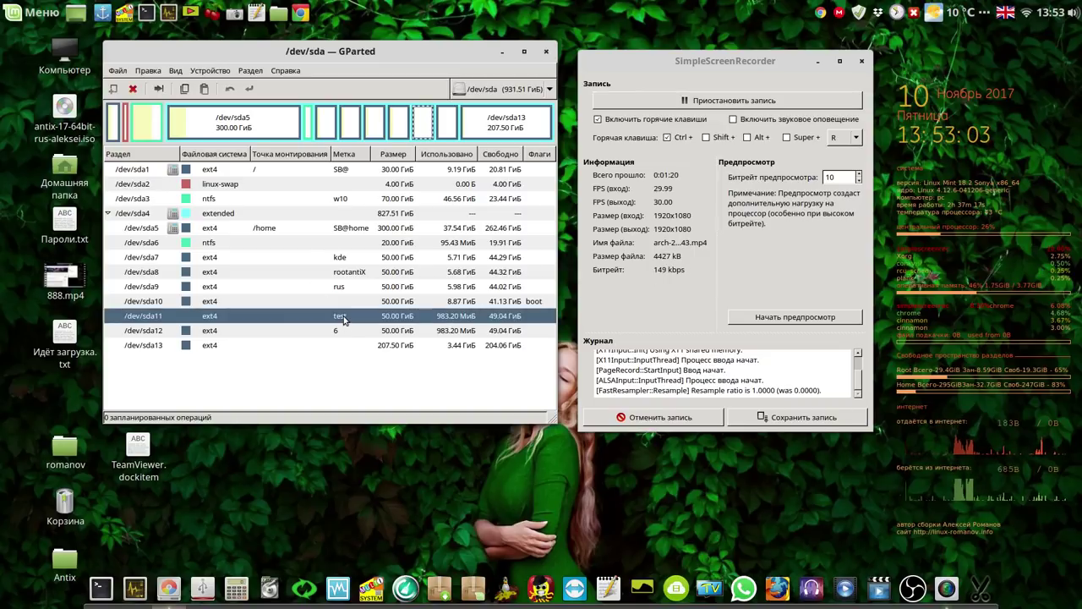
click(546, 53)
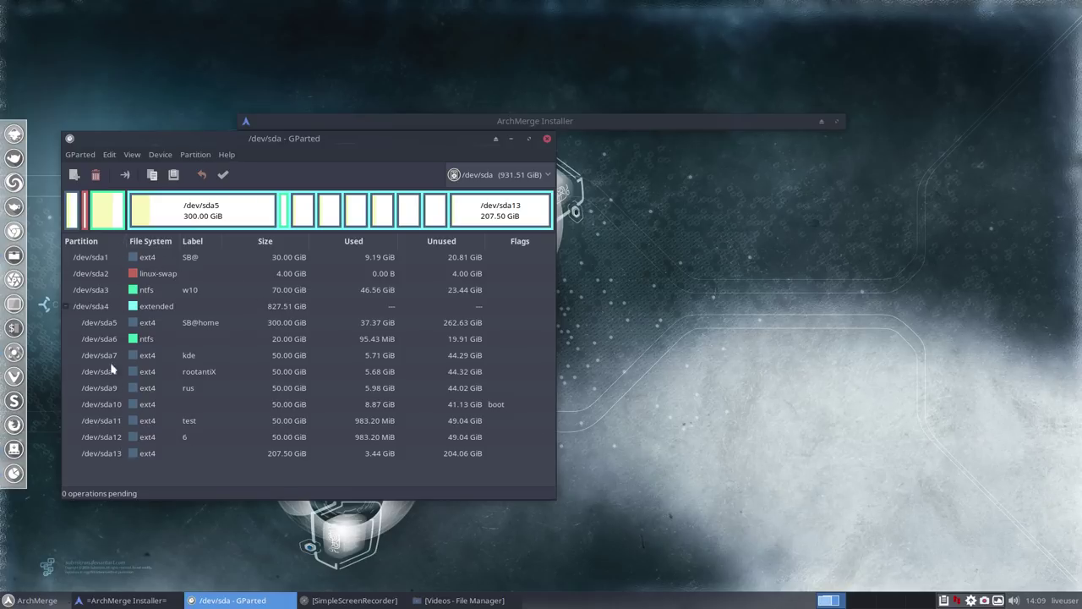
Select /dev/sda11, then switch to the /dev/sdd live USB disk and its iso9660 partition.
click(110, 426)
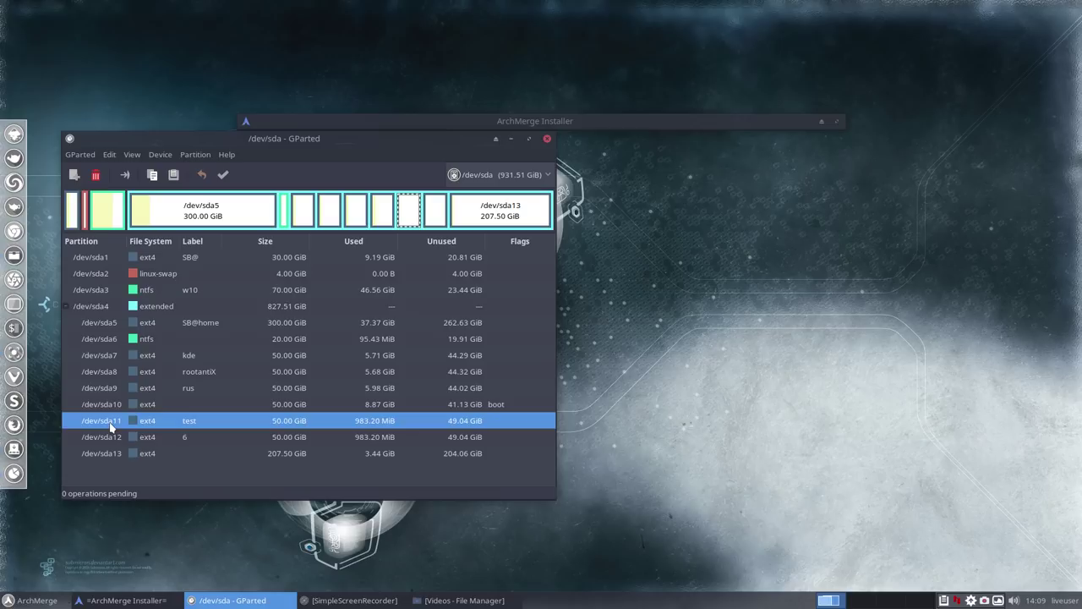
click(548, 175)
click(531, 188)
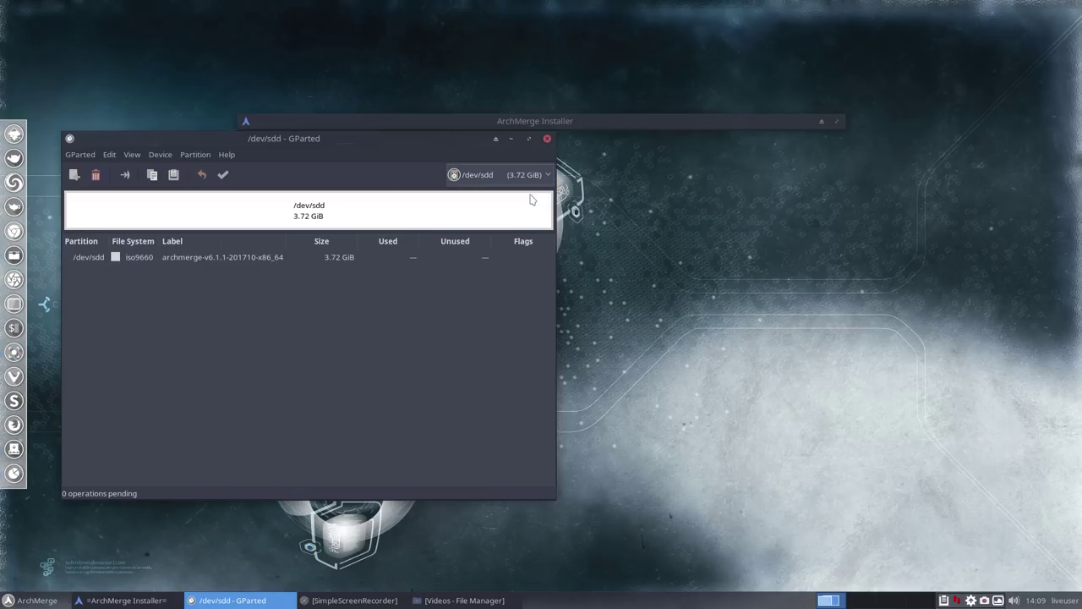
click(247, 265)
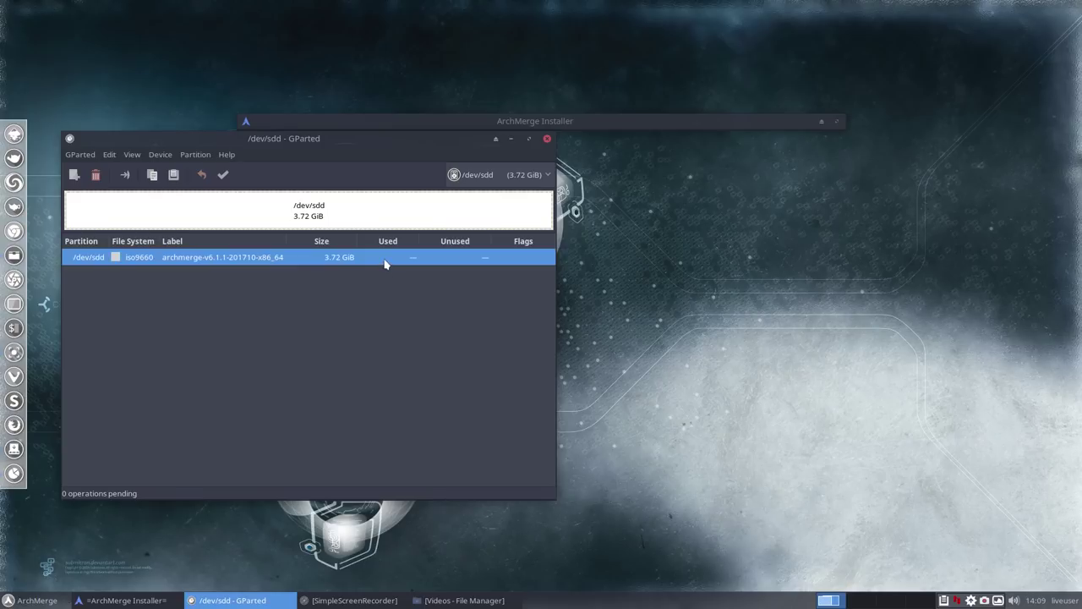
Return to the /dev/sda disk, reselect /dev/sda11 and minimize GParted.
click(548, 175)
click(540, 155)
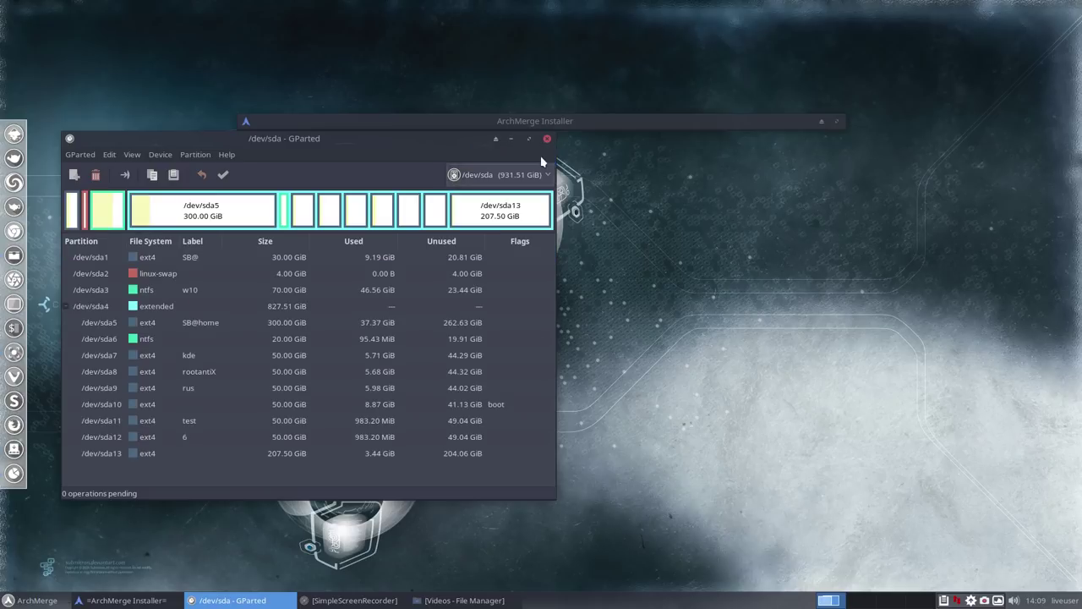
click(114, 424)
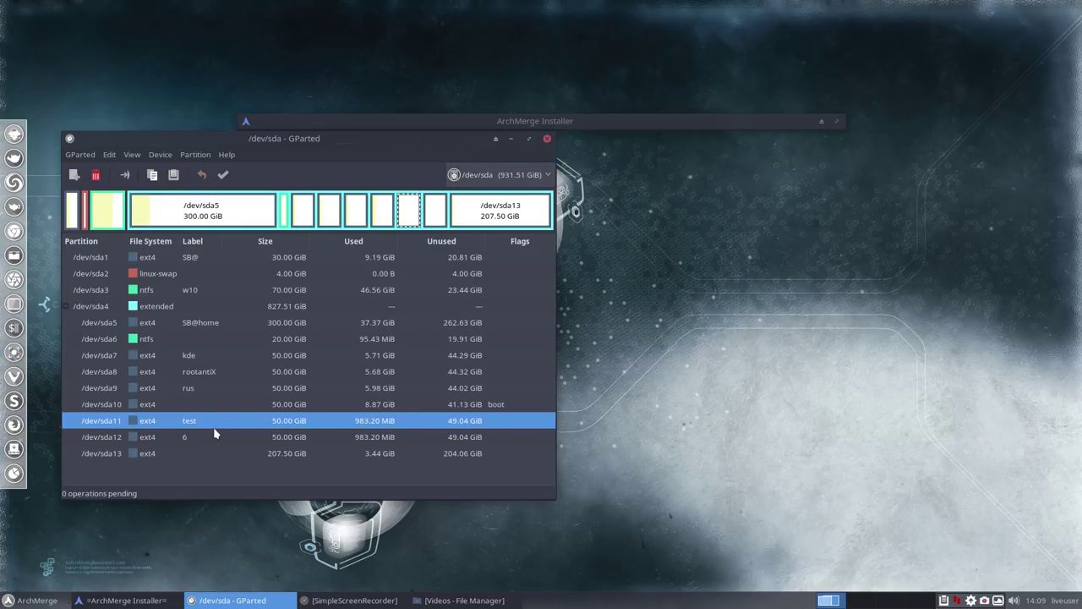
click(509, 140)
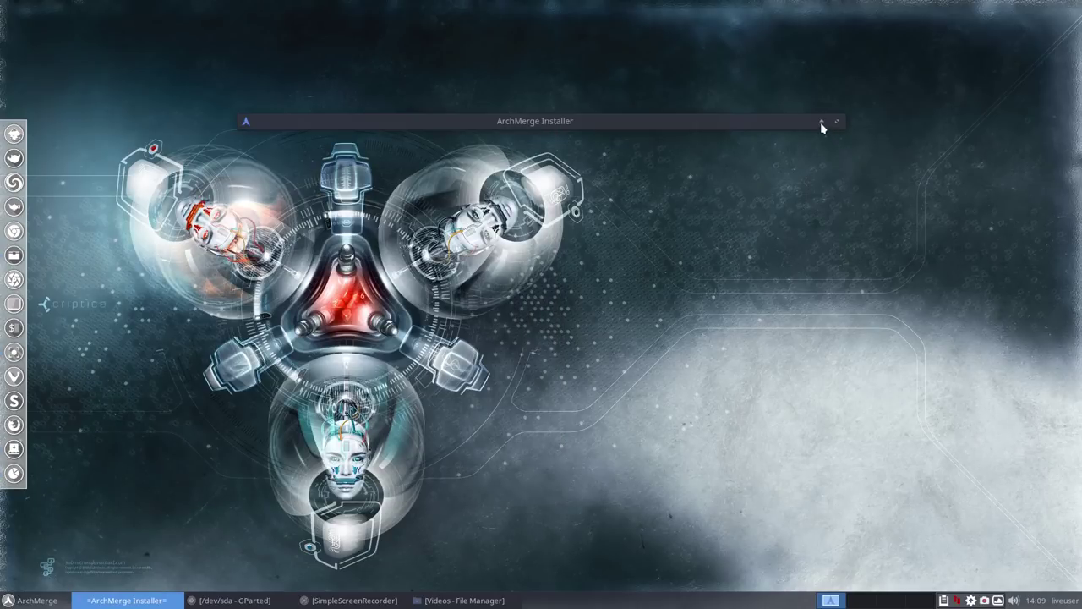
Restore the installer, set its language to Russian (Russia) and the timezone to Europe/London.
click(821, 123)
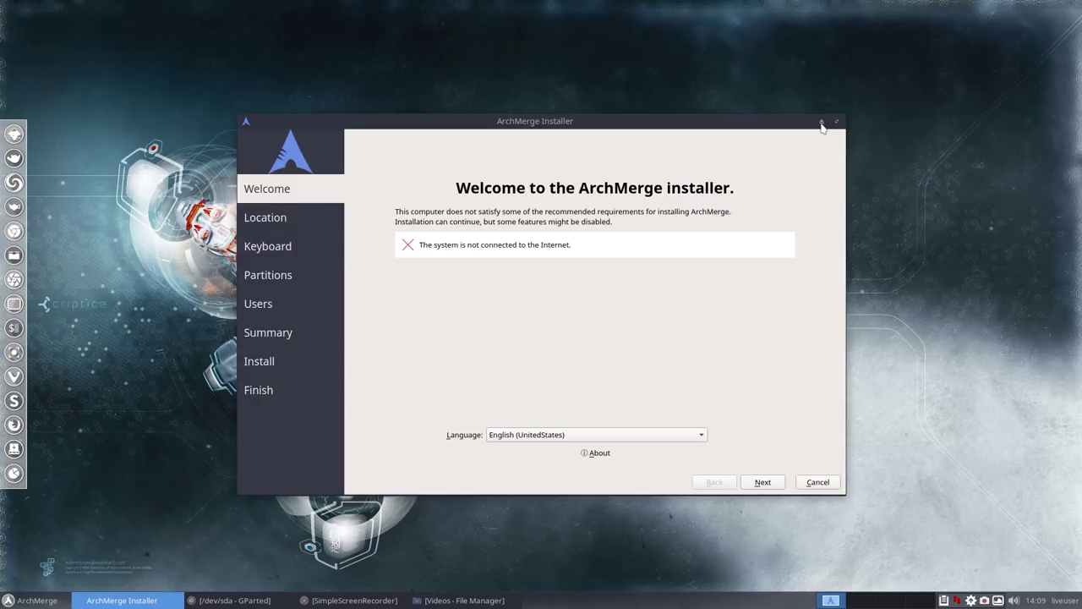
click(701, 437)
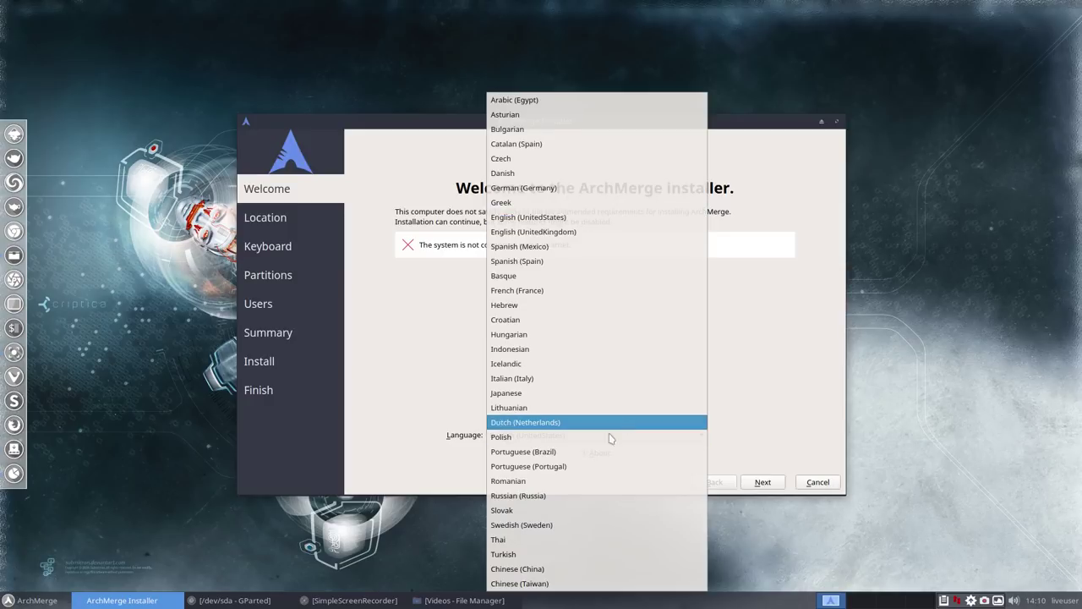
click(565, 498)
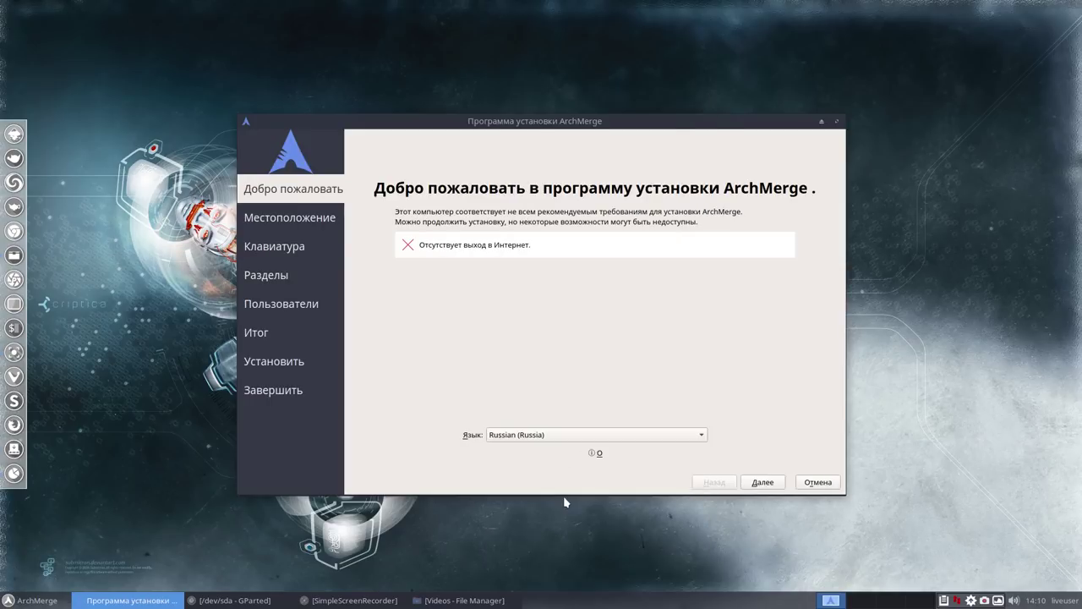
click(764, 482)
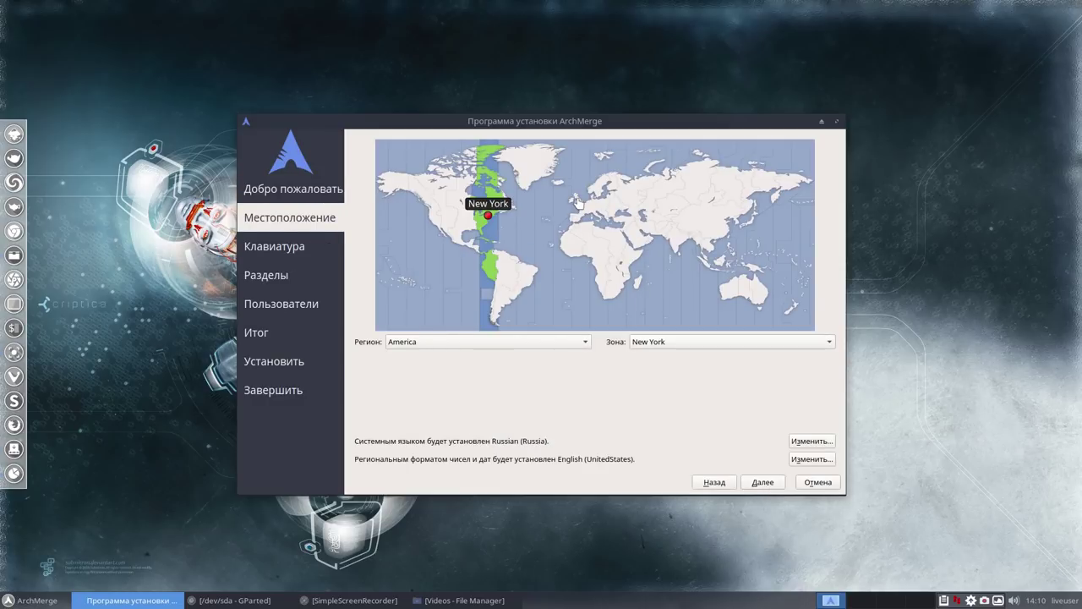
click(579, 203)
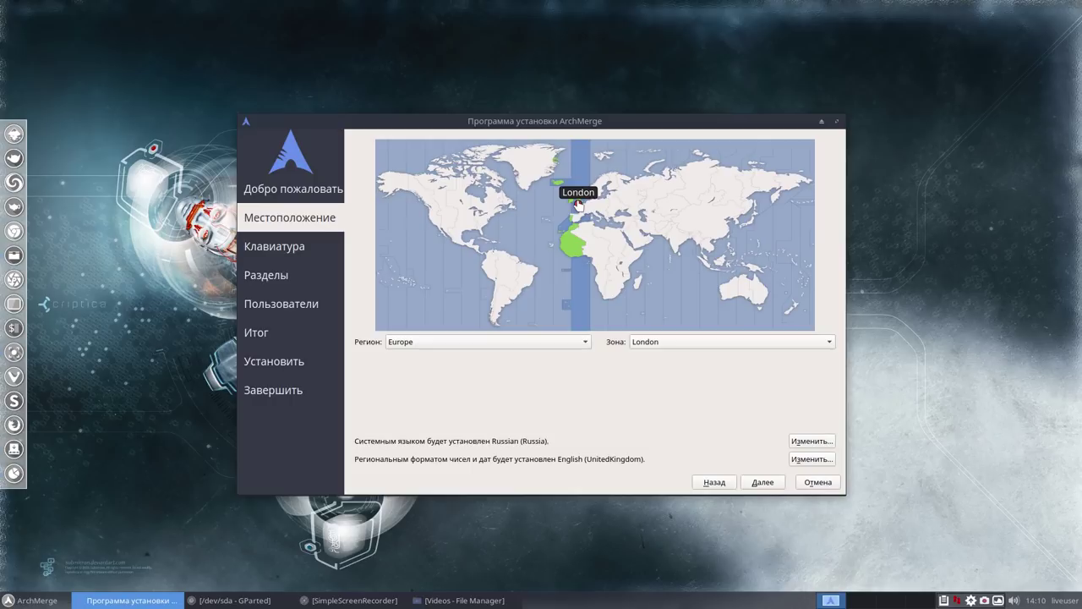
click(763, 482)
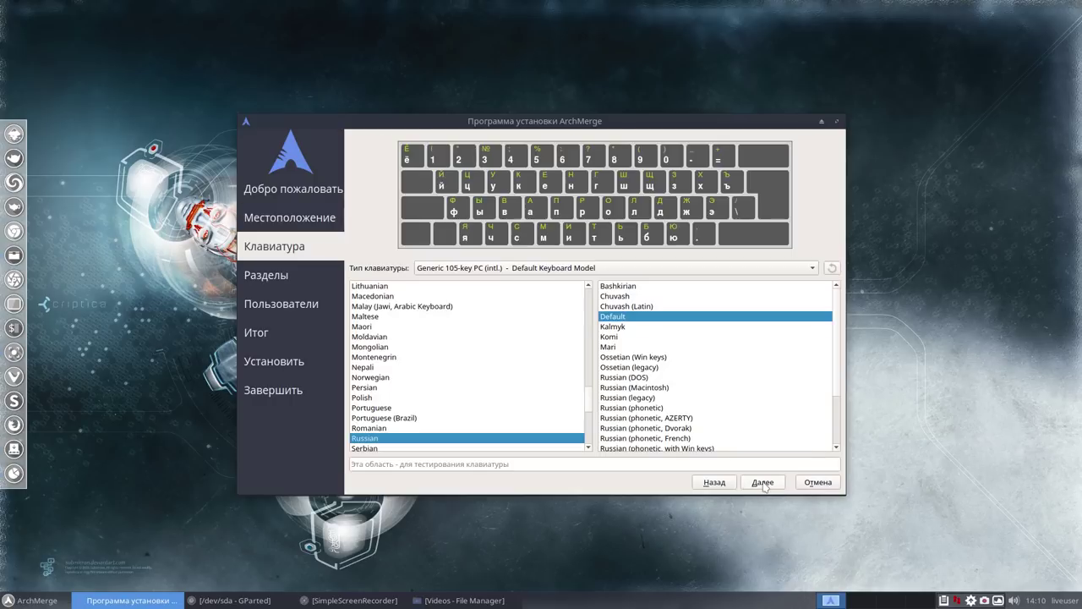
Choose the English (UK) keyboard layout and continue to the partitioning step.
click(589, 378)
drag(590, 378, 588, 297)
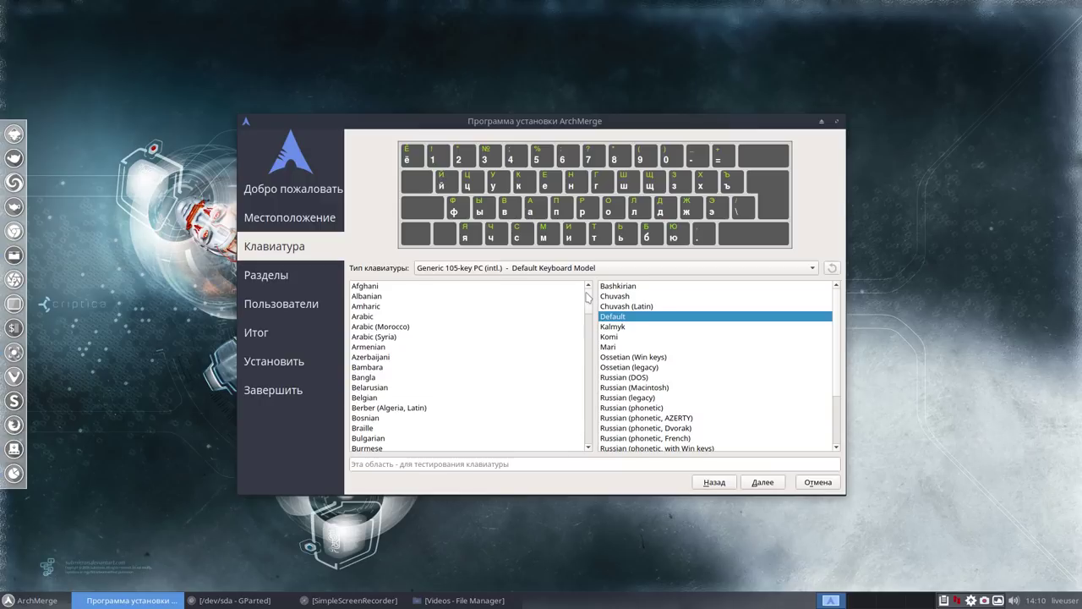
scroll(526, 345, down, 4)
click(526, 347)
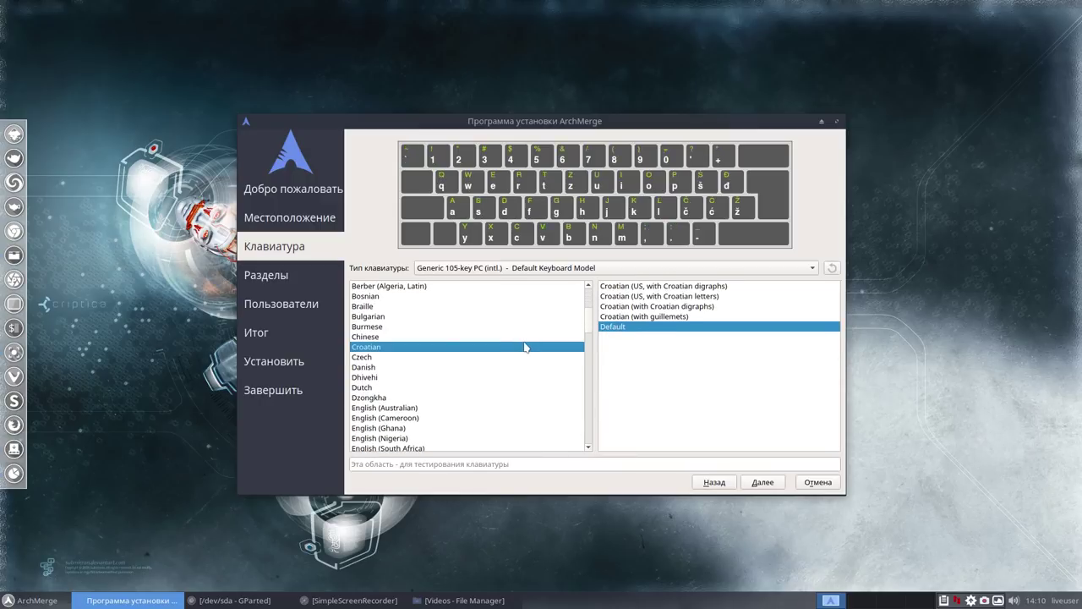
scroll(460, 391, down, 2)
click(453, 387)
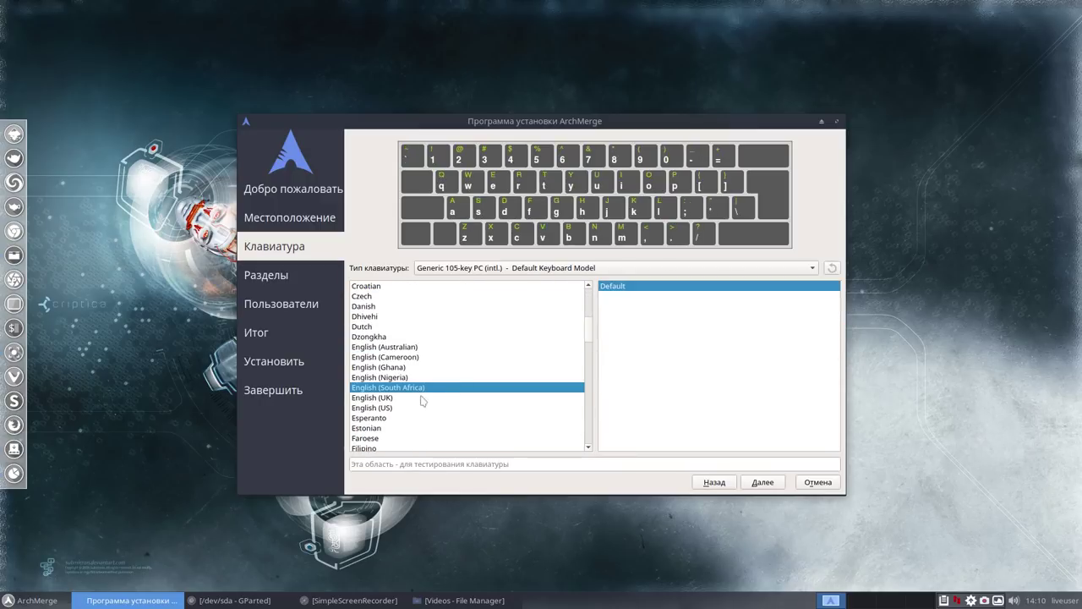
click(387, 398)
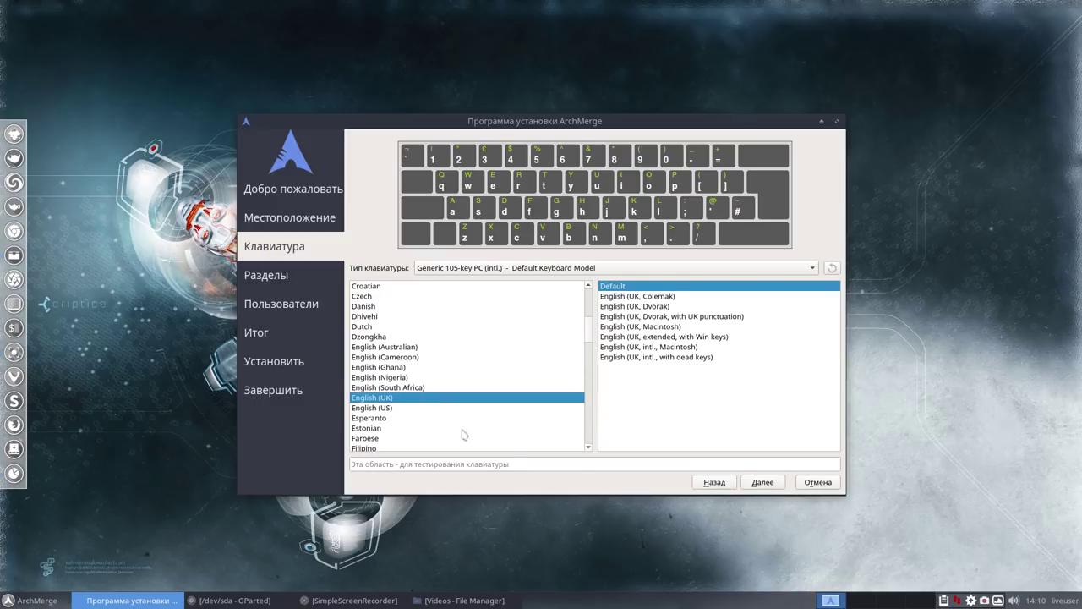
click(763, 483)
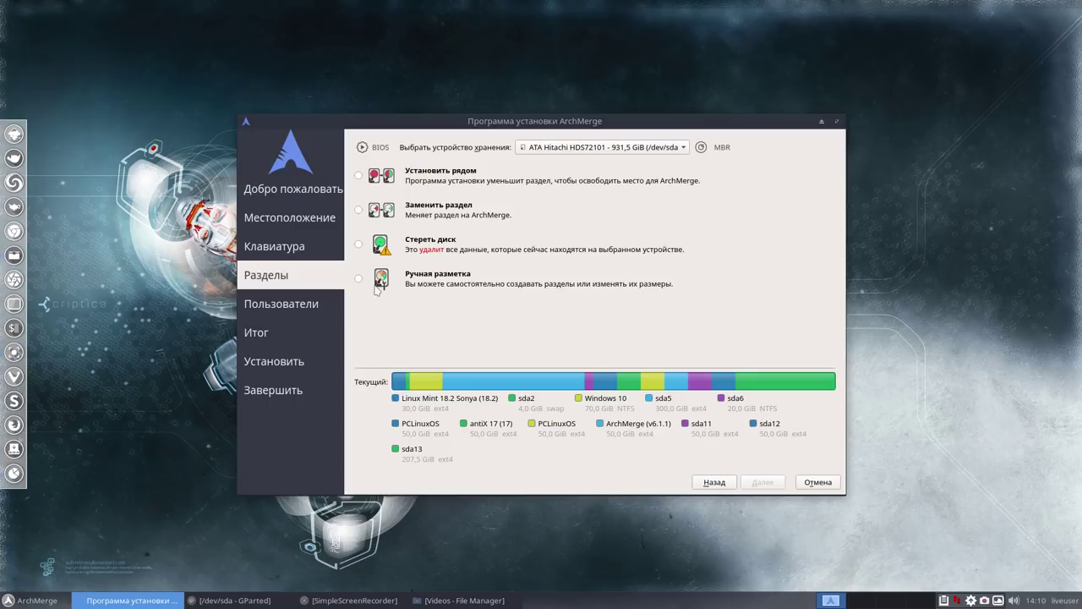
Choose manual partitioning and set /dev/sda11 to format ext4, mount at / with the boot flag.
click(358, 280)
click(762, 483)
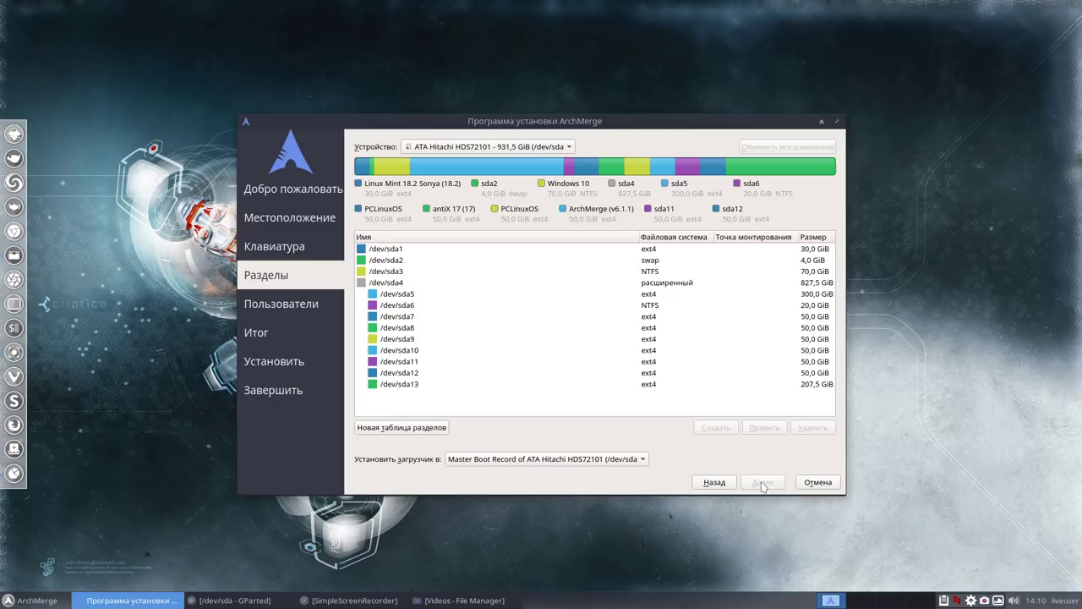
click(411, 362)
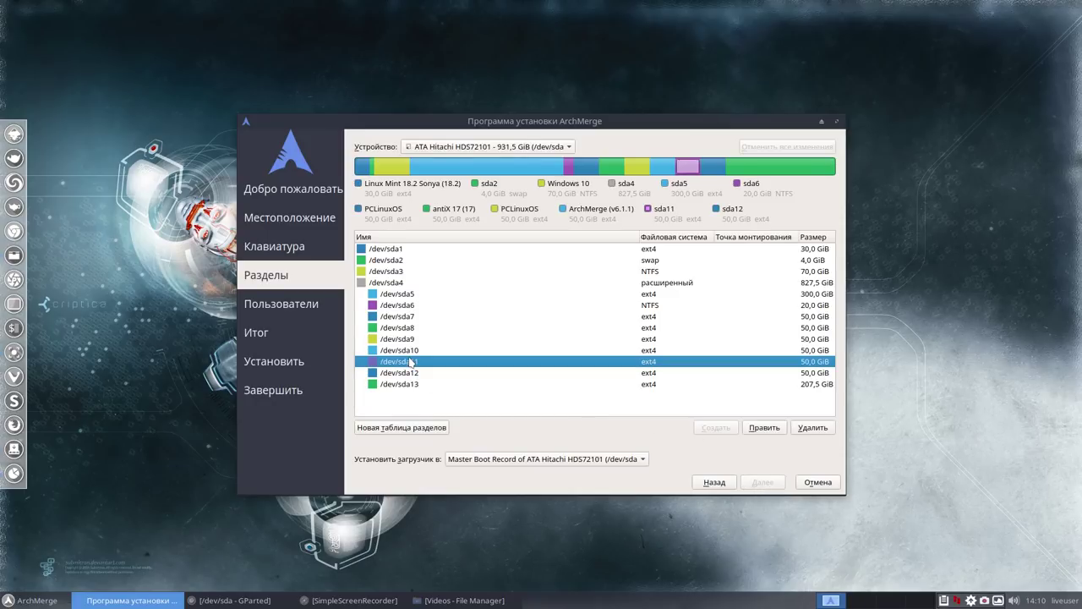
click(759, 430)
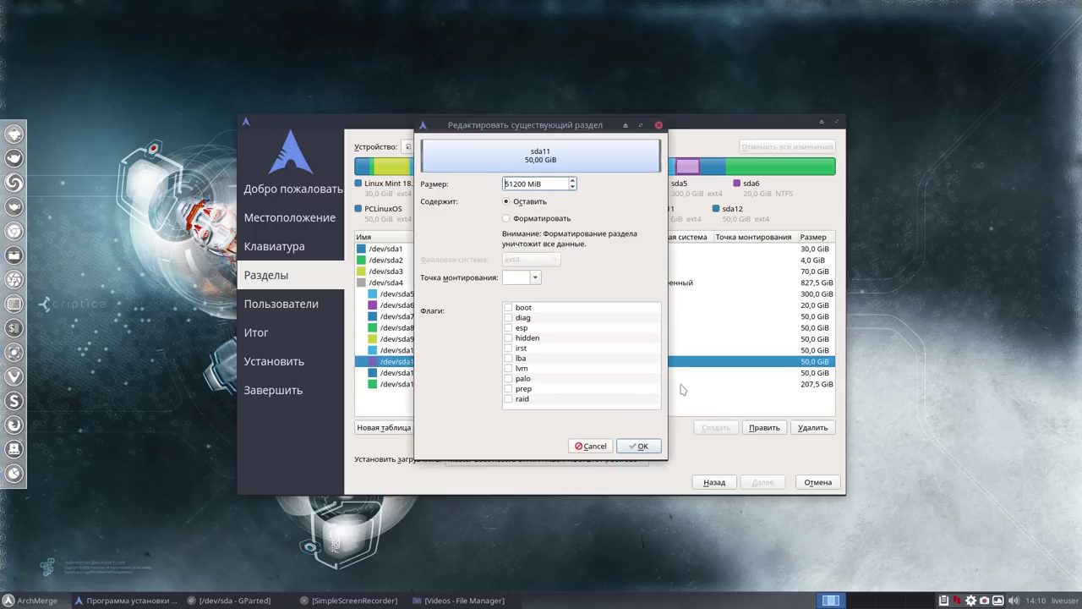
click(507, 219)
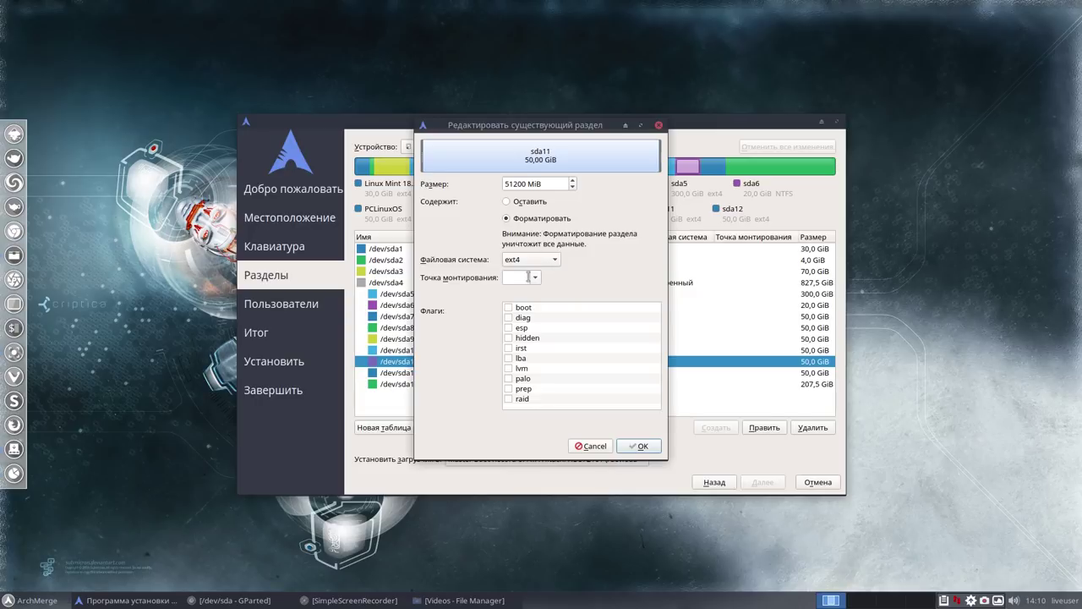
click(535, 277)
click(526, 293)
click(509, 308)
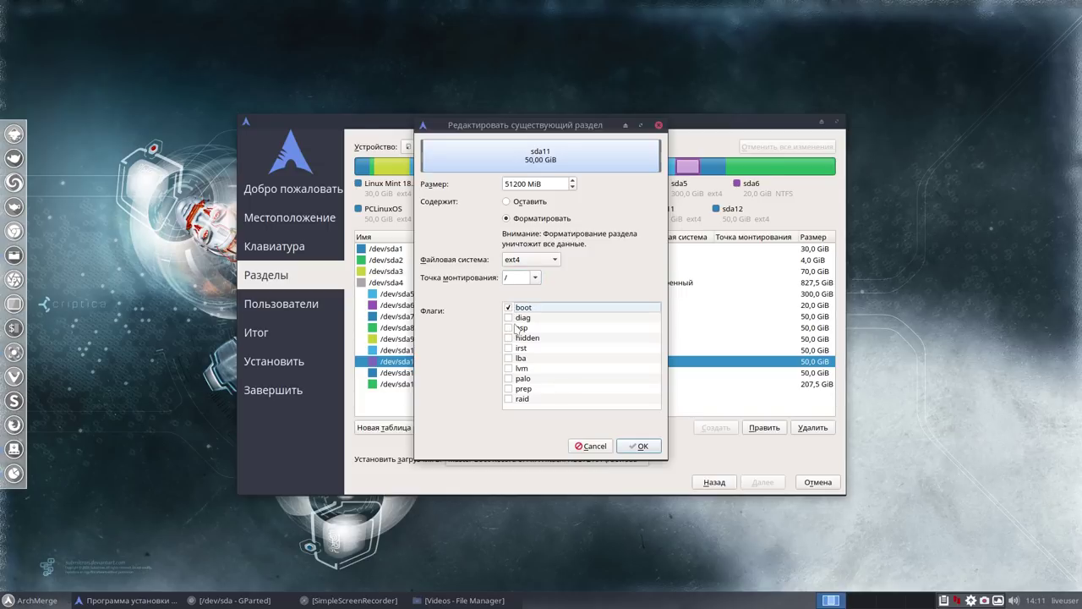
click(647, 446)
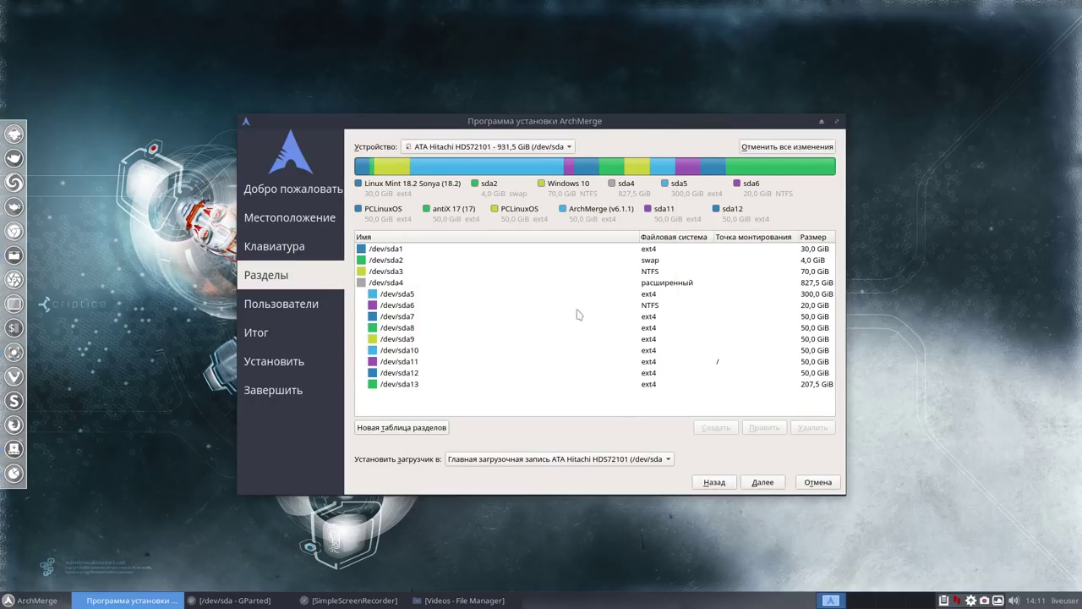
Set /dev/sda2 to be reformatted as linuxswap and continue to the user step.
click(657, 260)
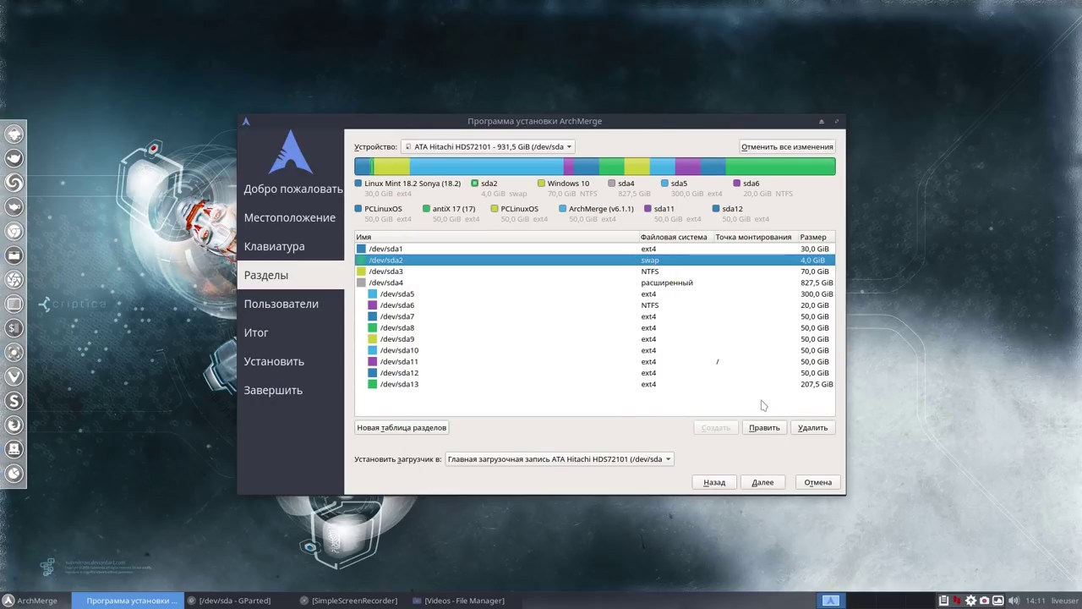
click(764, 429)
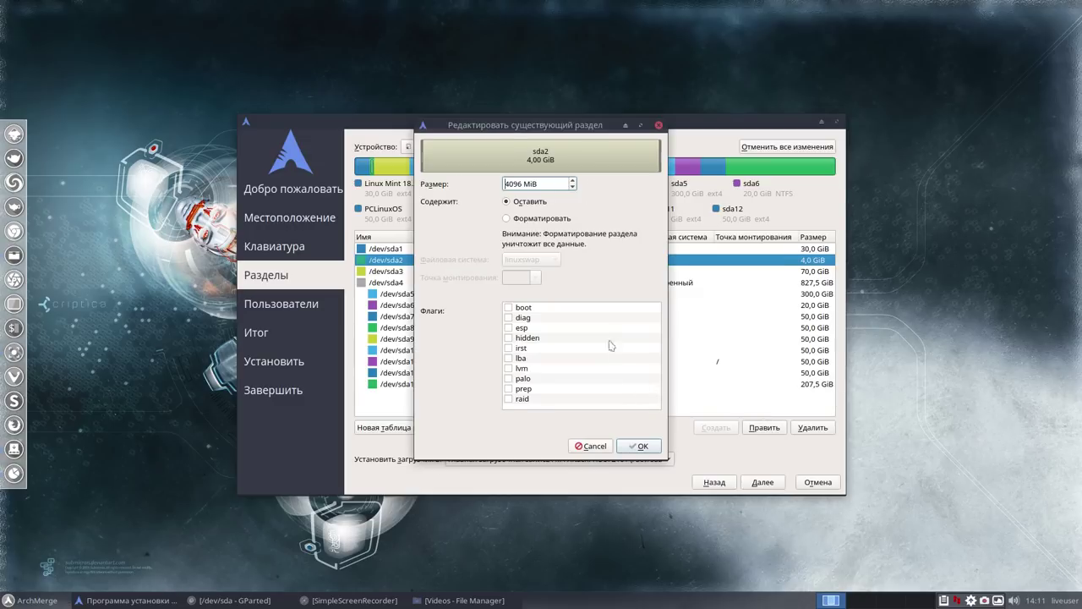
click(507, 218)
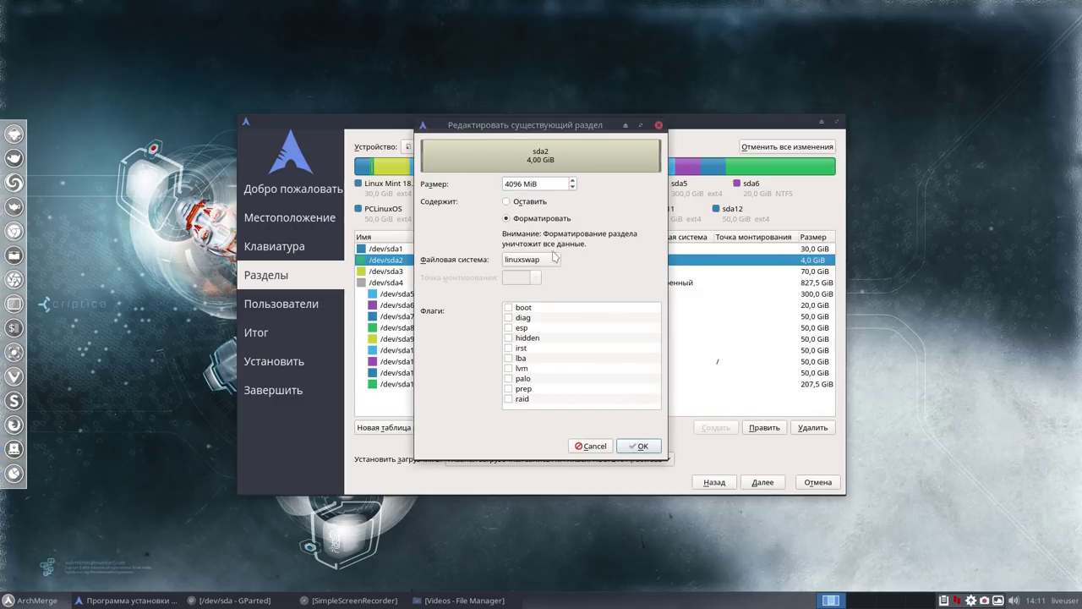
click(639, 446)
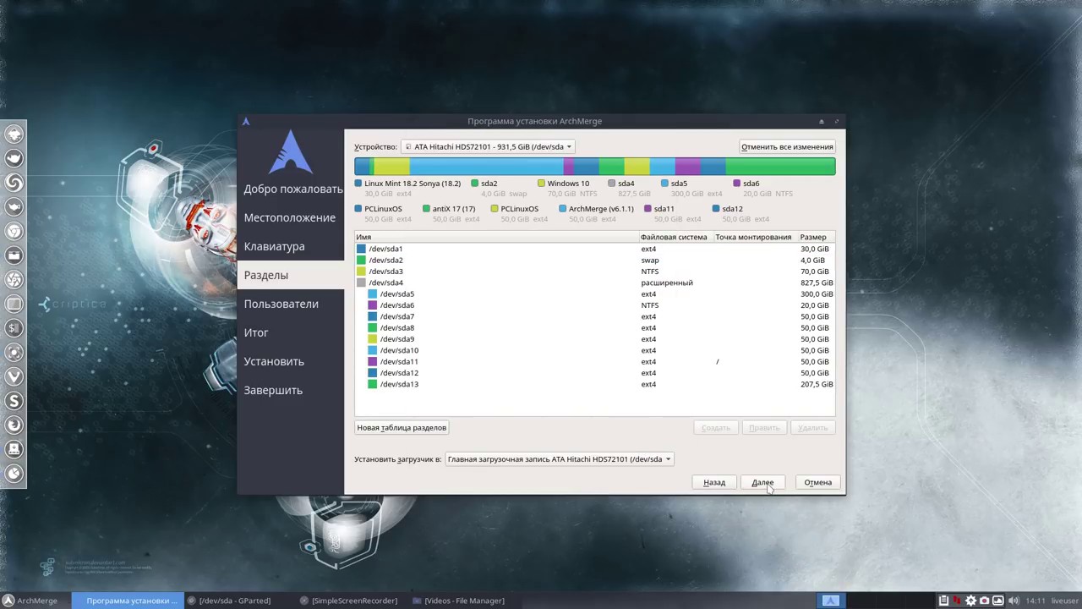
click(764, 483)
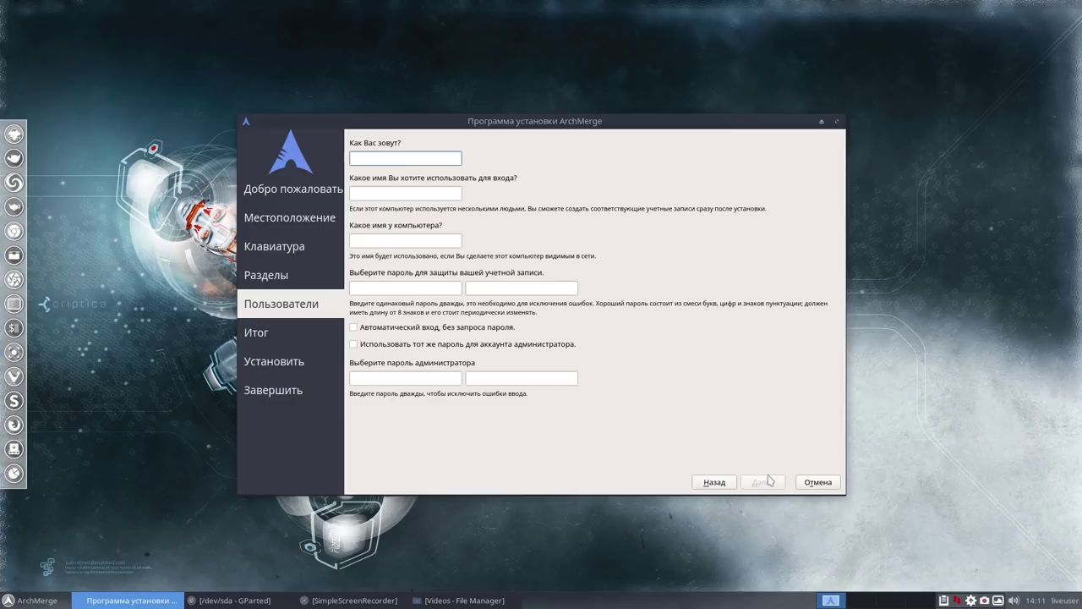
Enter name user, set and confirm the password, enable automatic login and the same admin password.
text(user)
click(420, 288)
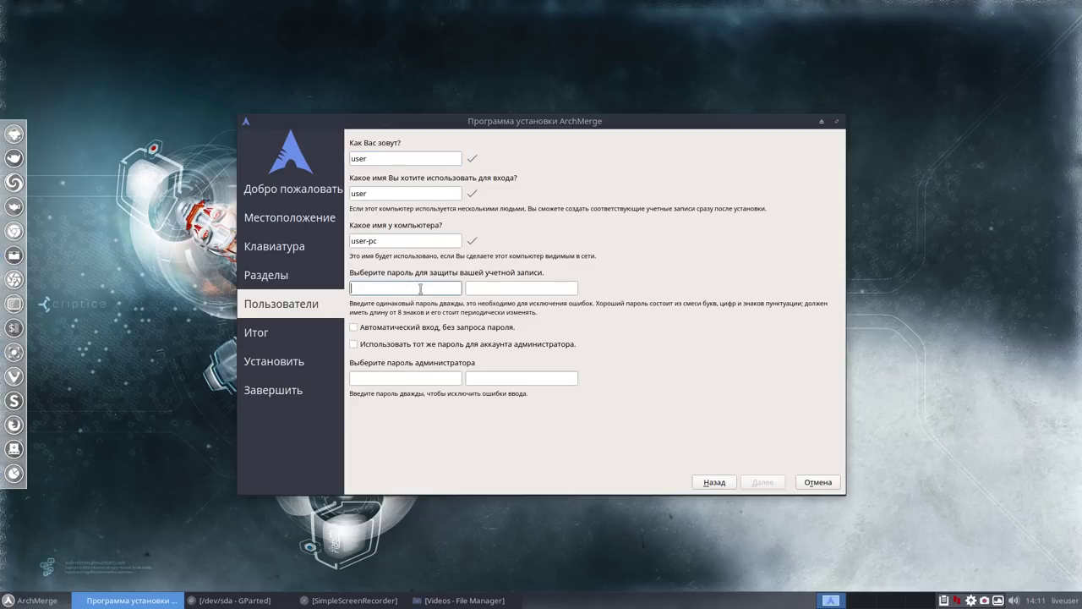
text(1)
click(511, 288)
text(1)
click(354, 328)
click(353, 344)
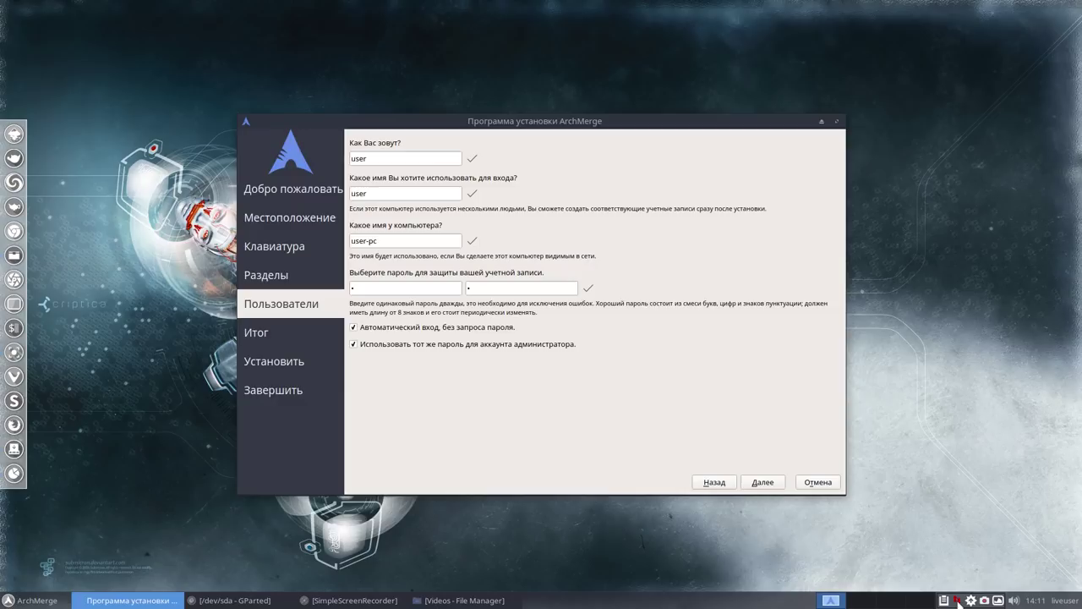
mouse_move(958, 602)
Review the Итог summary, reposition the installer window, and start installing ArchMerge.
click(764, 485)
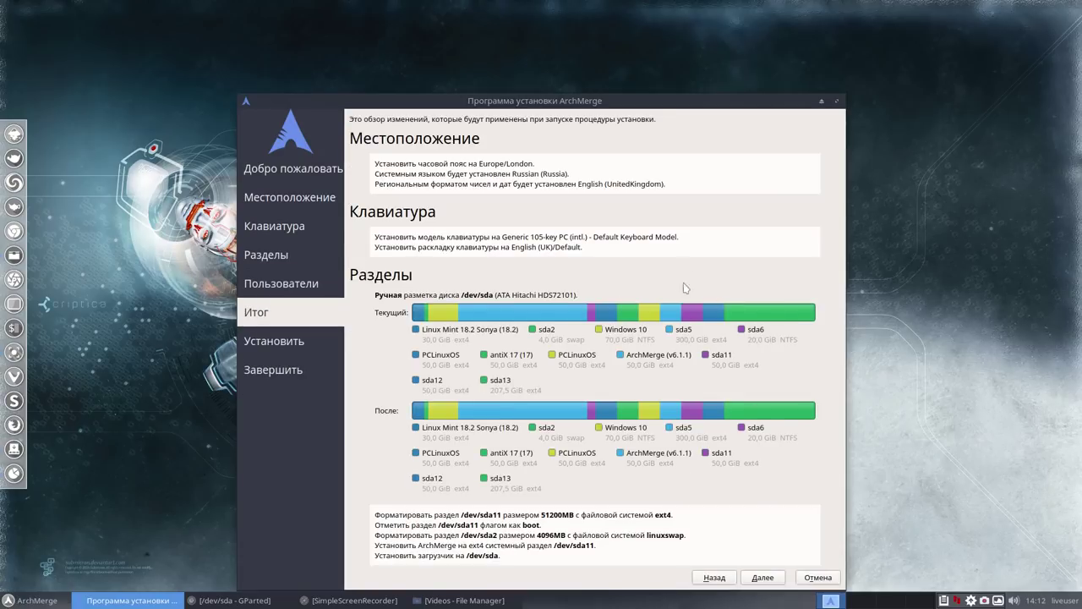
drag(664, 111, 596, 70)
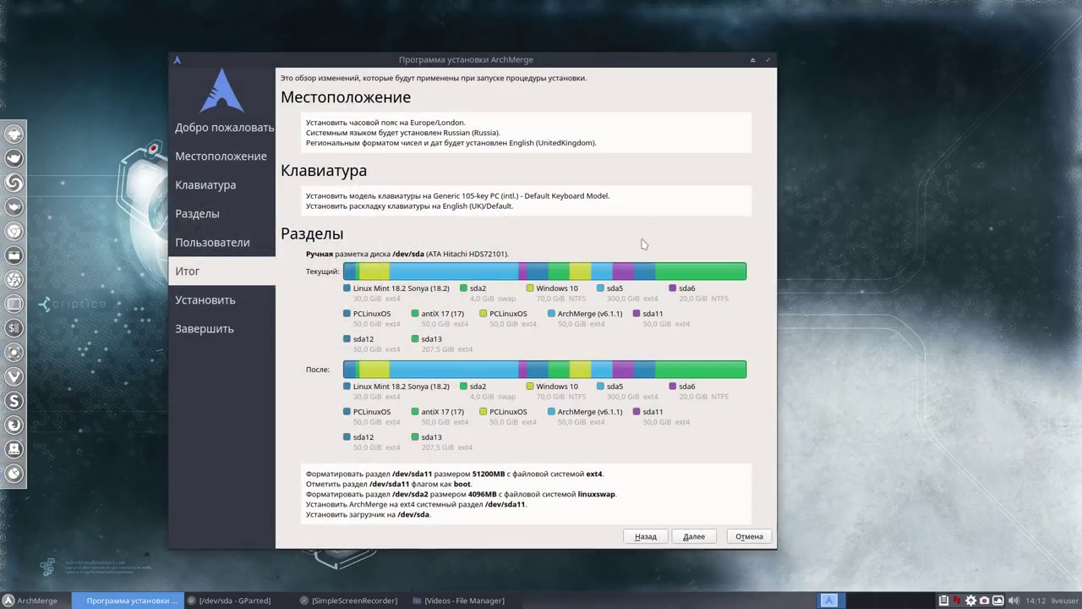
click(693, 536)
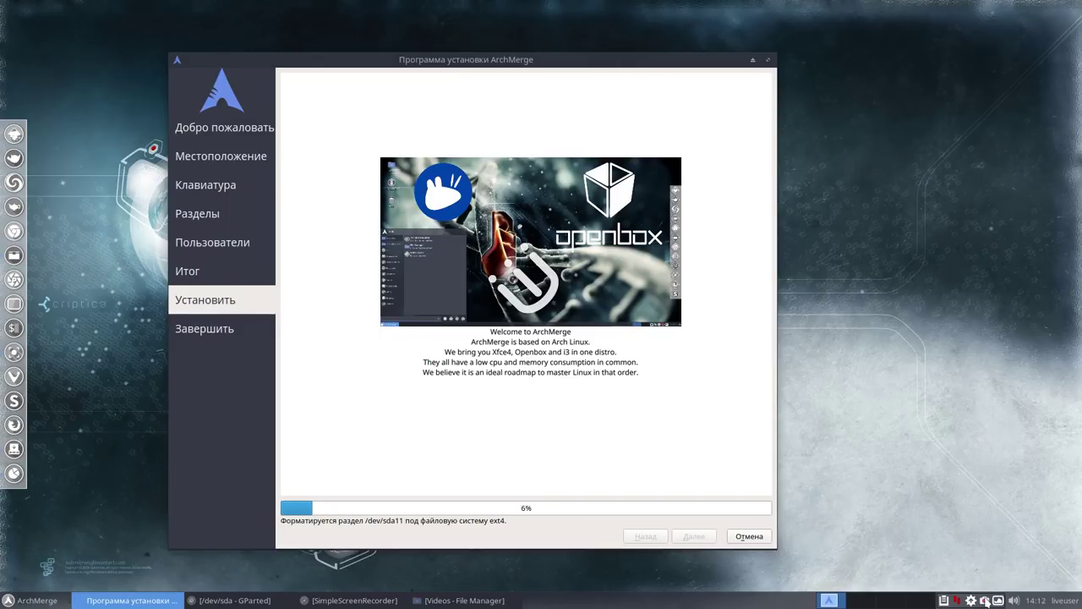
Pause the screen recording from its tray menu while the installer formats /dev/sda11.
right_click(986, 601)
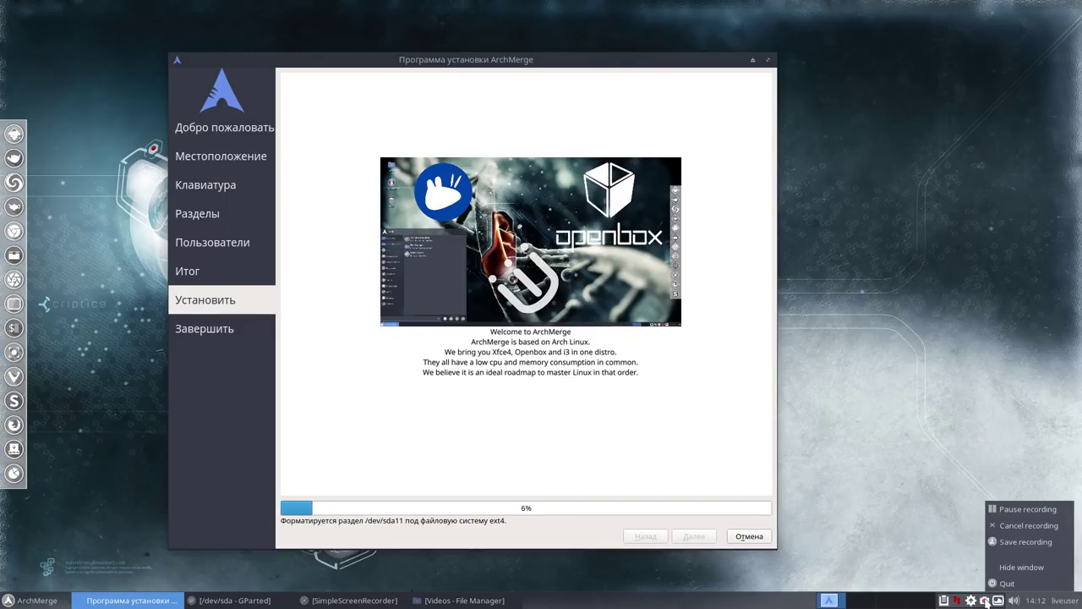
click(1009, 510)
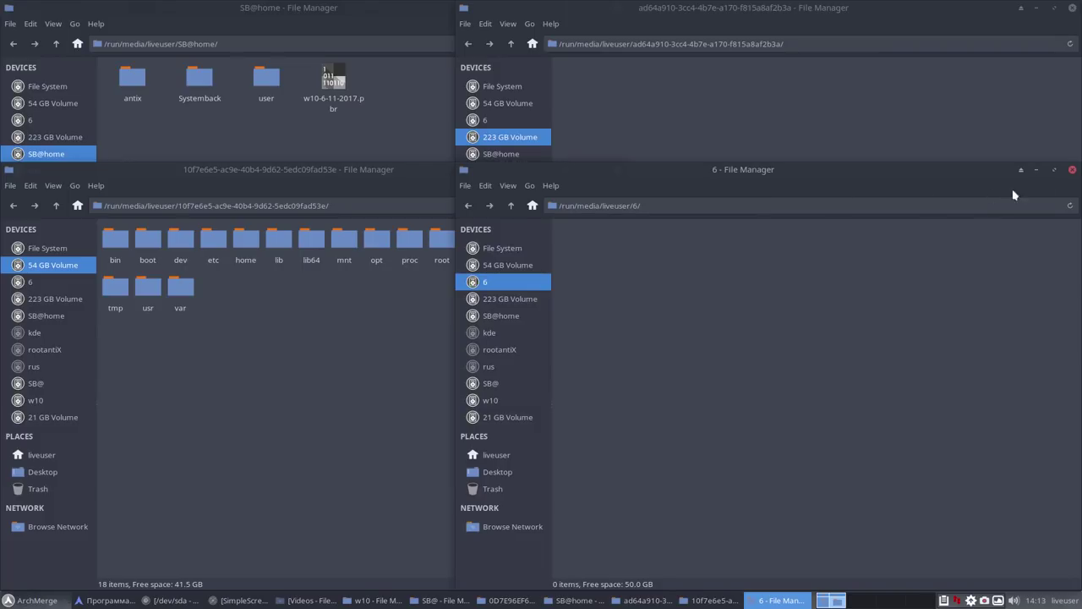
Close the ten volume windows: 6, 54 GB, 223 GB, rootantiX, SB@home, 21 GB, SB@, kde, w10, rus.
click(1072, 170)
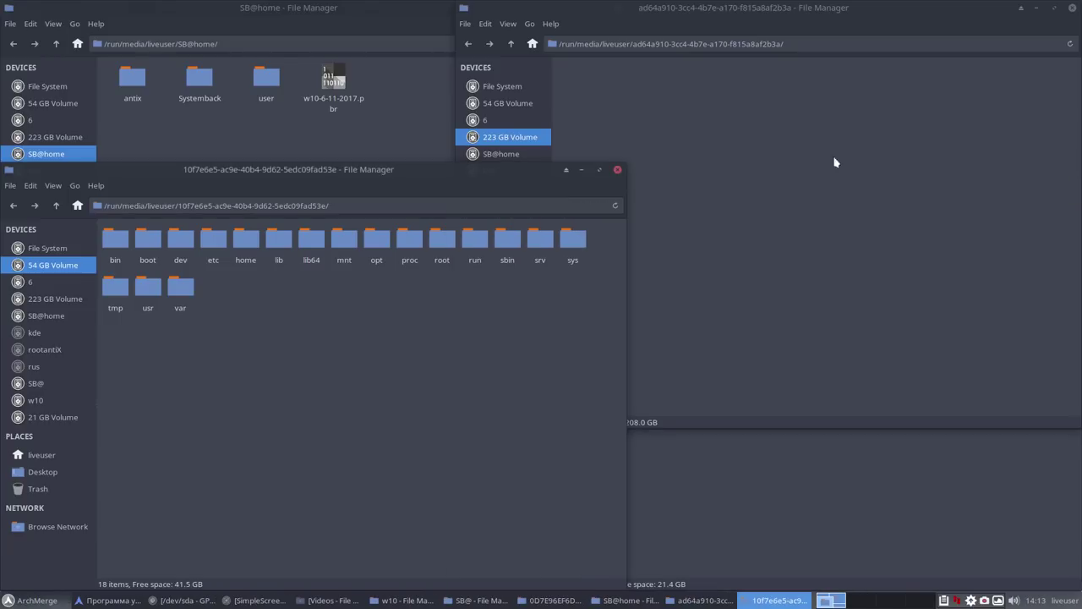
click(618, 172)
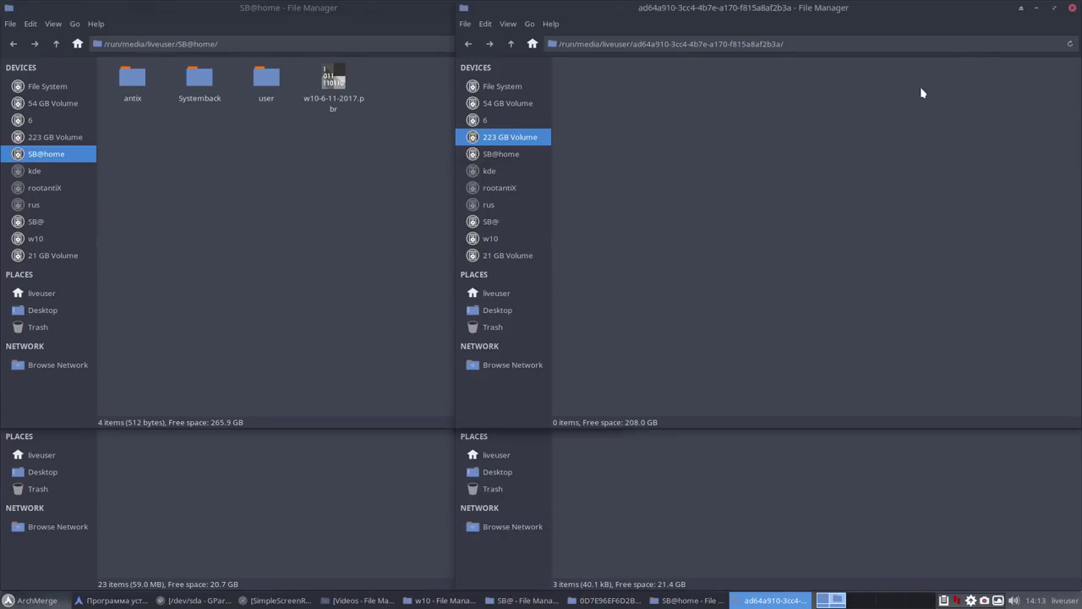
click(1072, 9)
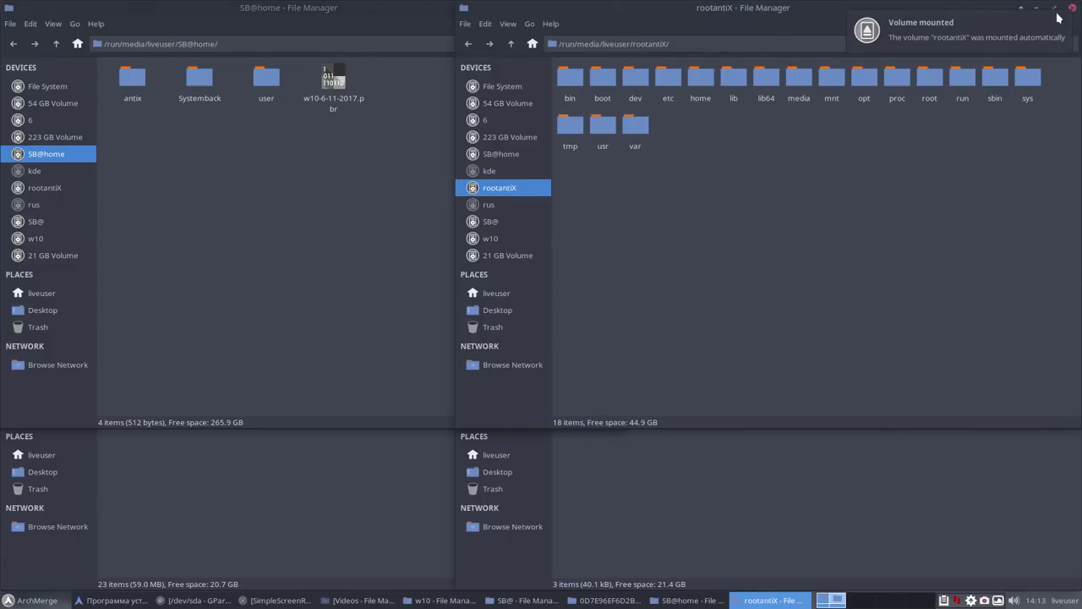
click(1072, 9)
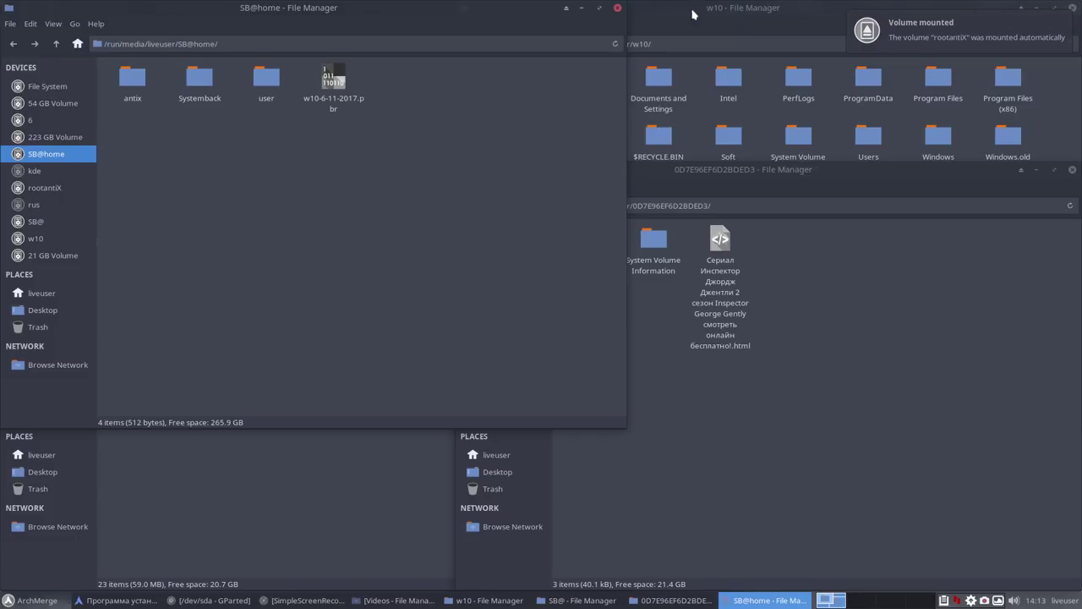
click(617, 9)
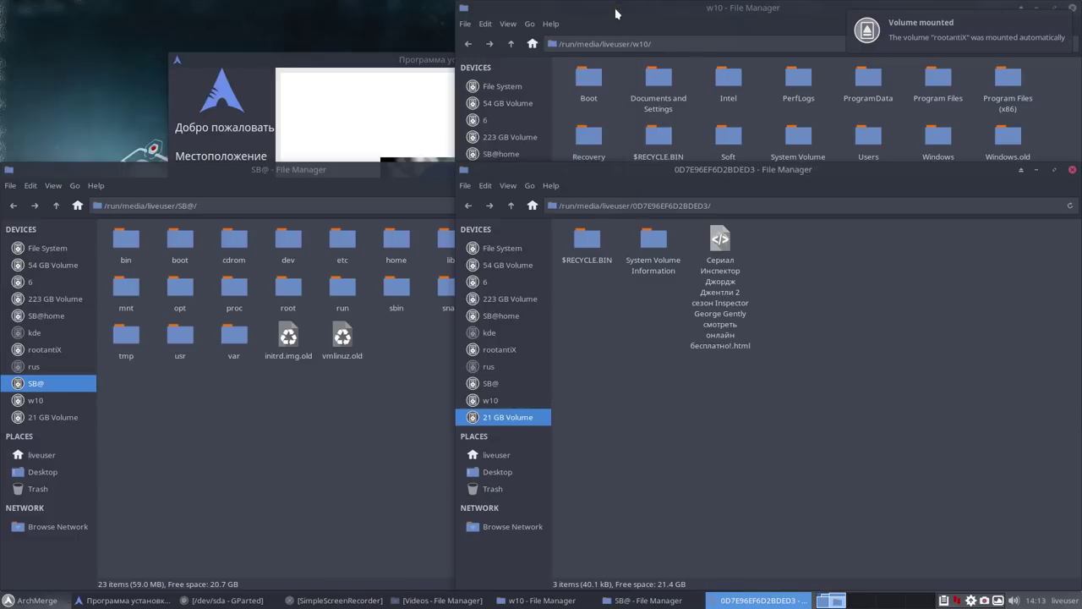
click(1072, 171)
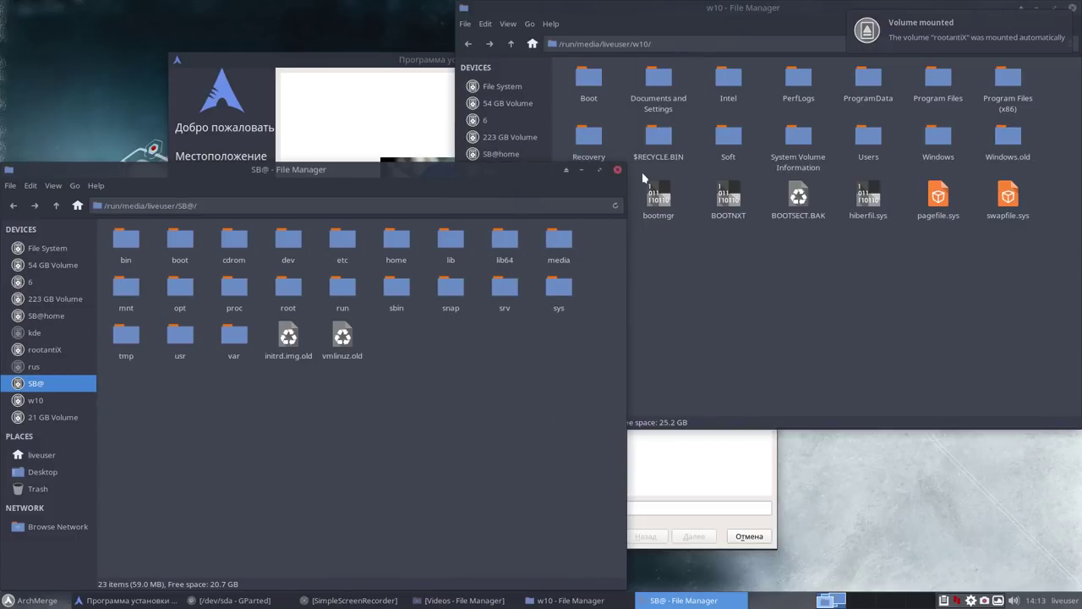
click(617, 170)
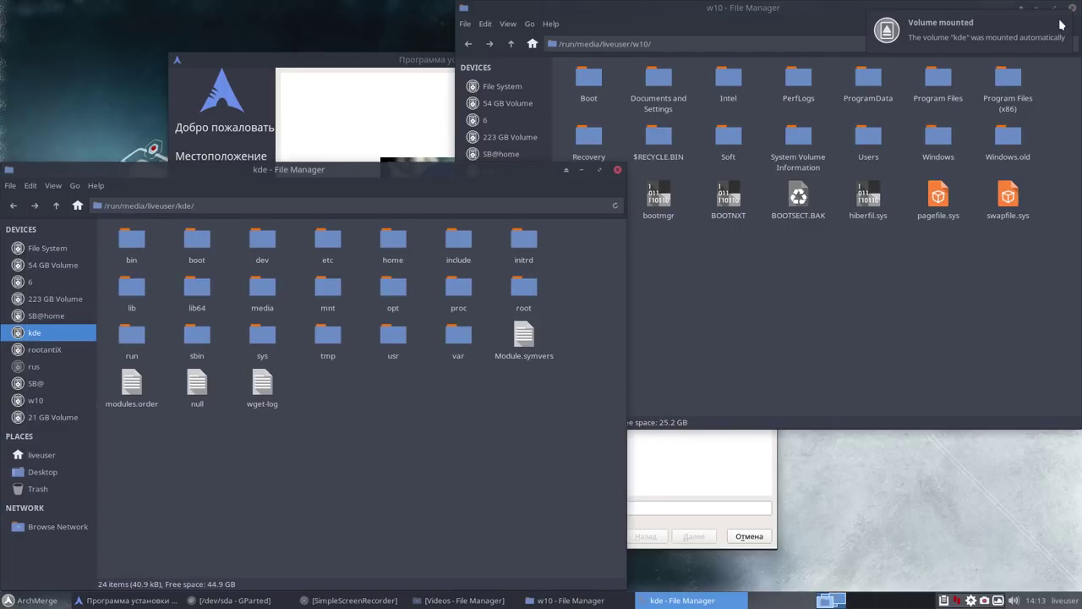
click(618, 171)
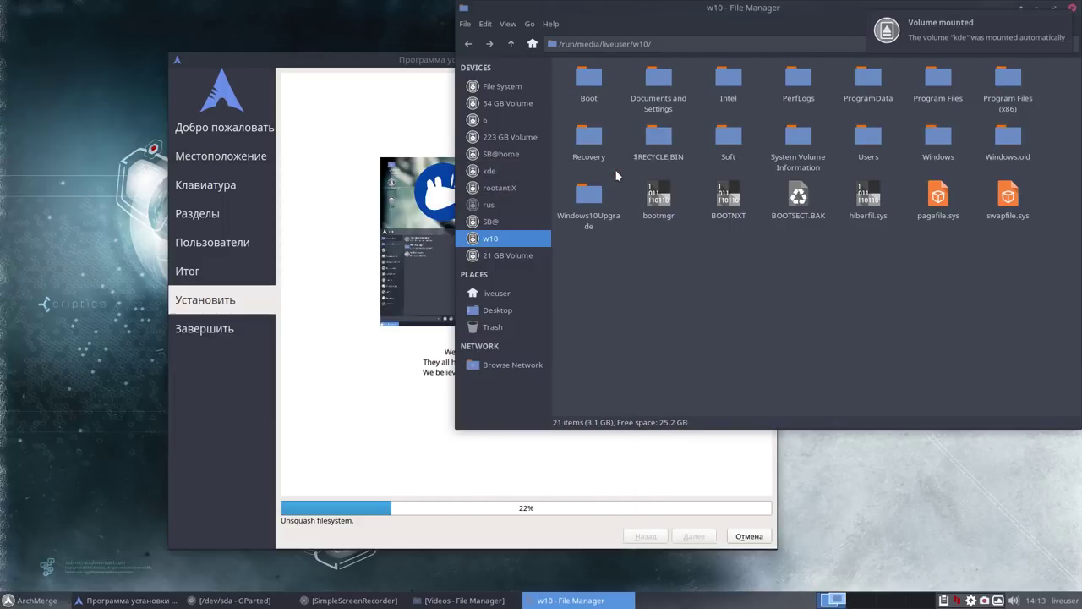
click(1073, 12)
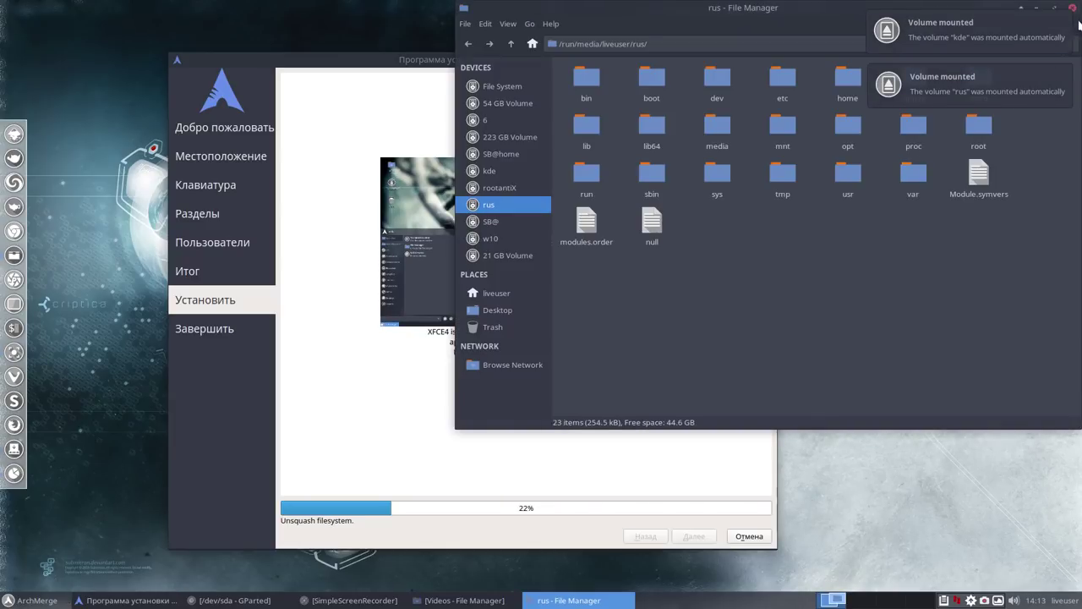
click(1073, 12)
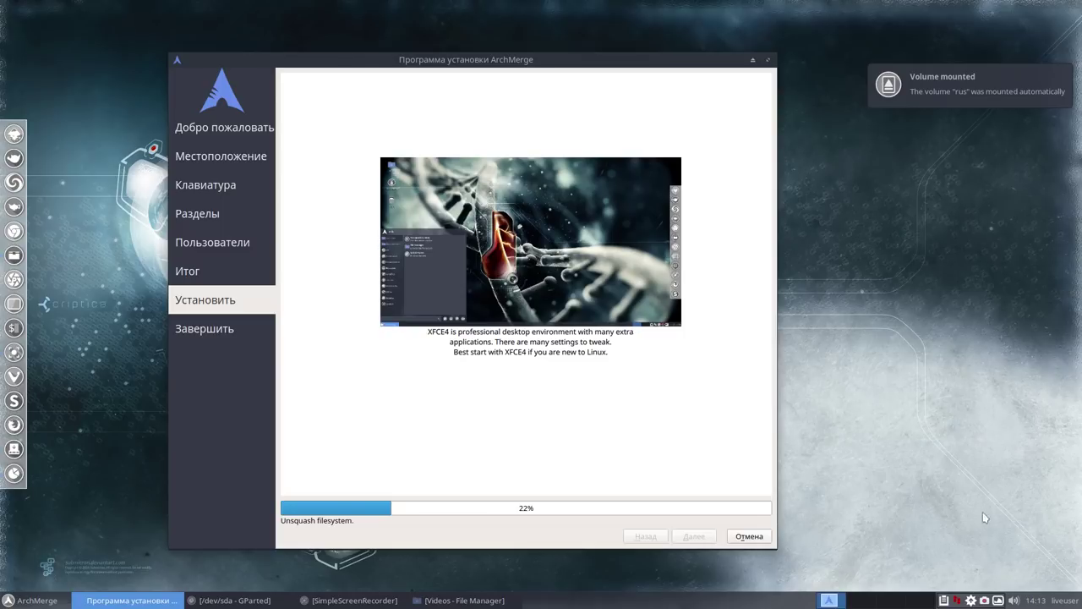
Pause the recording, then close the finished installer with Done, leaving Перезагрузить unchecked.
right_click(984, 600)
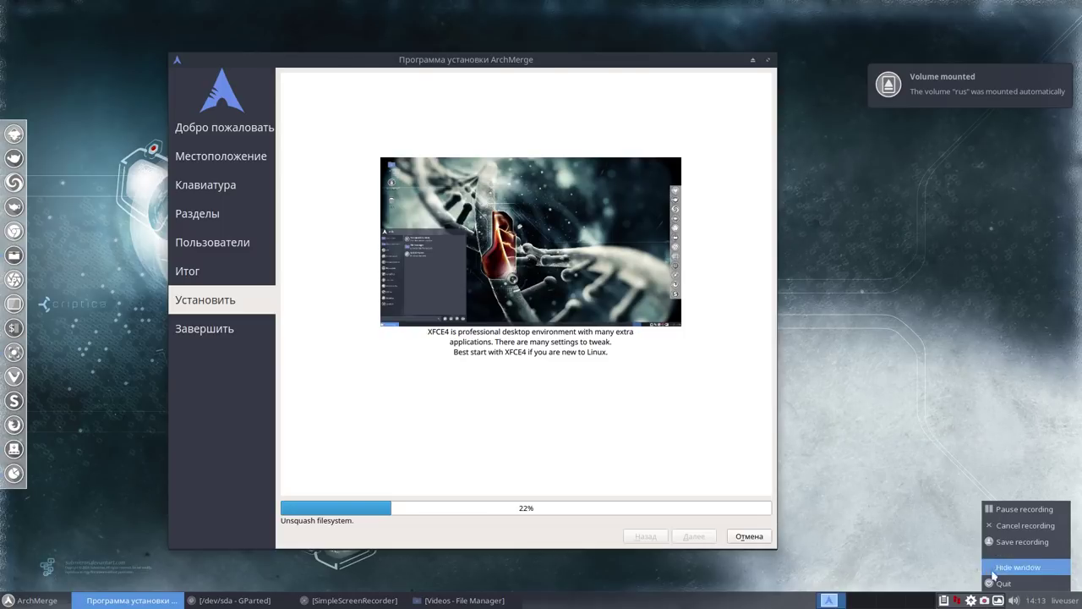
click(997, 510)
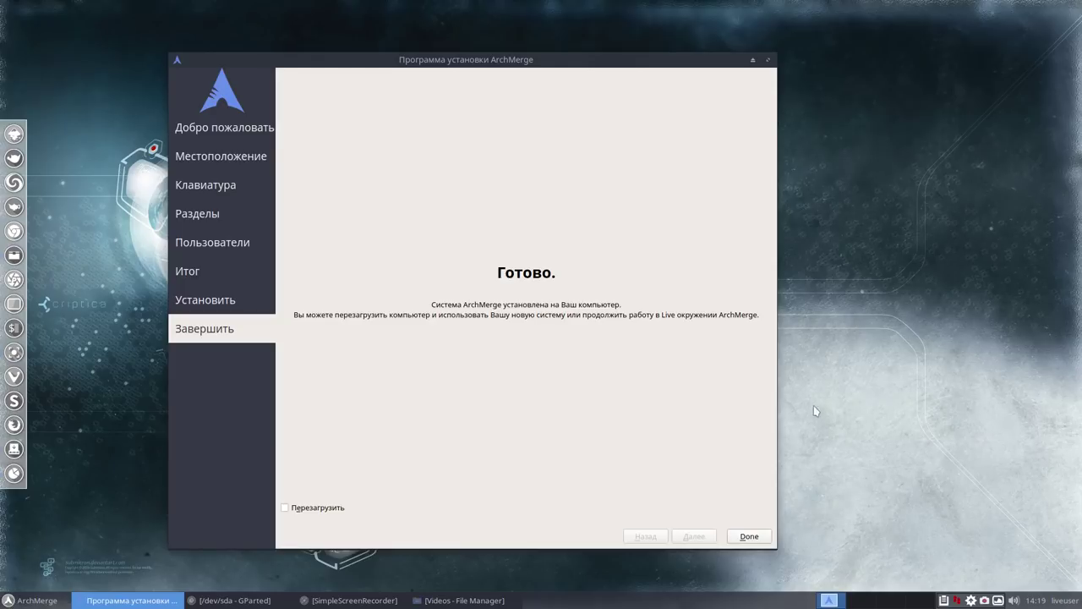
click(749, 538)
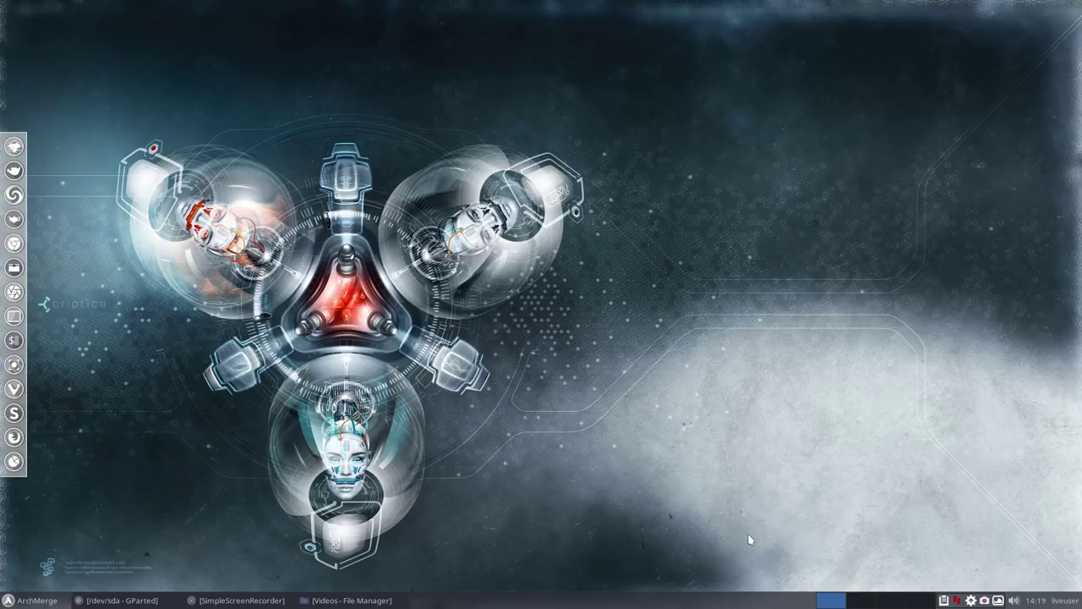
Pause the recording again and show the network menu, which reports Ethernet disconnected.
right_click(984, 601)
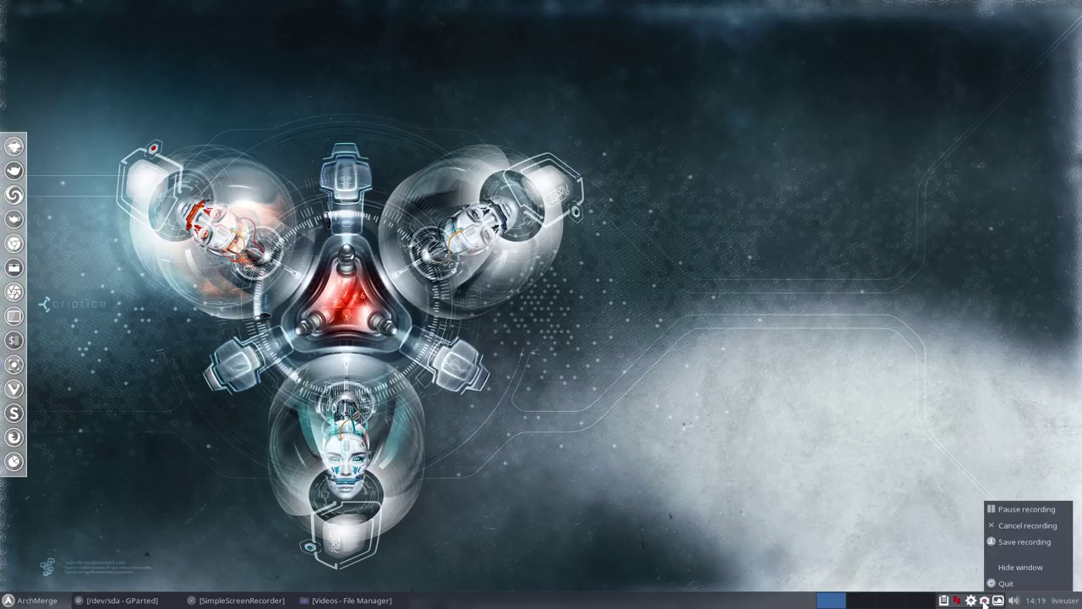
click(995, 512)
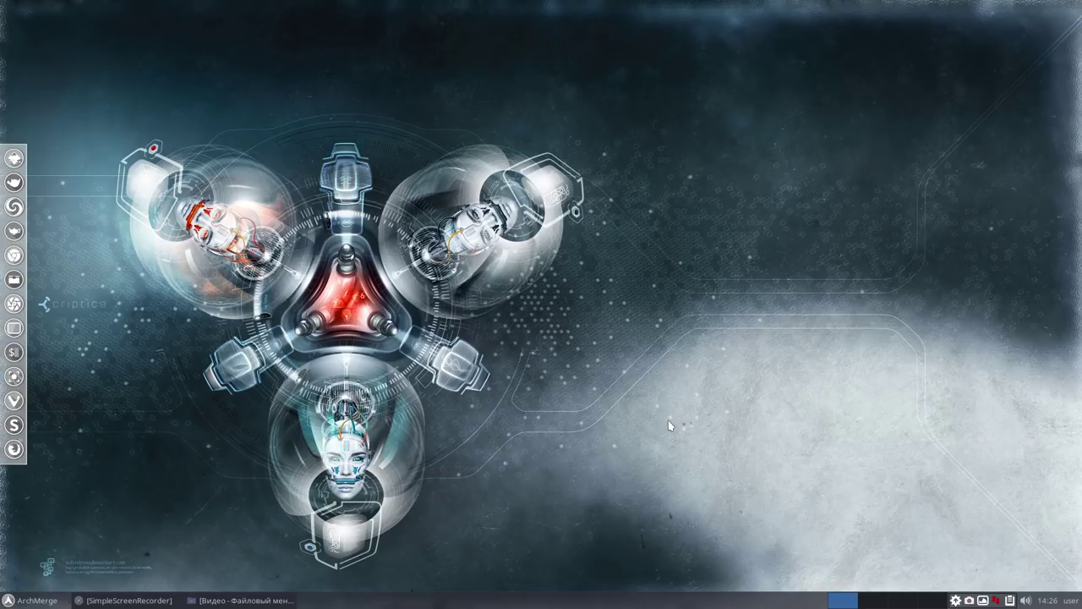
click(998, 600)
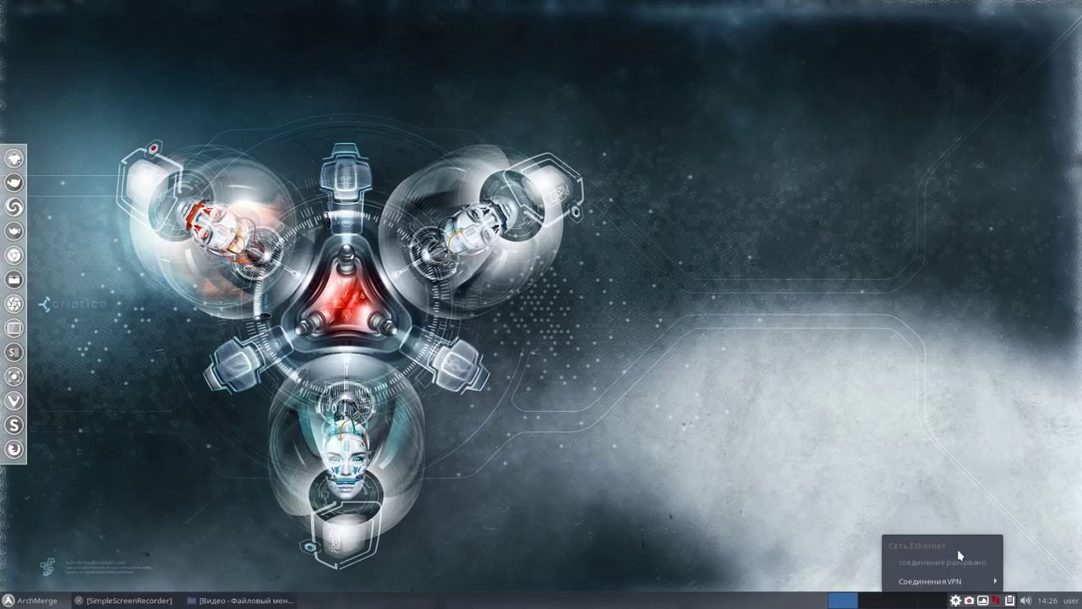
Reopen the network list and choose the TALKTALK-1C68BC Wi-Fi network to bring up its password prompt.
click(869, 480)
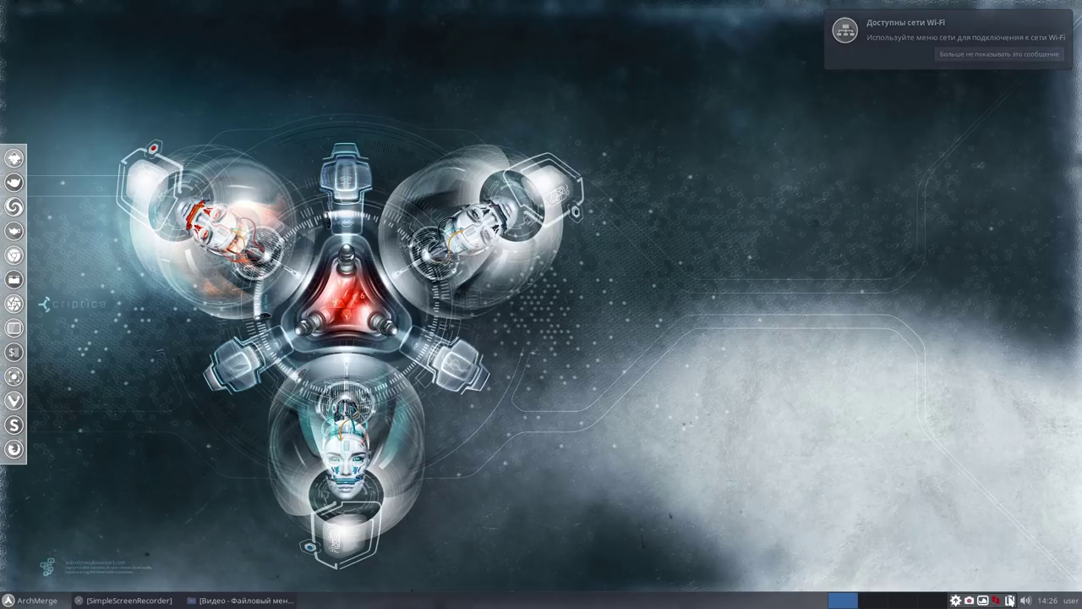
click(996, 600)
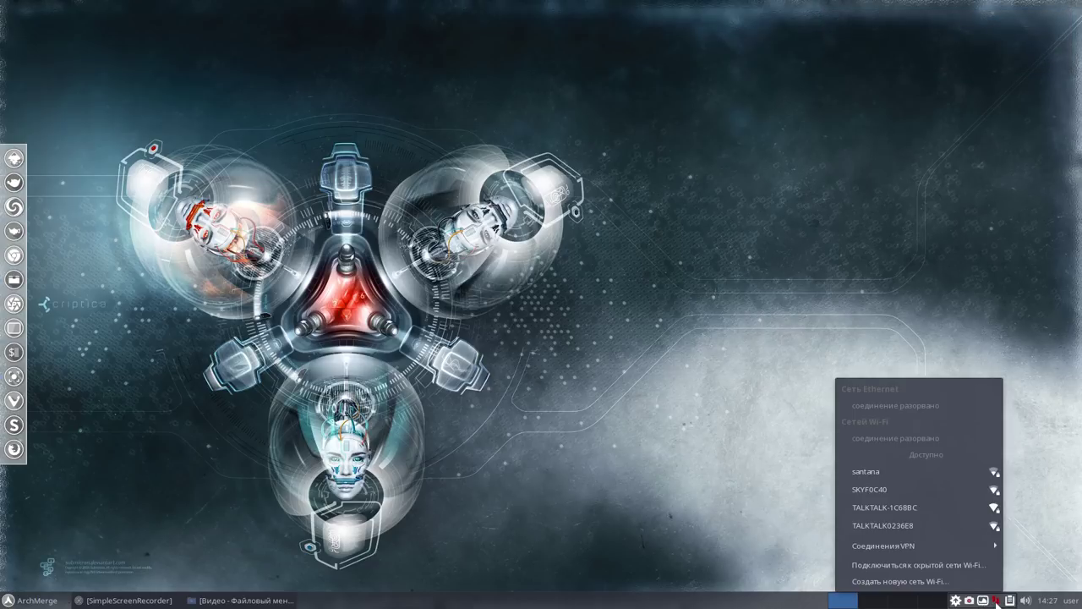
click(968, 513)
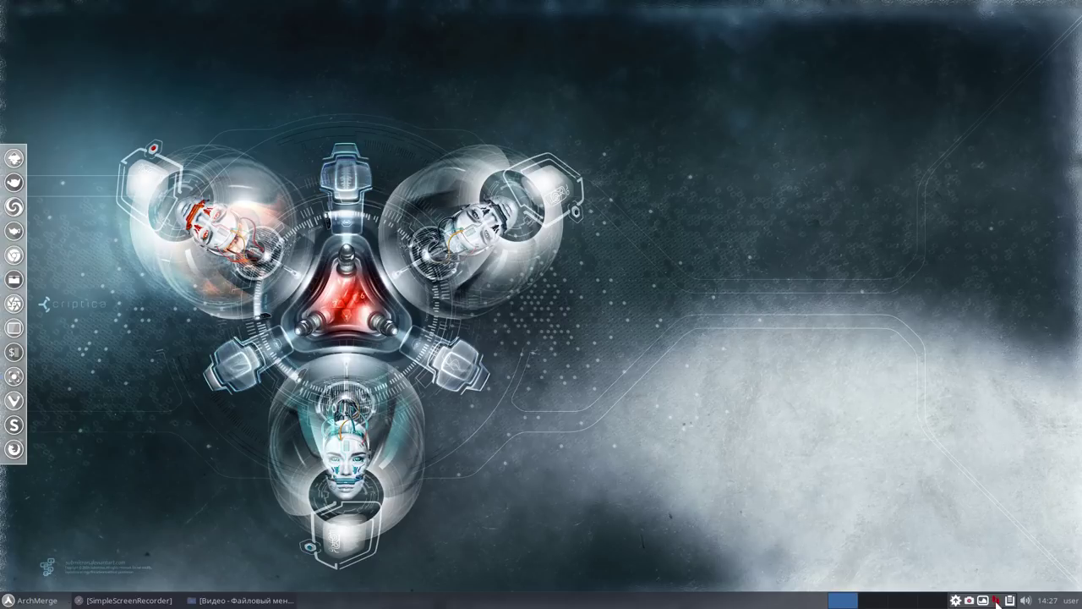
right_click(995, 600)
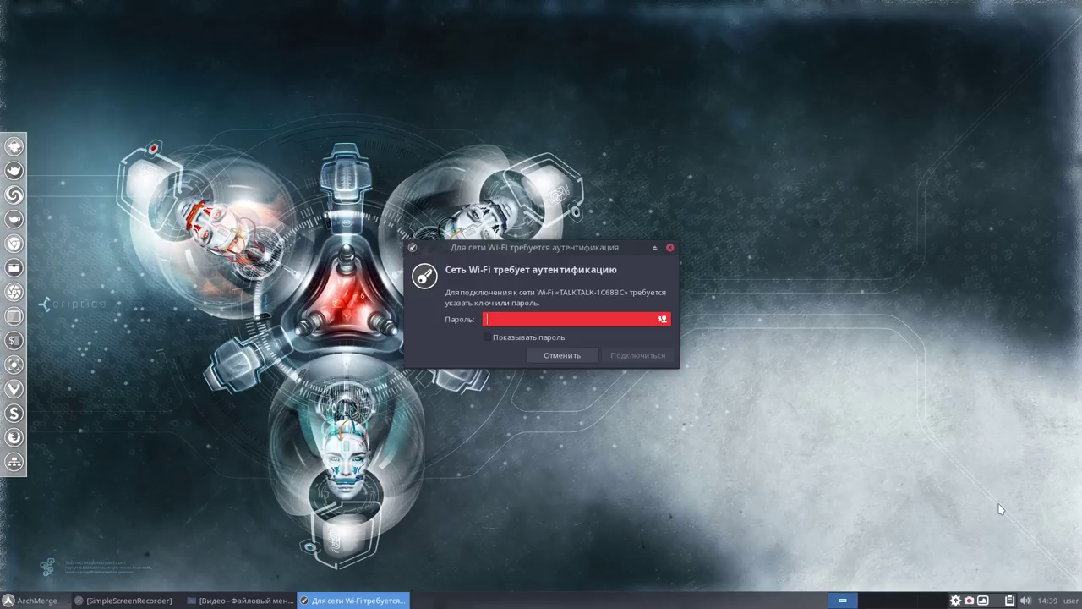
Enter the Wi-Fi password and connect to the TALKTALK-1C68BC network.
text(••••••••)
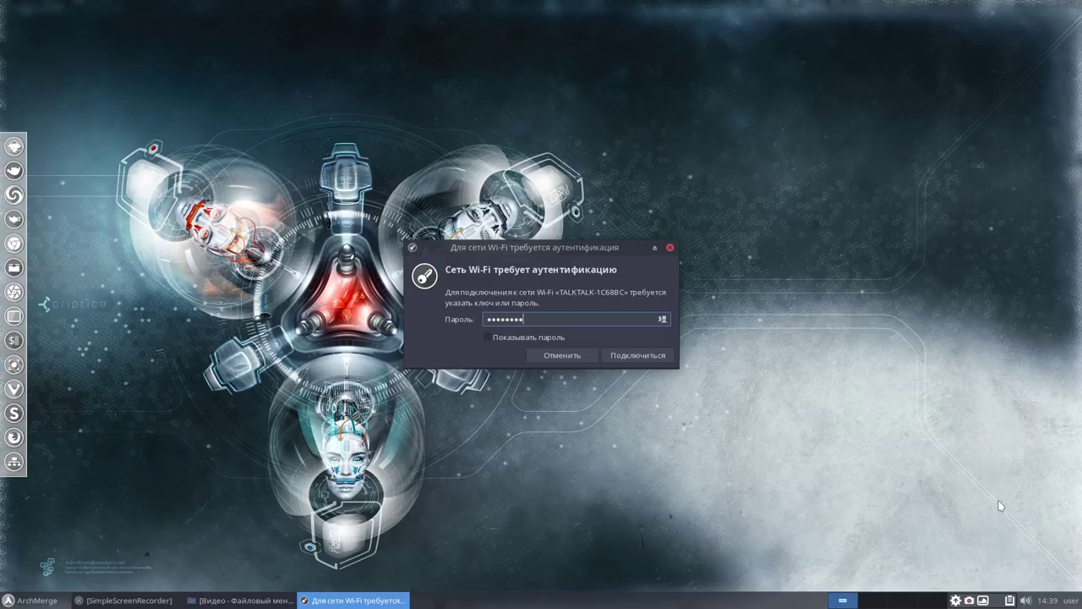
click(640, 356)
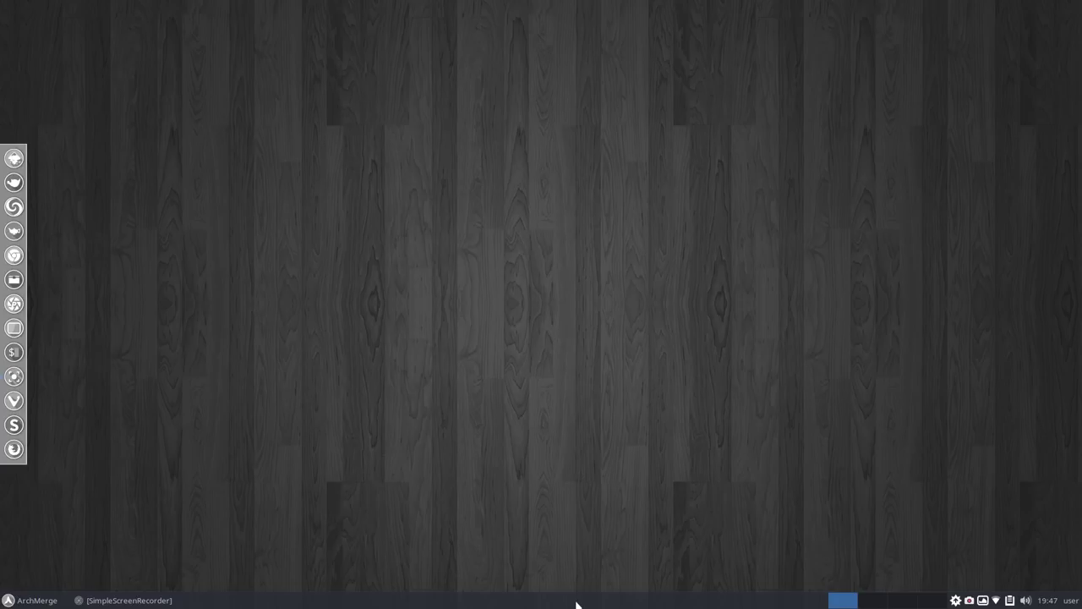
Unlock the taskbar panel in its settings and move it to the top screen edge.
right_click(575, 603)
mouse_move(577, 602)
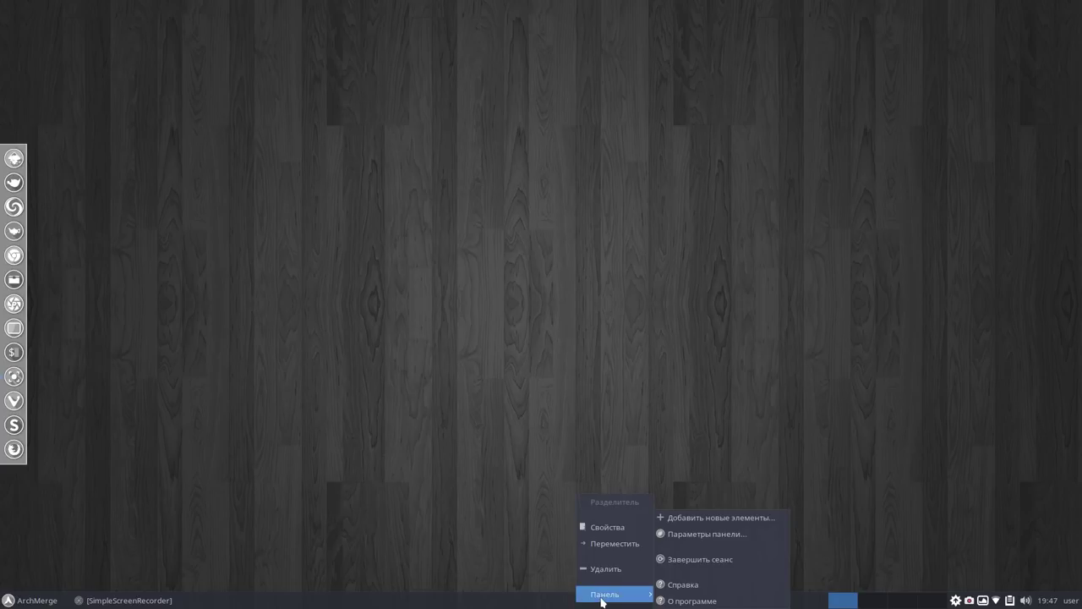
click(707, 535)
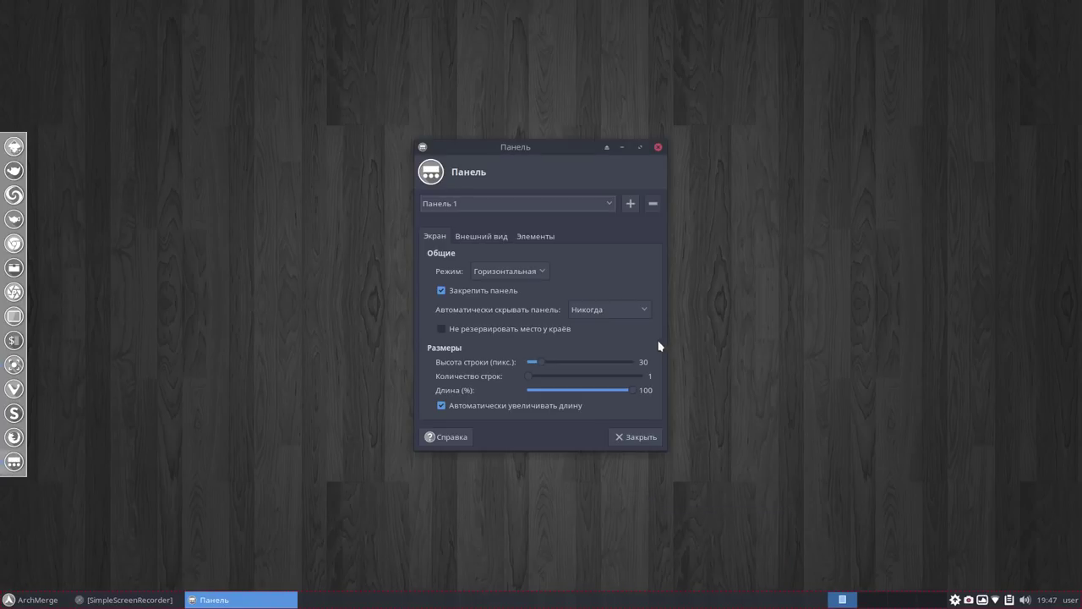
click(440, 291)
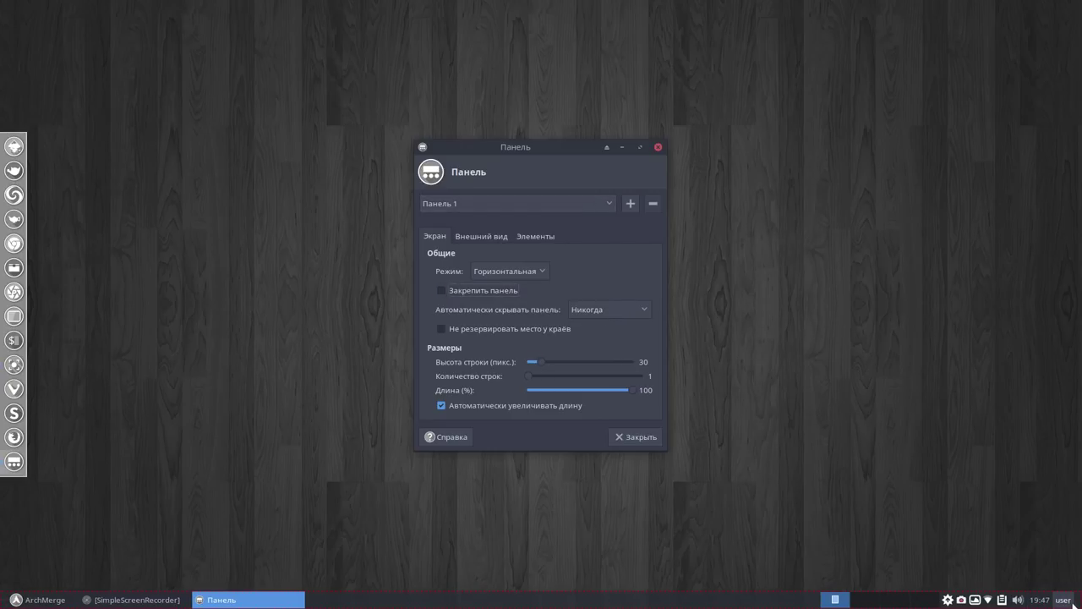
drag(1077, 600, 882, 5)
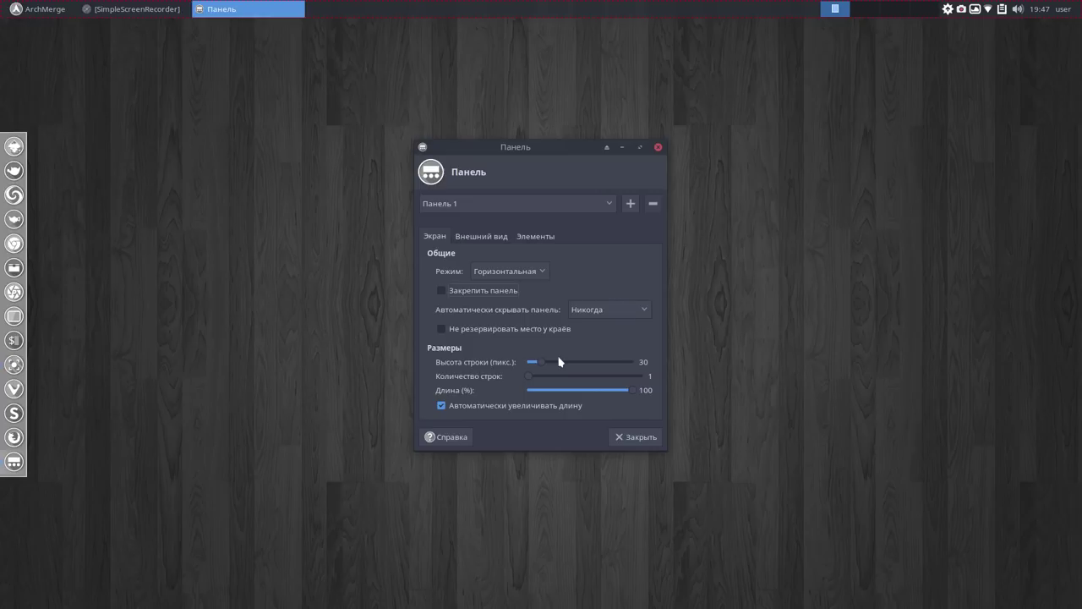
Increase the panel row height to 46 and close the panel settings.
drag(542, 363, 557, 362)
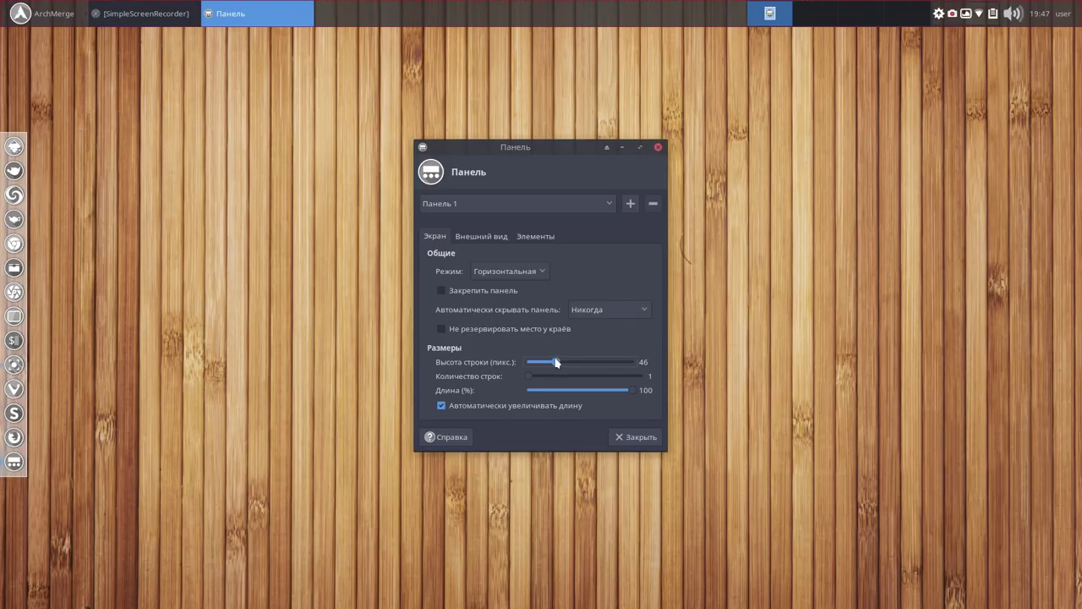
click(627, 437)
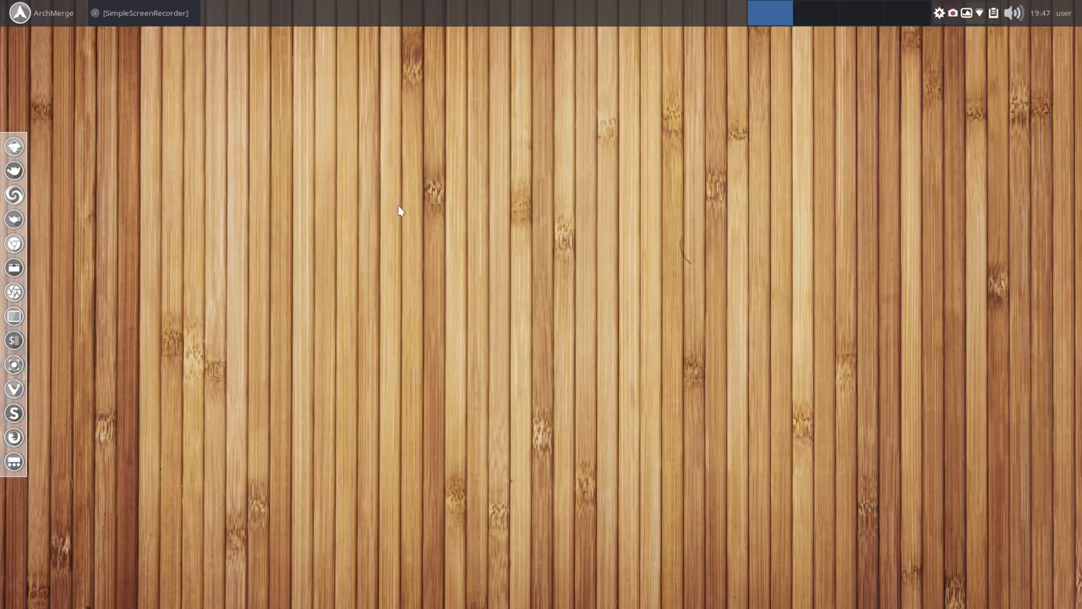
click(38, 17)
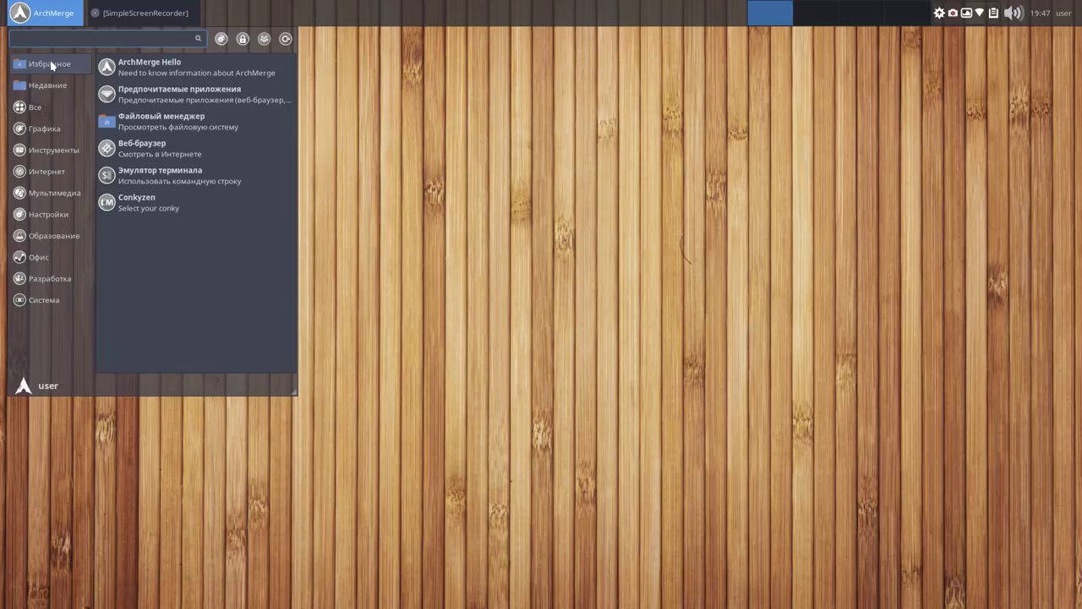
Search Whisker Menu for 'plak' and launch the Plank dock.
text(p)
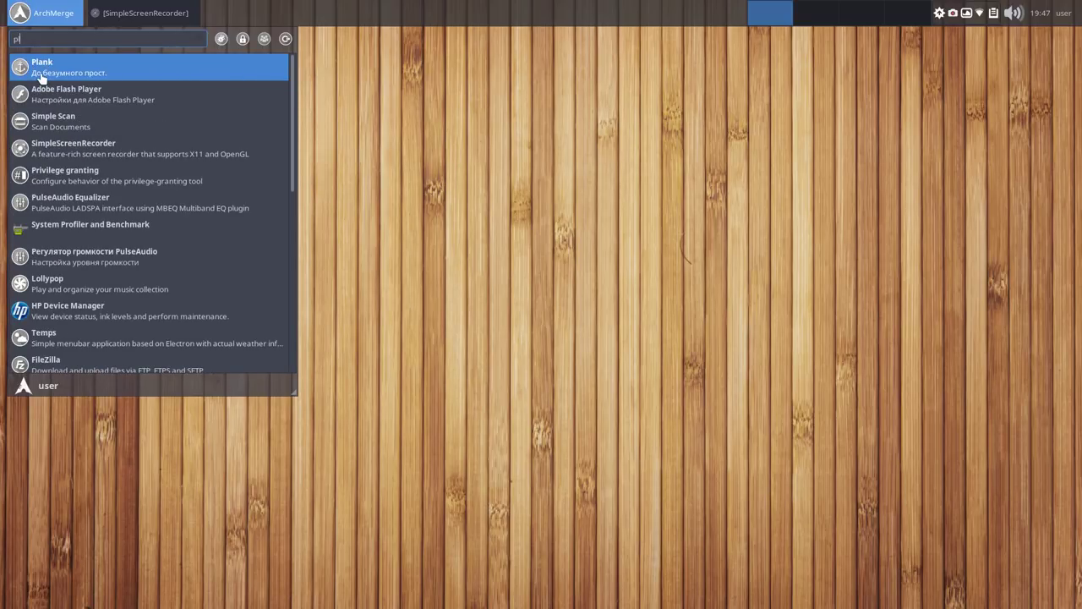
text(lak)
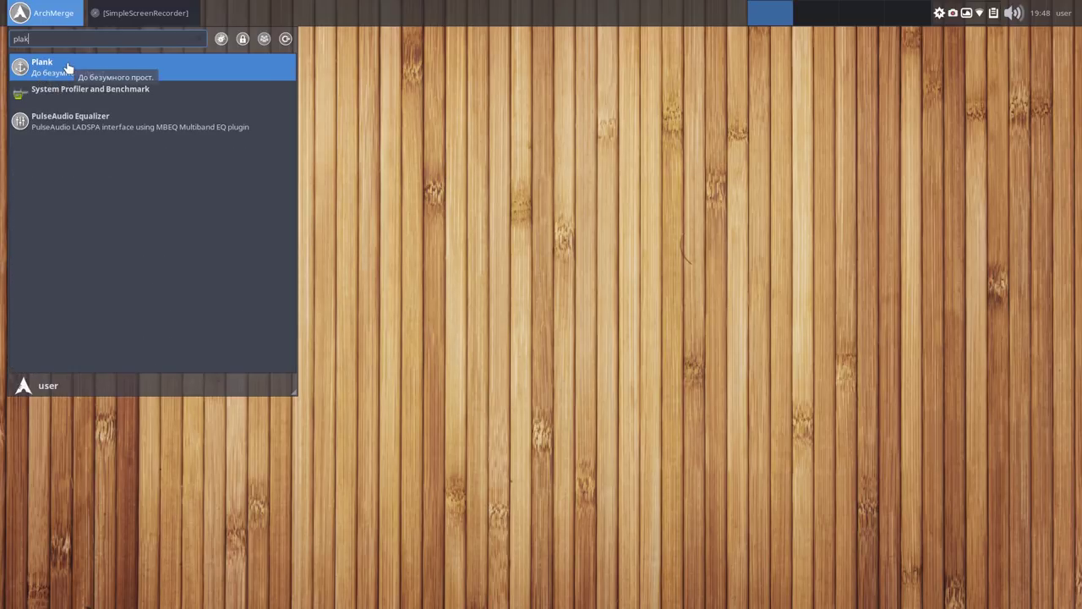
click(69, 68)
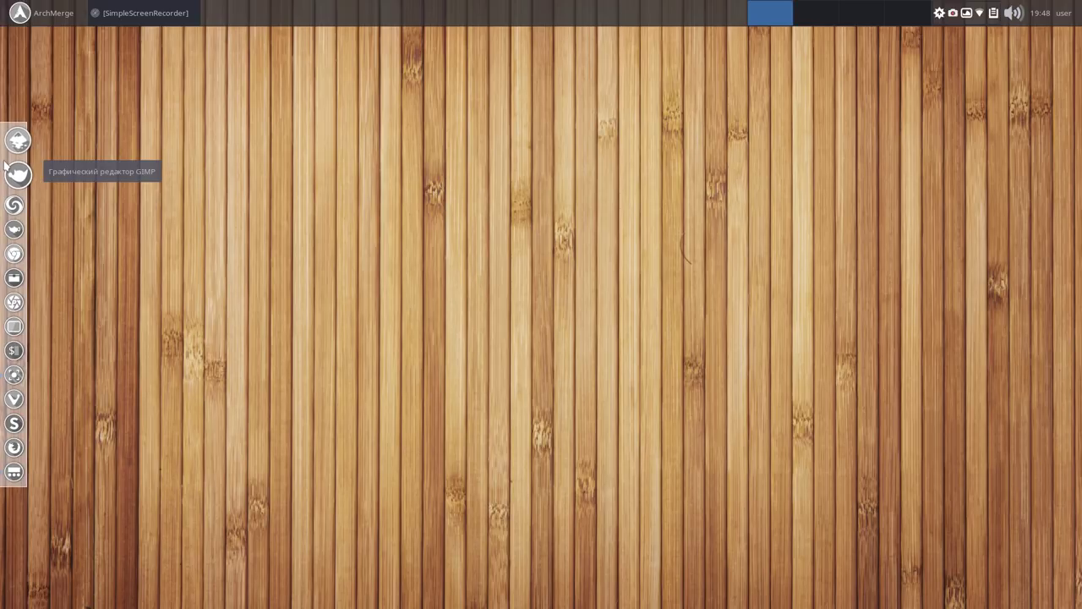
In Plank's Параметры, set the dock position to Снизу (bottom).
click(8, 164)
right_click(7, 164)
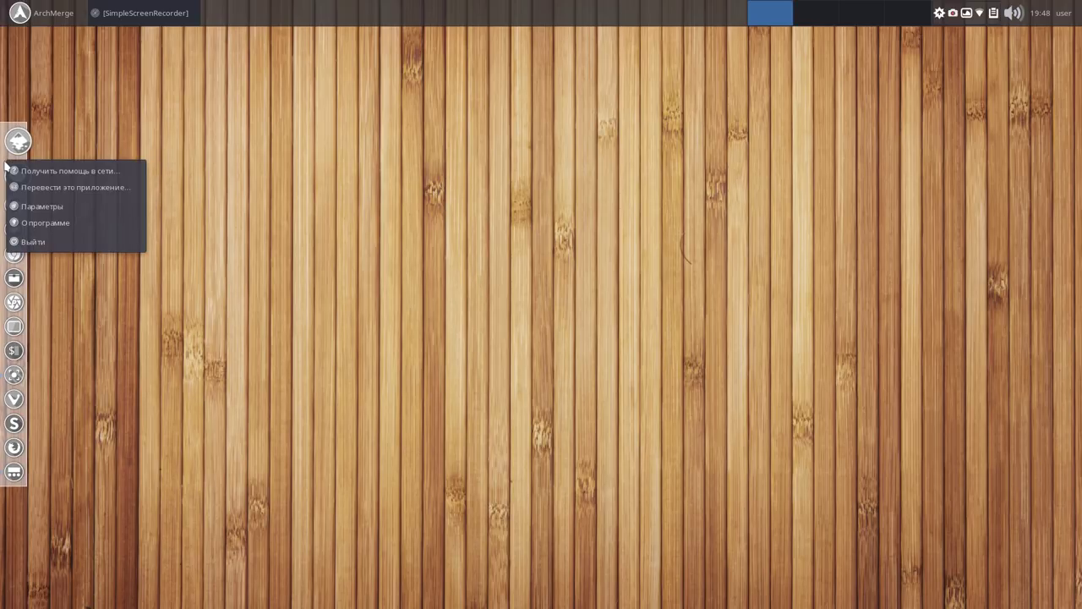
click(44, 207)
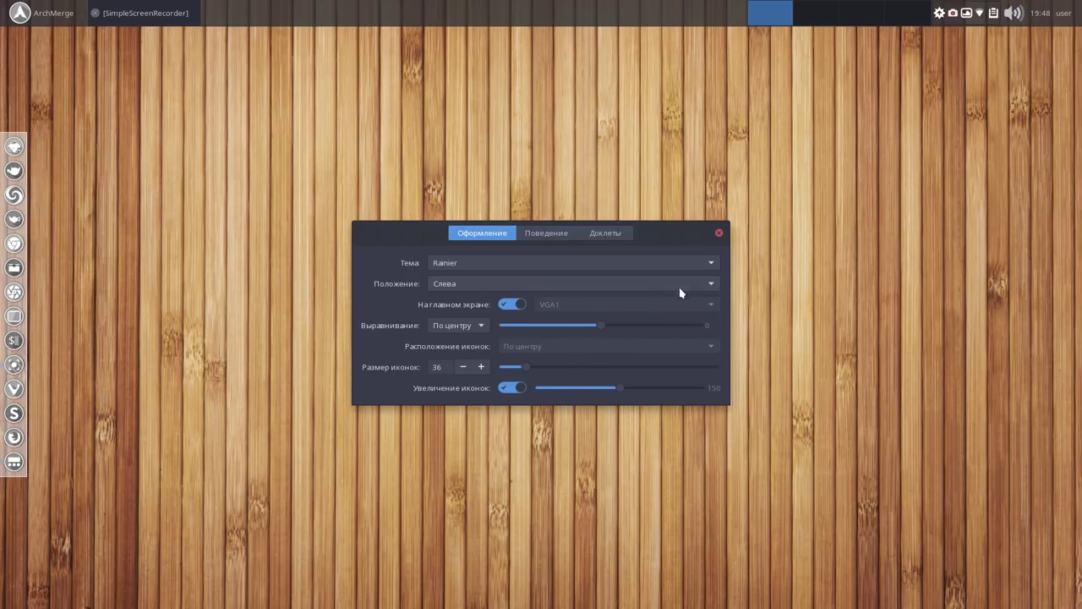
click(713, 284)
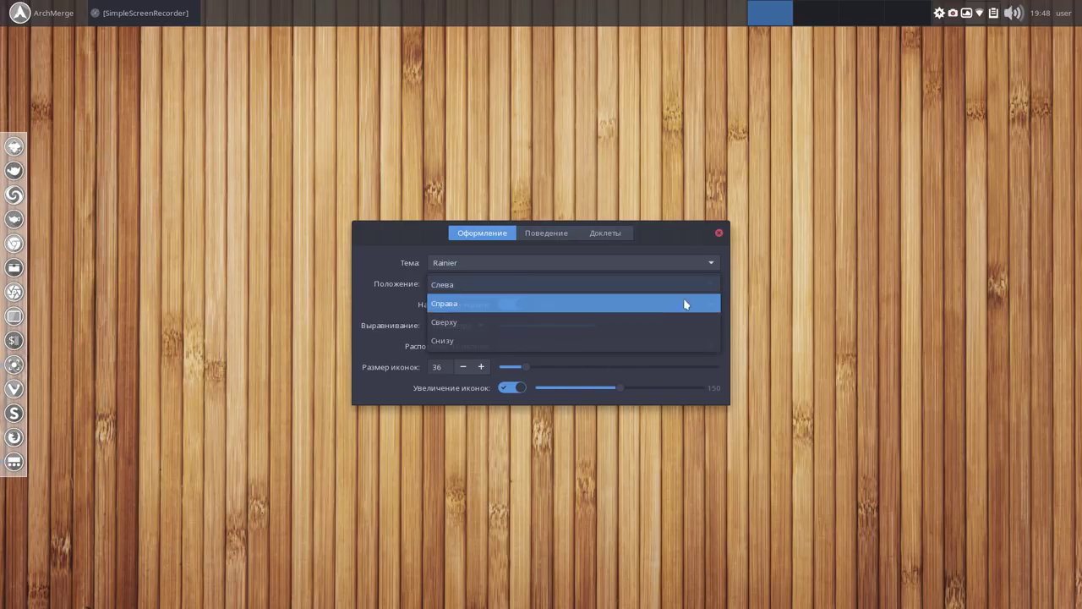
click(639, 340)
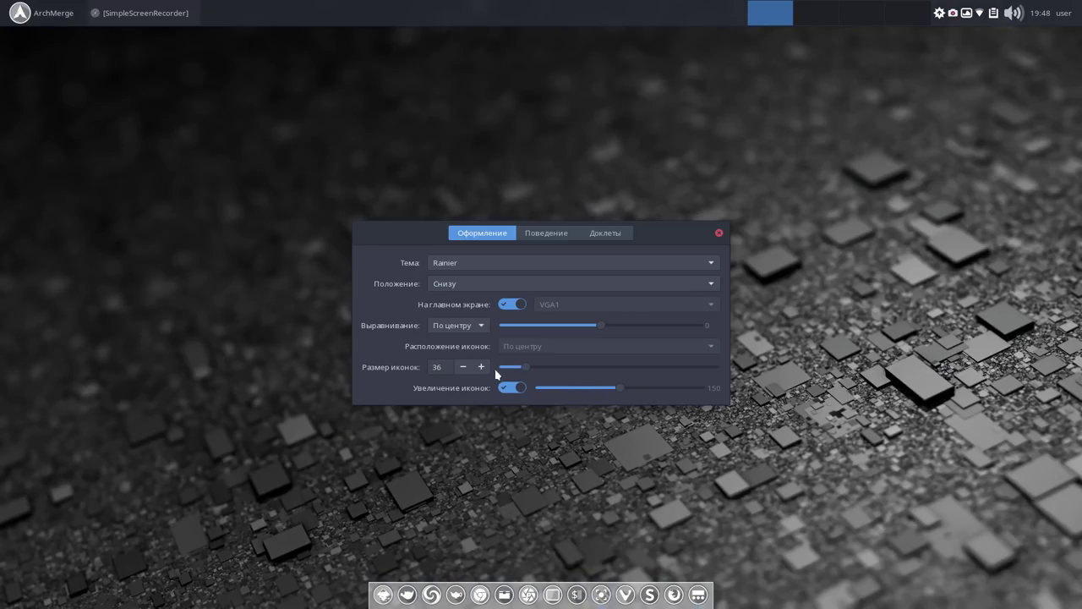
Raise the dock icon size to 46 and close the Plank settings.
click(481, 367)
click(481, 366)
click(481, 367)
click(481, 367)
click(481, 367)
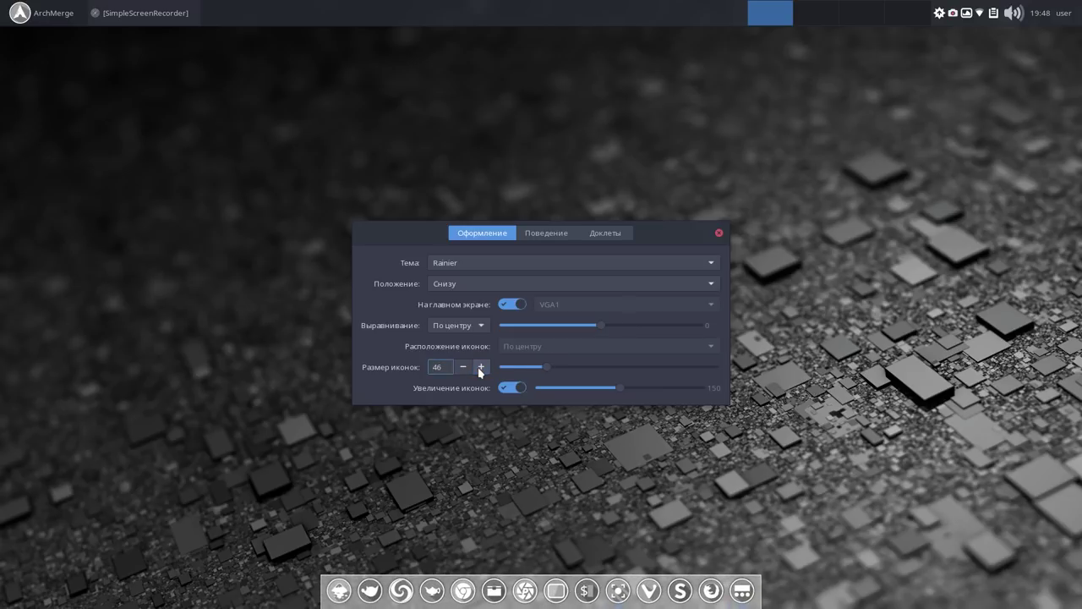
click(719, 232)
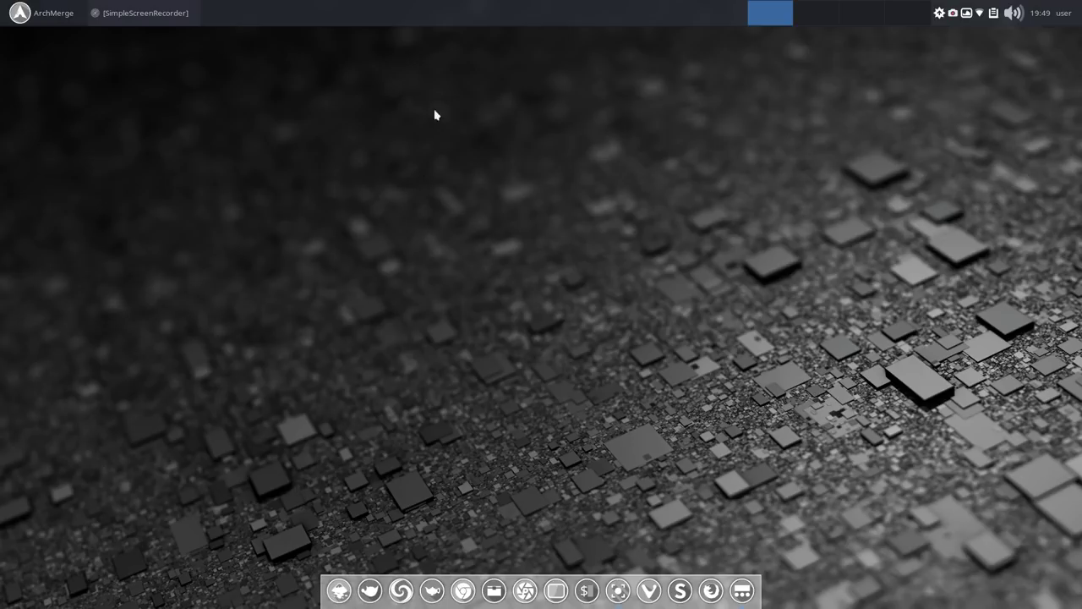
Open the context menu of the top Xfce panel's separator item.
right_click(487, 14)
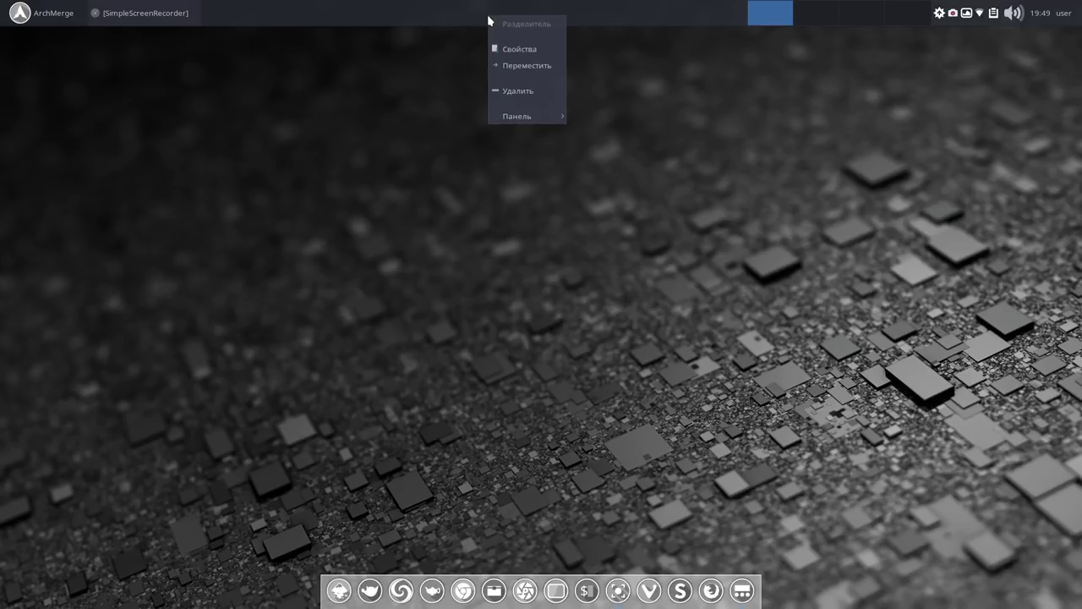
Add the Раскладки клавиатуры (Keyboard Layouts) applet to the panel and close the add-items list.
mouse_move(527, 116)
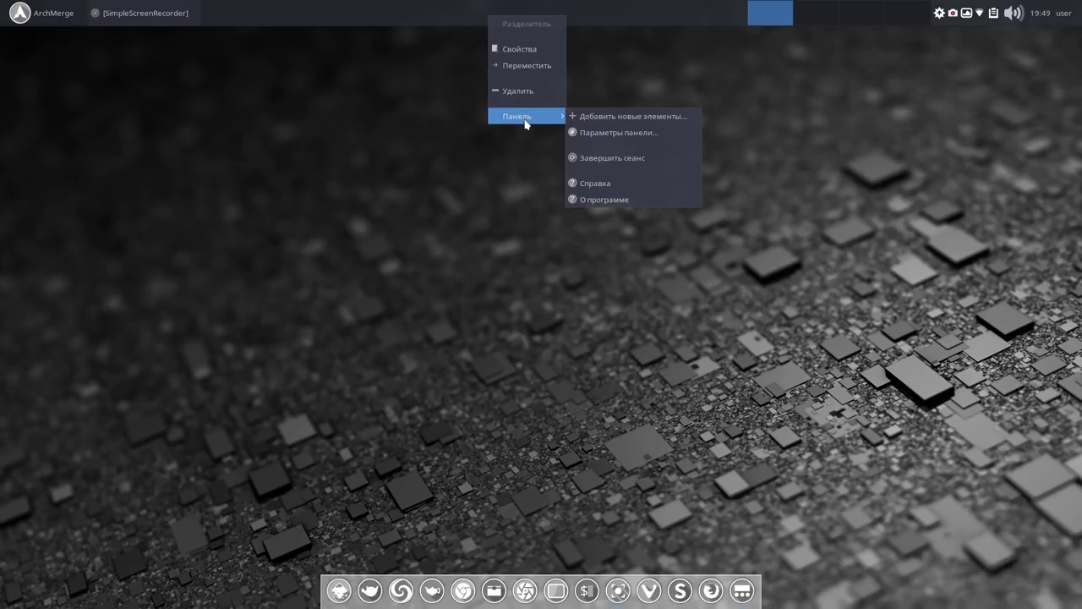
click(632, 118)
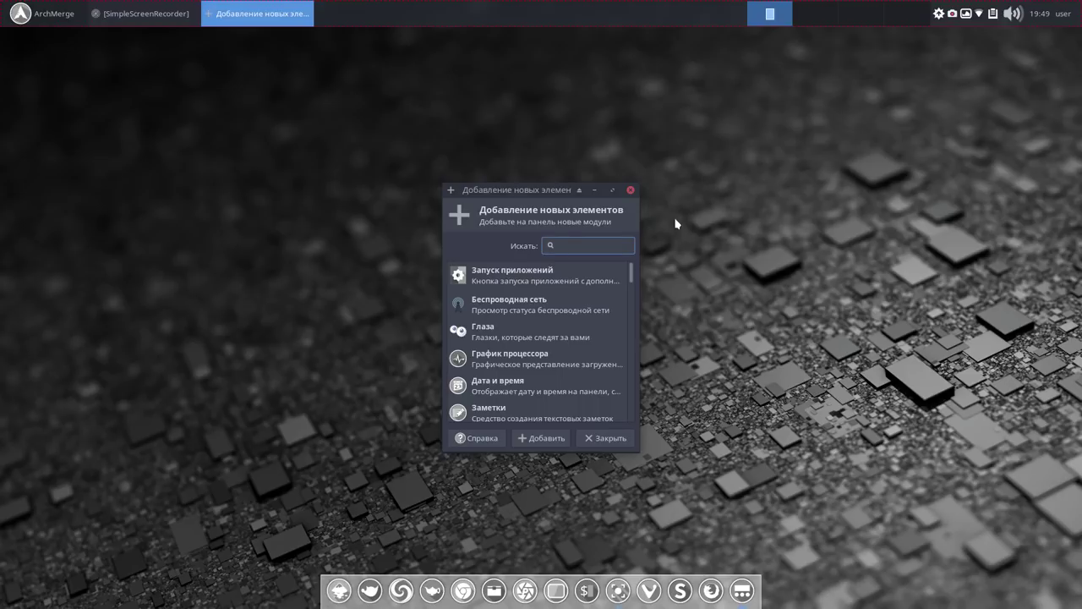
drag(633, 276, 623, 390)
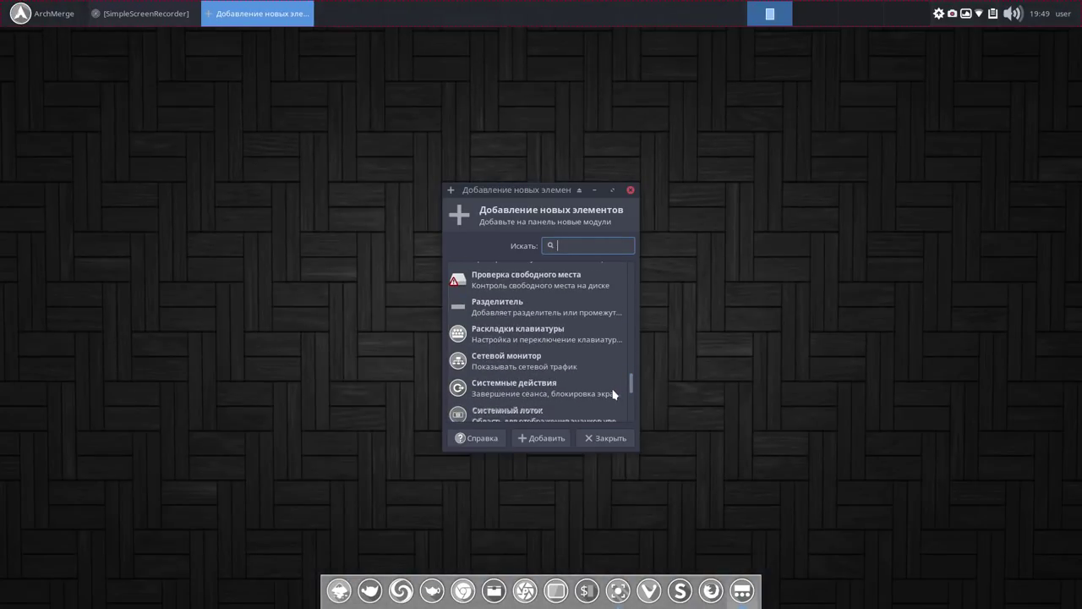
click(522, 332)
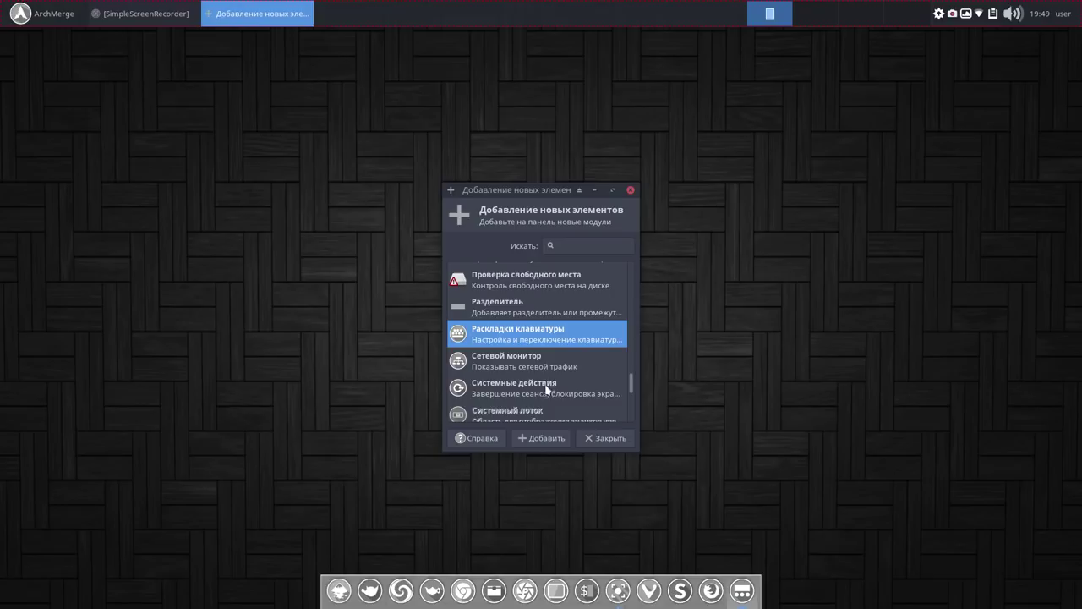
click(536, 440)
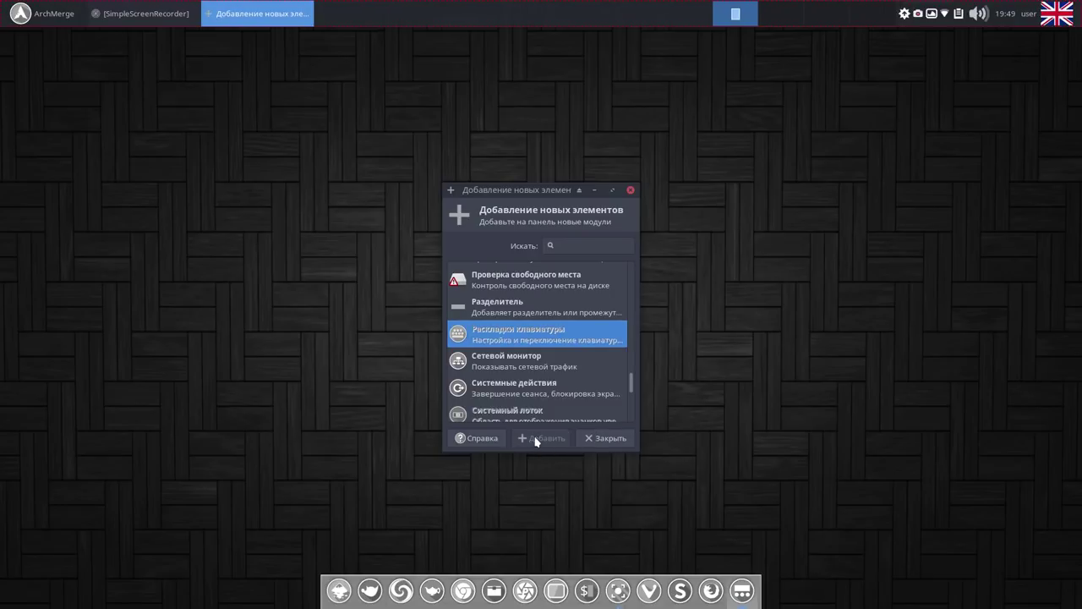
click(630, 191)
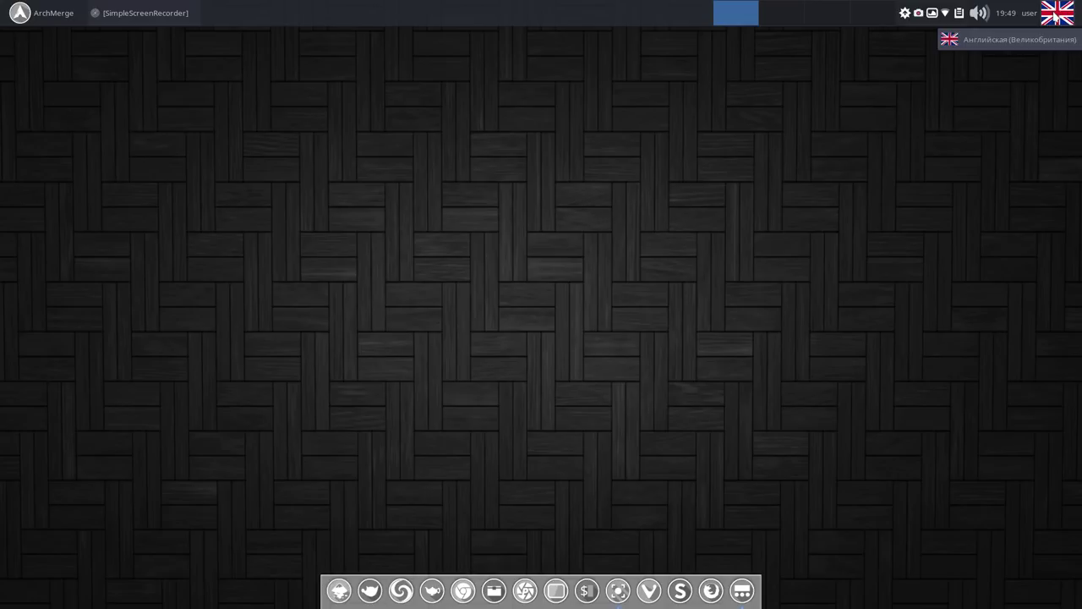
View the keyboard layout applet's Свойства, then close them.
right_click(1055, 14)
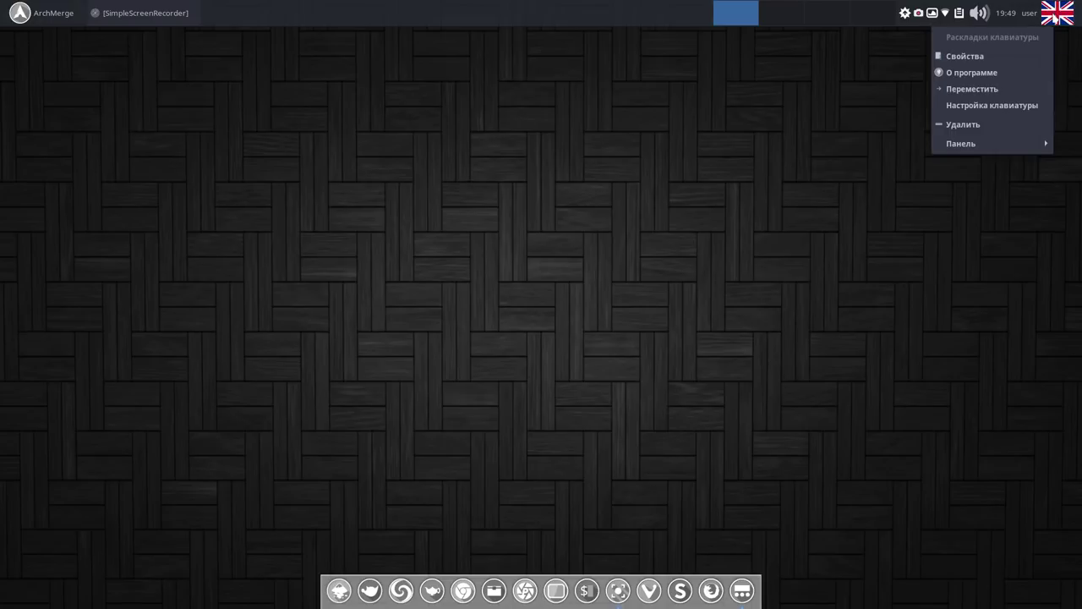
click(1002, 56)
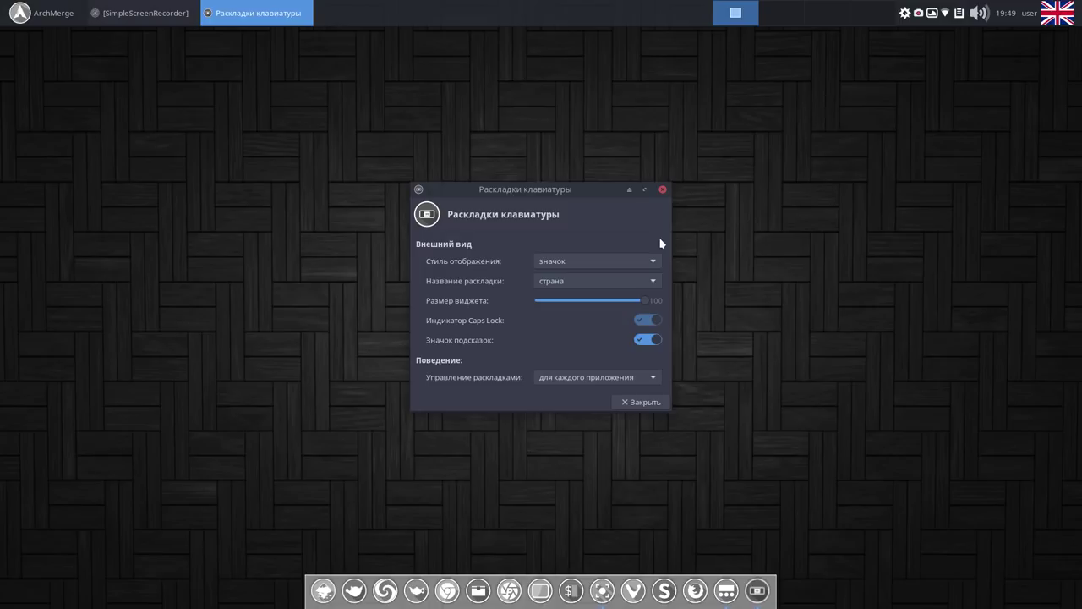
click(662, 189)
Open Настройка клавиатуры (system keyboard settings) from the layout applet's menu.
right_click(1060, 21)
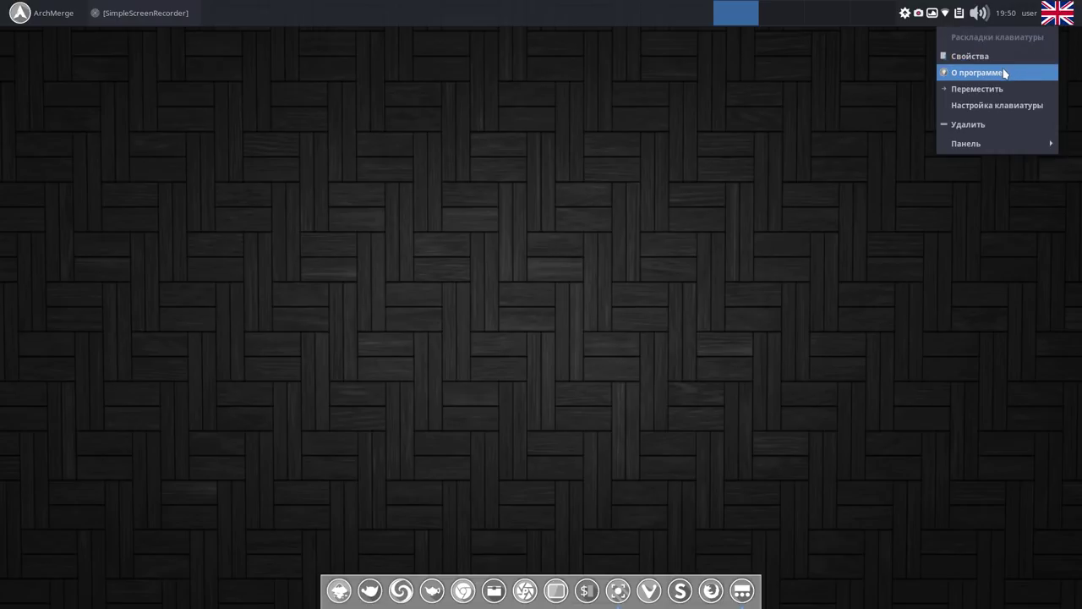
click(864, 107)
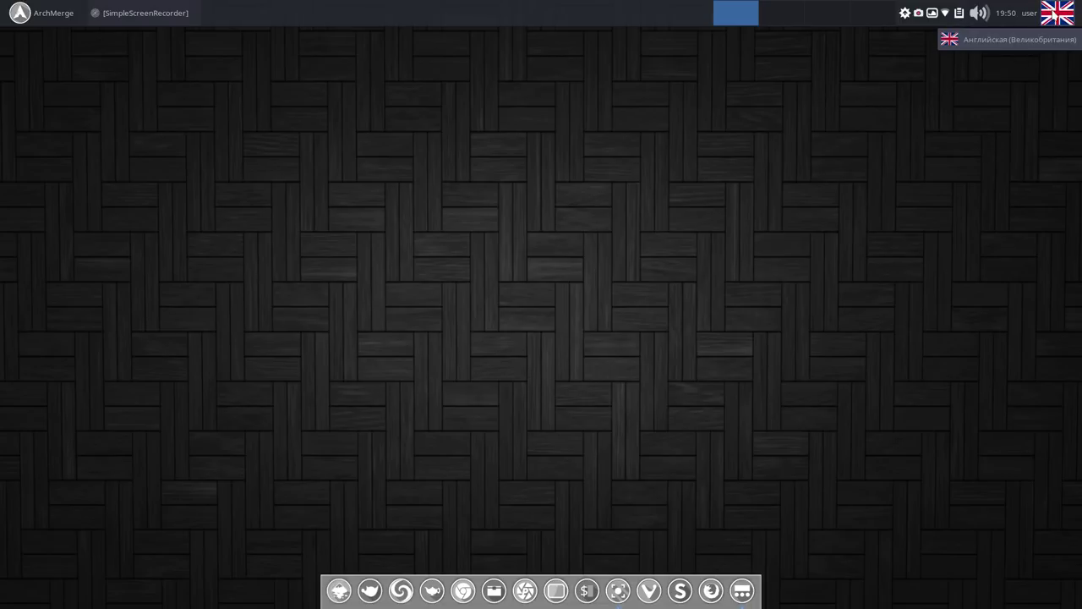
right_click(1047, 20)
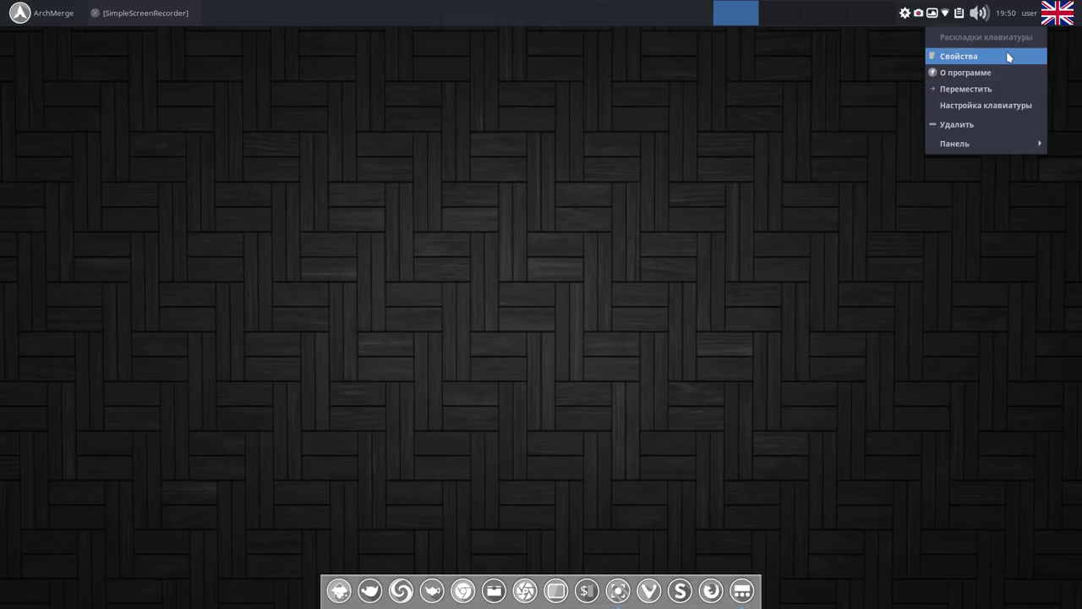
click(999, 108)
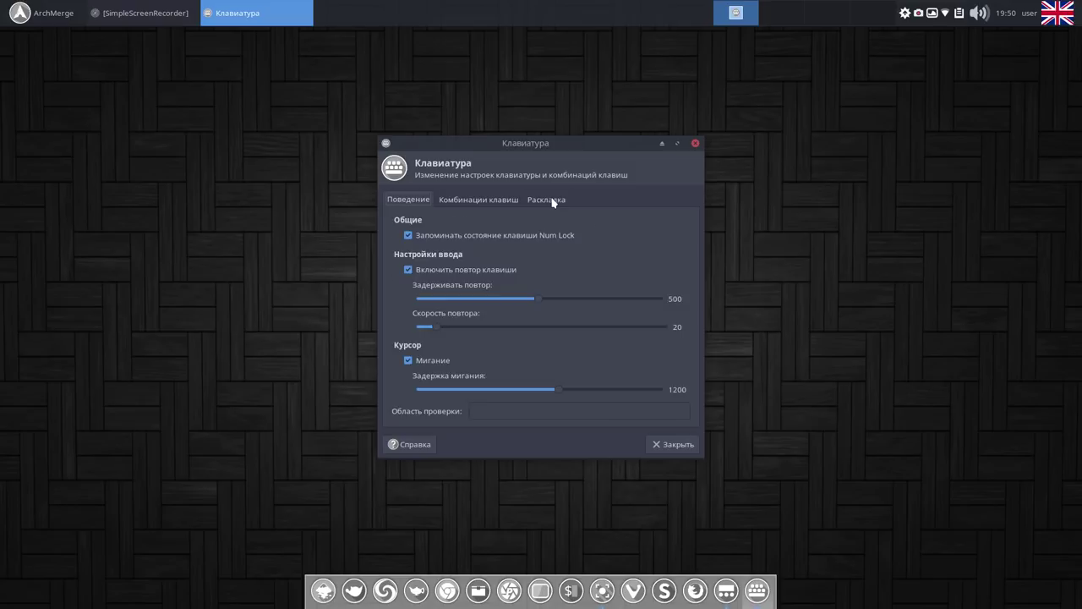
On the Layout tab, turn off system defaults and add the Русская keyboard layout.
click(548, 199)
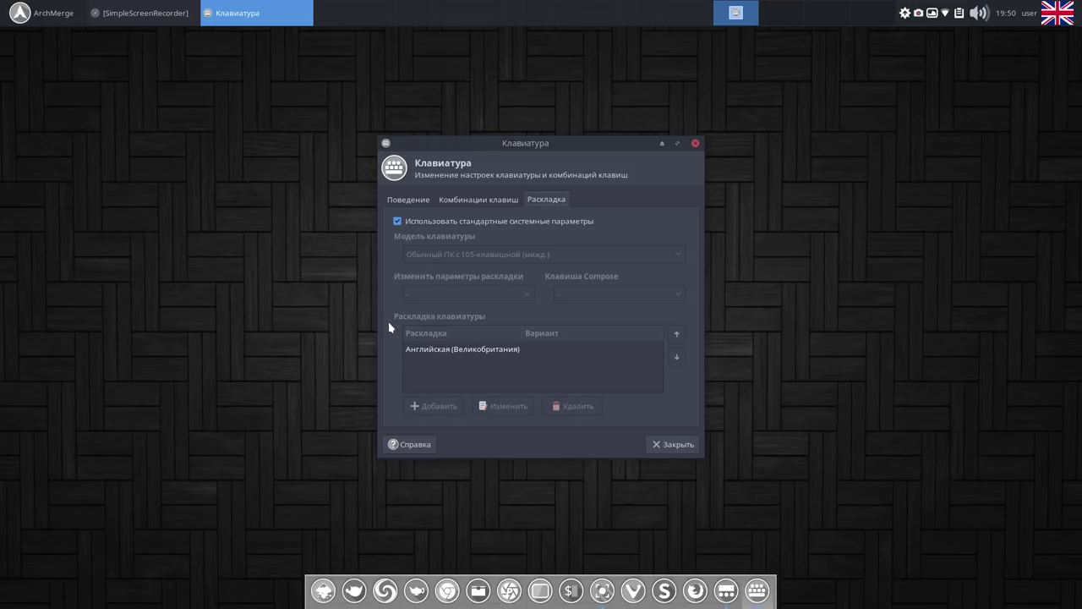
click(397, 222)
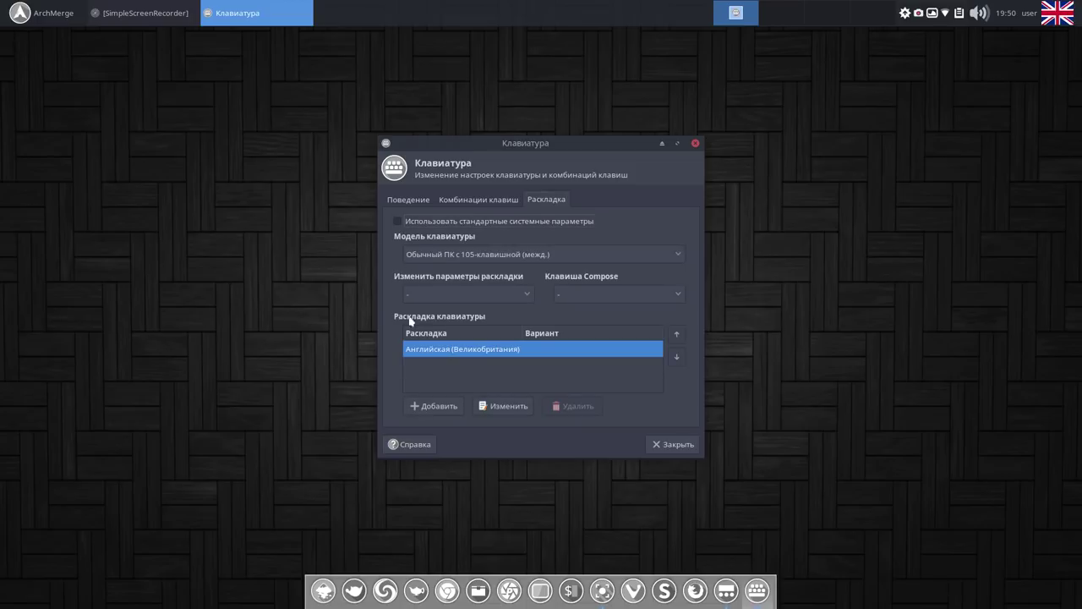
click(425, 407)
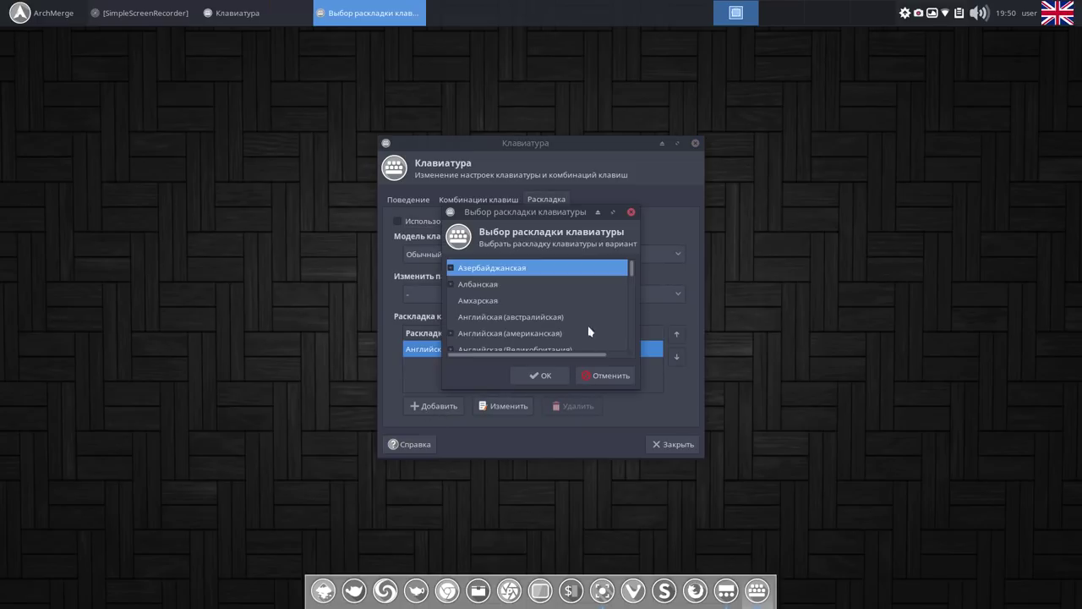
drag(633, 276, 626, 314)
scroll(626, 315, down, 5)
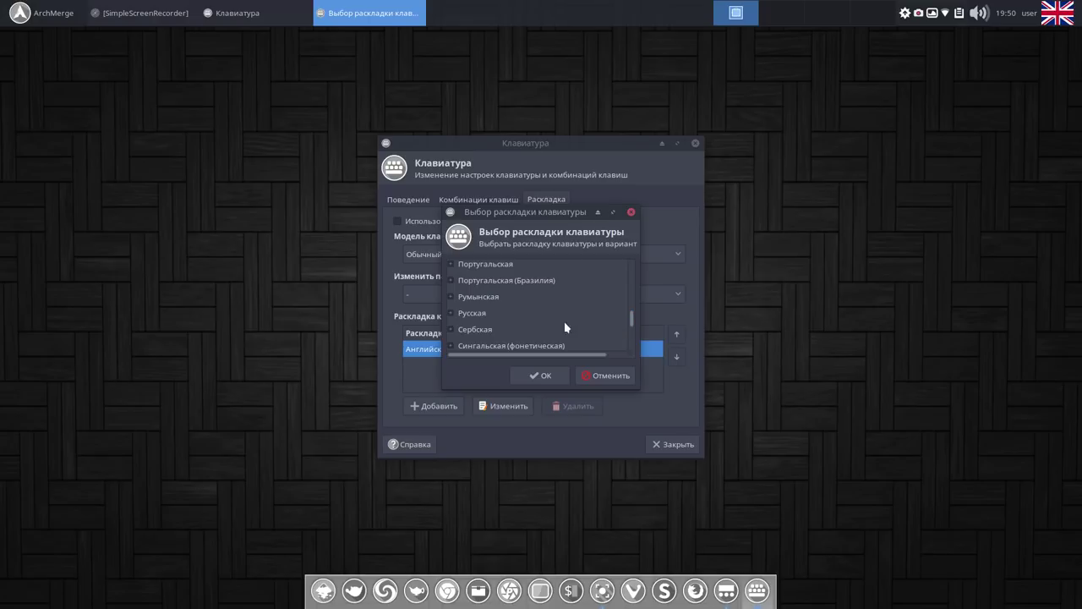
click(473, 314)
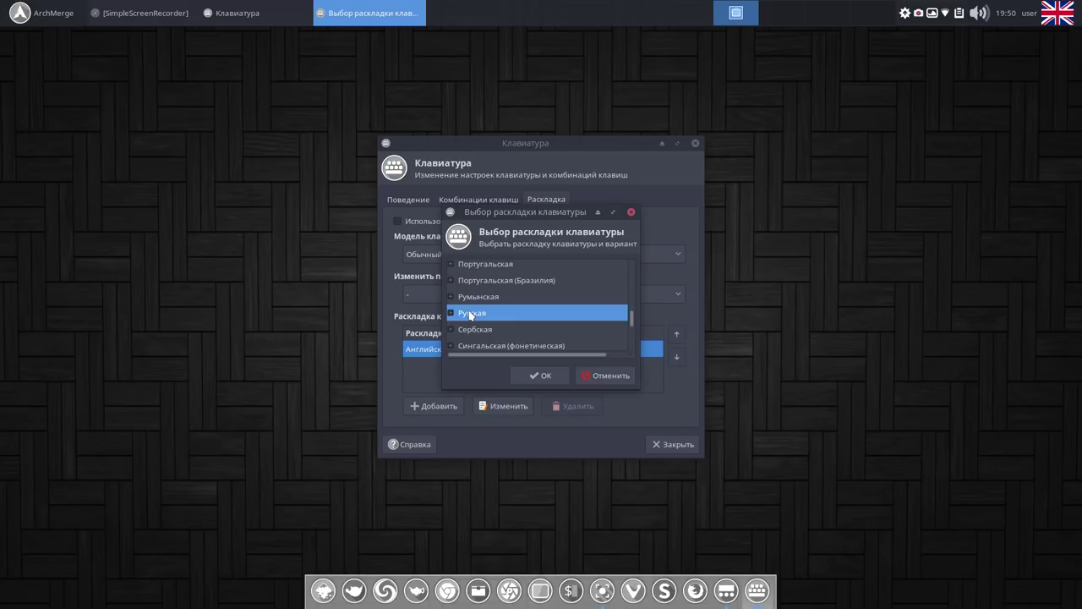
click(544, 378)
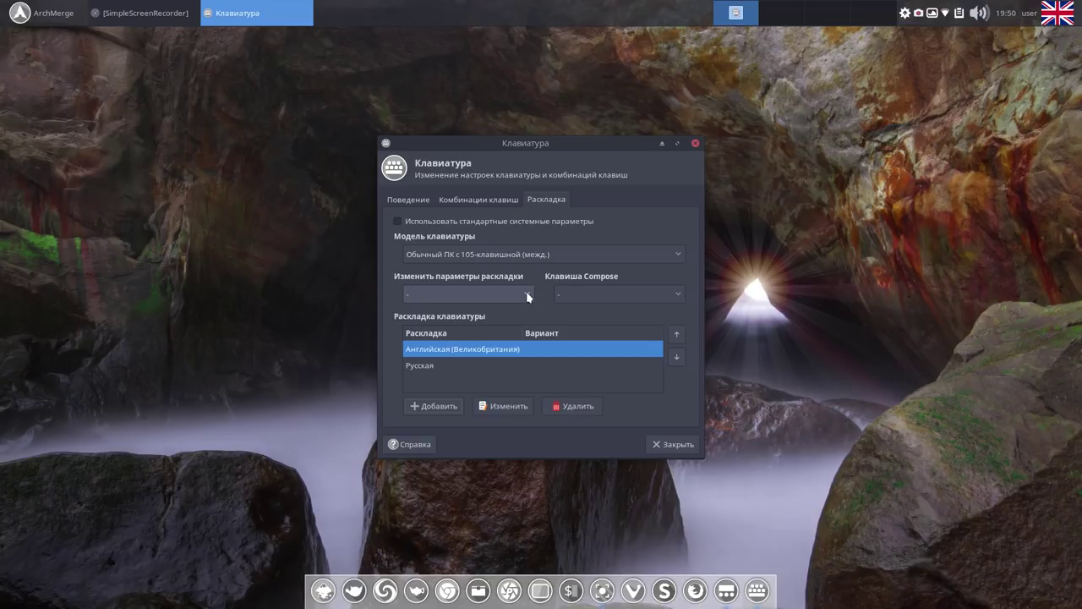
Set the layout-switching option to Alt+Shift and close keyboard settings.
click(527, 296)
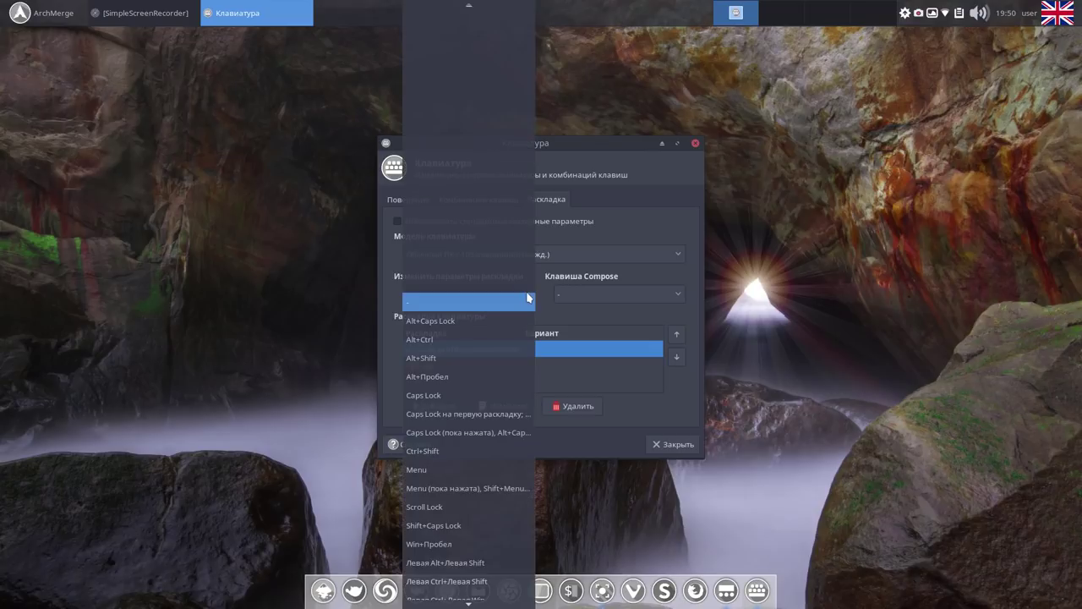
click(462, 353)
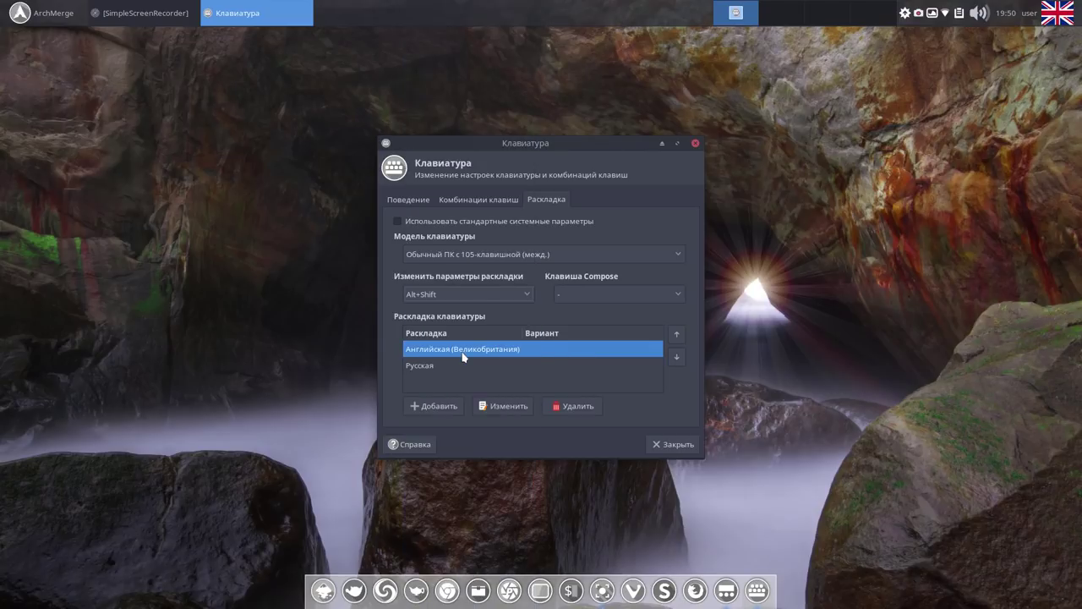
click(675, 445)
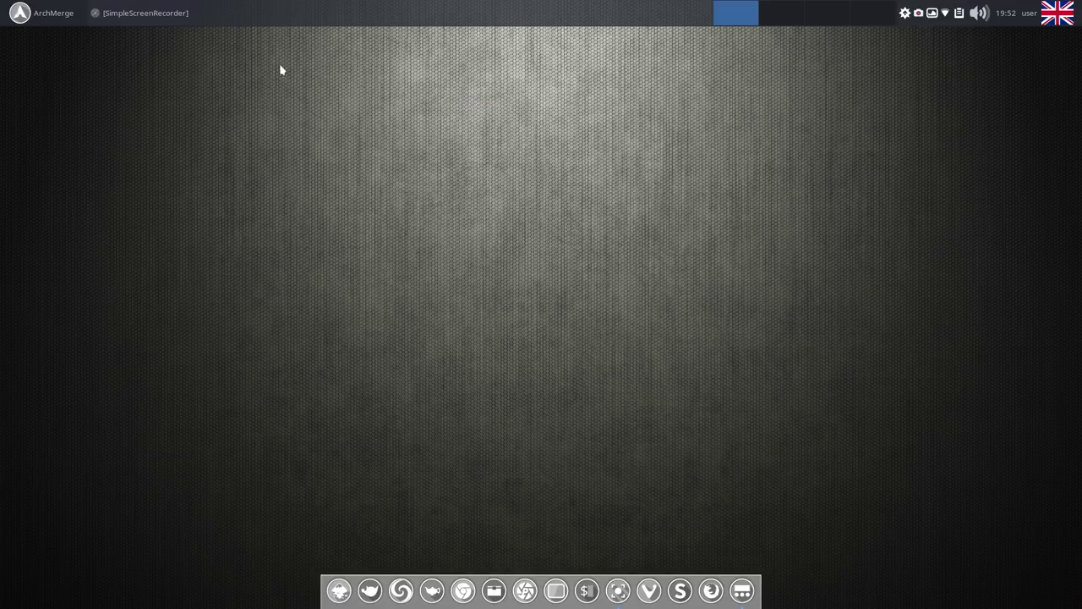
Launch the Software application center from the Инструменты category of Whisker Menu.
click(25, 17)
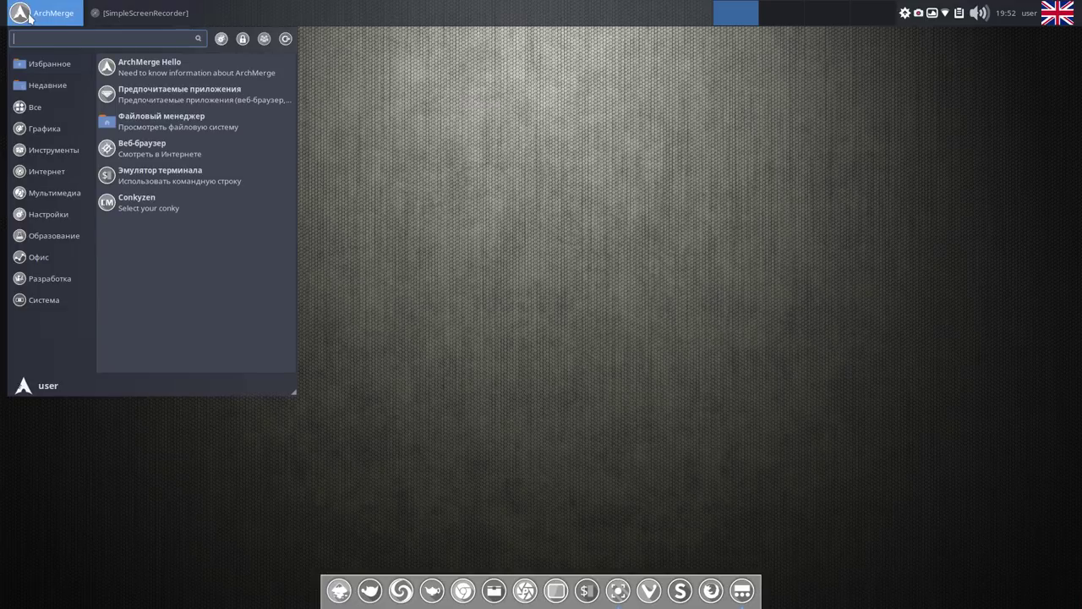
click(53, 149)
scroll(228, 177, down, 2)
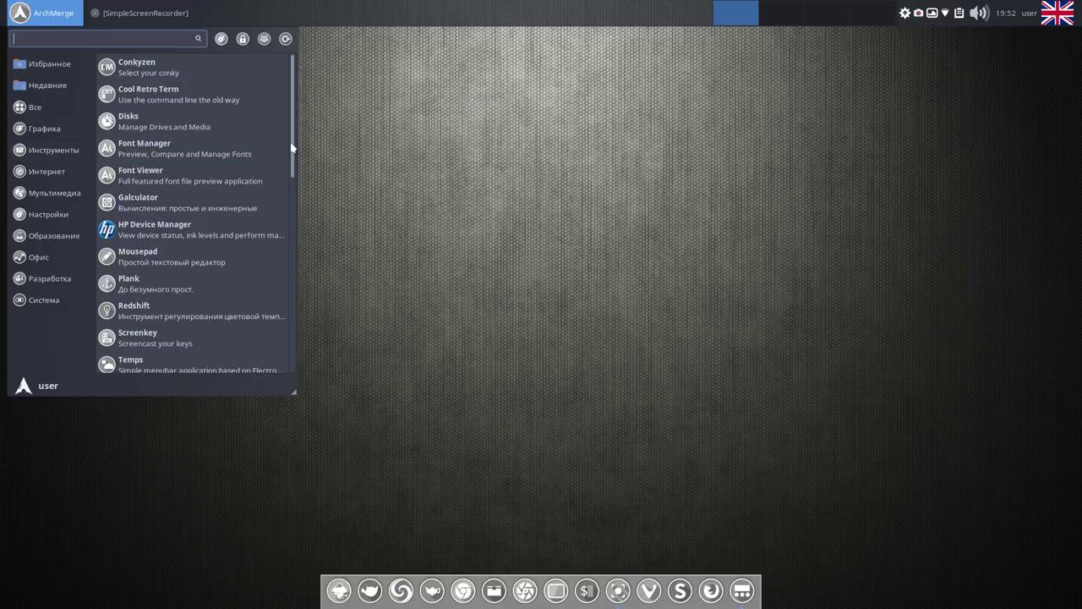
drag(296, 148, 288, 180)
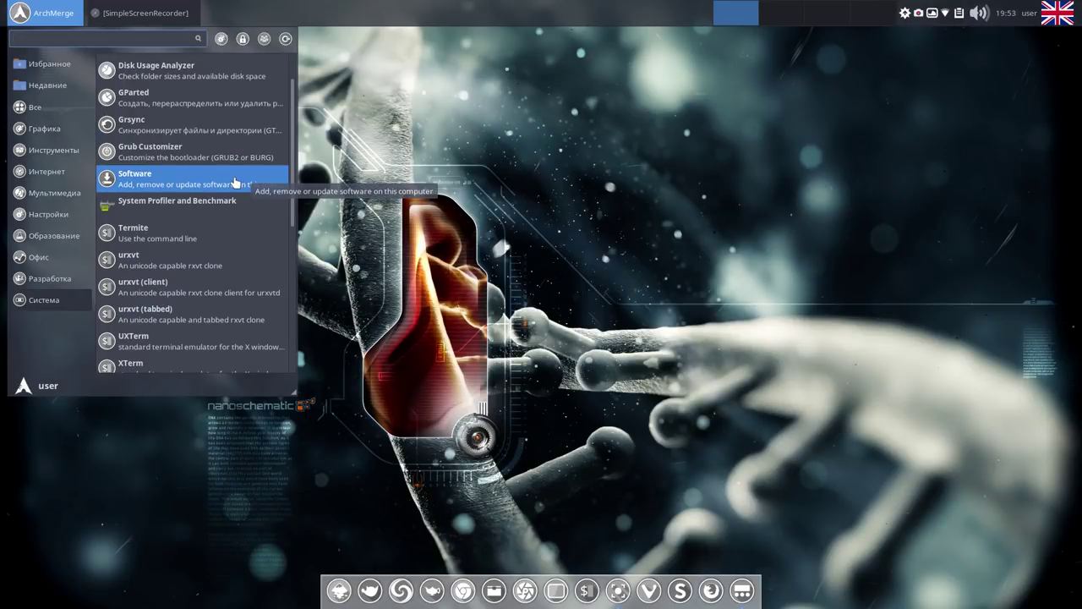
click(236, 183)
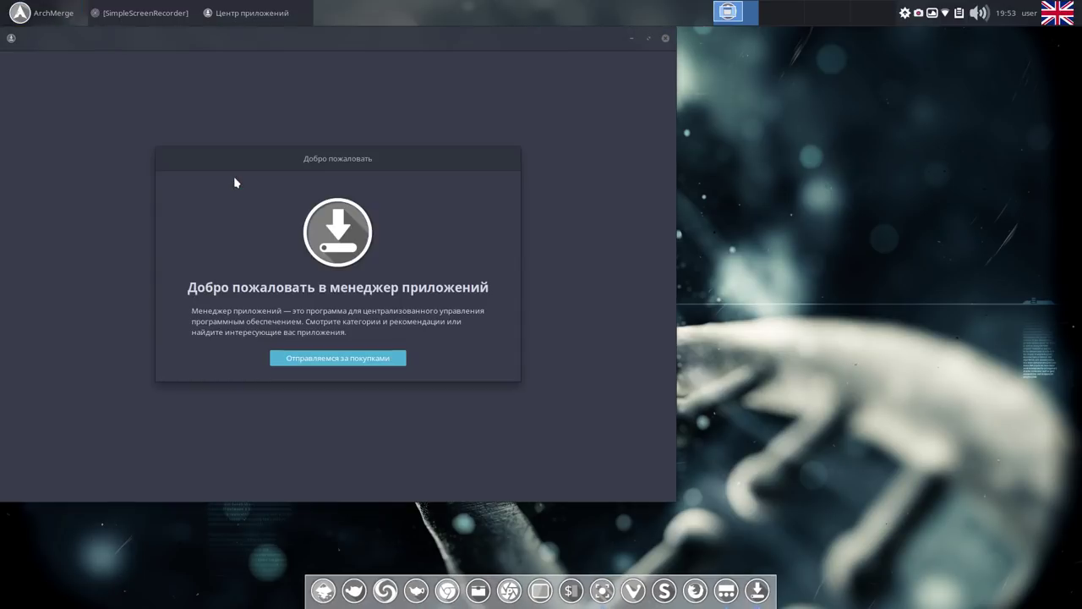
Dismiss the Software center's welcome screen and pin its icon to the Plank dock.
click(362, 361)
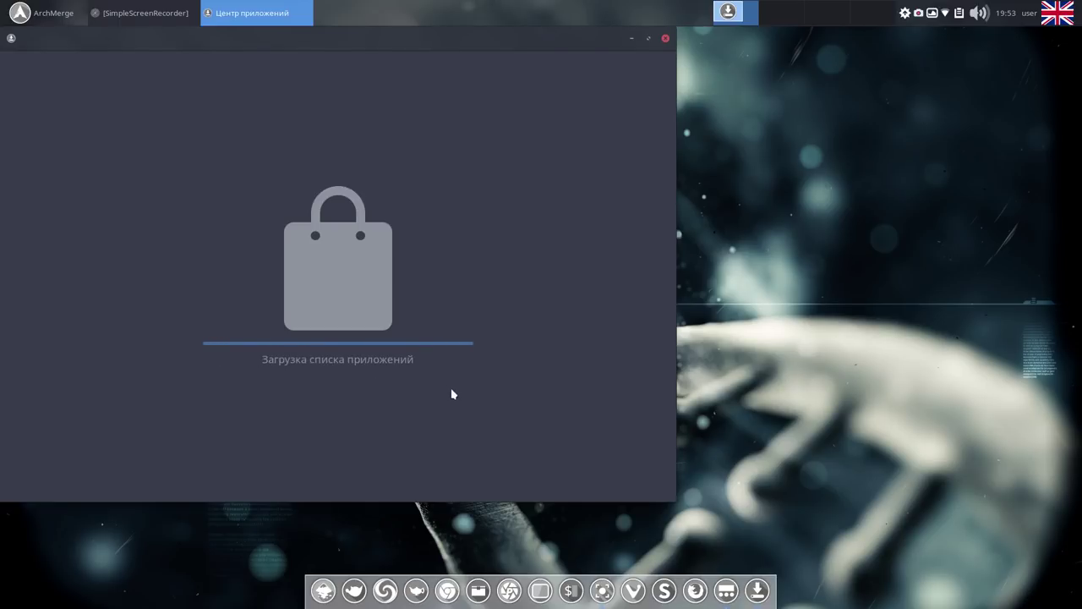
right_click(756, 593)
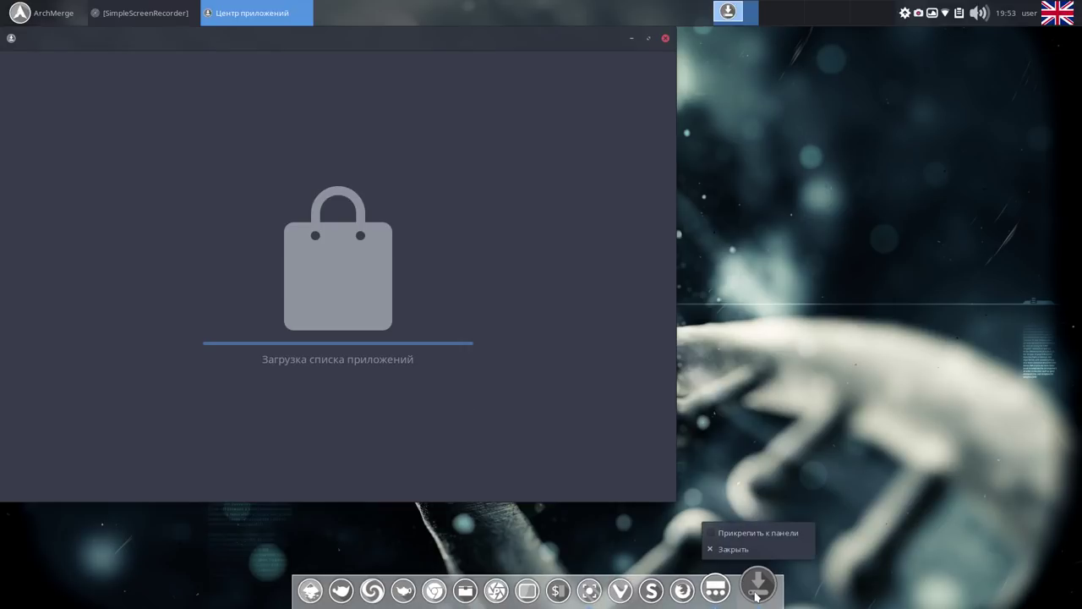
click(711, 535)
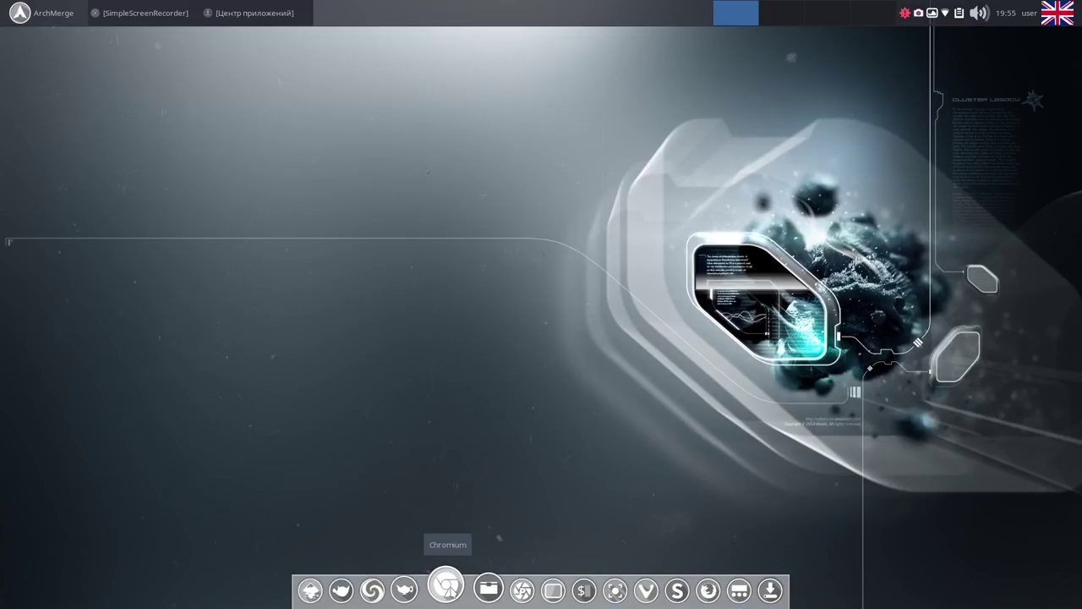
Launch Chromium, load linux-romanov.info, and pin its tab.
click(449, 589)
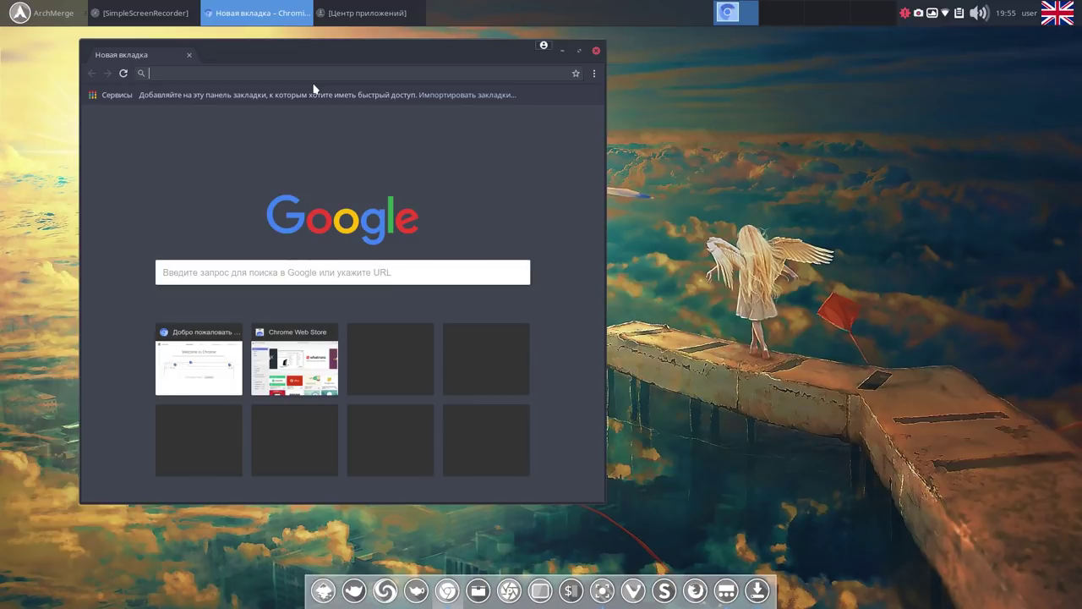
text(l)
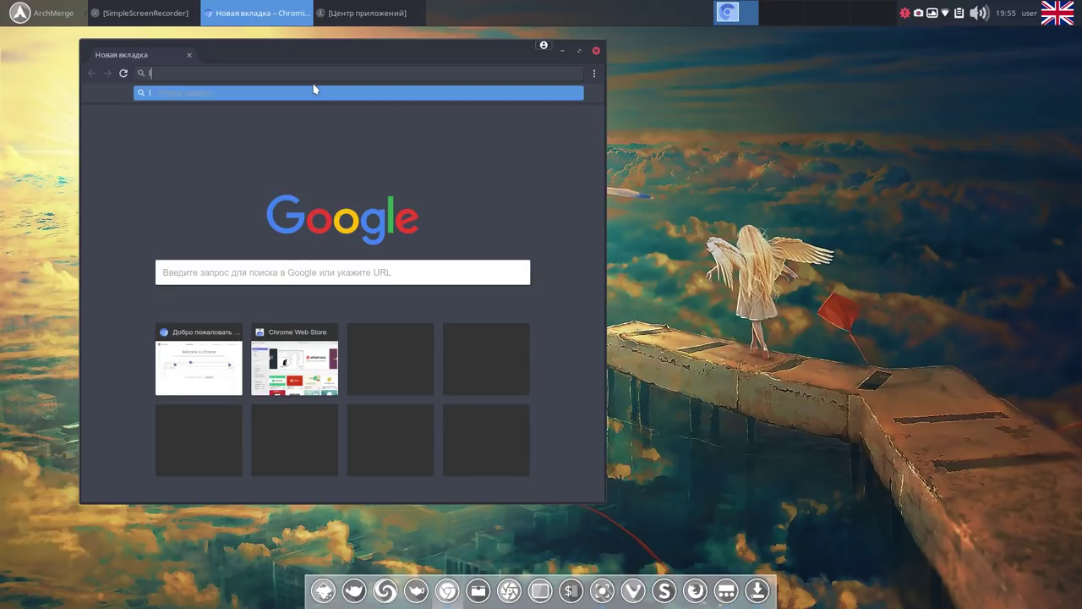
text(inu)
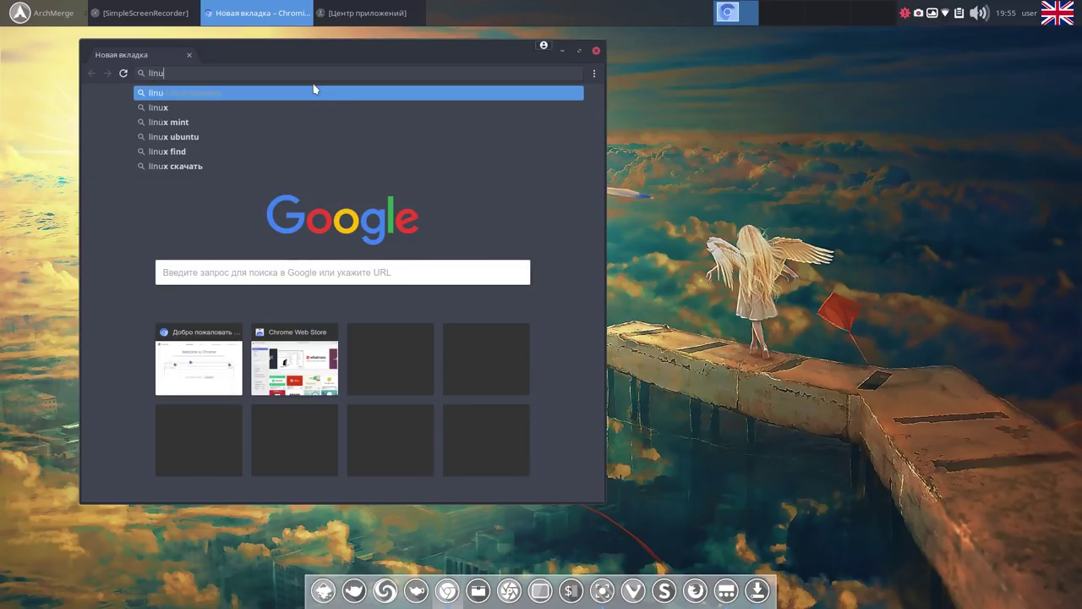
text(x-rom)
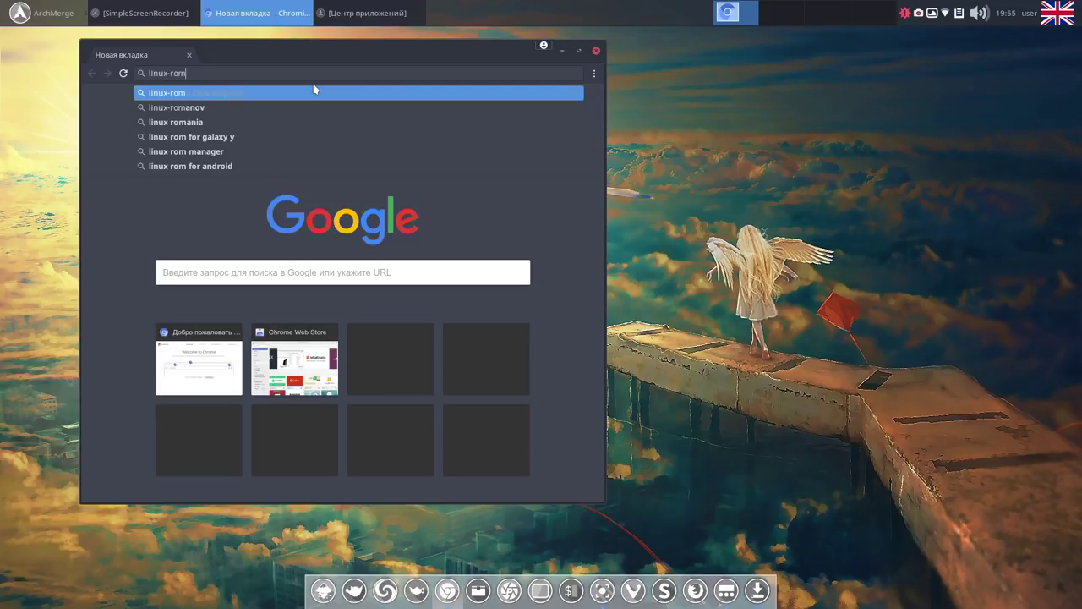
text(ano)
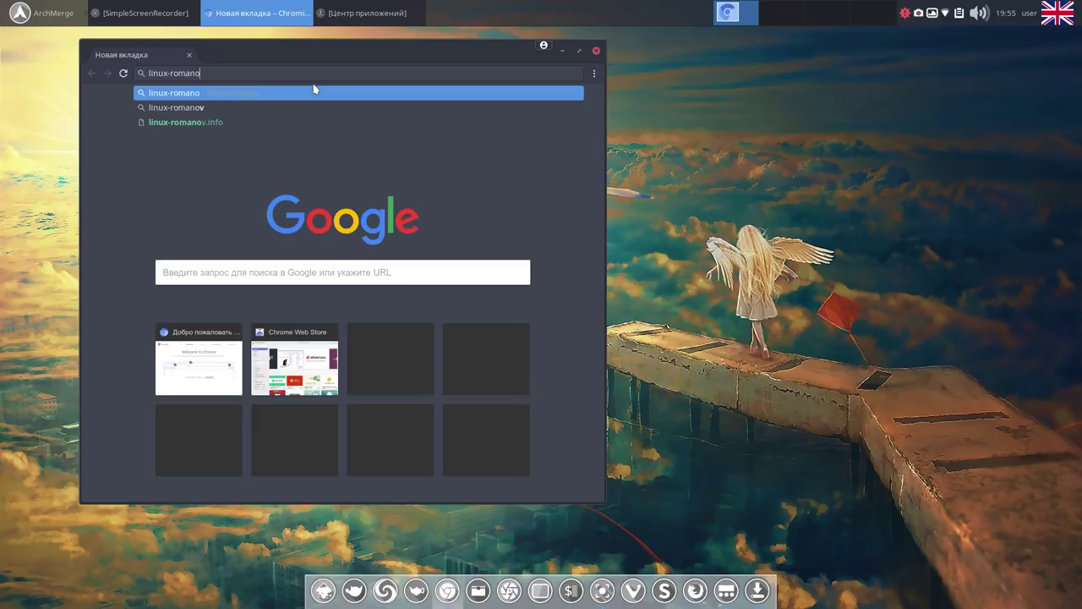
text(v.info)
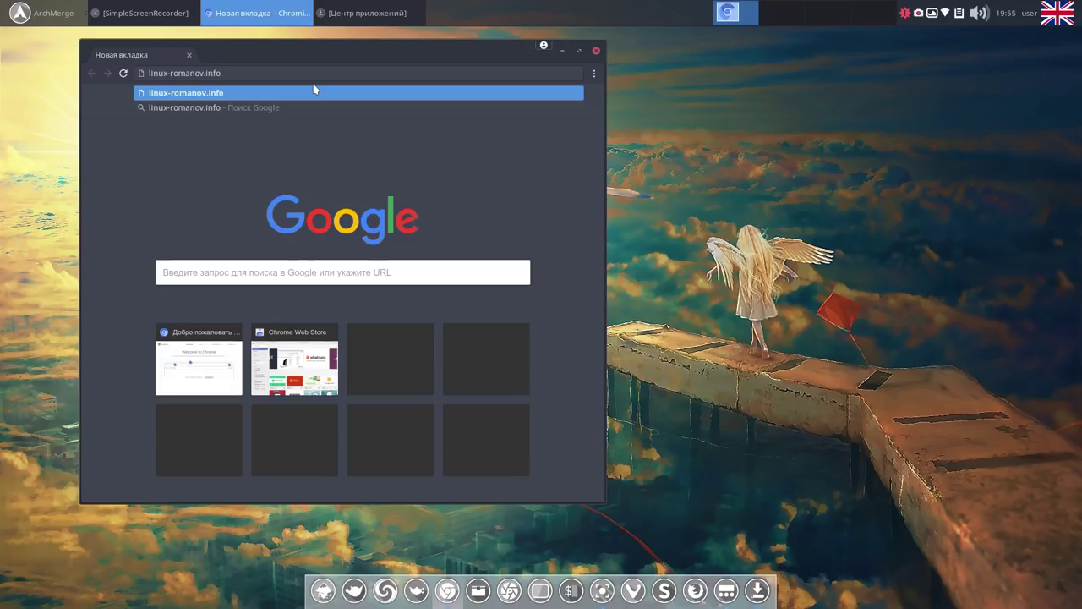
key(Return)
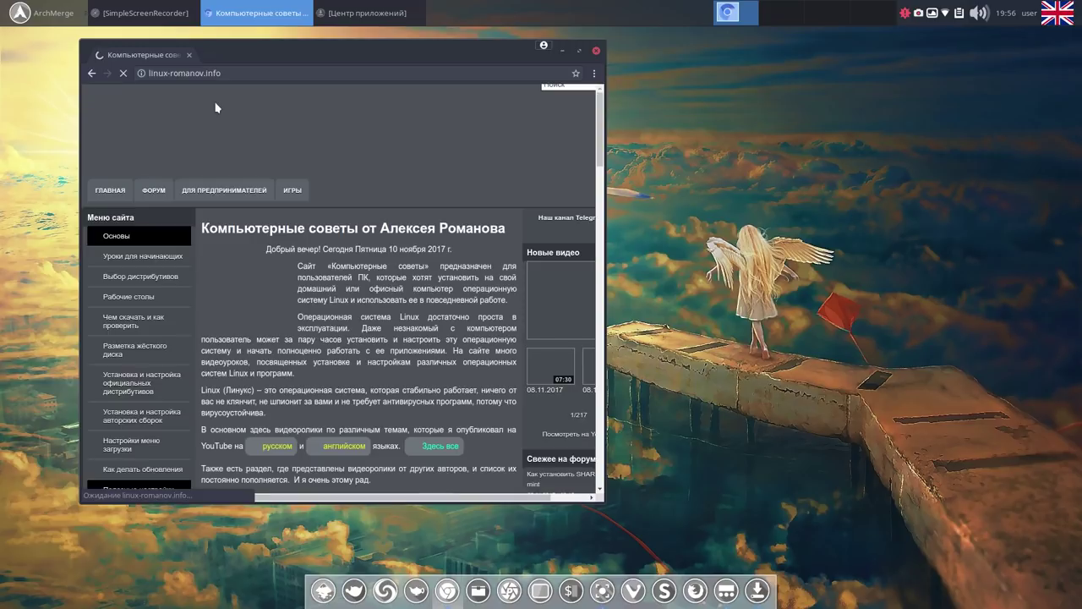
right_click(165, 57)
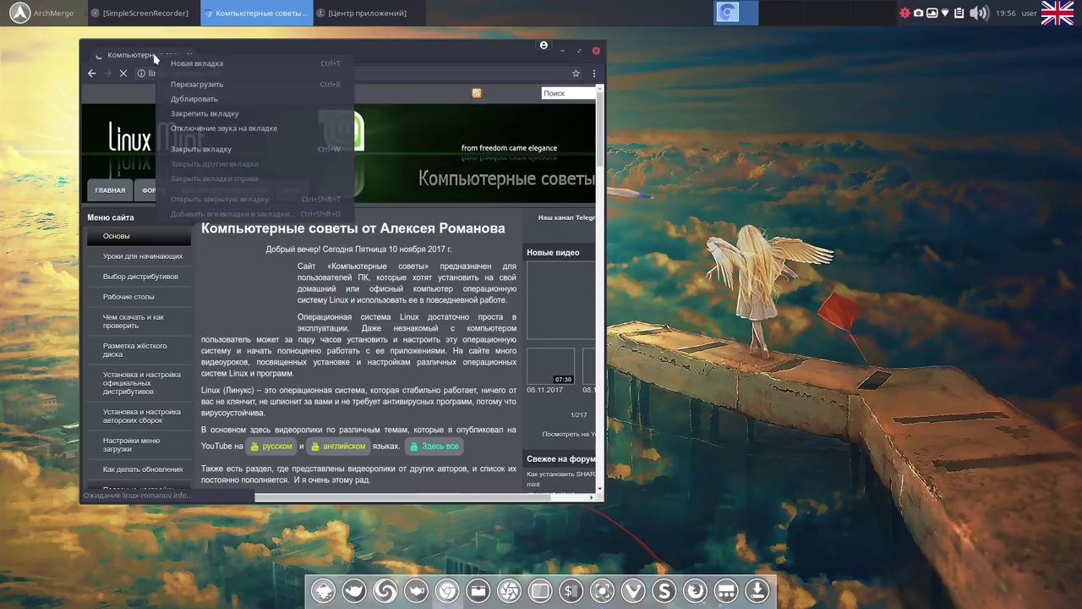
click(196, 113)
Move the browser window left, enlarge it, and scroll down the page.
drag(313, 54, 250, 49)
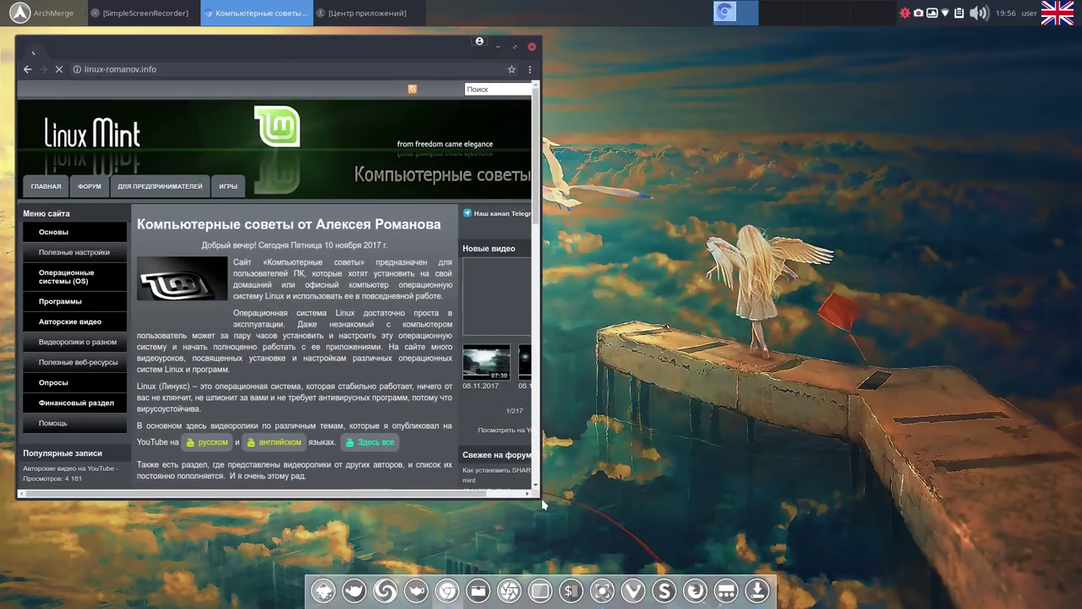
drag(538, 497, 778, 547)
scroll(355, 417, down, 3)
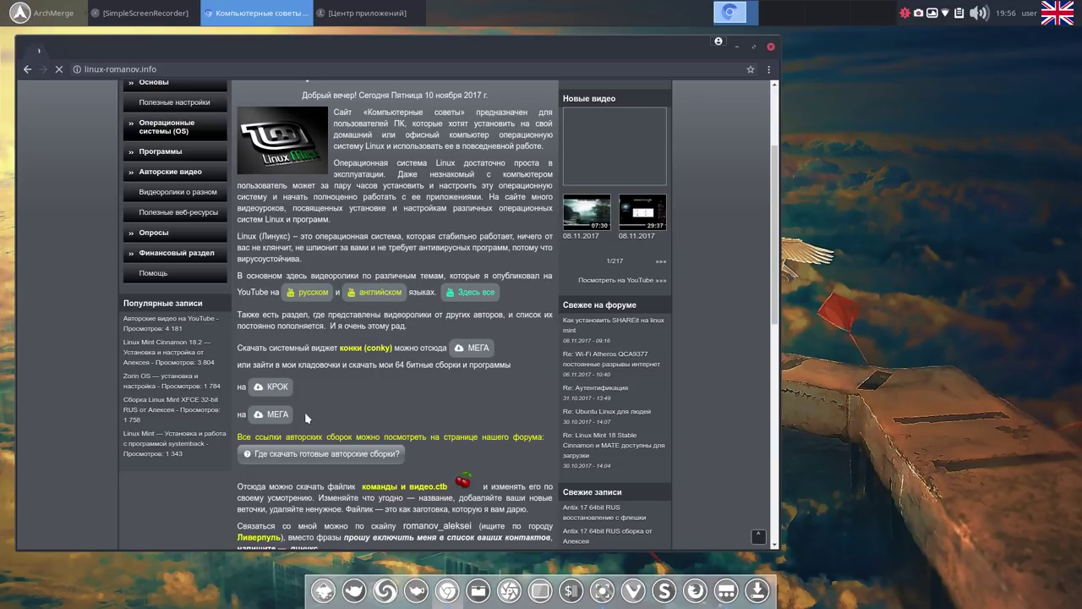
scroll(399, 464, down, 3)
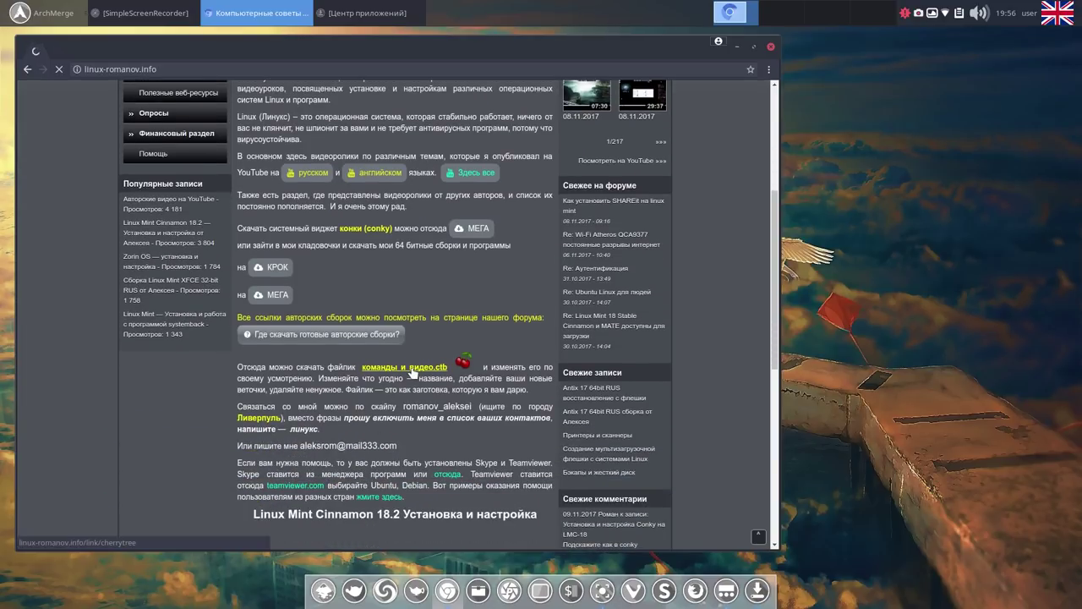
Download команды и видео.ctb from MEGA normally, then open the conky files' MEGA link on linux-romanov.info.
click(413, 369)
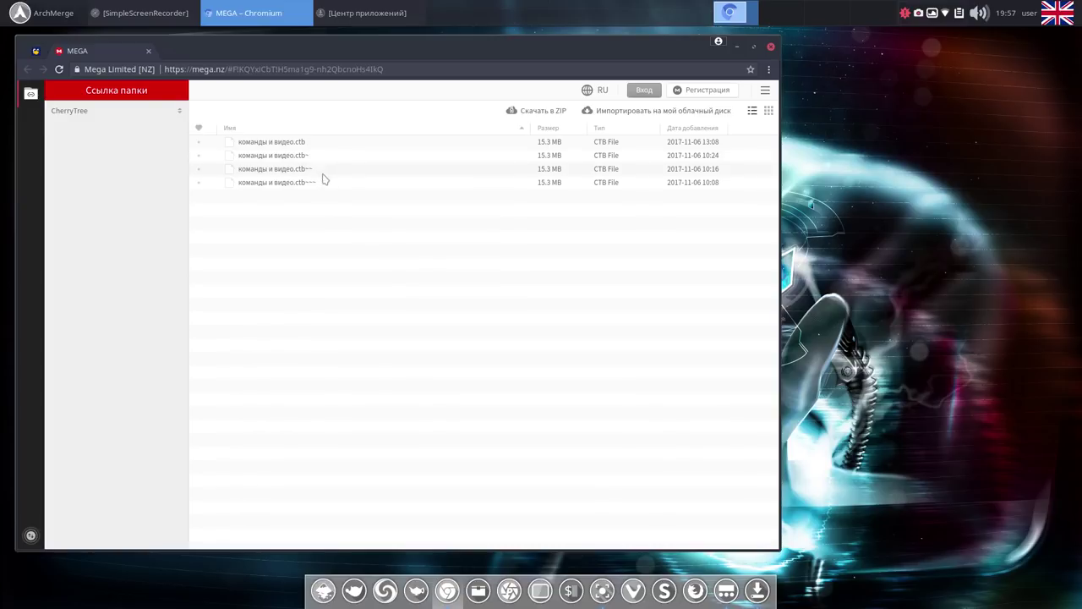
right_click(308, 145)
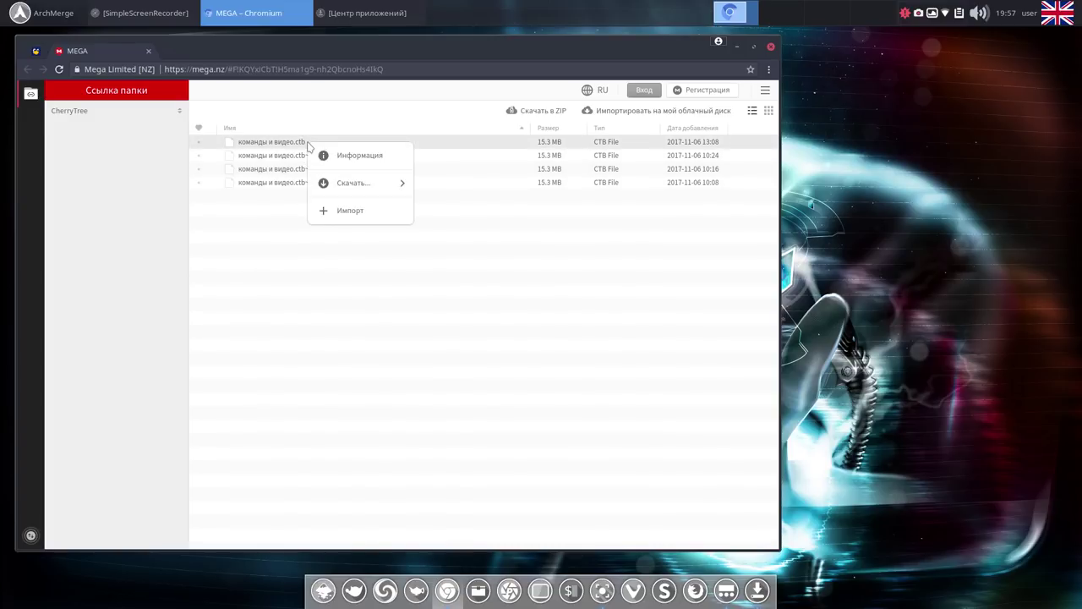
mouse_move(363, 184)
click(477, 184)
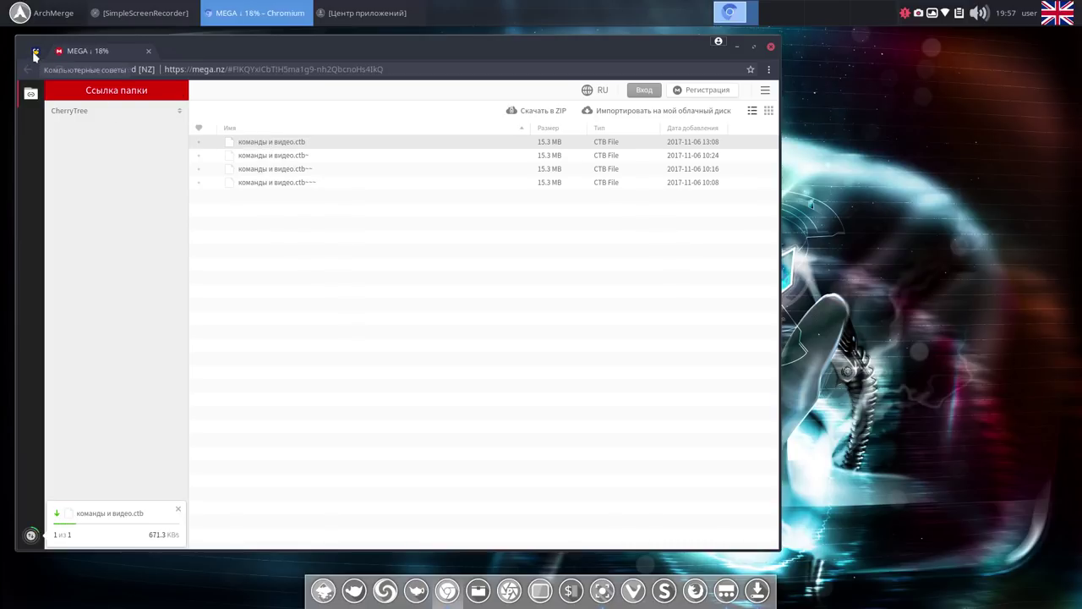
click(35, 53)
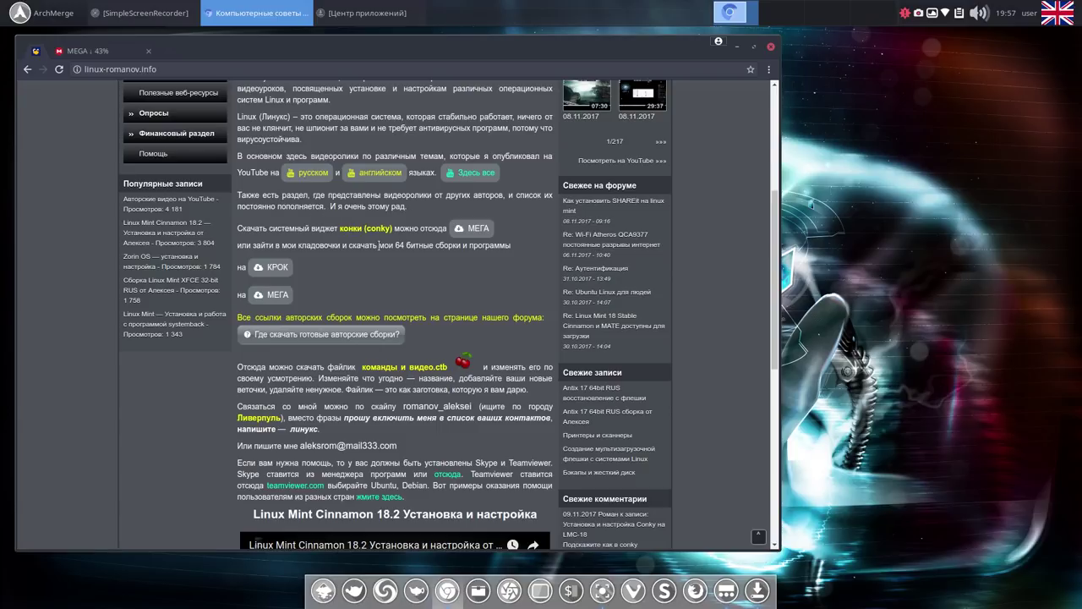
click(478, 230)
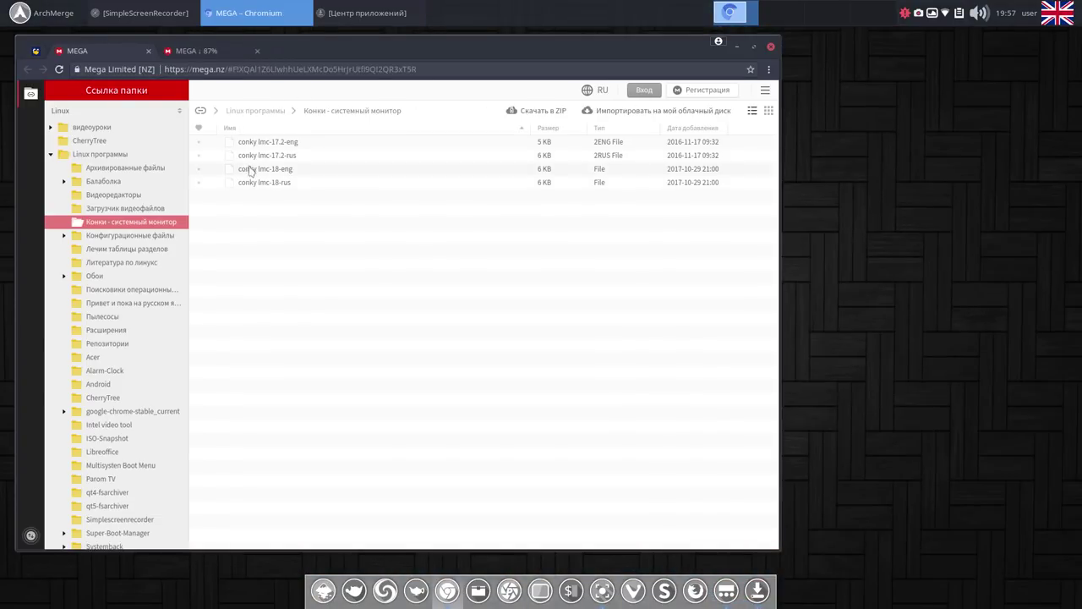
Download conky lmc-18-eng and conky lmc-18-rus normally and check both in the transfers list.
right_click(310, 174)
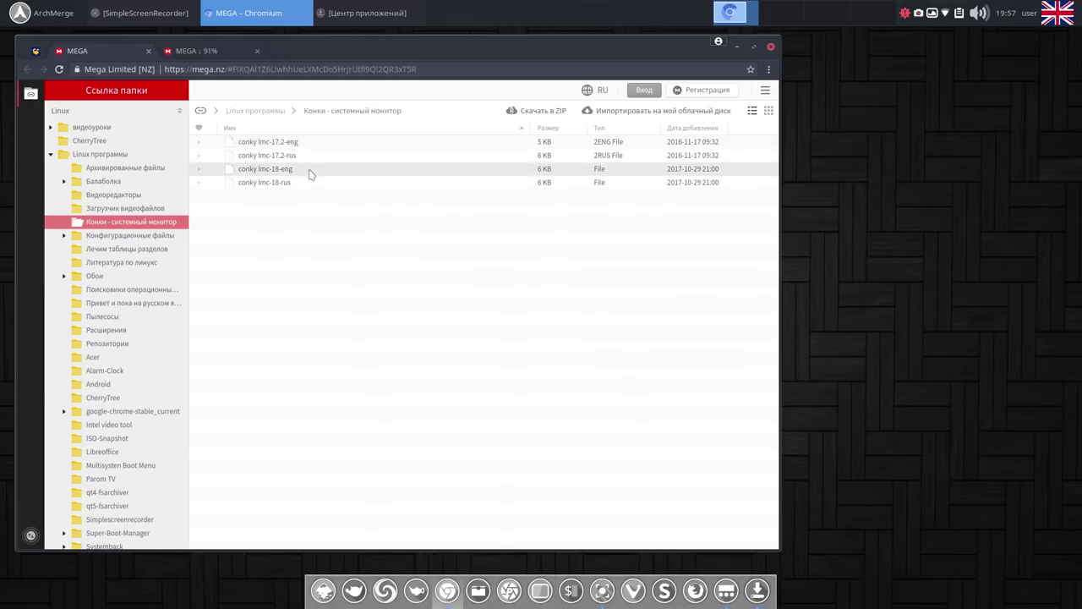
mouse_move(377, 209)
click(454, 211)
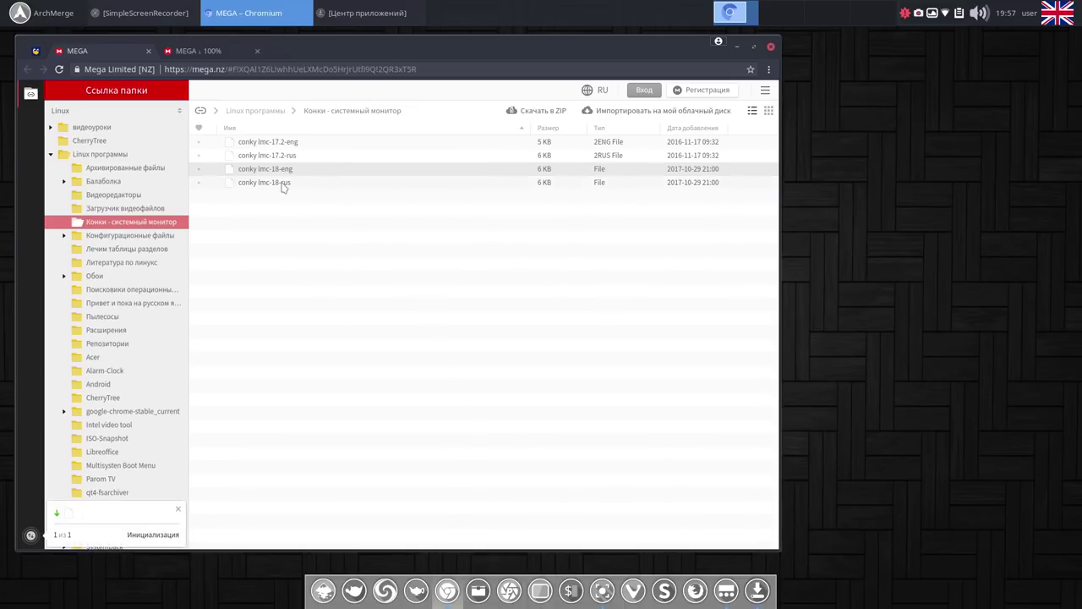
right_click(283, 184)
mouse_move(345, 221)
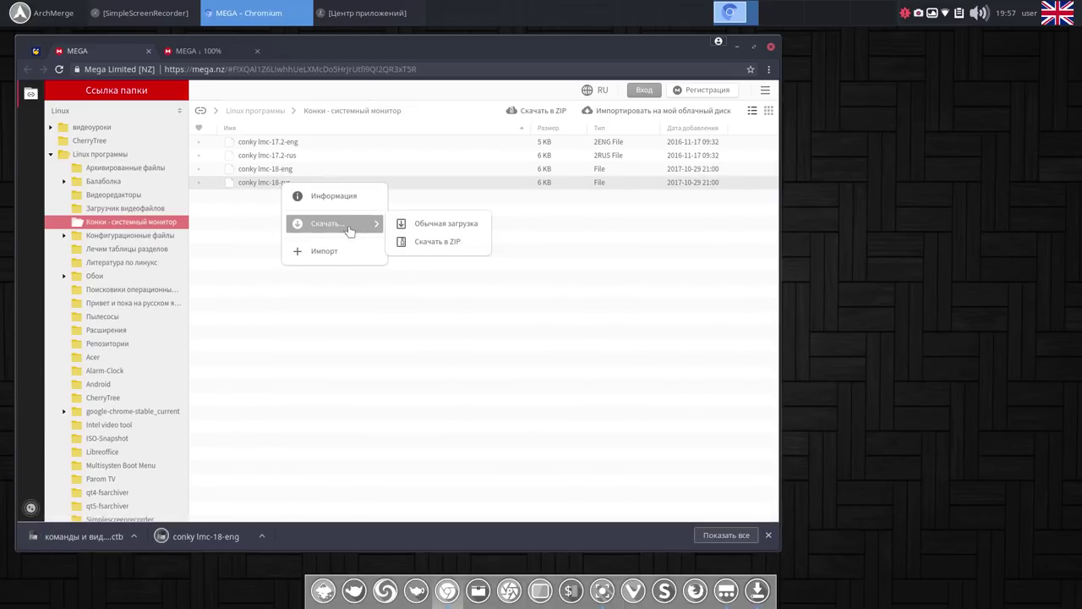
click(452, 229)
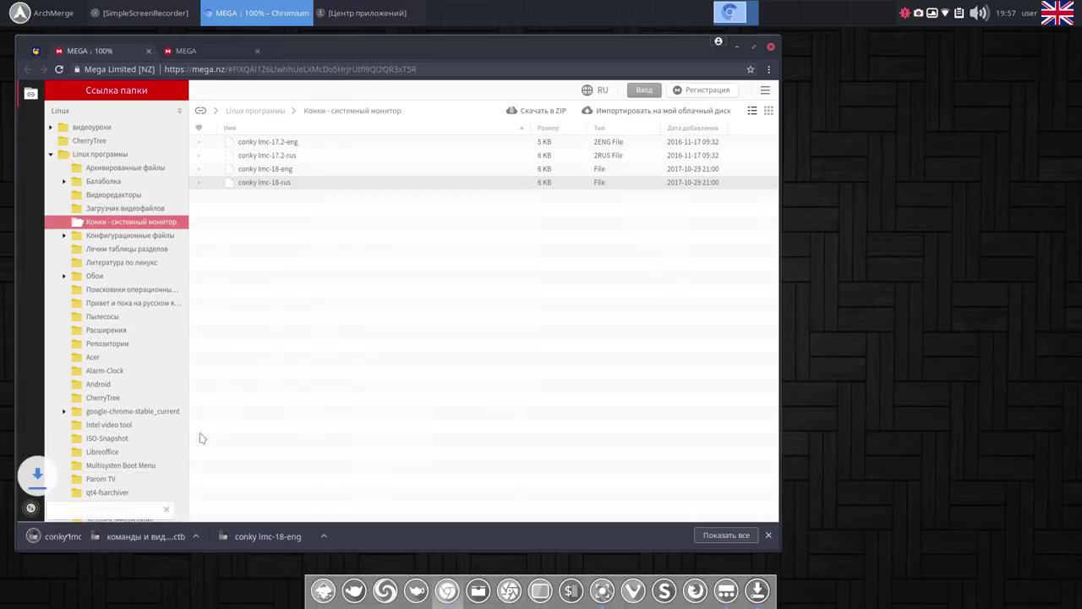
click(31, 508)
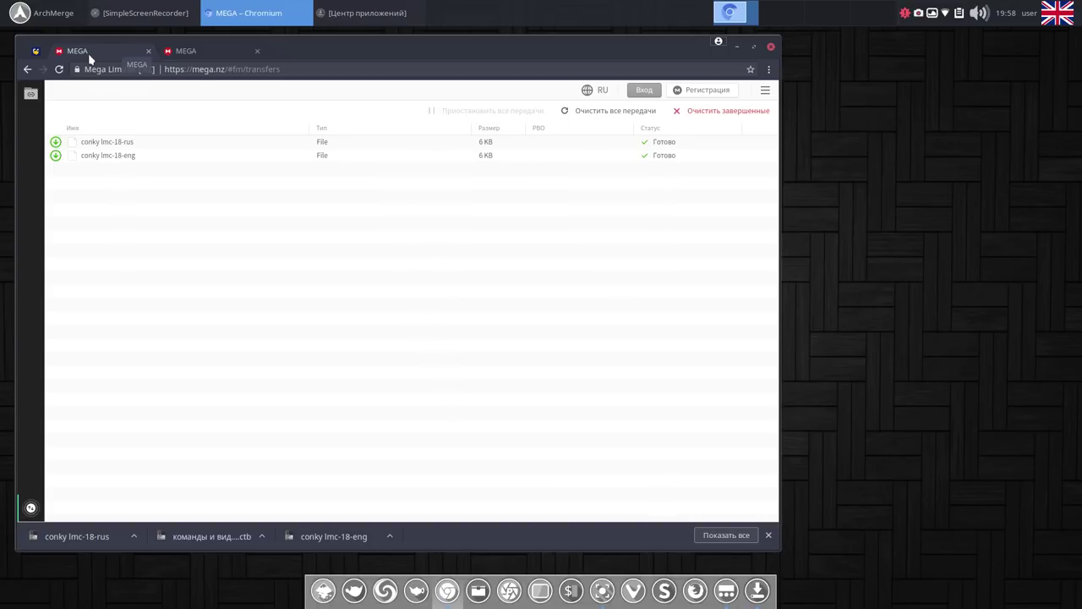
Confirm the .ctb transfer finished on the other MEGA tab and clear Chromium's entire downloads list.
click(193, 53)
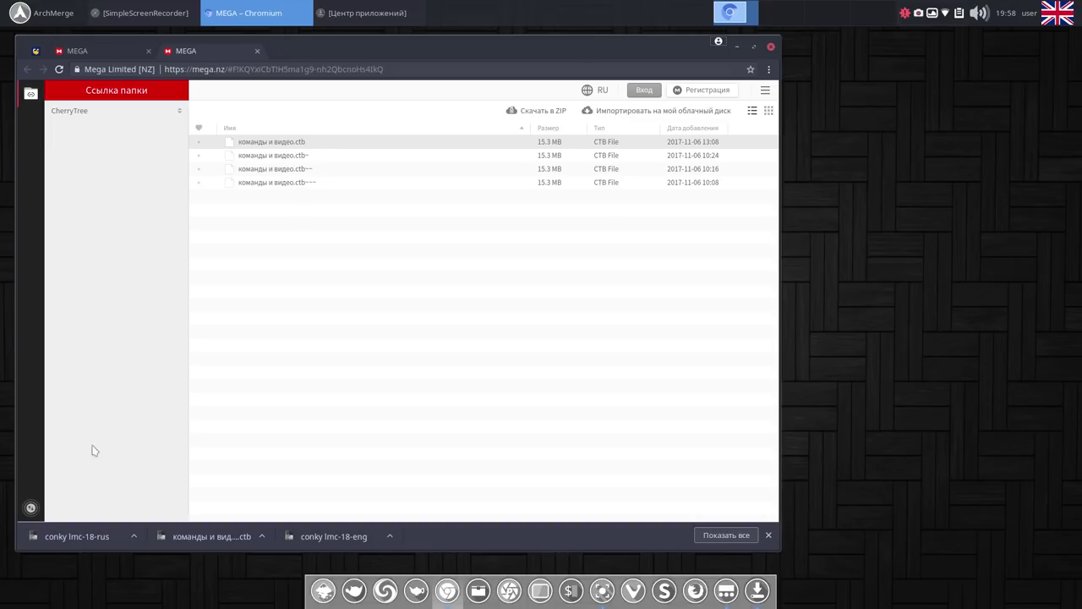
click(32, 509)
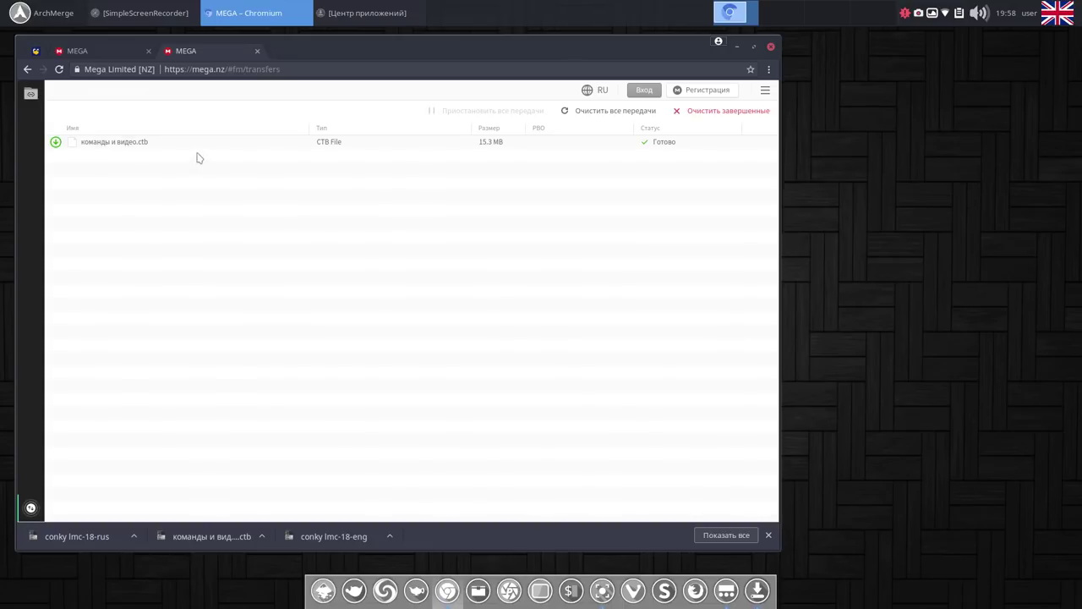
click(710, 536)
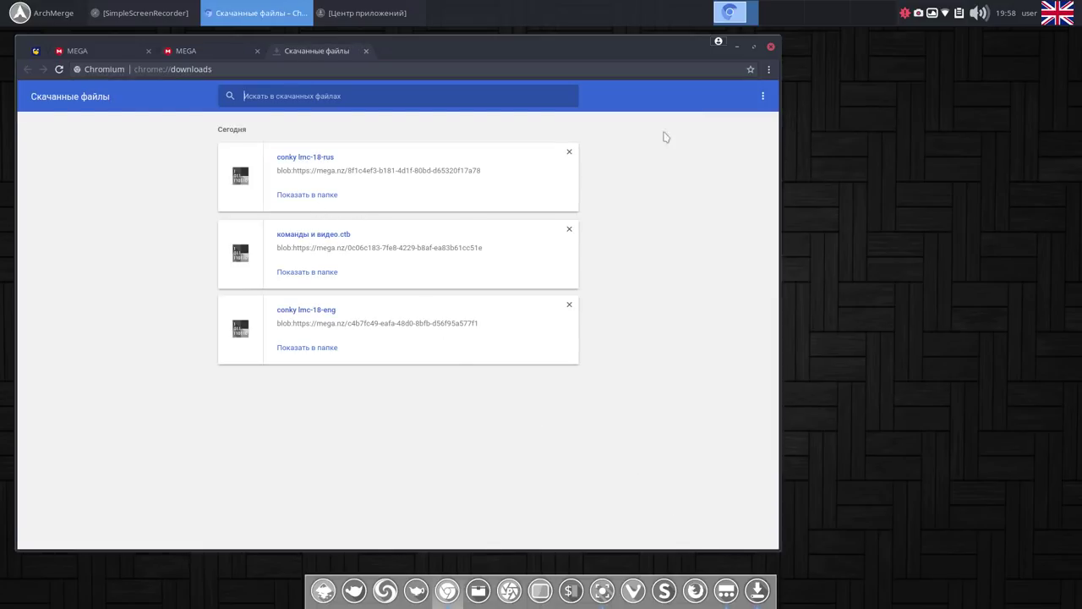
click(763, 97)
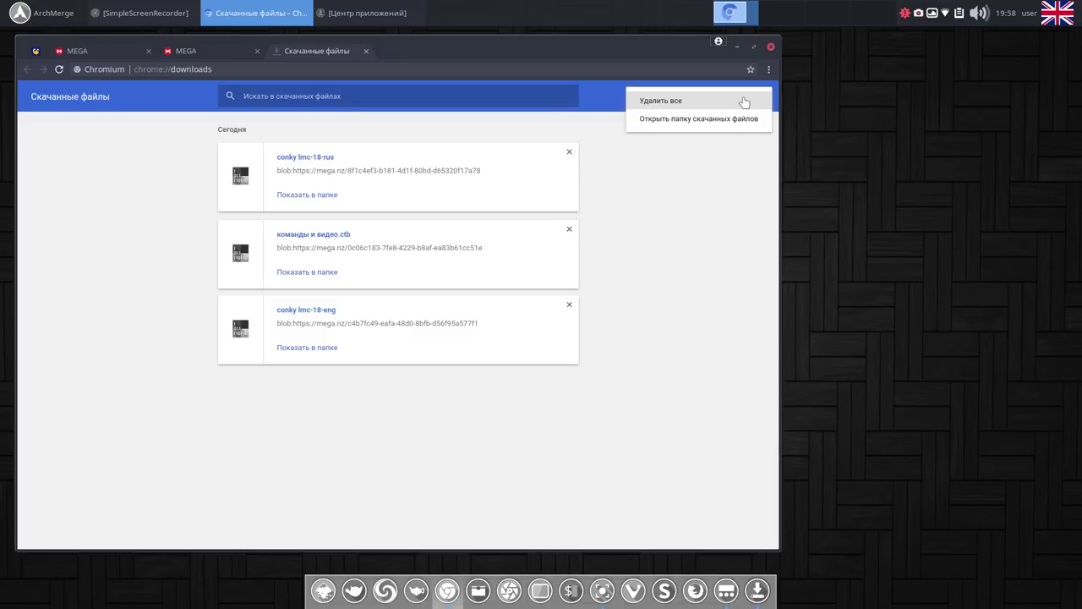
click(710, 102)
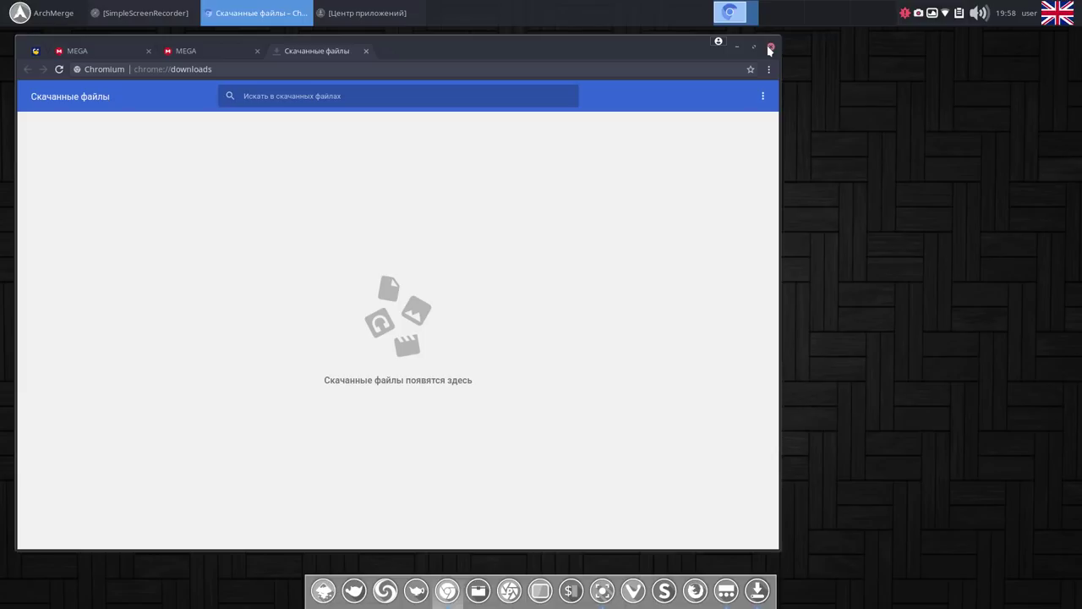
Close the downloads tab, both MEGA tabs, and the Chromium window.
click(367, 52)
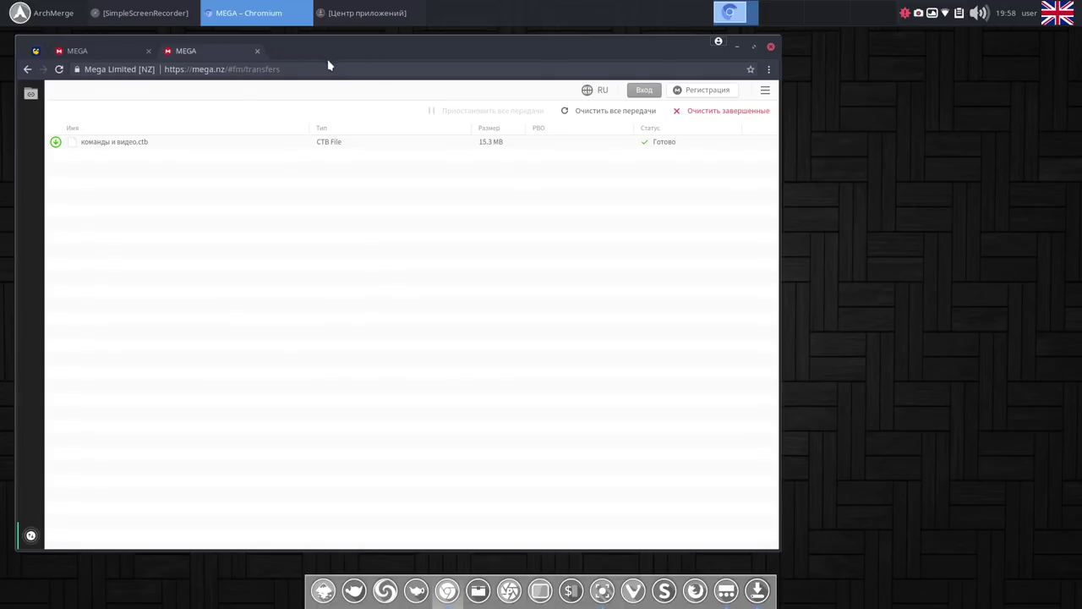
click(257, 53)
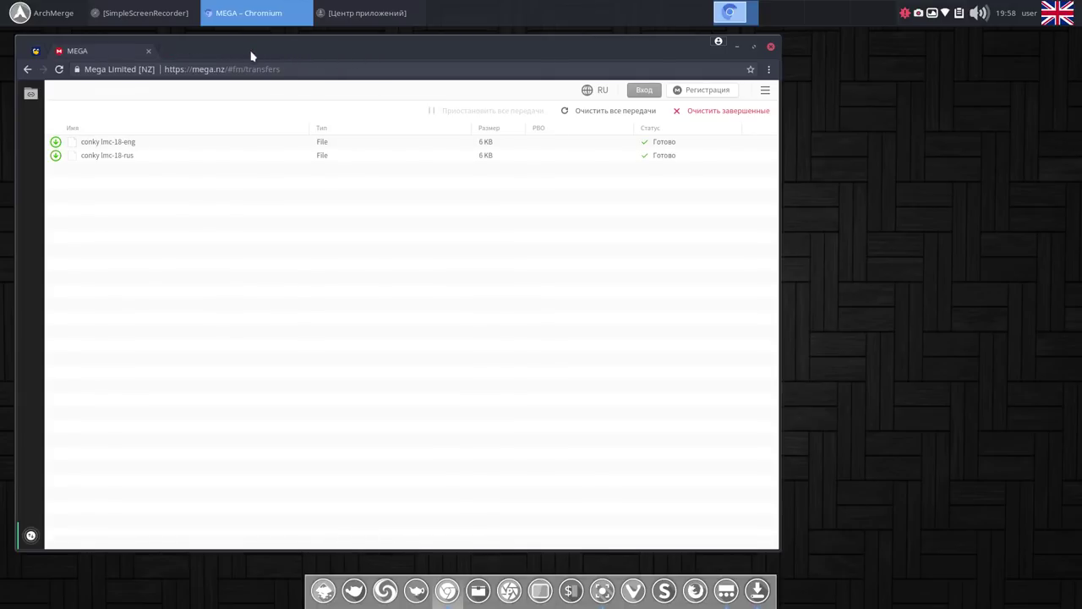
click(147, 53)
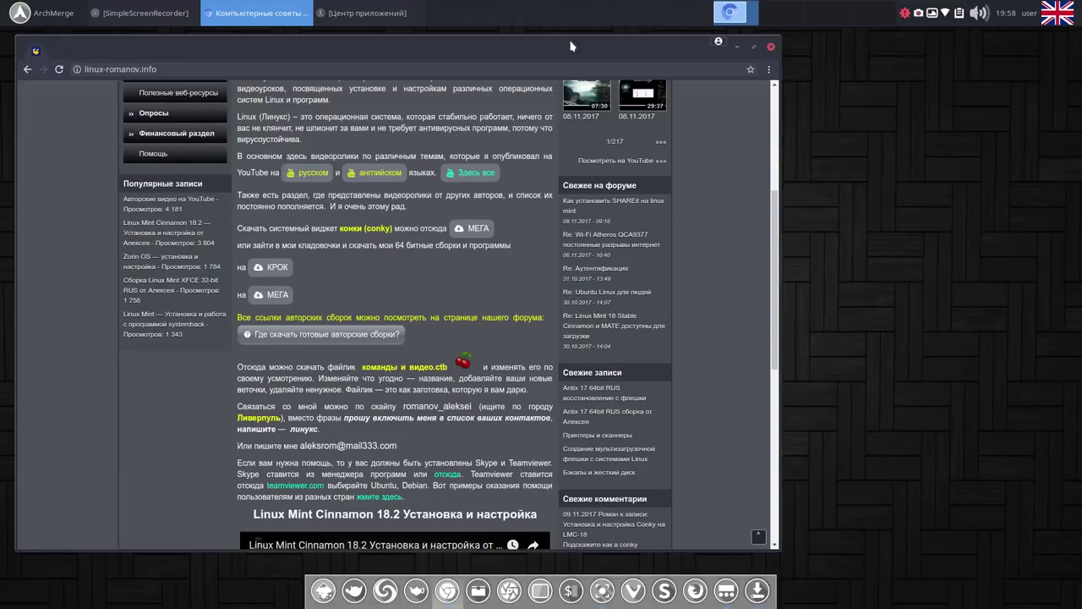
click(770, 47)
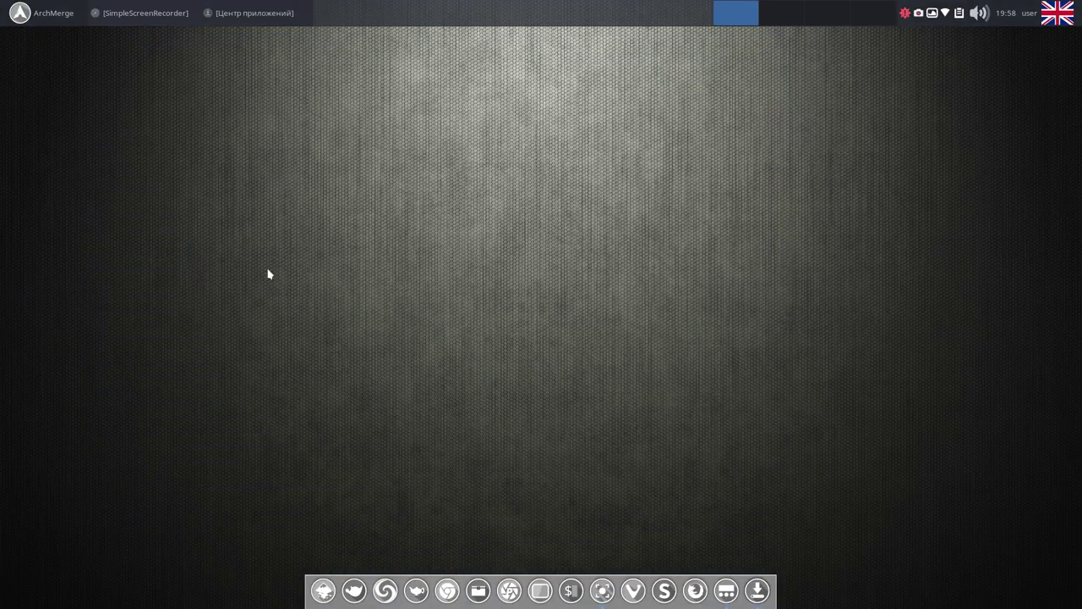
Check Thunar's Загрузки folder for the three downloads, close it, and bring up the software centre.
click(479, 590)
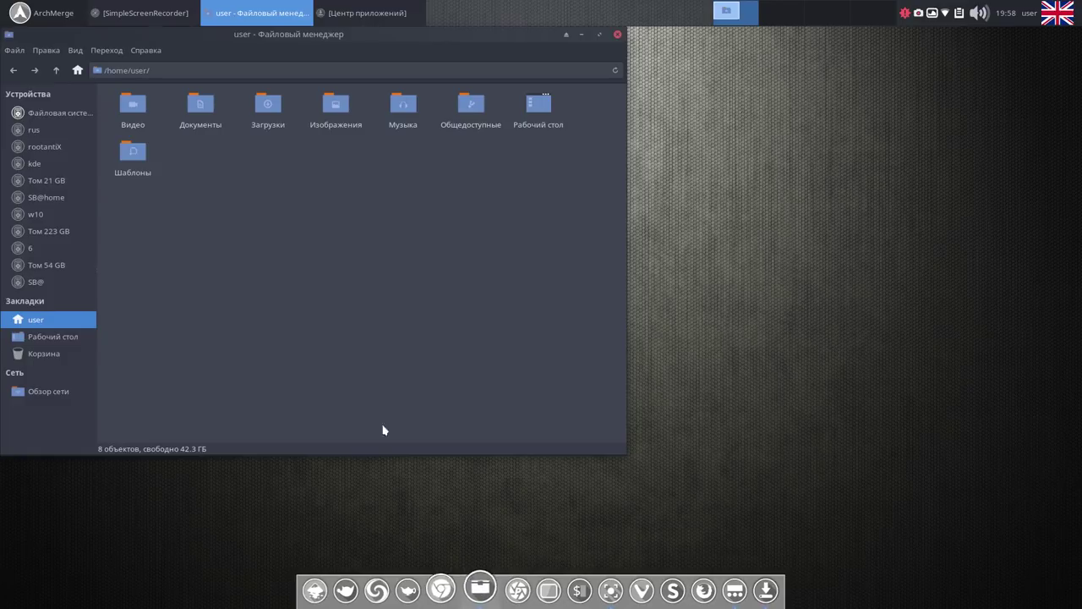
double_click(266, 105)
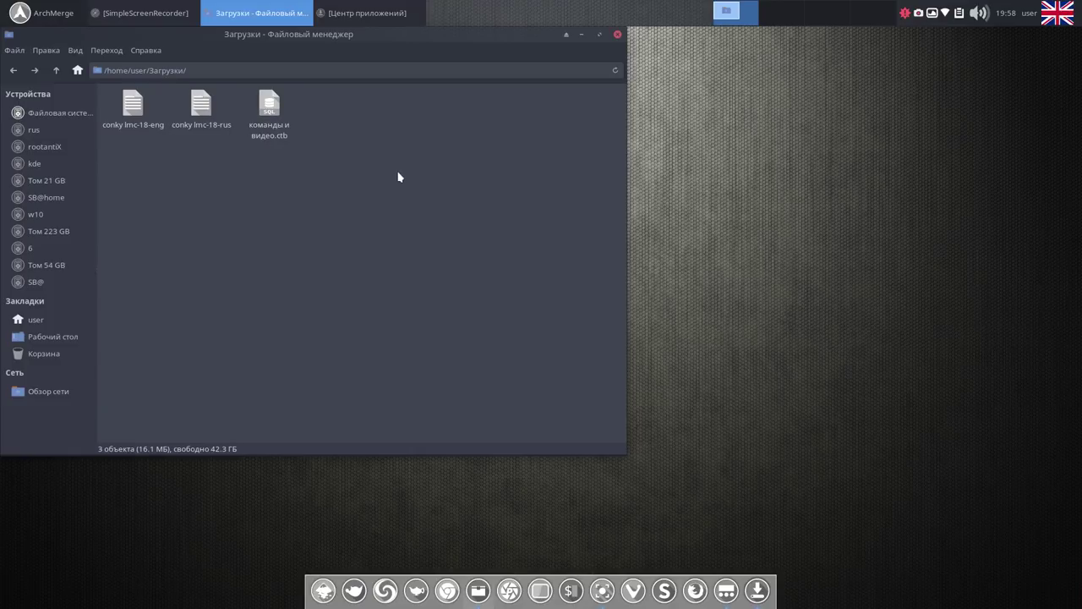
click(617, 34)
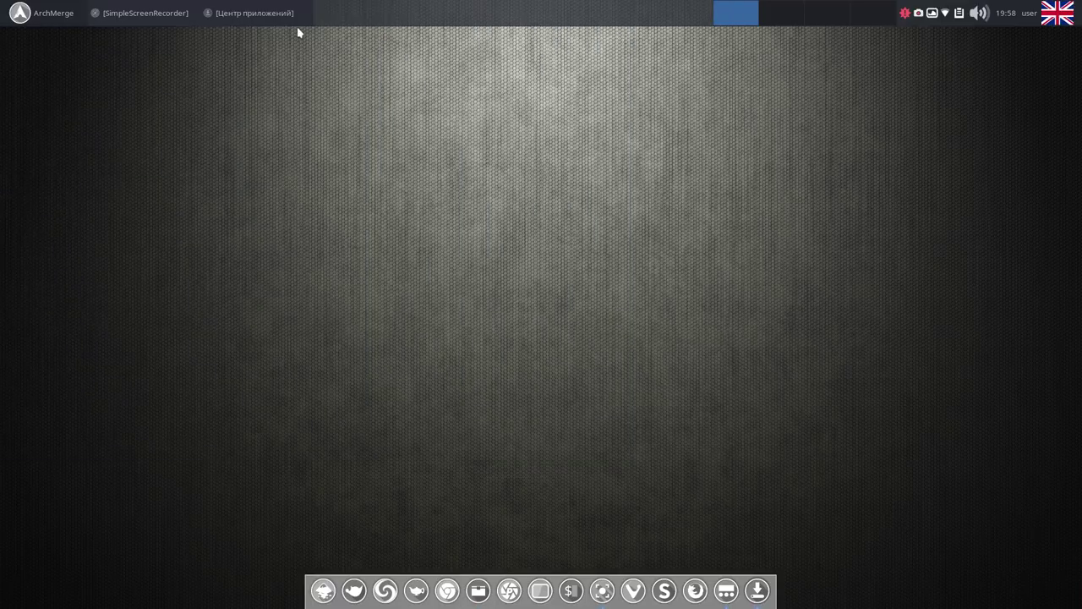
click(258, 16)
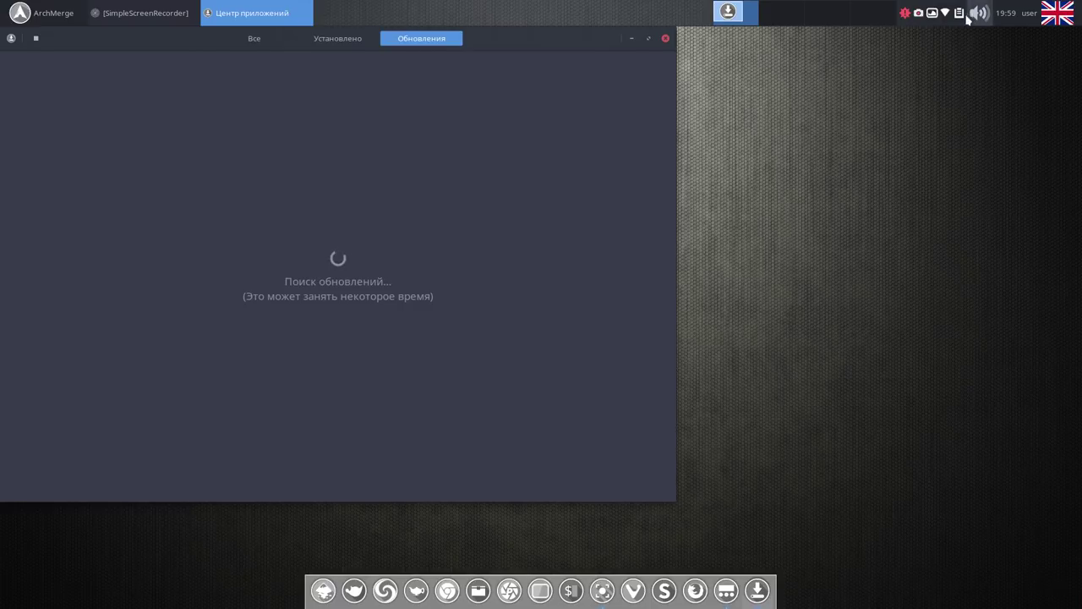
Pause the screen recording from the recorder's tray menu while updates load.
right_click(921, 19)
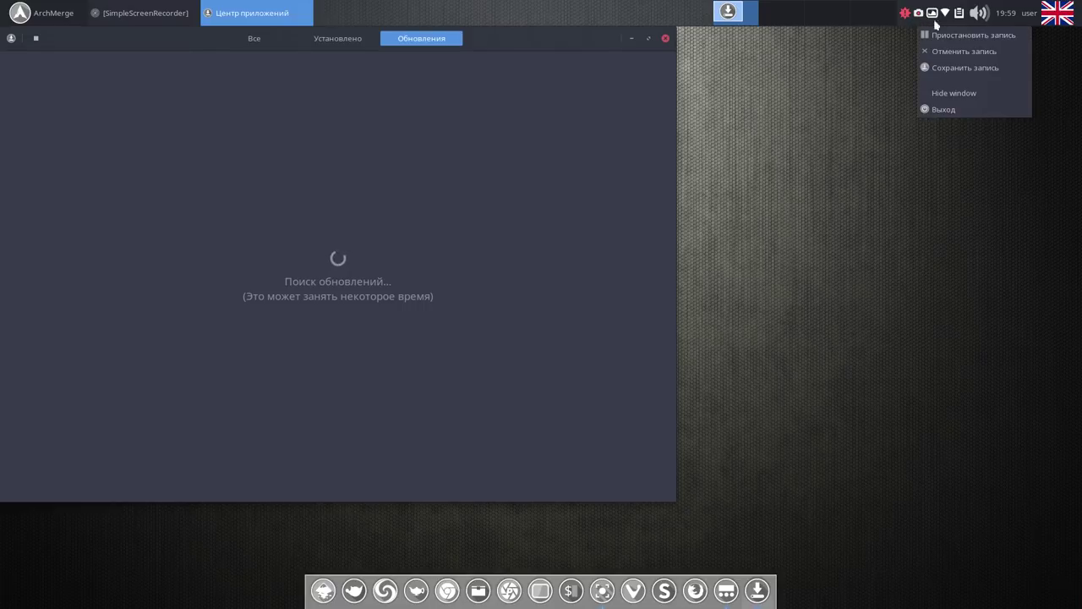
click(943, 36)
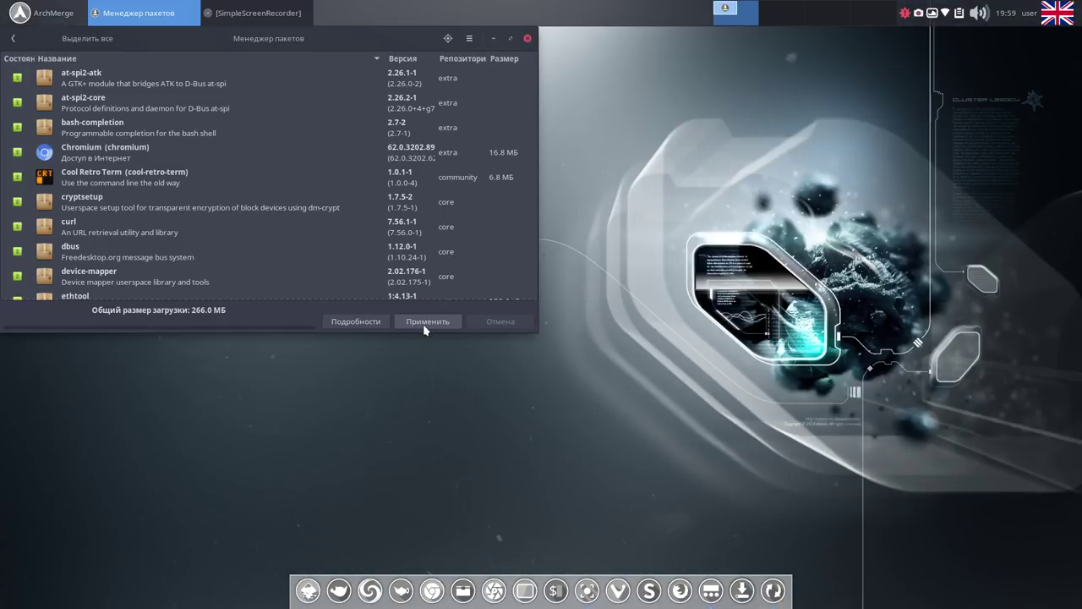
Apply the listed Pamac updates, then pause the screen recording.
click(423, 324)
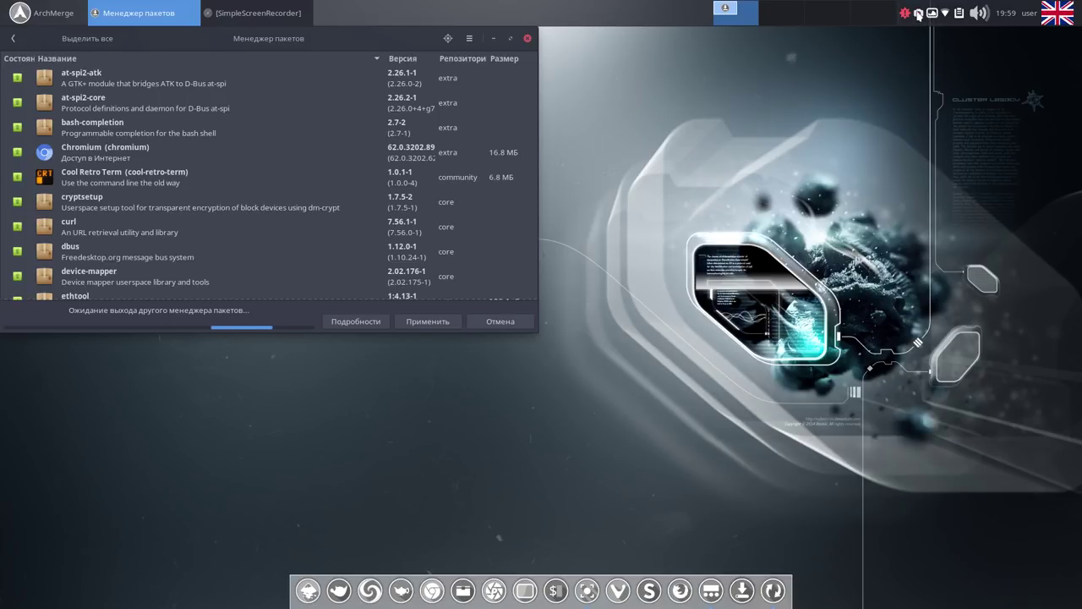
right_click(918, 15)
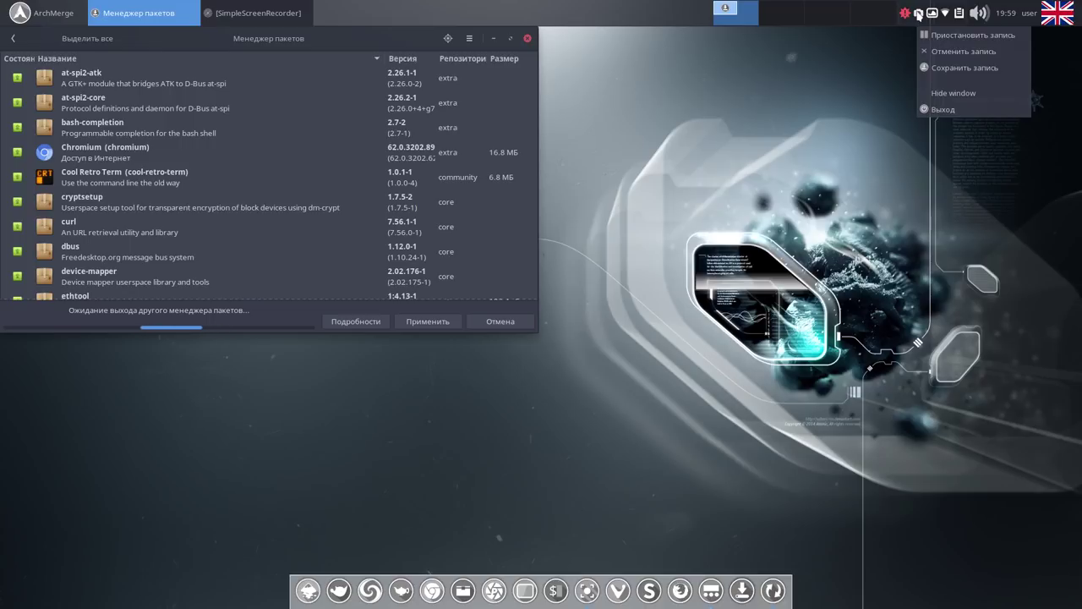
click(948, 36)
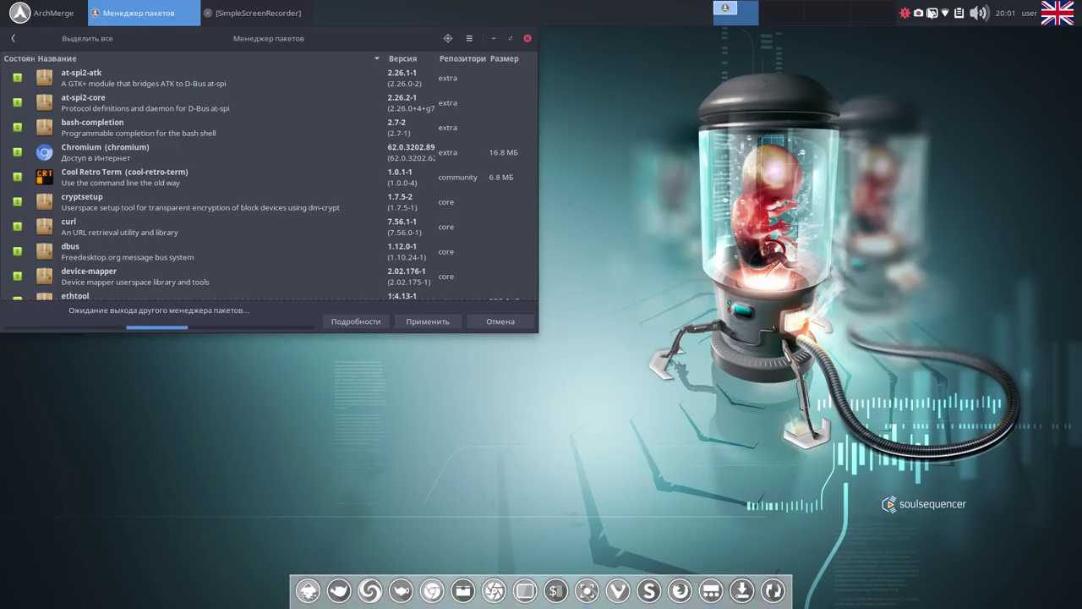
Copy the soulsequencer wallpaper to Variety favourites, quit Variety, and minimize the Pamac window.
click(932, 13)
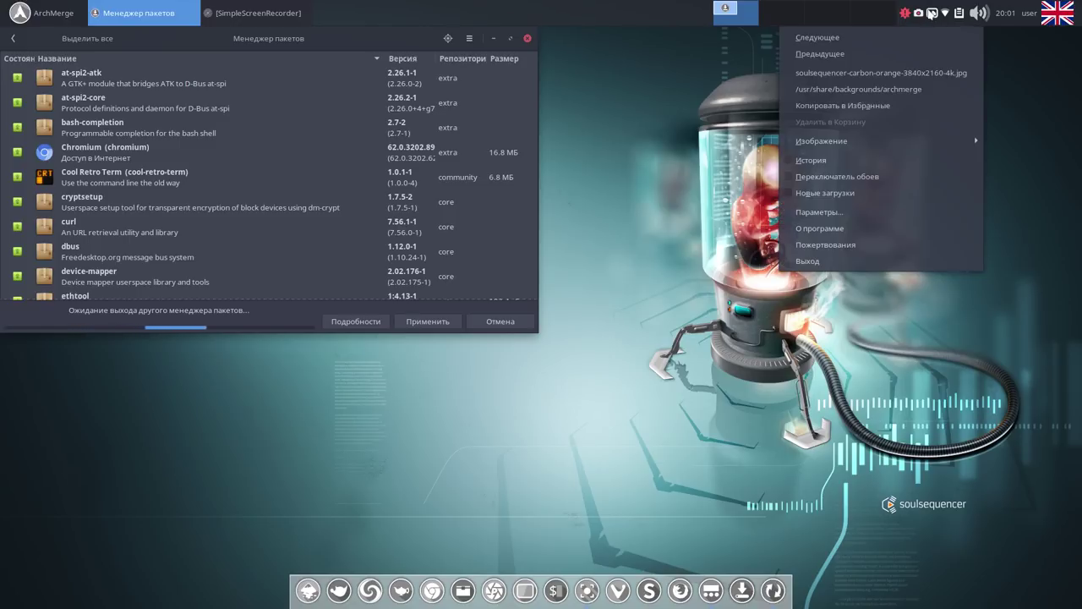
click(881, 107)
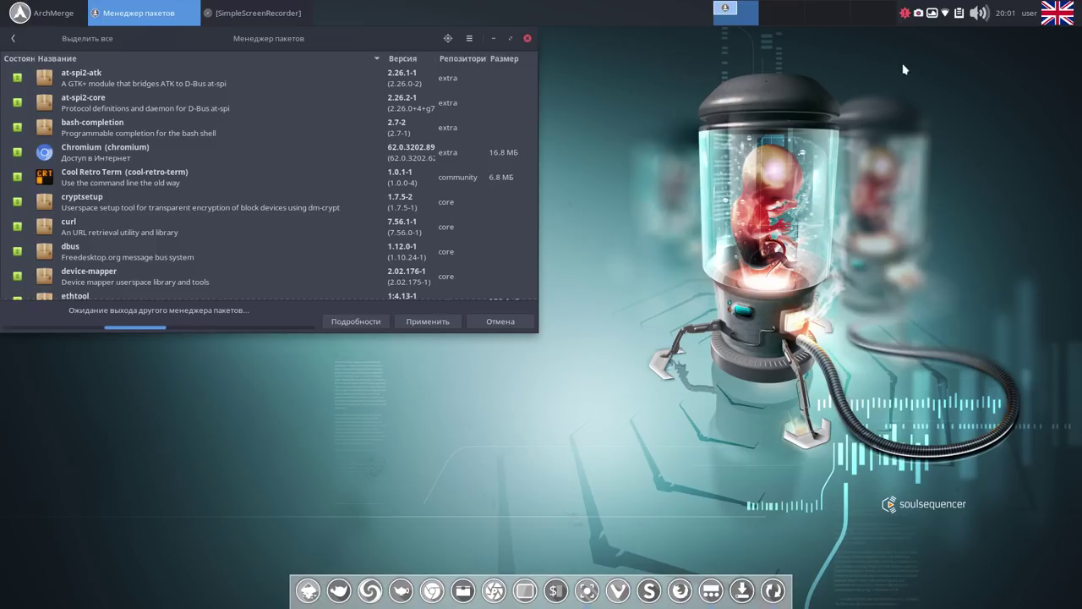
click(934, 14)
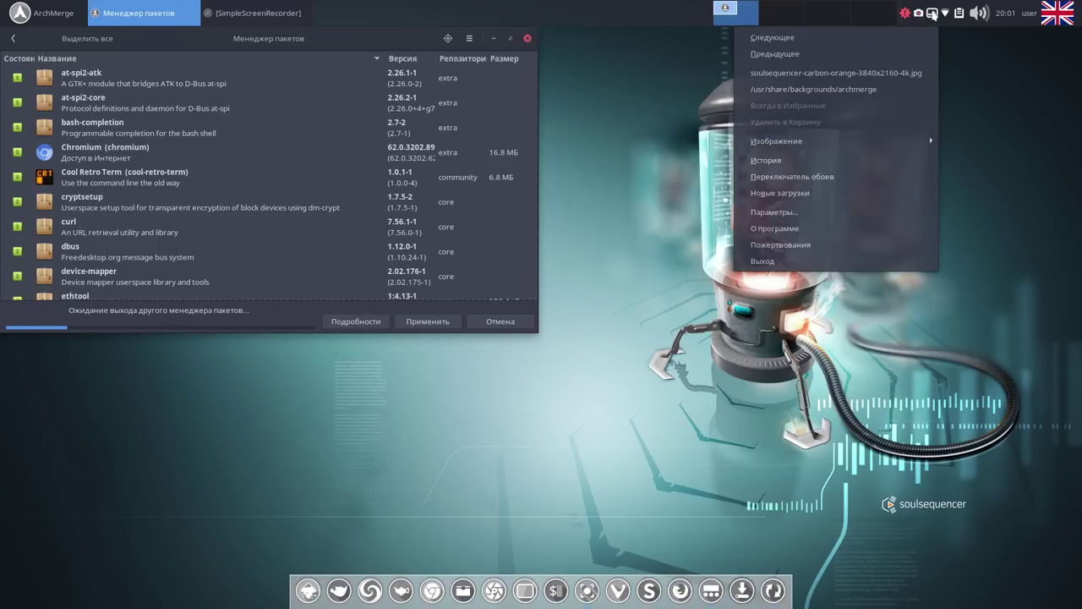
click(857, 259)
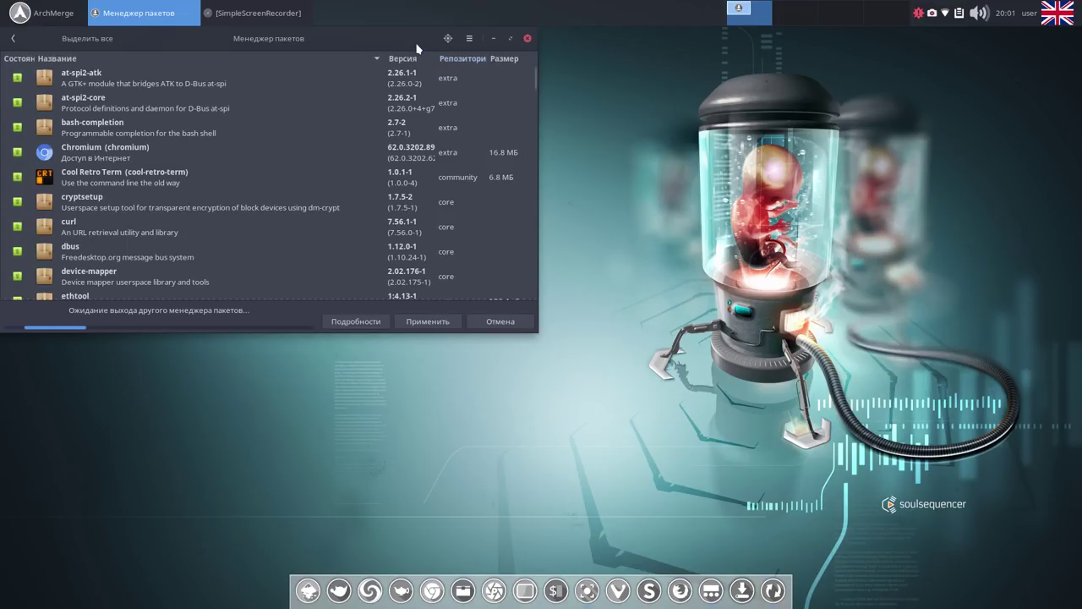
drag(408, 40, 492, 78)
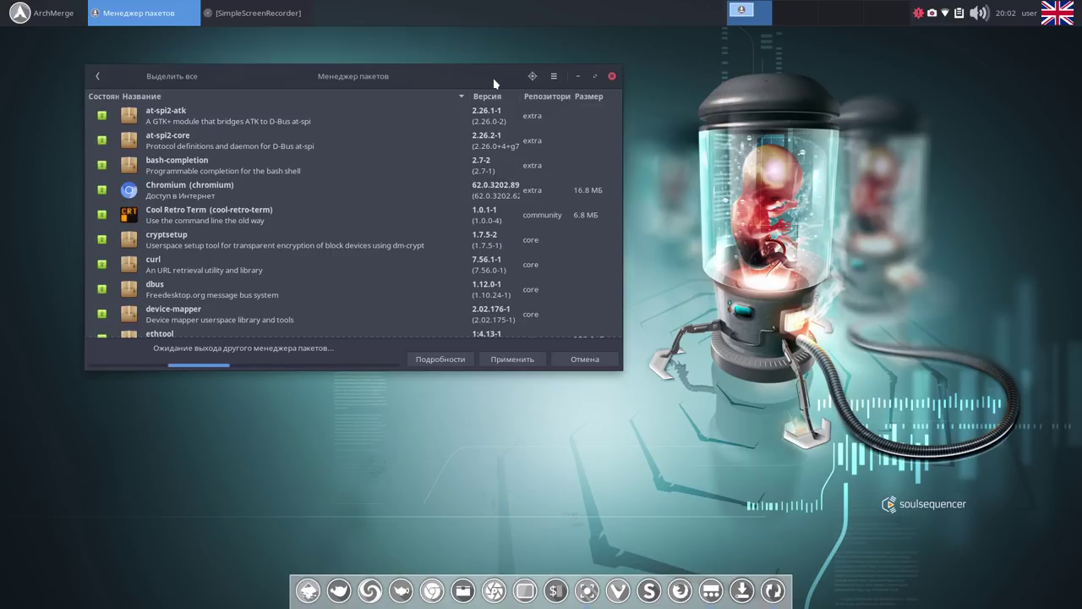
click(577, 77)
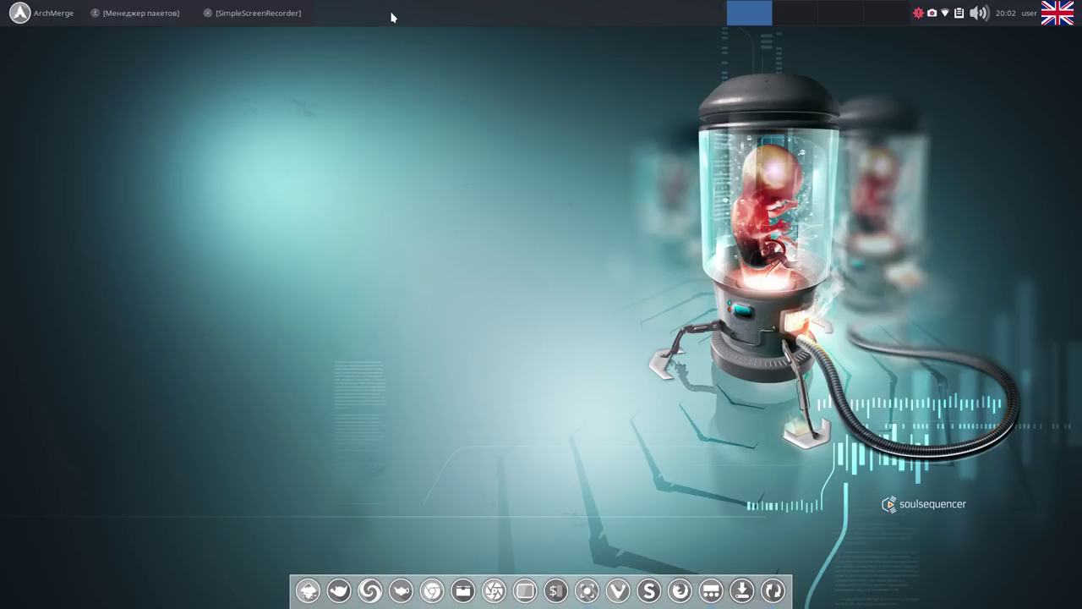
Open Pamac from the tray and review the pending updates such as at-spi2-atk, libsystemd and tzdata.
click(933, 14)
click(945, 33)
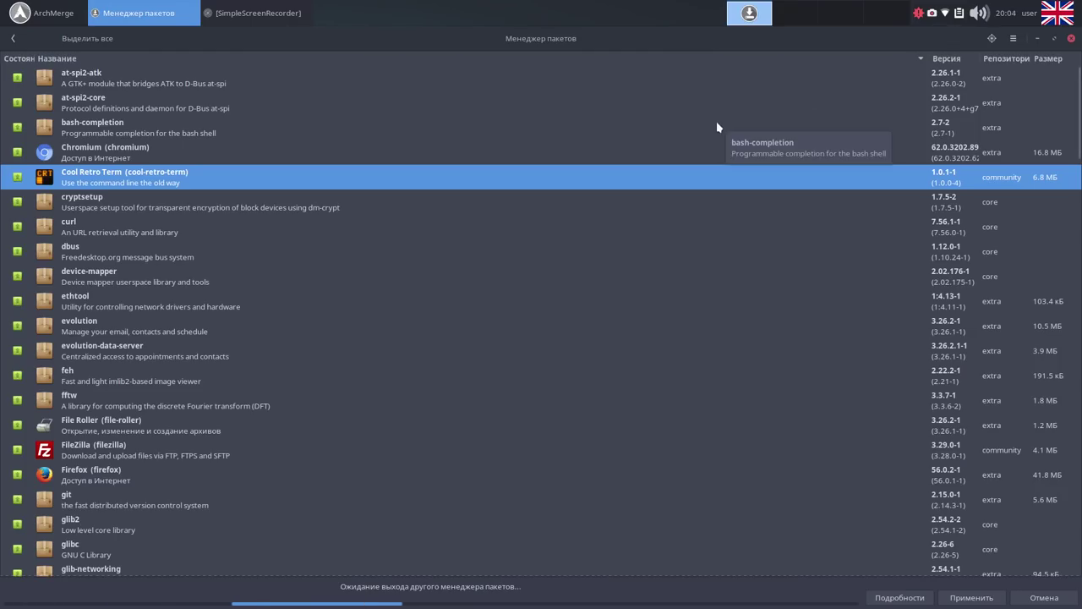
click(686, 77)
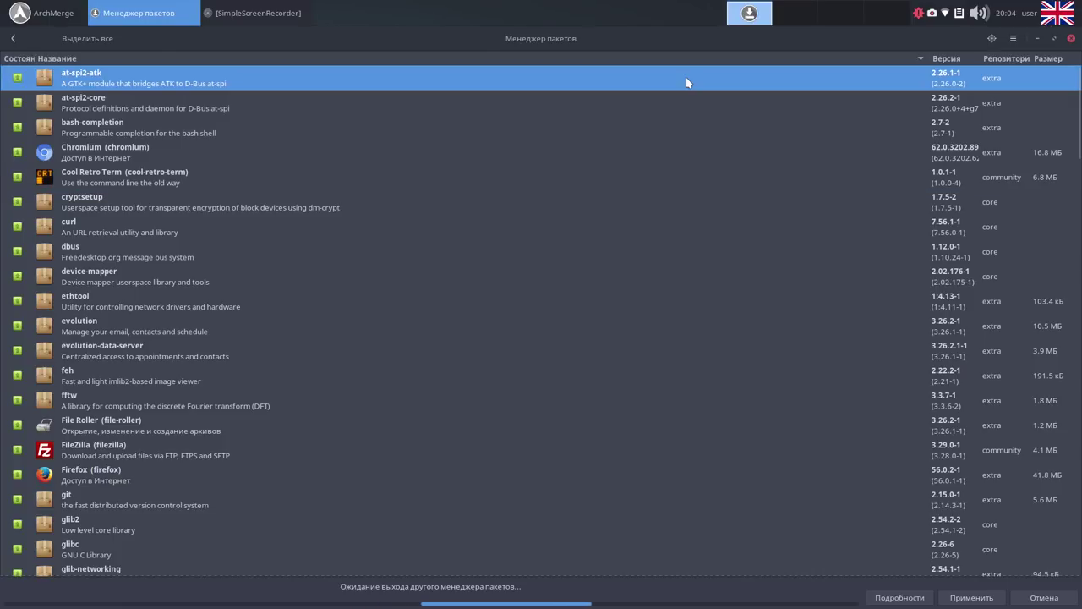
scroll(683, 79, down, 1)
scroll(681, 87, down, 20)
click(657, 132)
scroll(657, 137, down, 5)
scroll(651, 144, down, 5)
click(649, 146)
scroll(647, 148, down, 5)
click(645, 144)
click(638, 162)
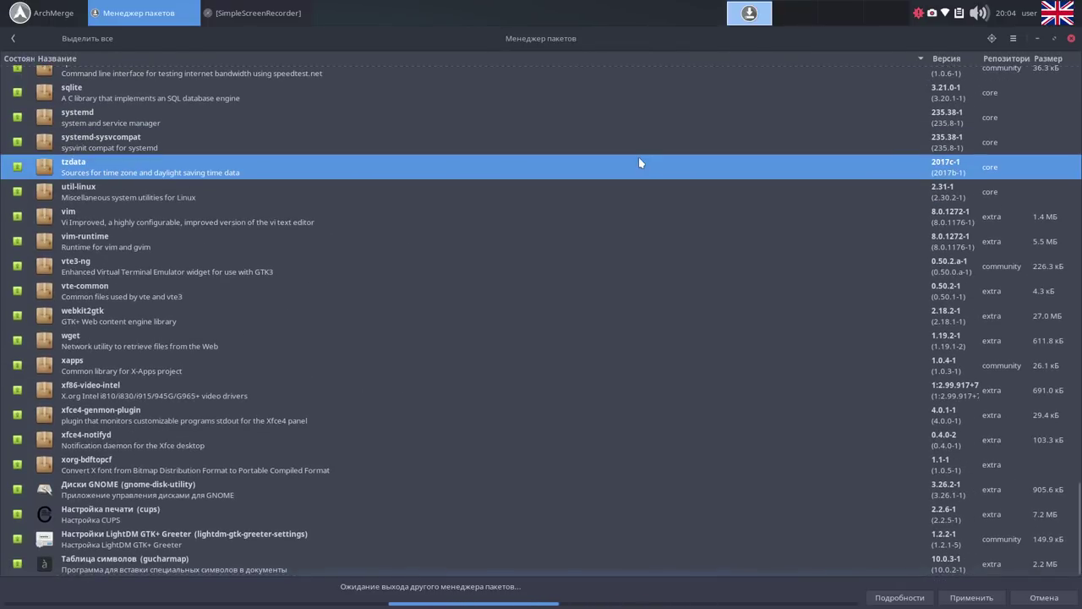
Minimize Pamac, pause SimpleScreenRecorder, and close Pamac once the system is updated.
click(1056, 40)
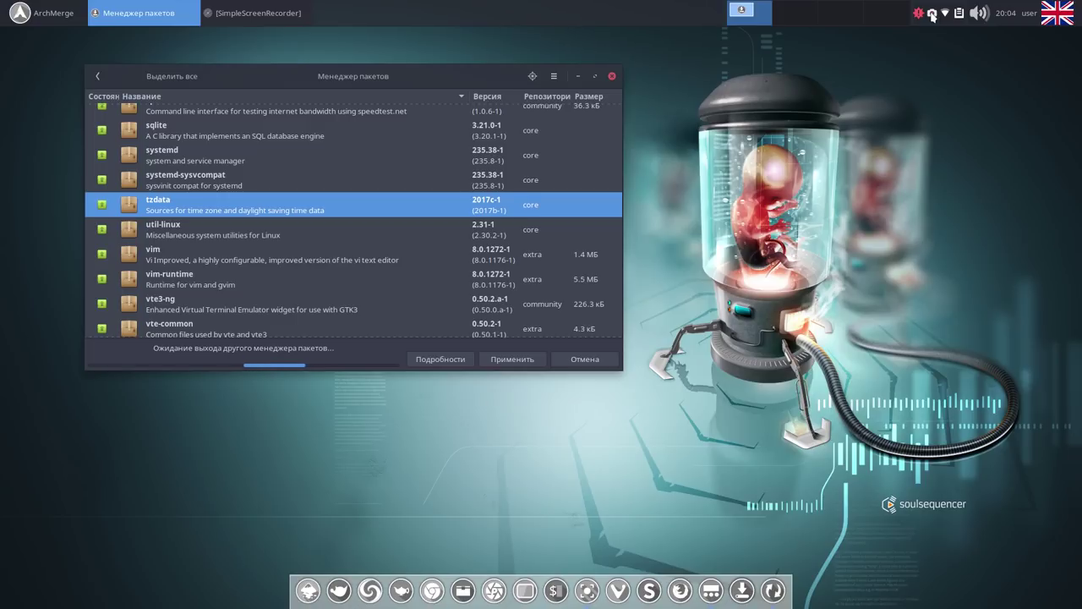
click(932, 13)
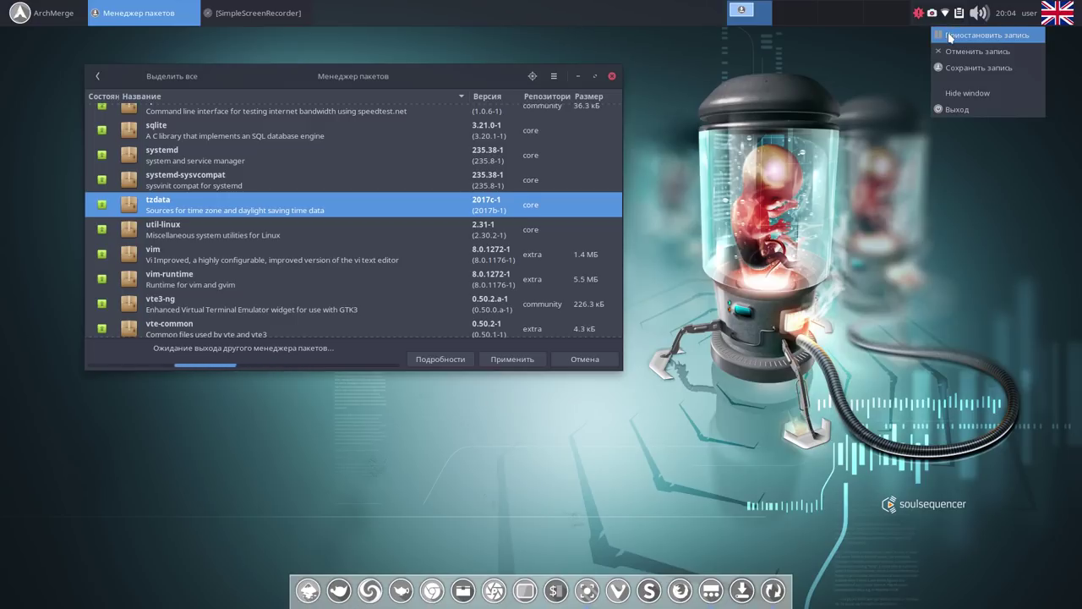
click(950, 36)
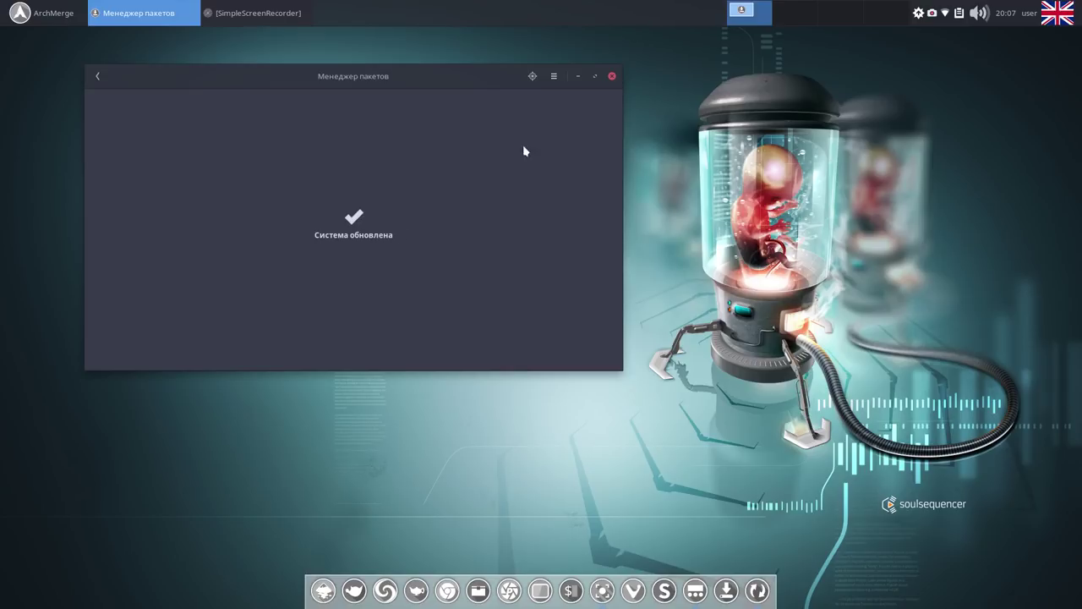
click(611, 79)
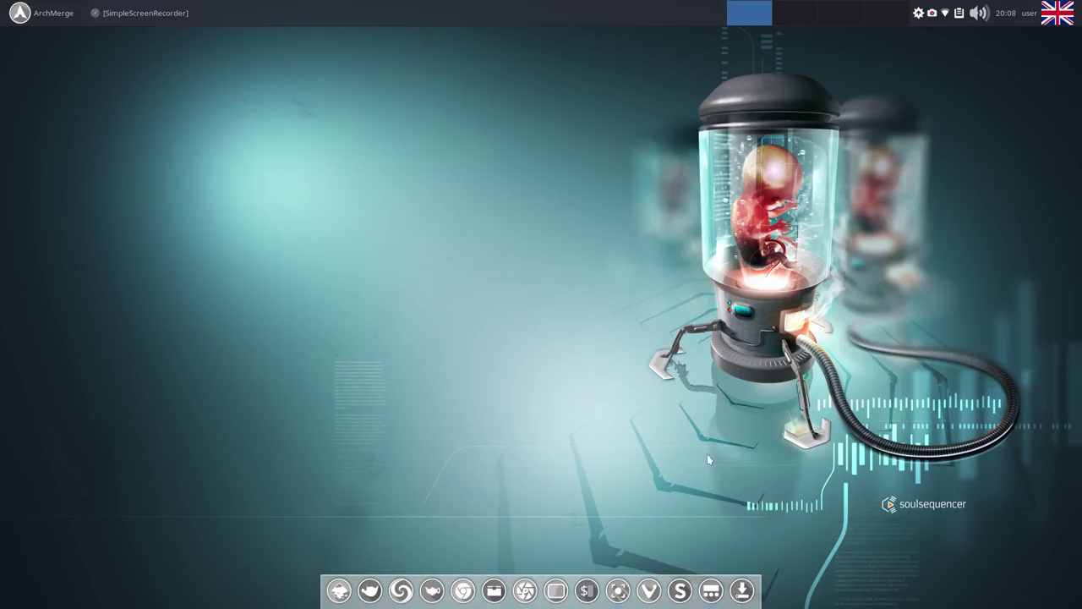
Launch the application center, restart it to load plugins, and check the Updates and Installed tabs.
click(742, 590)
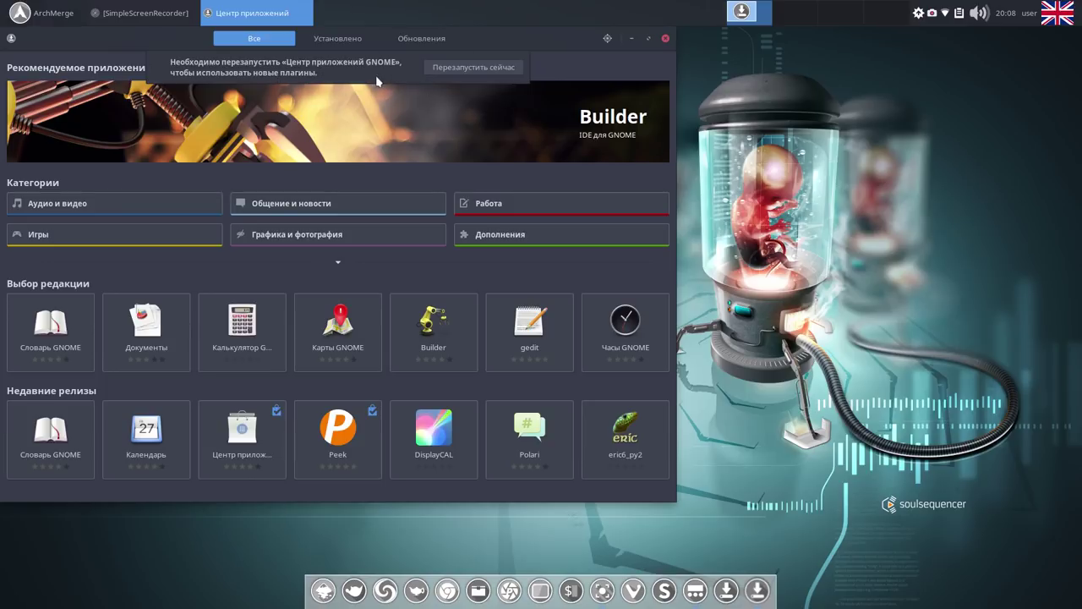
click(474, 69)
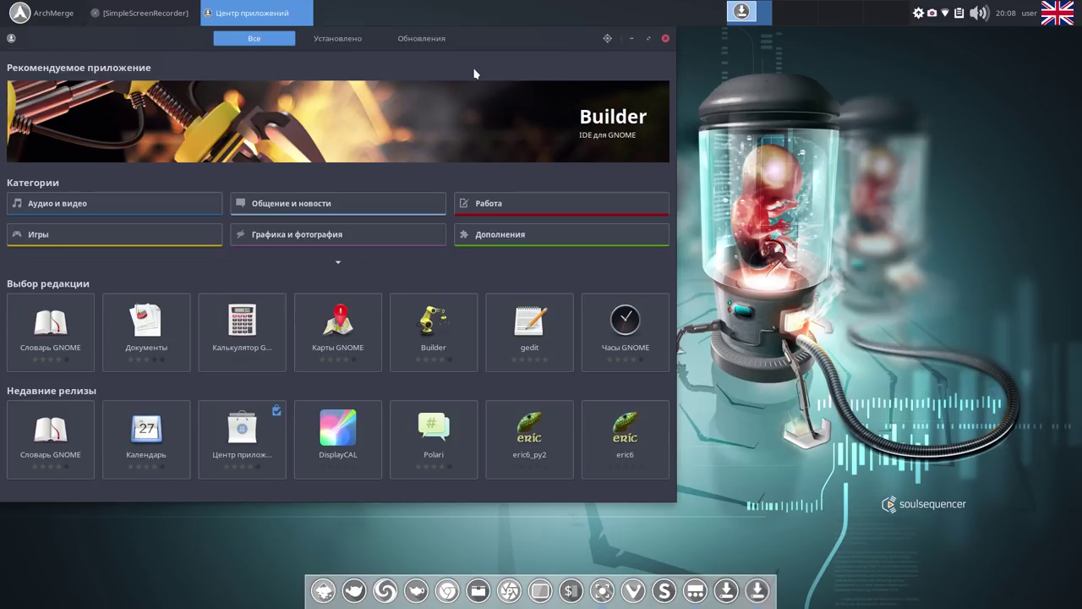
click(456, 42)
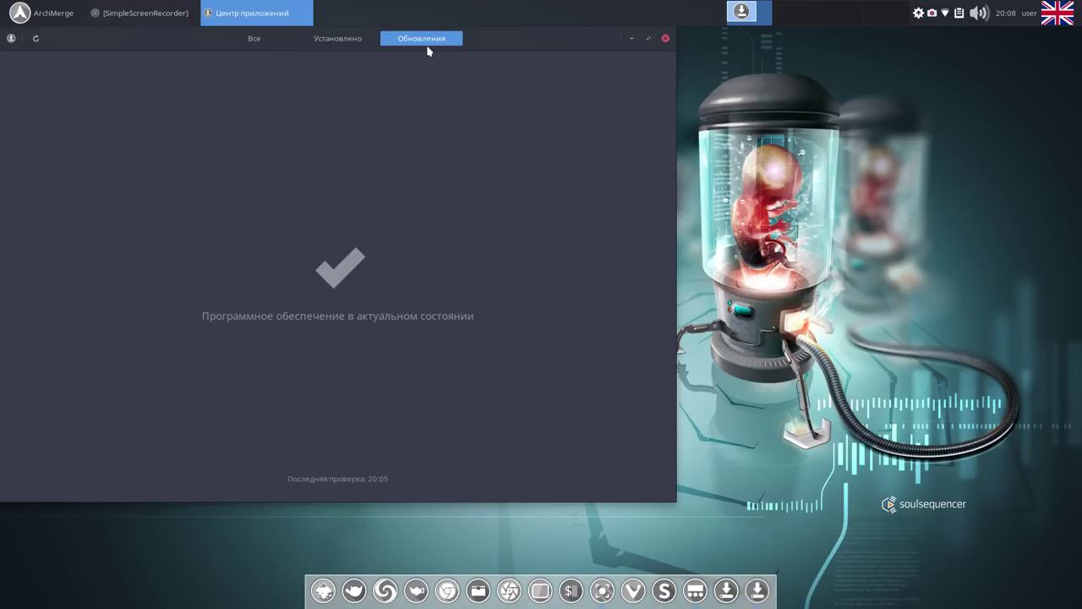
click(347, 39)
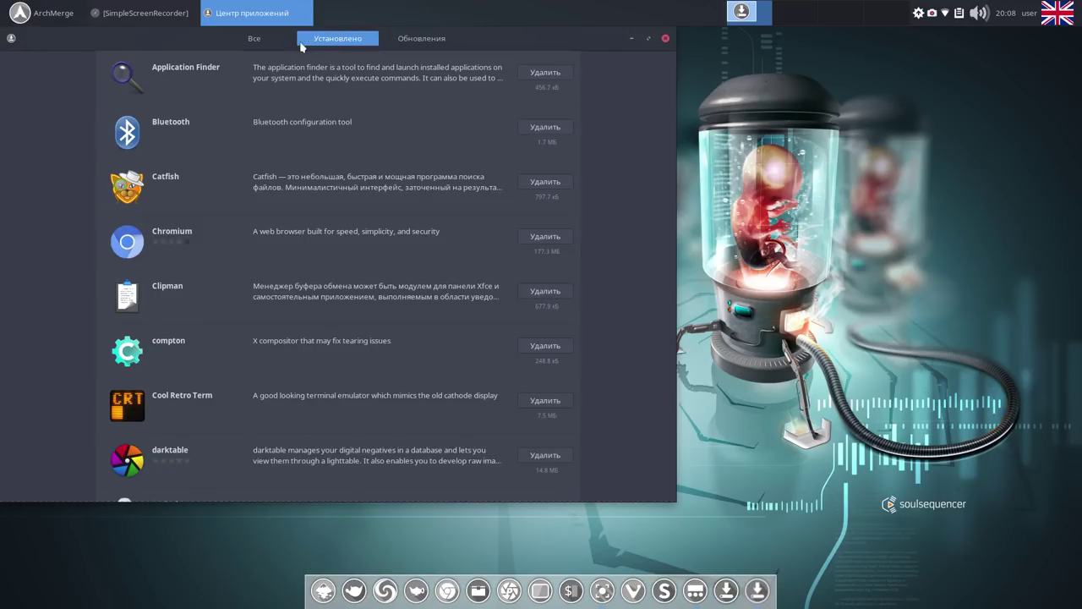
View the Builder details page, return home, and start searching for 'c onky-man ager'.
click(255, 43)
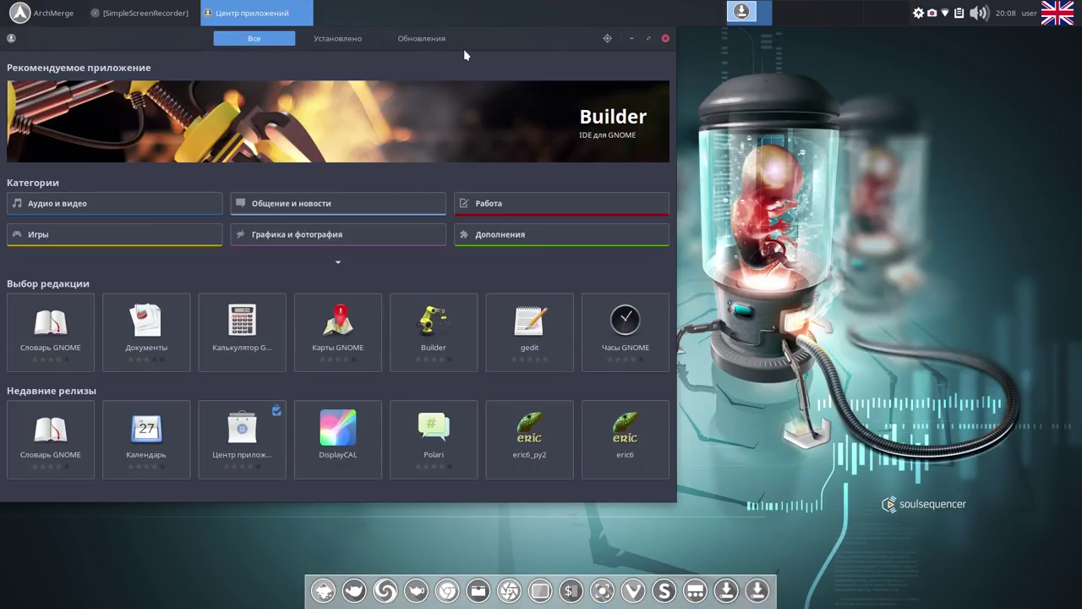
click(497, 148)
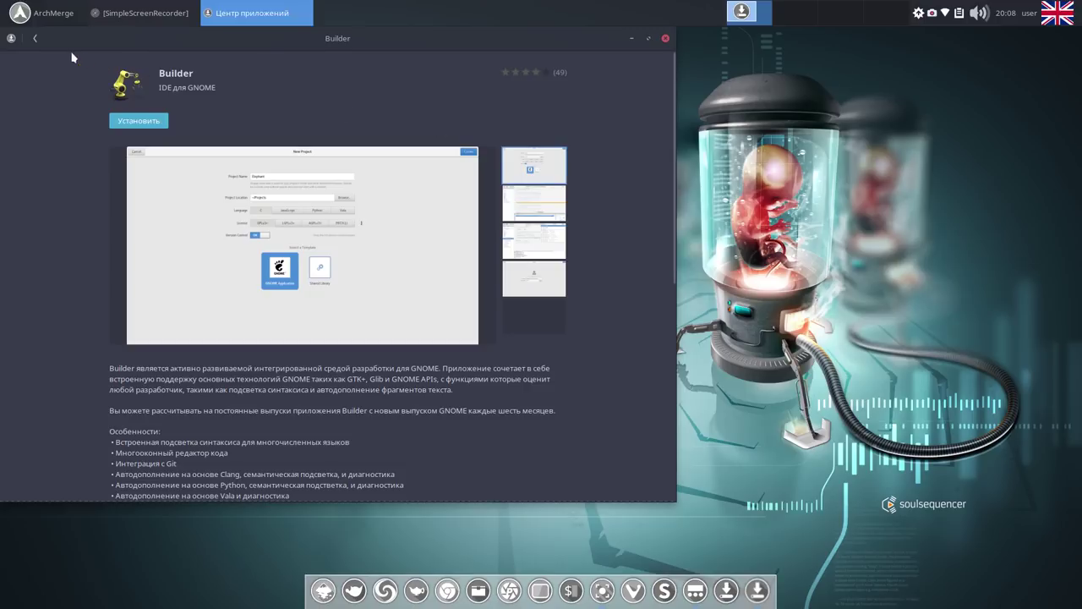
click(34, 41)
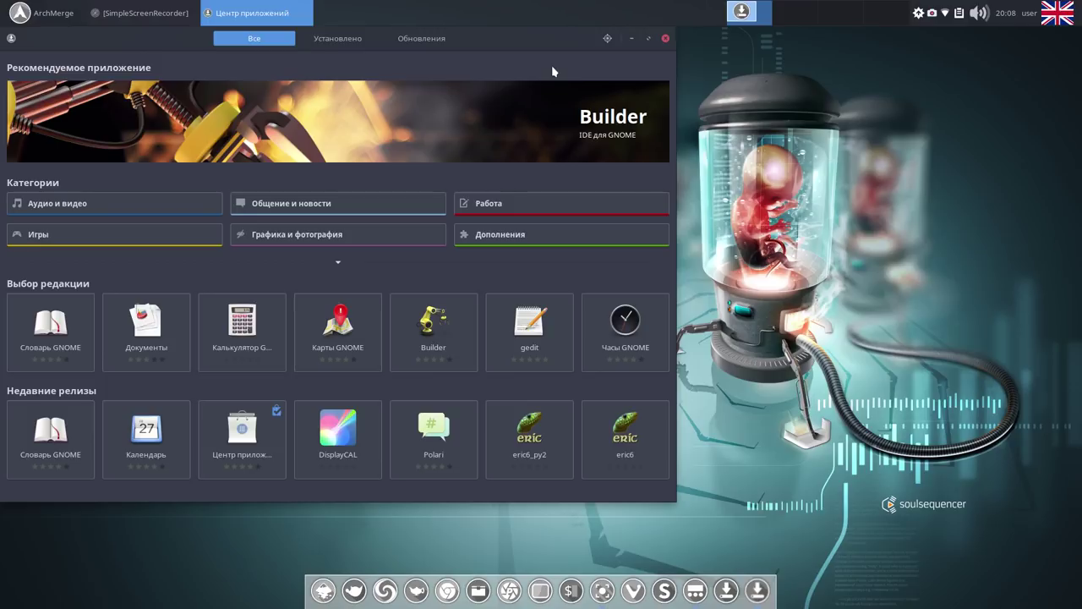
text(c )
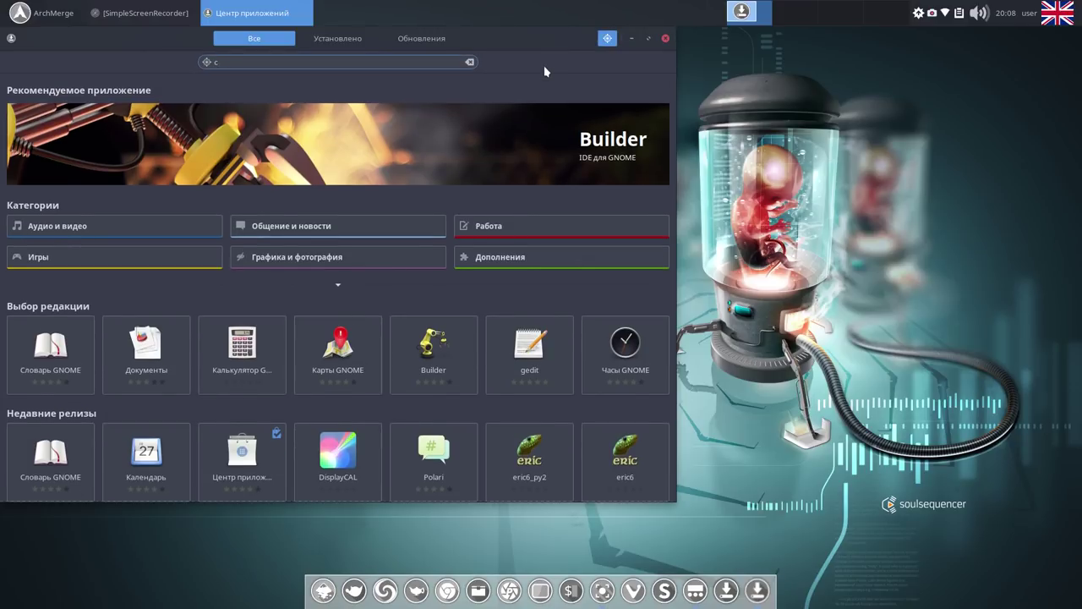
text(on)
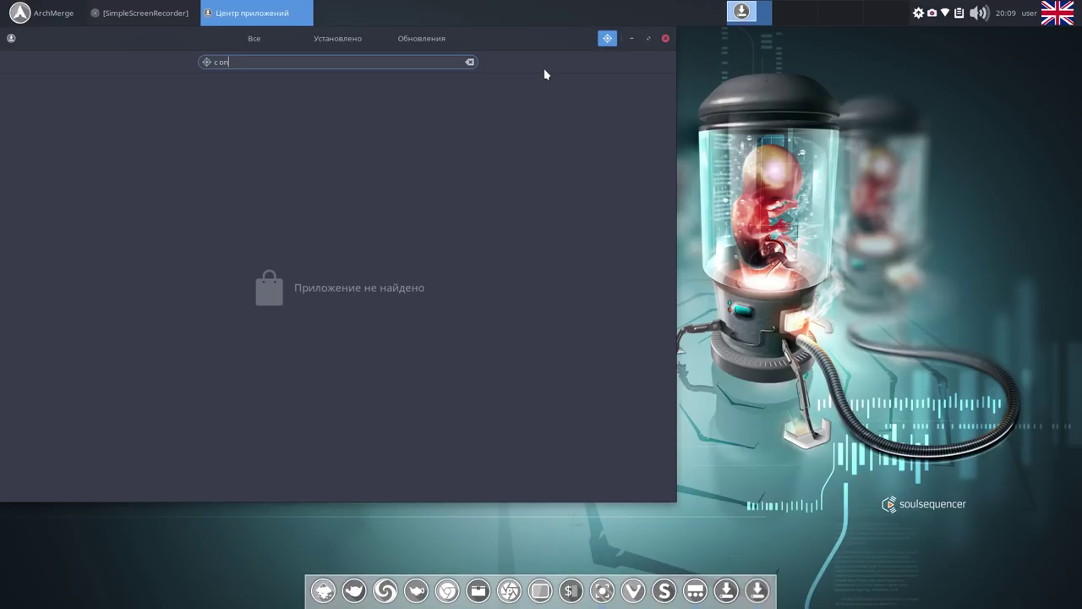
text(ky-man ager)
Correct the search text so it reads conky-manager.
click(259, 61)
click(216, 62)
key(BackSpace)
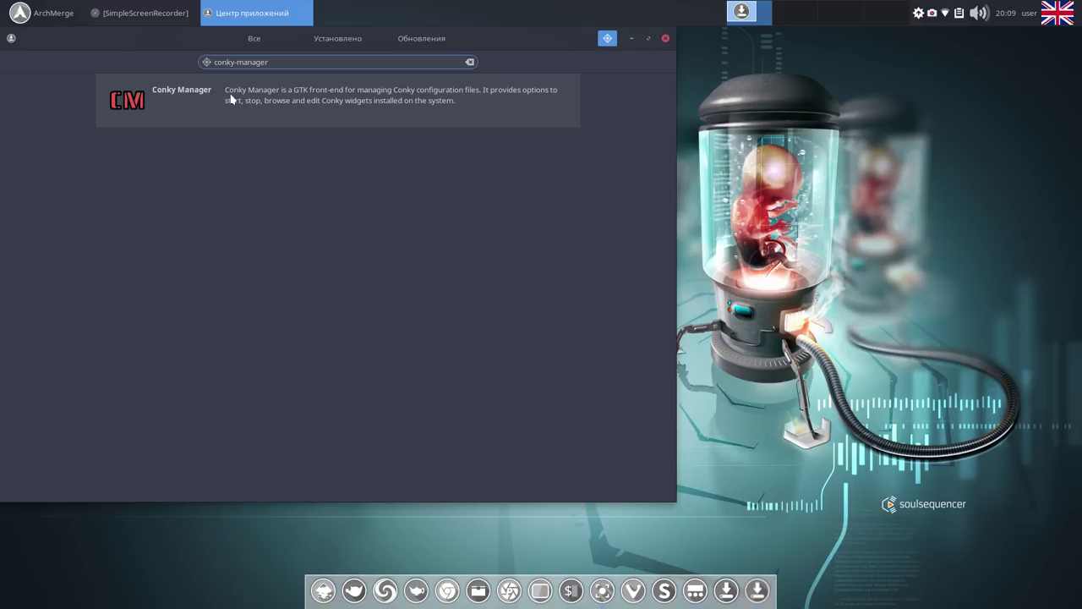
Install Conky Manager from its details page and launch it.
click(231, 99)
click(153, 123)
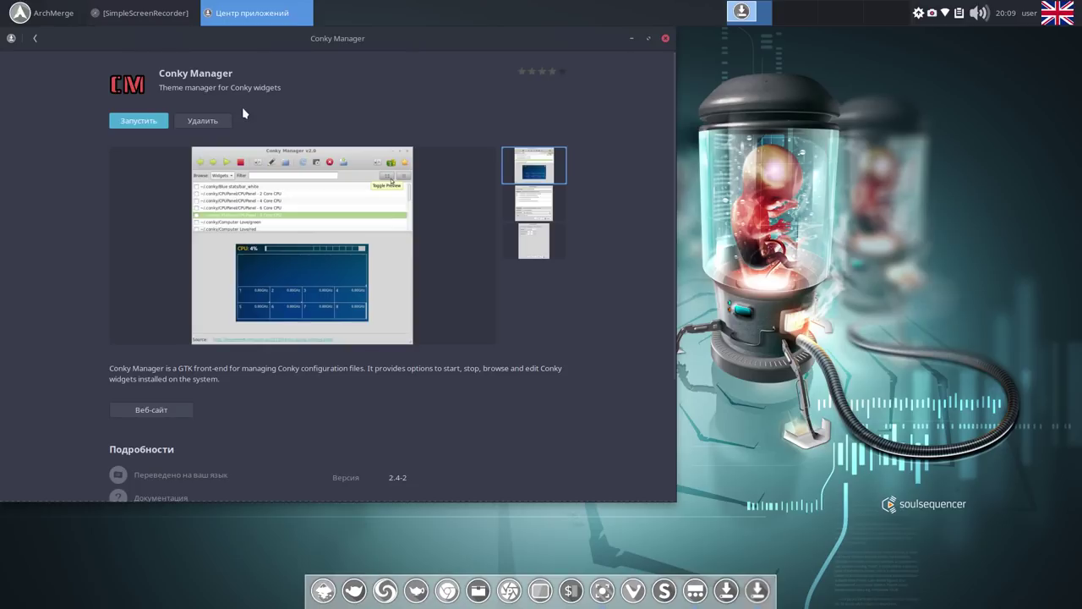
click(139, 121)
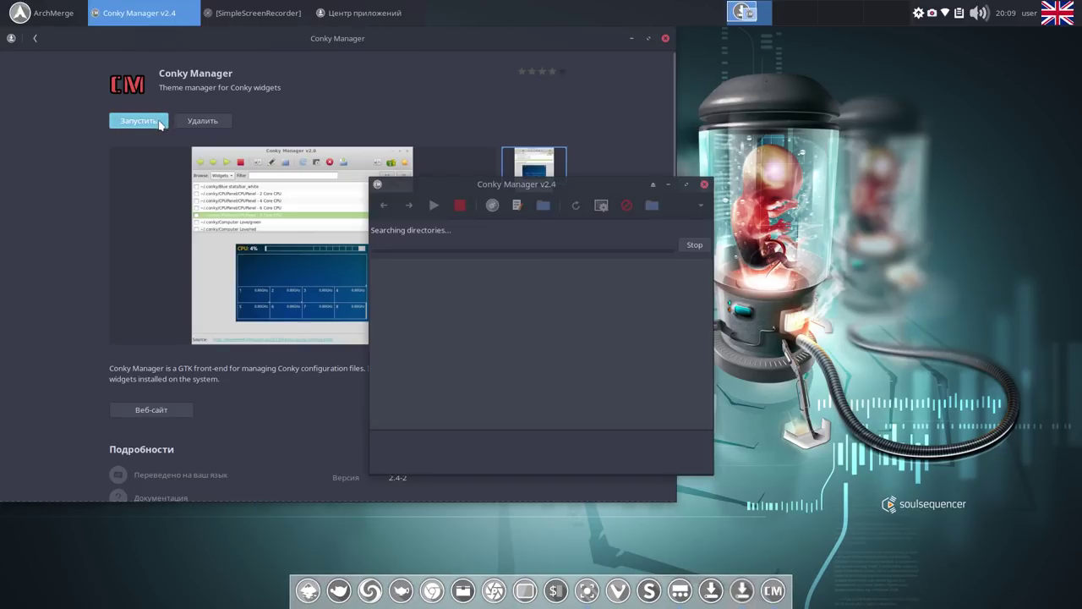
Close the app center and enable the ~/.conky/Gotham/Gotham widget in Conky Manager.
click(665, 38)
drag(584, 183, 445, 101)
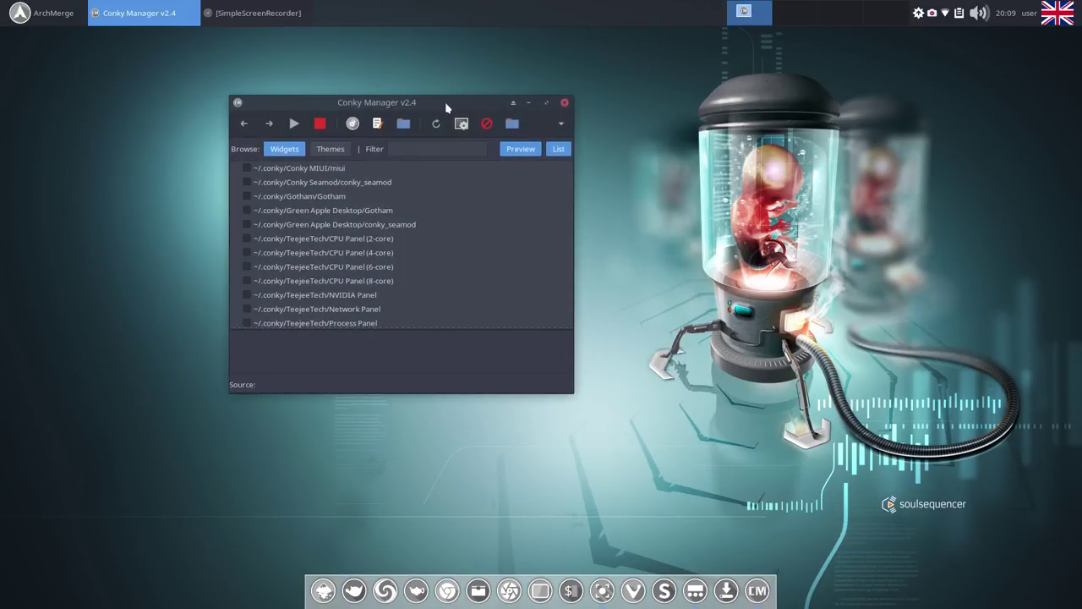
click(337, 196)
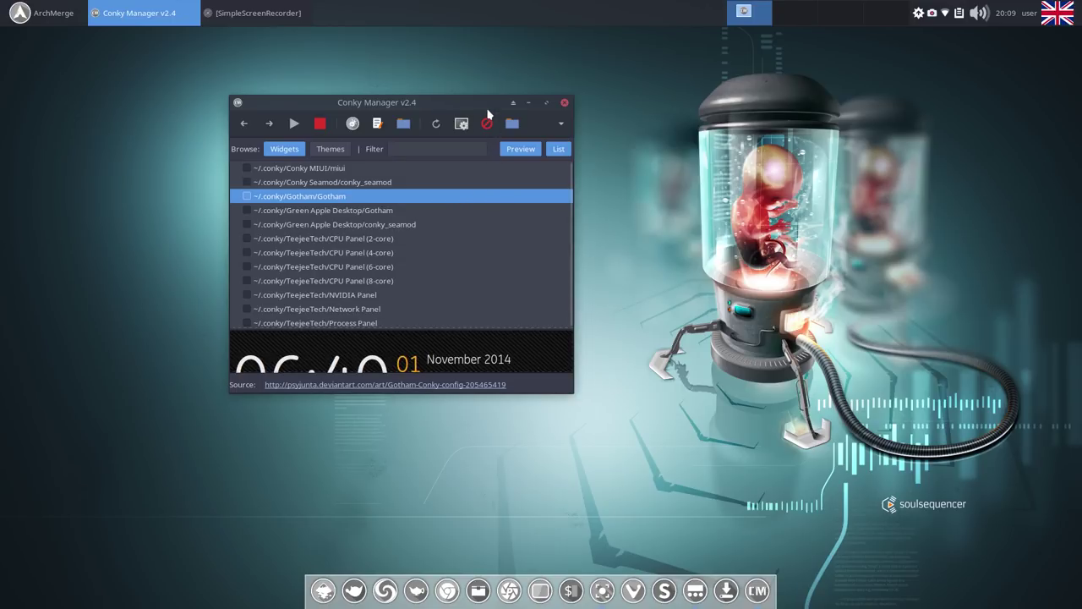
click(246, 196)
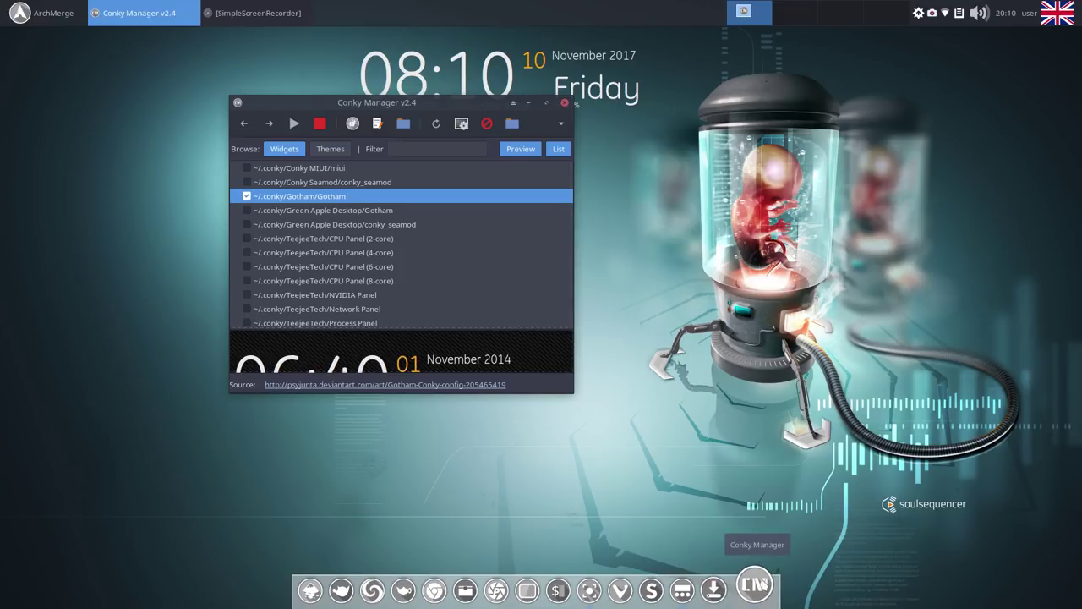
Pin Conky Manager to the dock and close it.
right_click(760, 596)
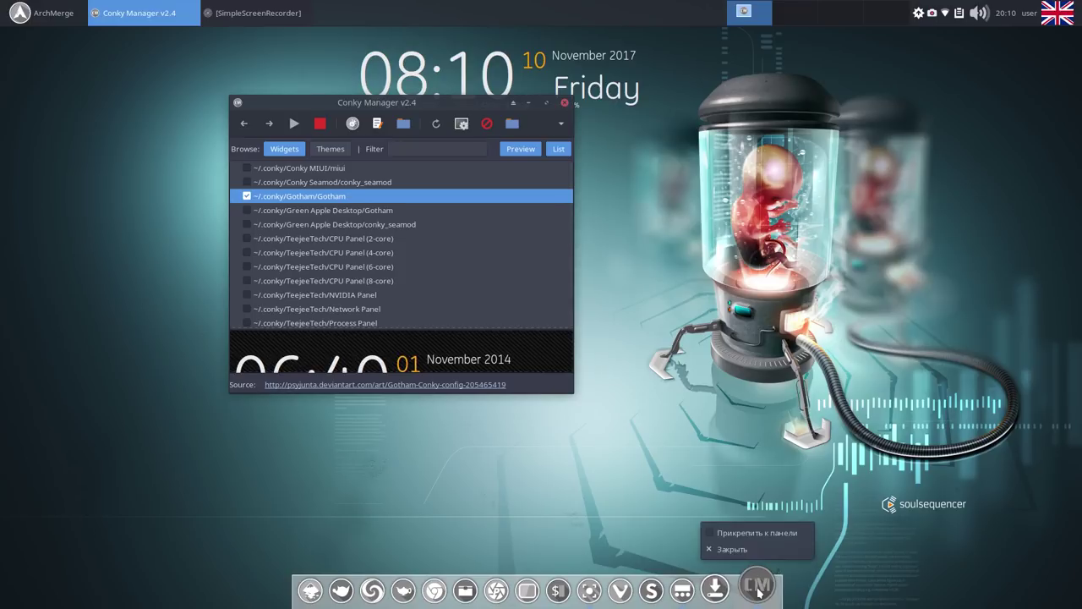
click(710, 531)
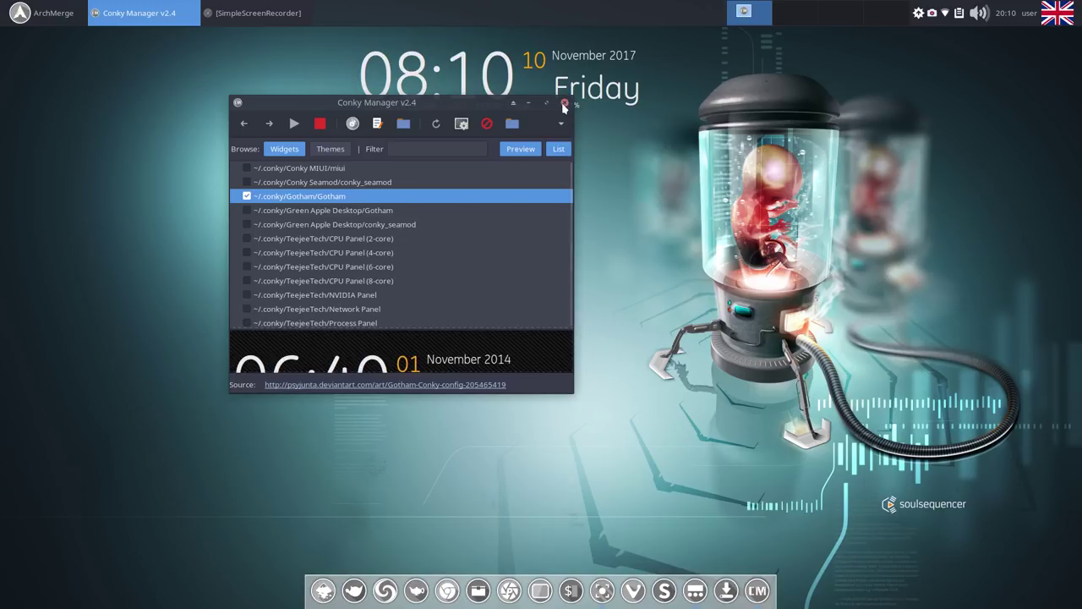
click(563, 103)
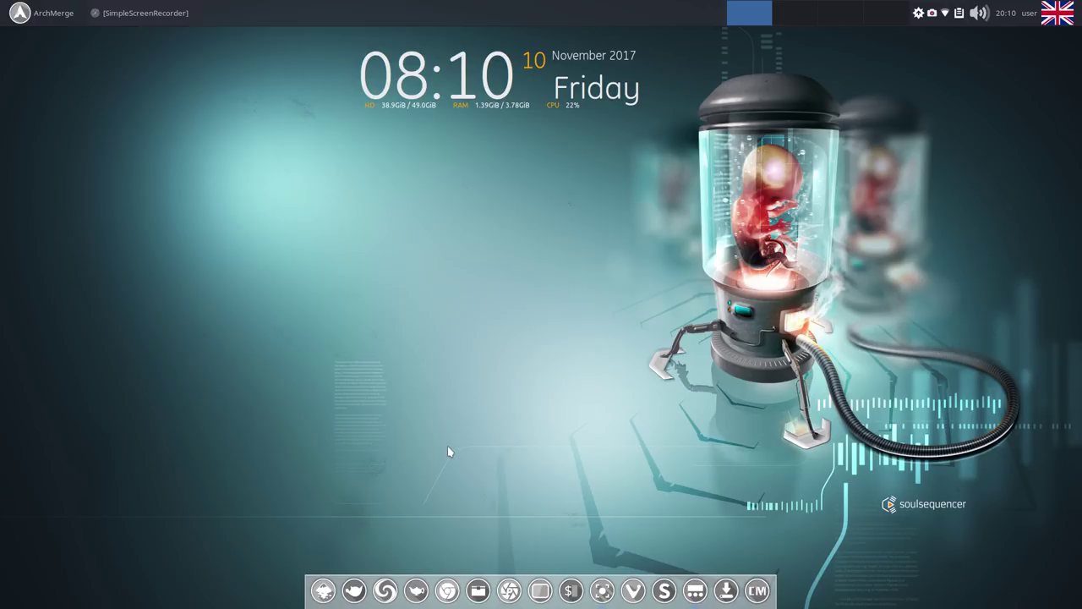
Open Thunar in Загрузки and add a second tab showing /home/user.
click(479, 583)
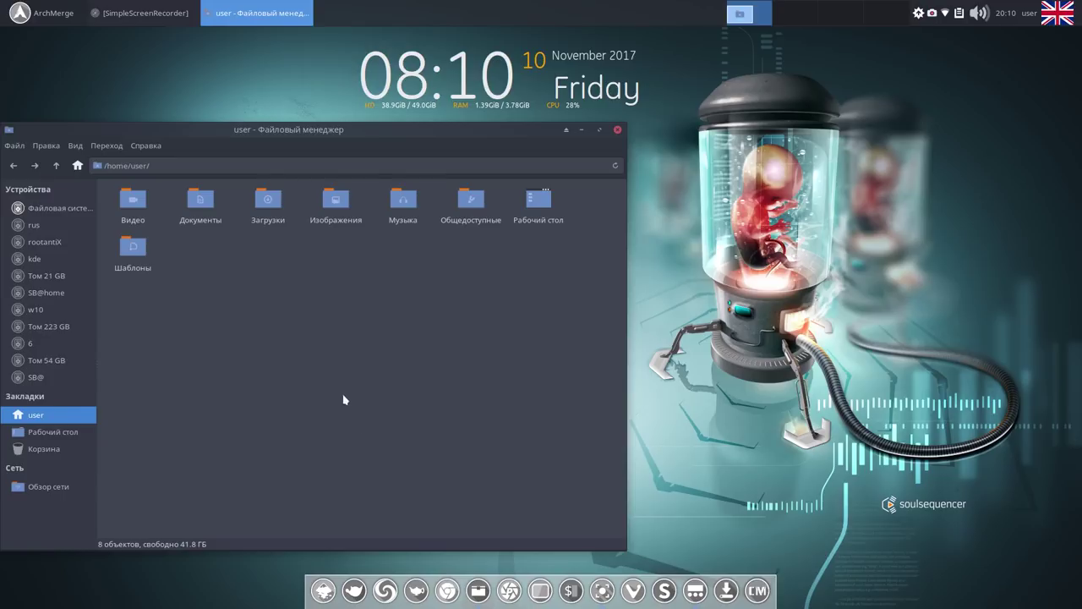
click(270, 205)
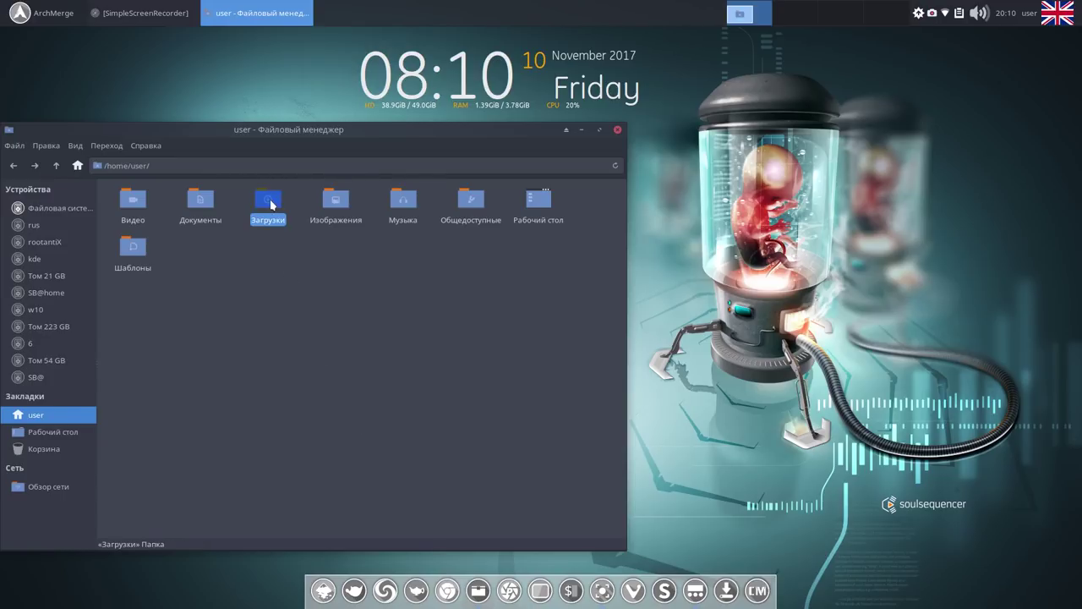
double_click(270, 205)
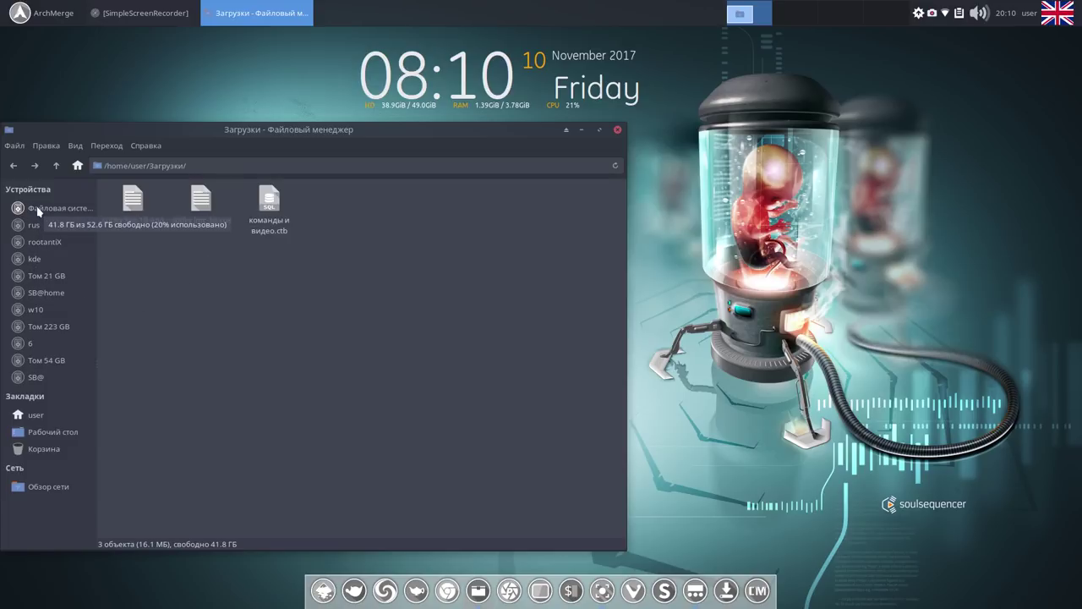
right_click(59, 438)
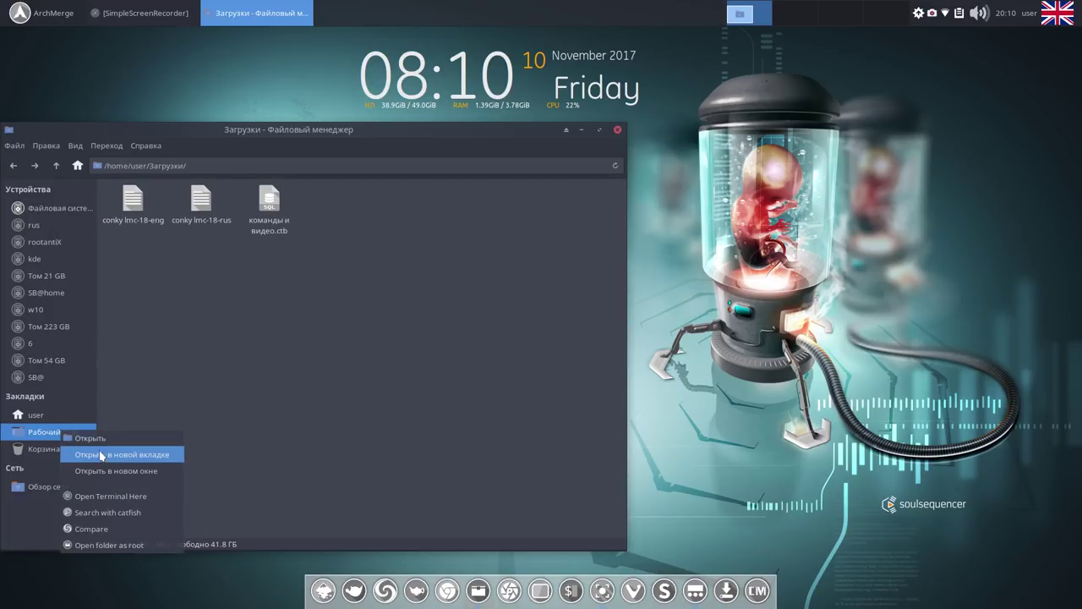
click(103, 453)
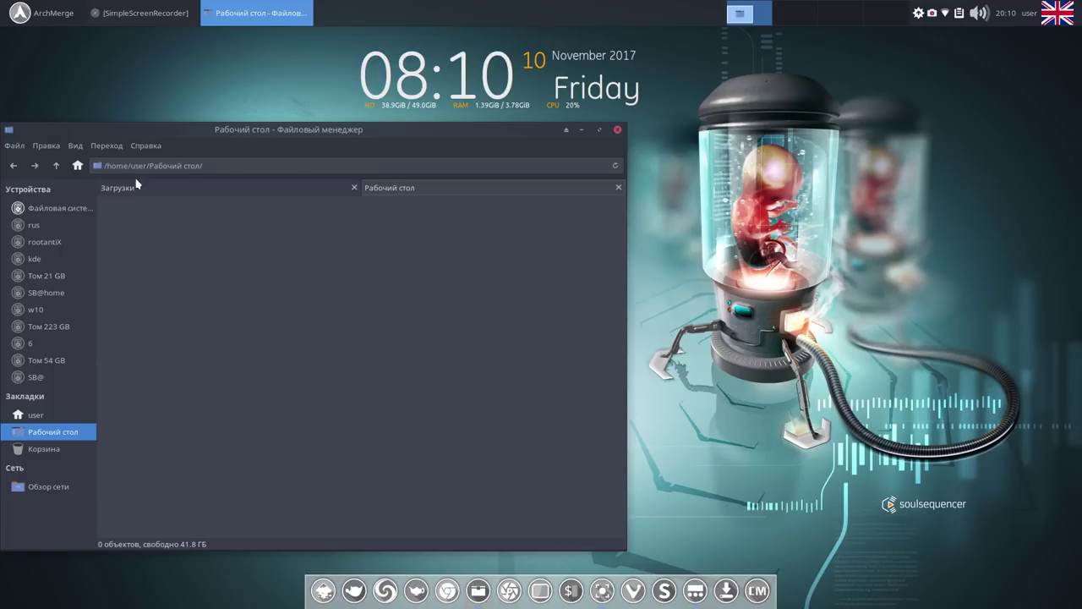
click(58, 166)
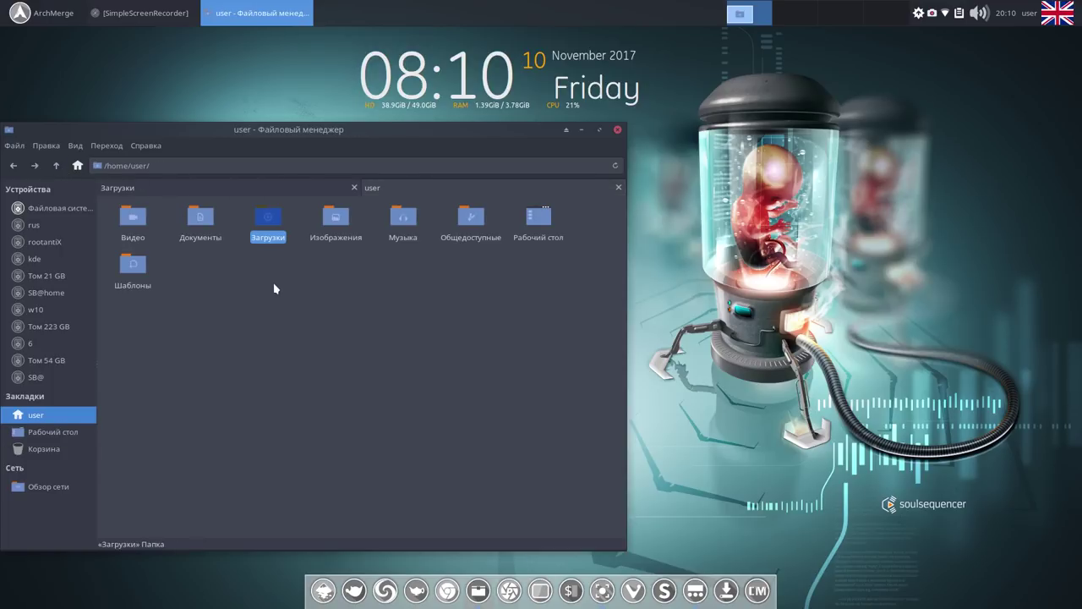
Show hidden files and open the .conky folder.
click(75, 145)
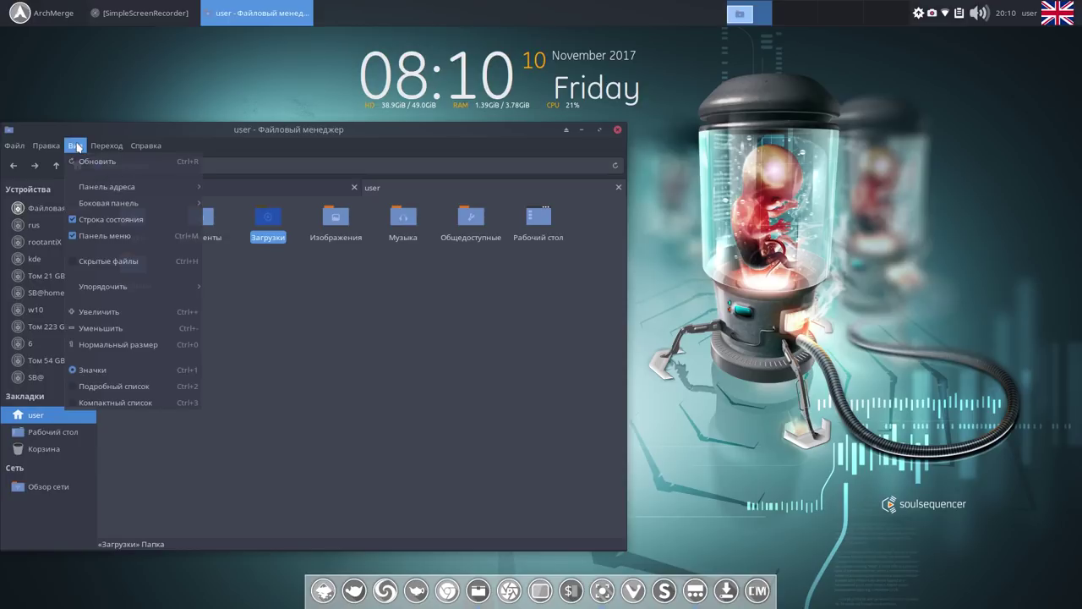
click(75, 262)
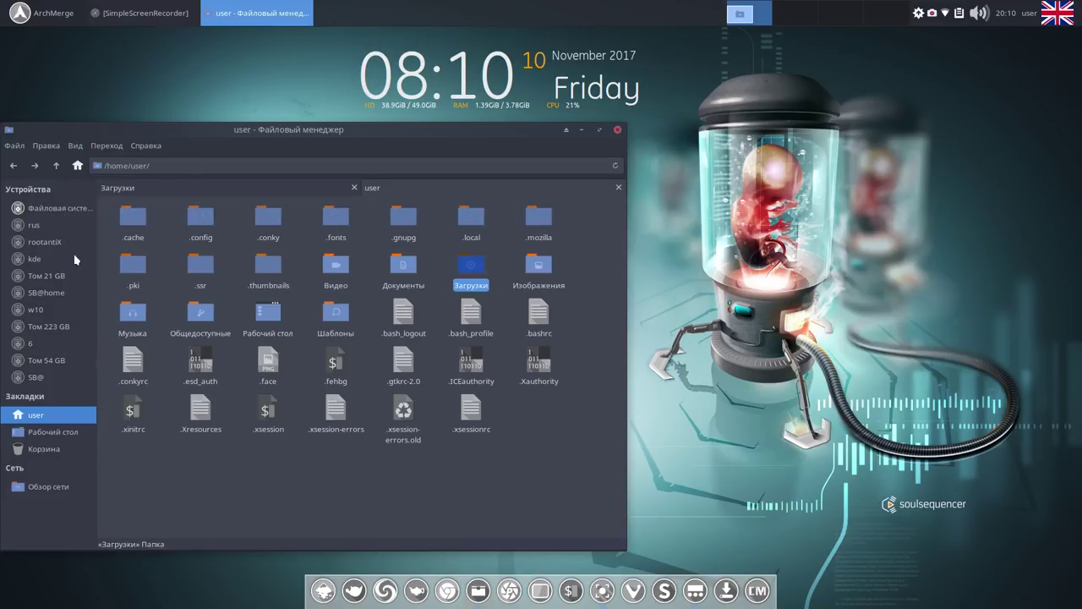
double_click(271, 220)
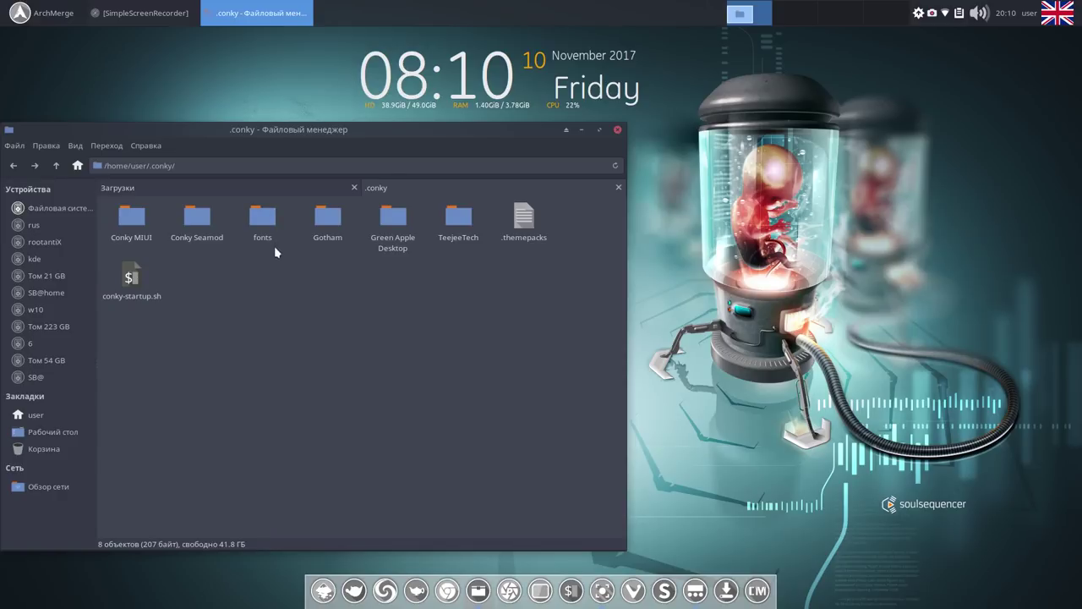
Delete Conky MIUI, Conky Seamod, fonts, Green Apple Desktop and TeejeeTech from .conky.
drag(109, 224, 304, 253)
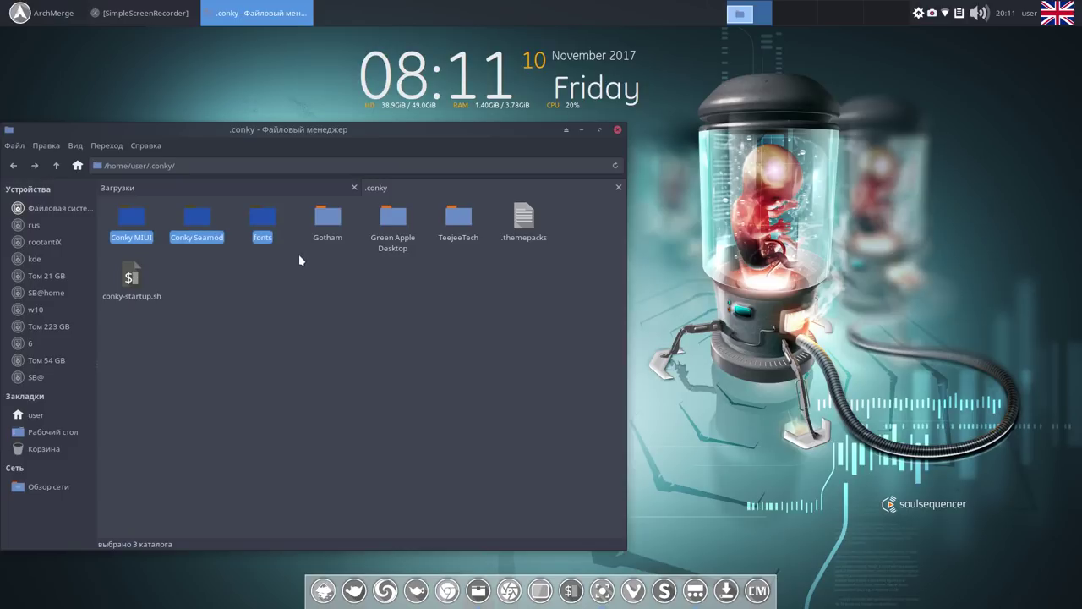
key(Delete)
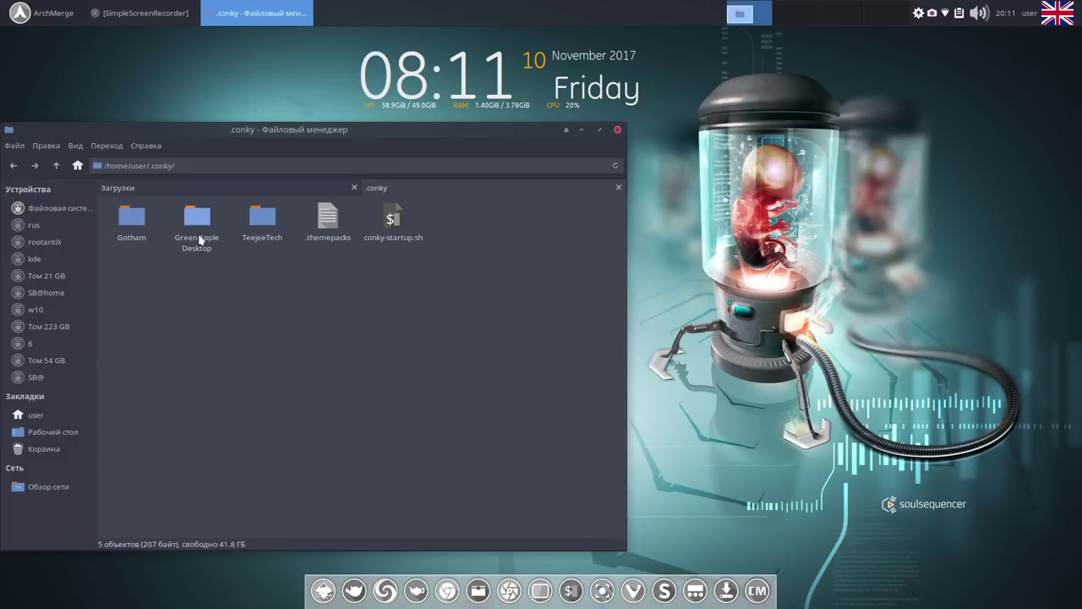
drag(180, 227, 276, 247)
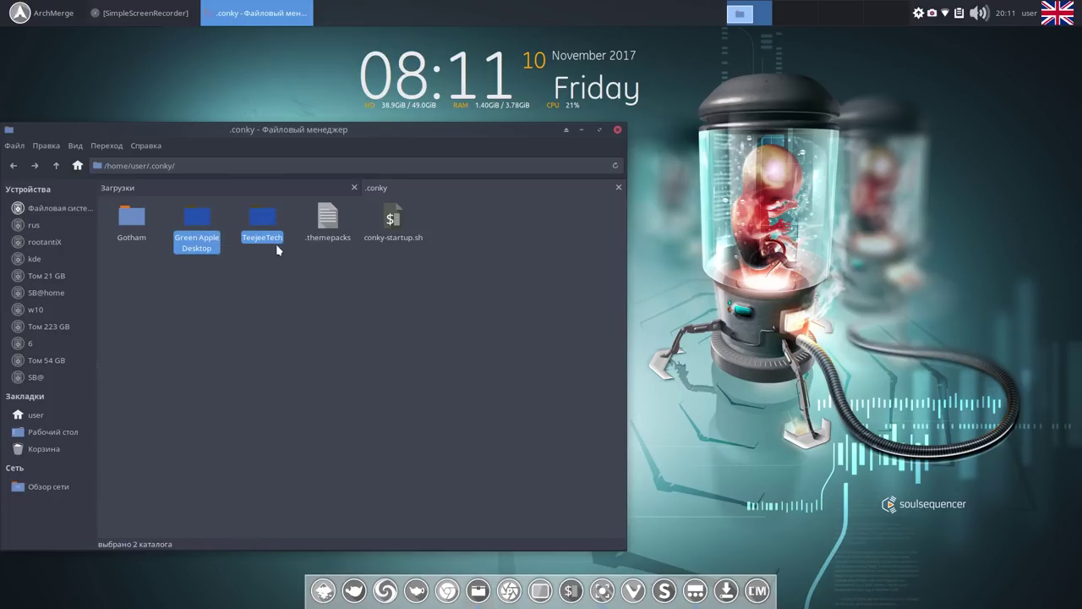
key(Delete)
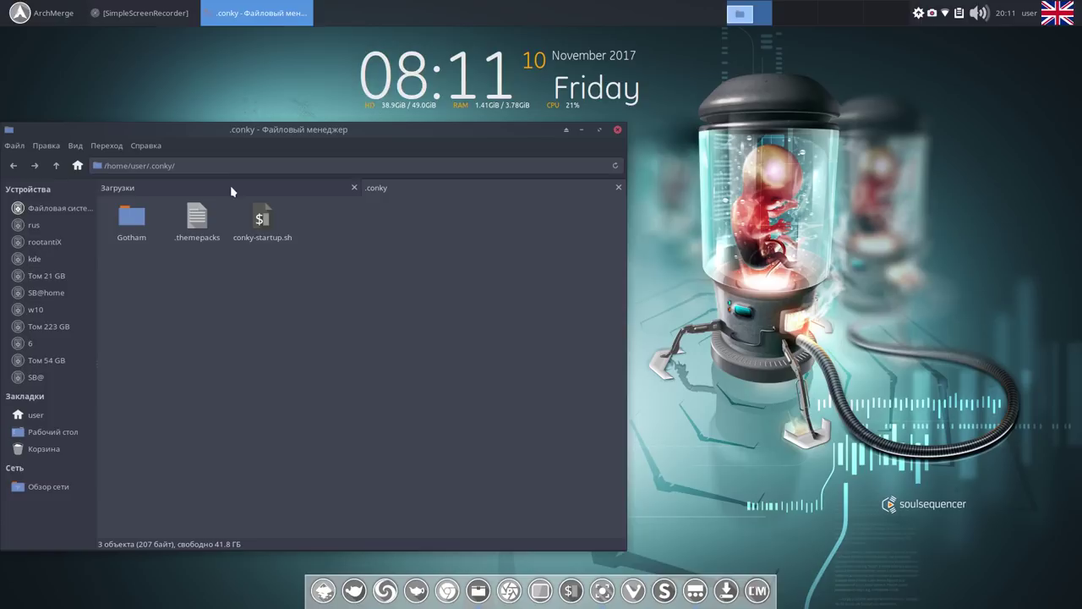
Copy conky lmc-18-rus and conky lmc-18-eng from the Загрузки tab.
click(230, 190)
click(203, 221)
ctrl+click(136, 237)
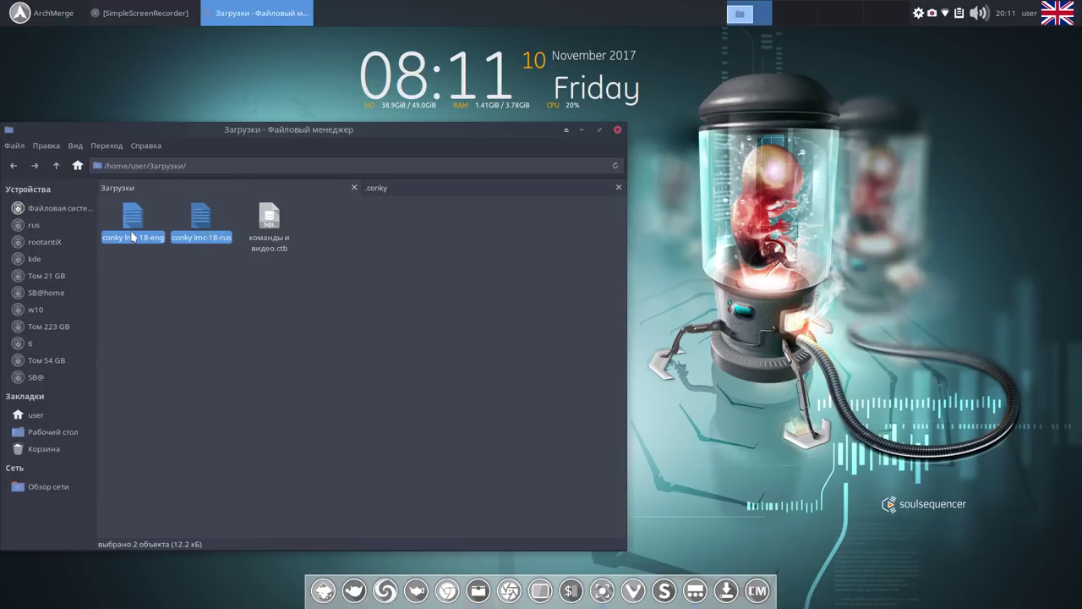
right_click(133, 237)
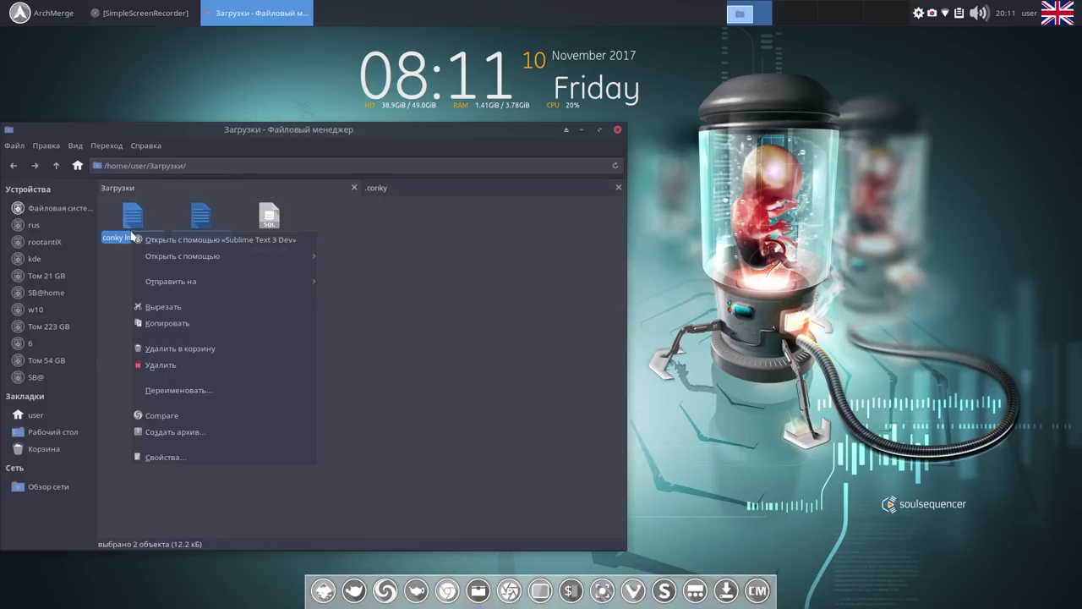
click(180, 324)
Paste both conky files into .conky and close the file manager.
click(401, 194)
right_click(326, 285)
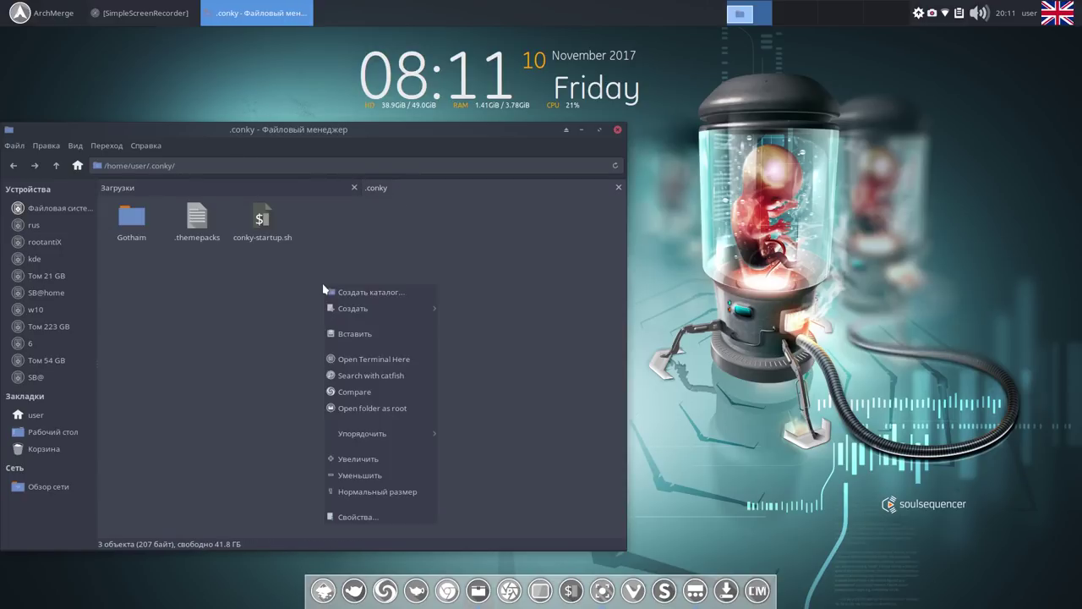
click(343, 334)
click(319, 330)
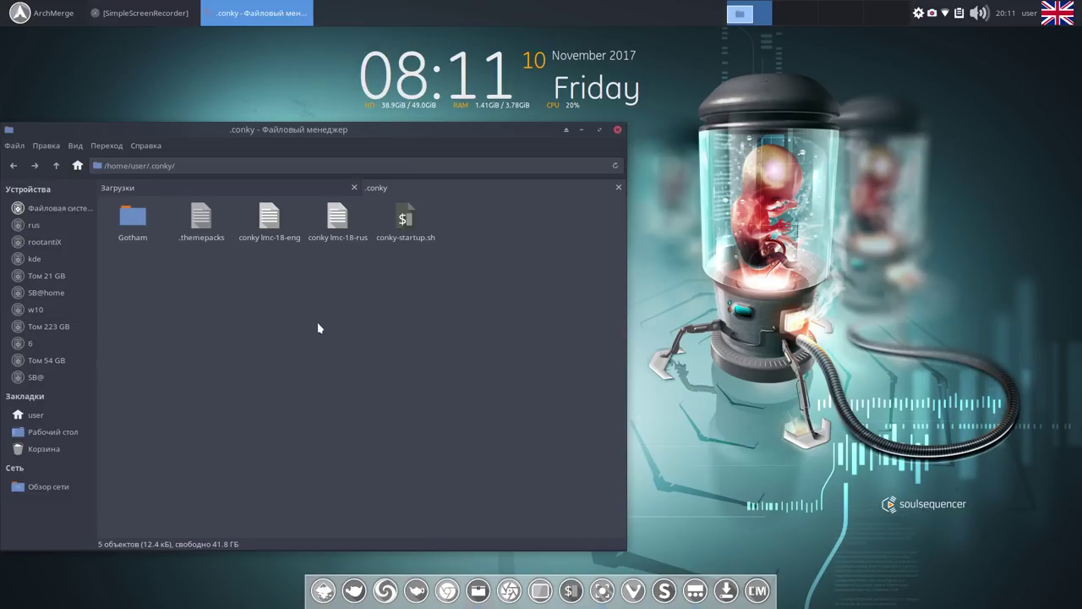
click(617, 131)
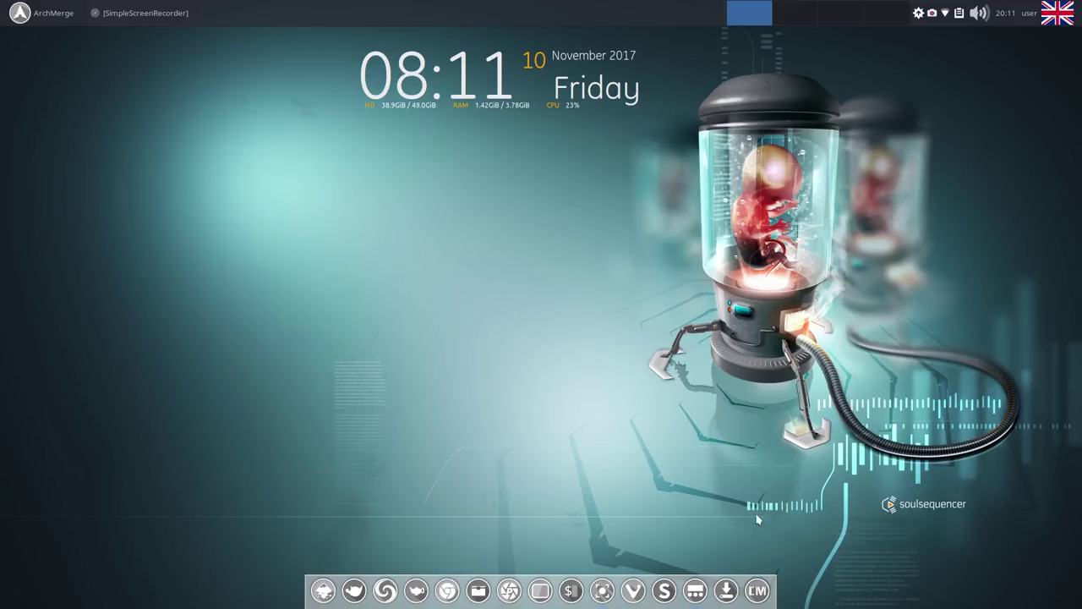
click(756, 585)
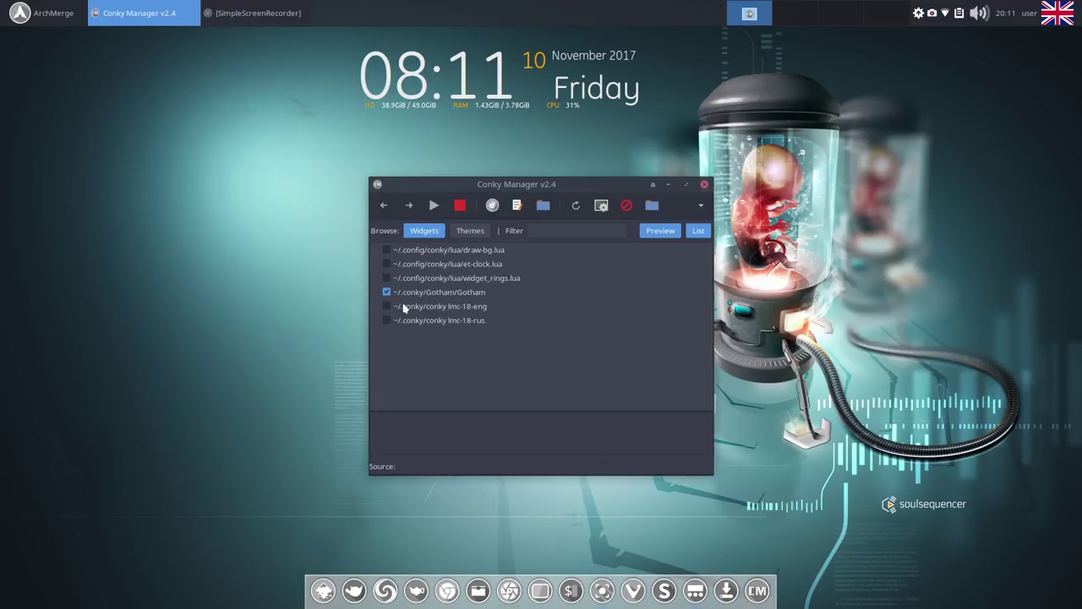
Switch off Gotham and enable the conky lmc-18-rus widget.
click(385, 292)
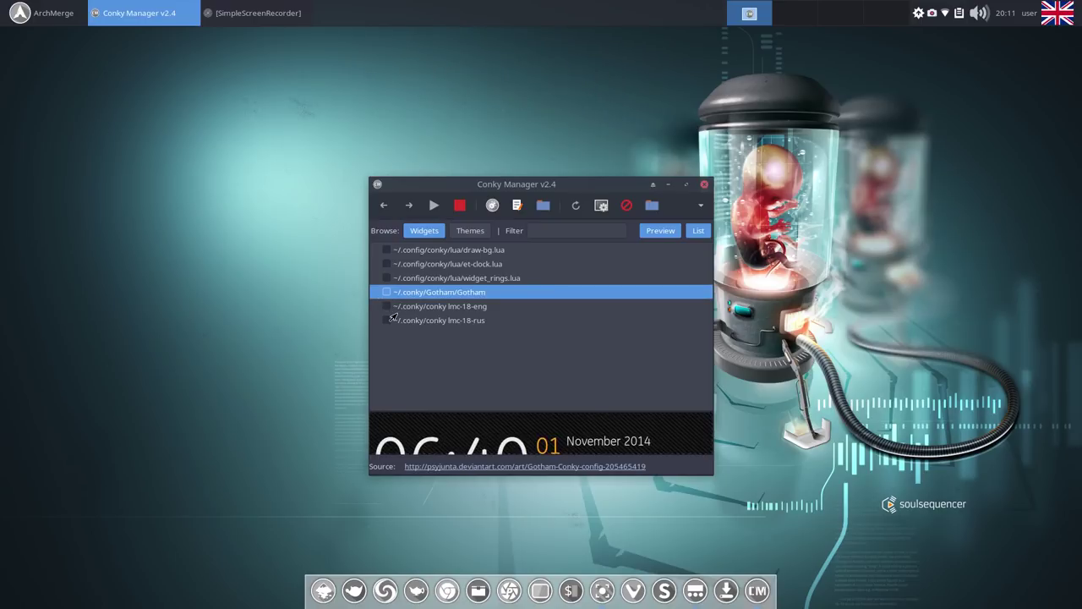
click(387, 320)
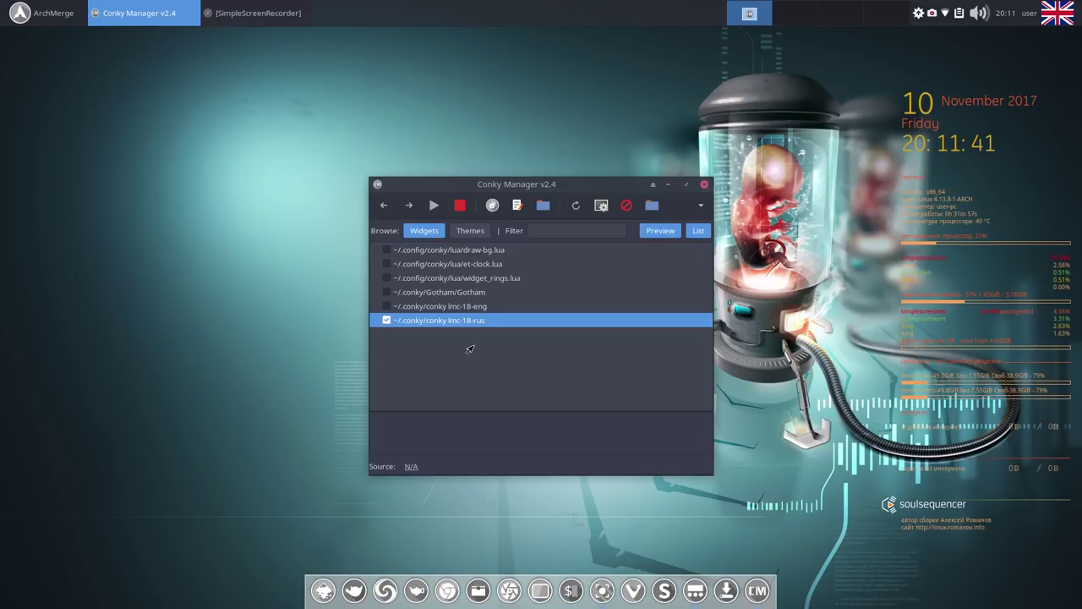
drag(448, 193, 425, 97)
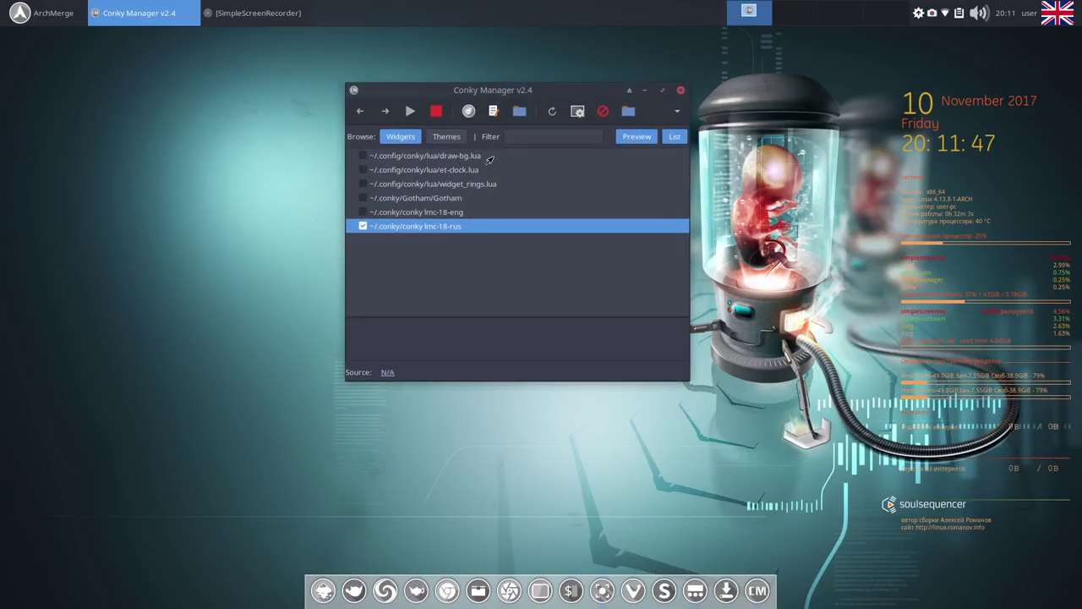
Open the lmc-18-rus widget editor on its Network tab, briefly opening Chromium and Gpick.
click(467, 111)
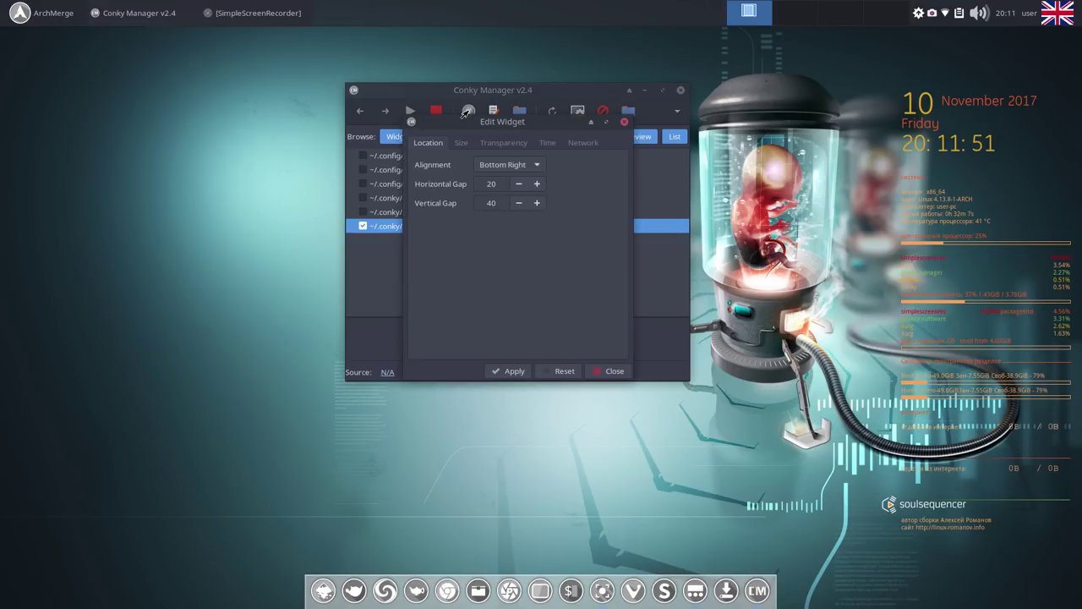
click(586, 142)
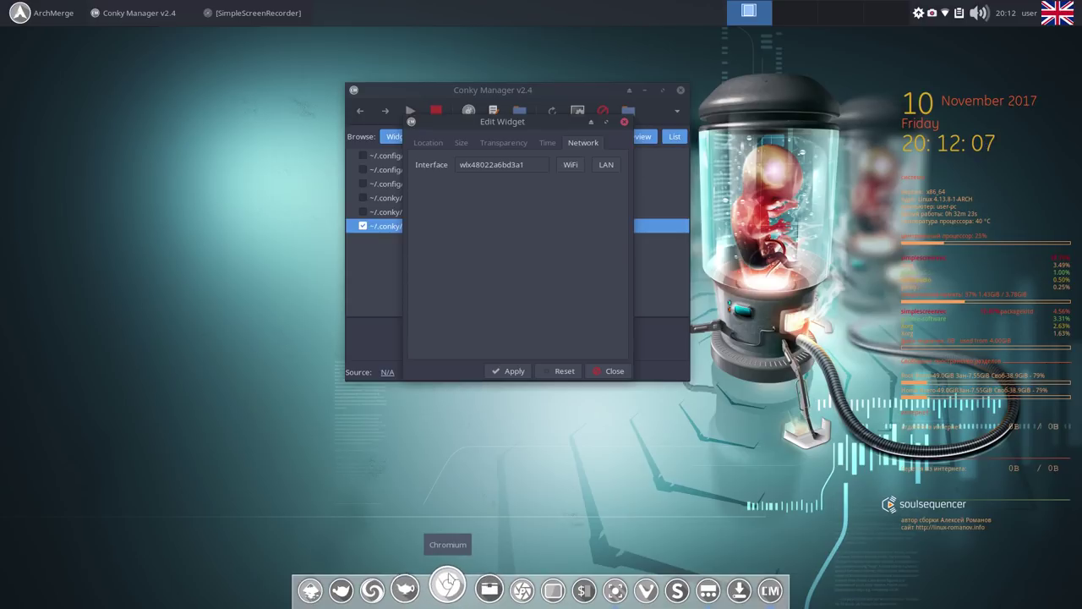
click(448, 588)
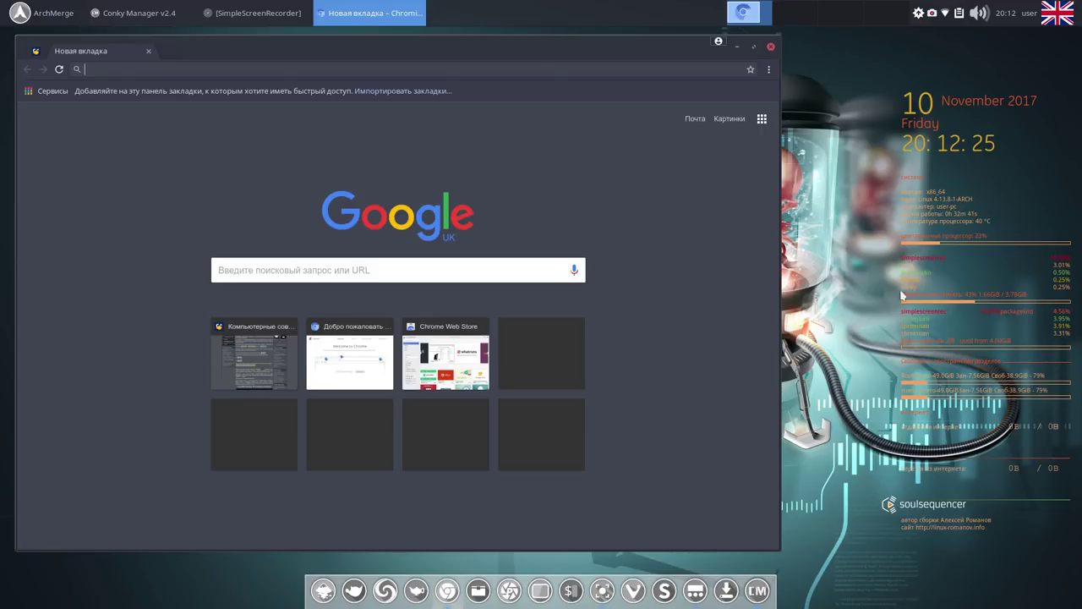
click(736, 48)
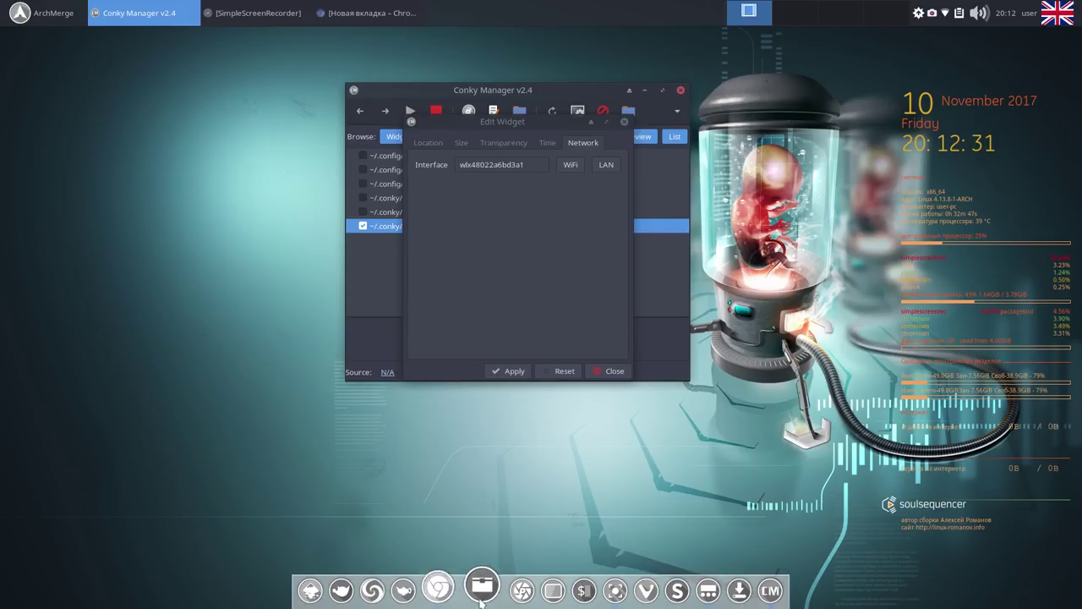
click(539, 587)
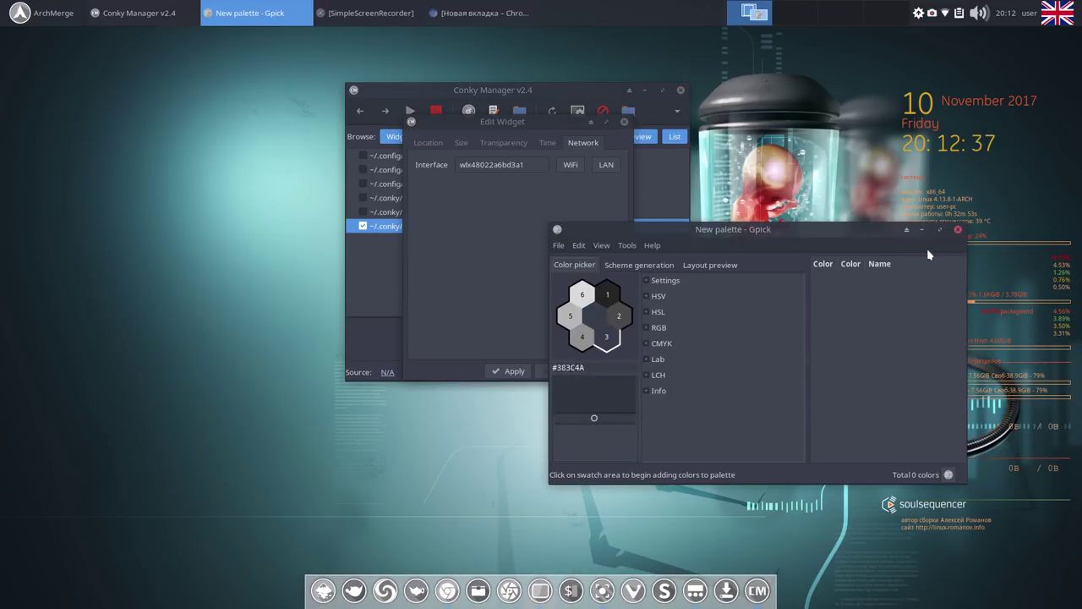
click(956, 231)
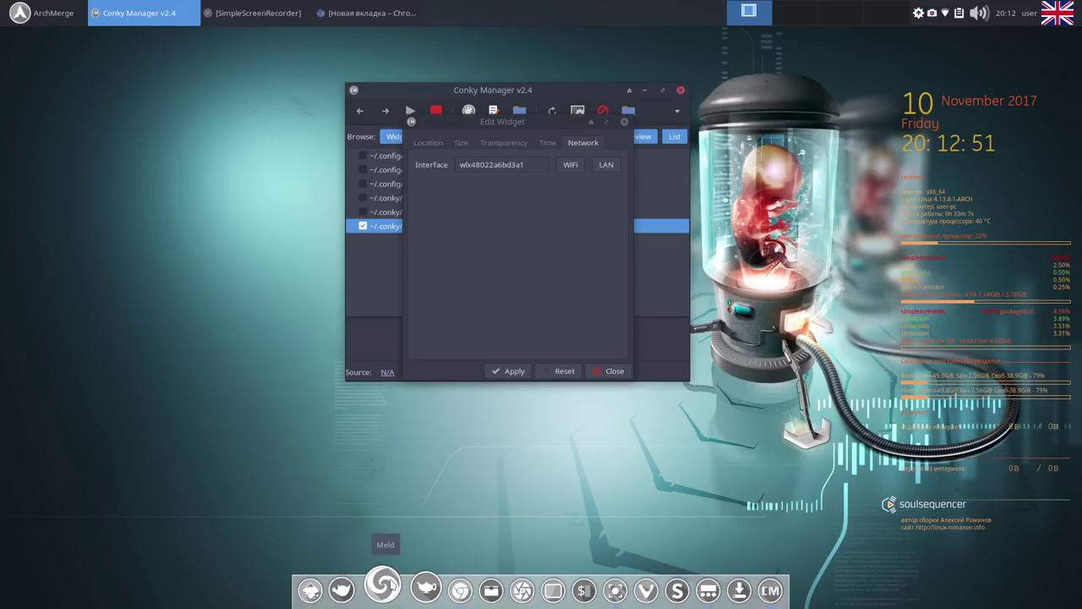
Run iwconfig in a terminal and select the interface name wlp0s29u1u3u4.
key(ctrl+alt+t)
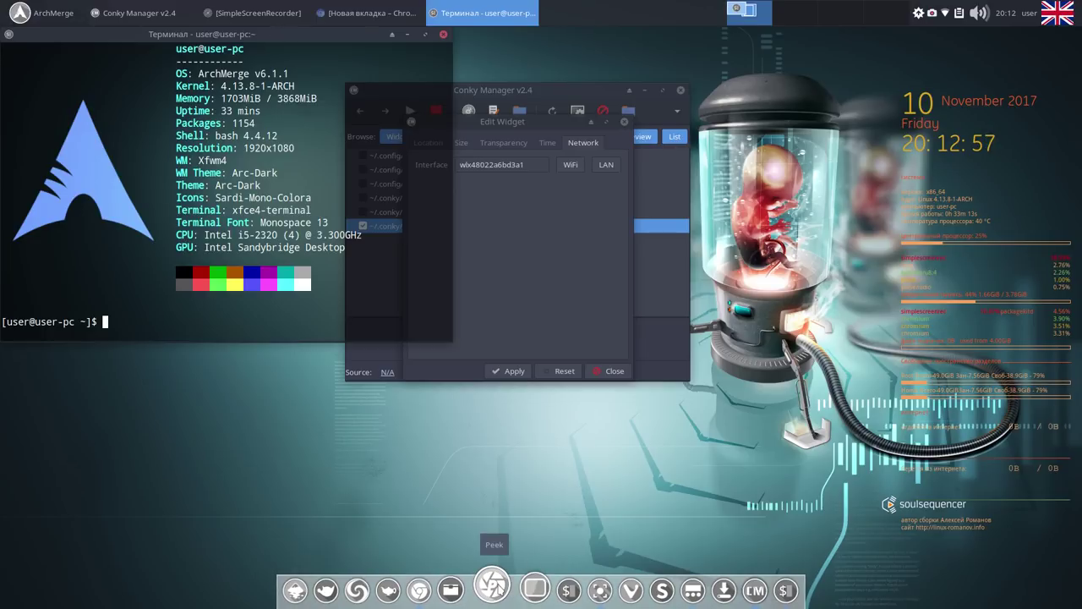
text(iwconfi)
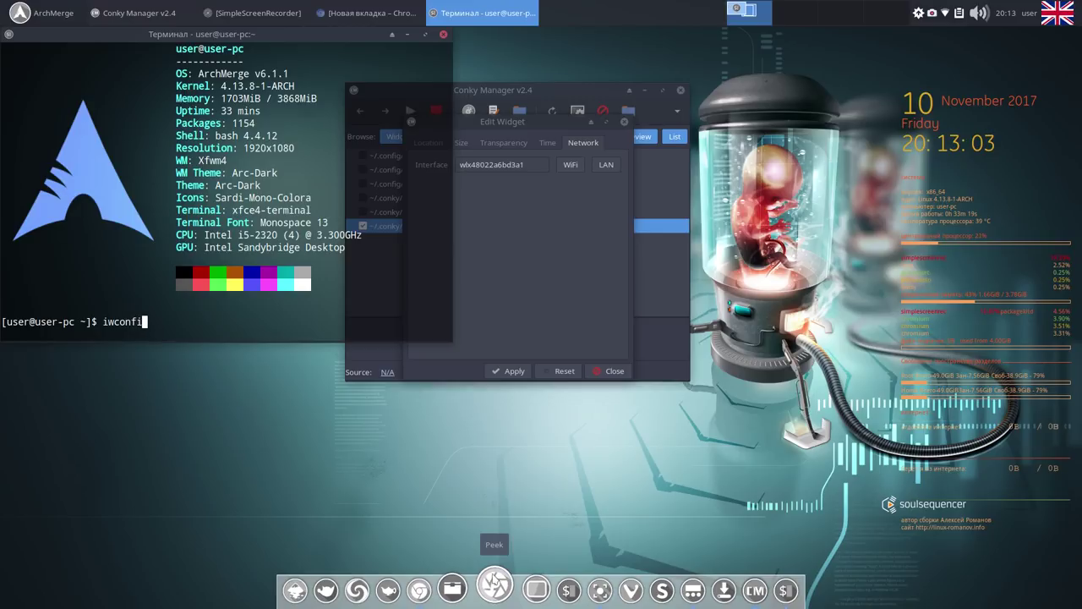
text(g)
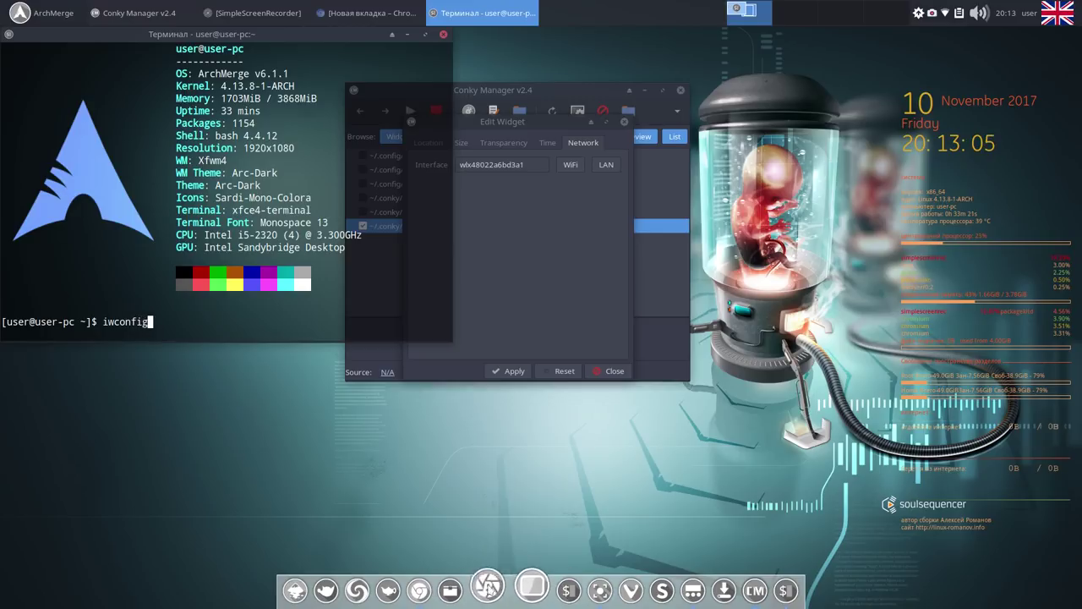
key(Return)
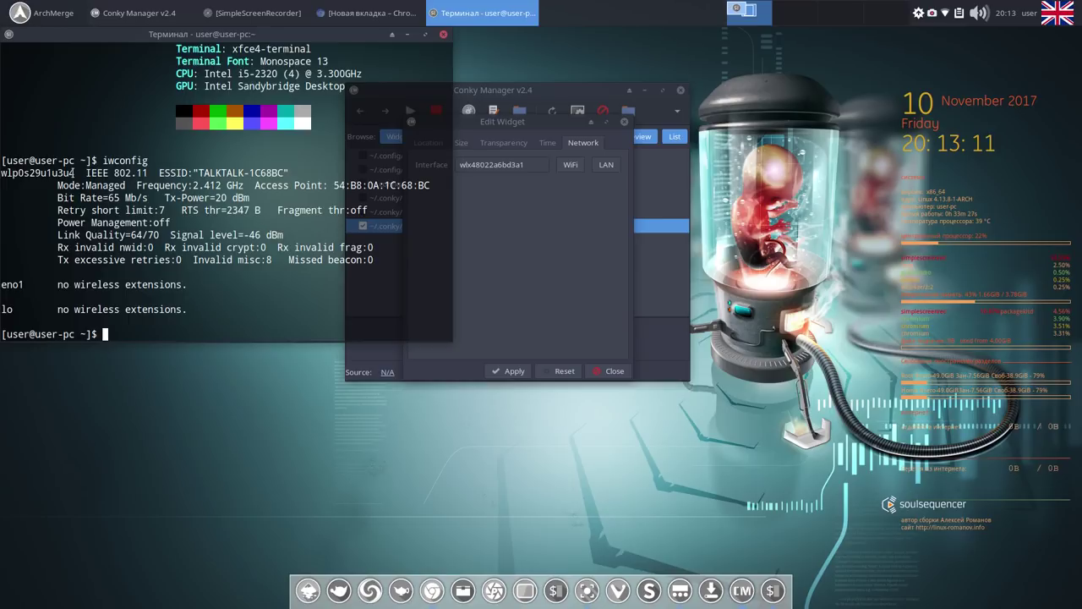
drag(73, 173, 1, 174)
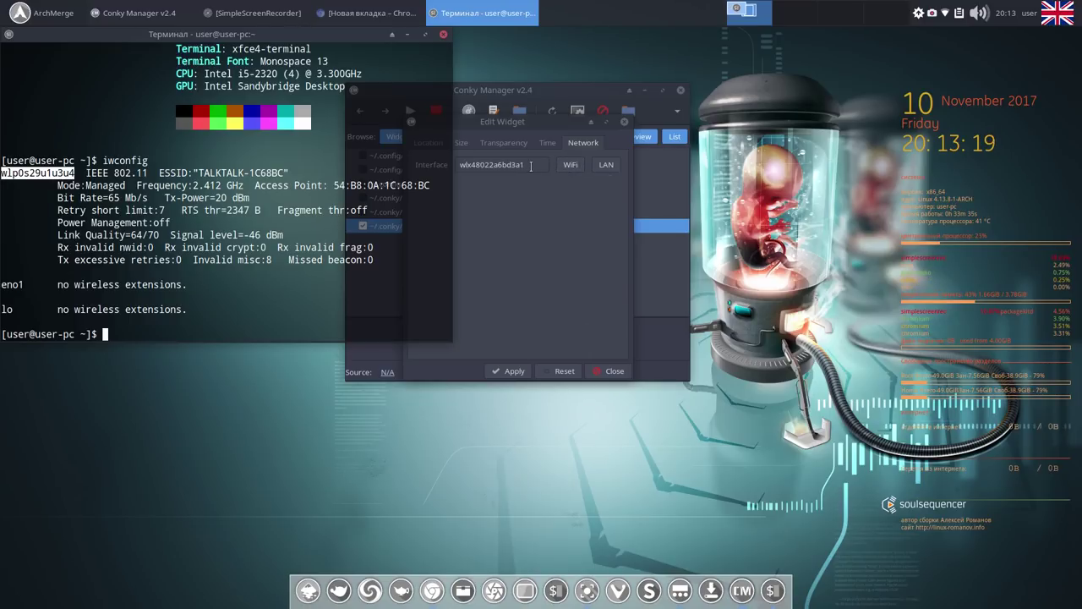
Replace the widget's Interface field value with wlp0s29u1u3u4.
click(531, 165)
drag(531, 166, 459, 166)
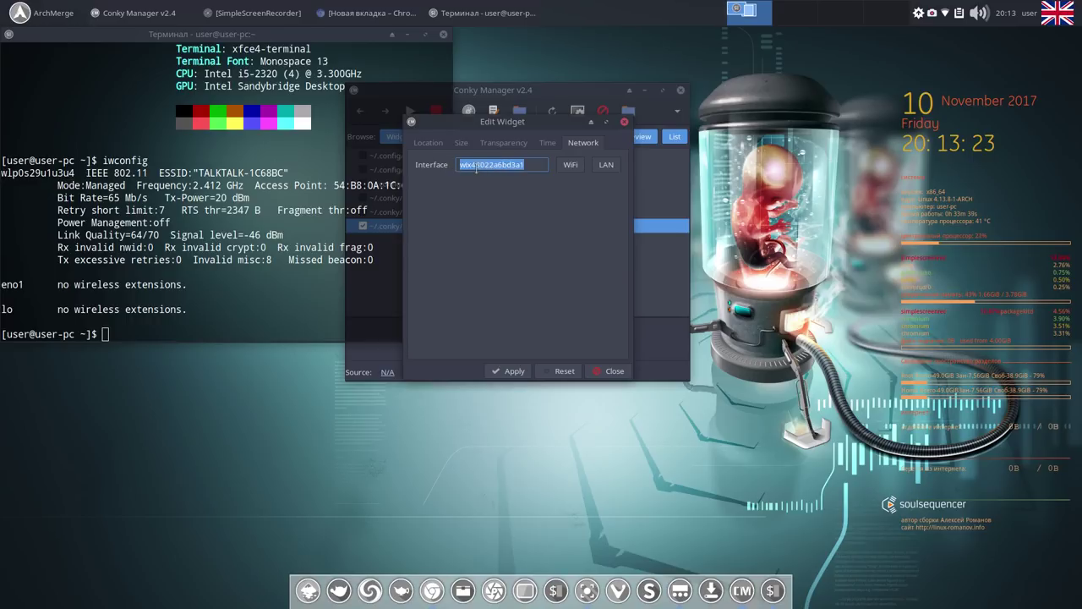
key(End)
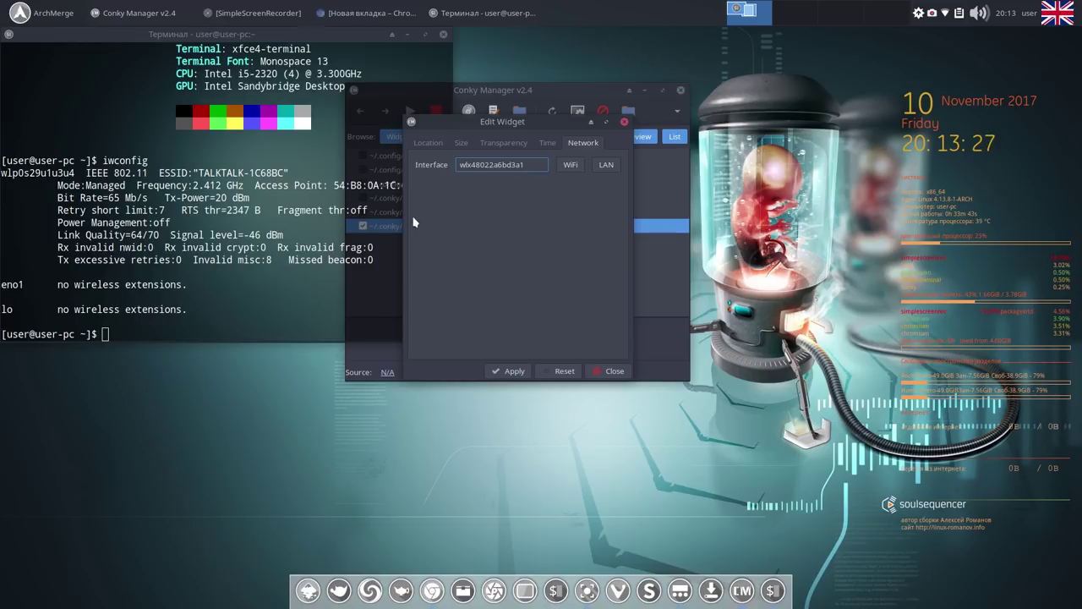
key(BackSpace)
key(BackSpace)
key(BackSpace)
key(BackSpace)
key(BackSpace)
key(BackSpace)
key(BackSpace)
key(BackSpace)
key(BackSpace)
key(BackSpace)
key(BackSpace)
key(BackSpace)
key(BackSpace)
key(BackSpace)
drag(75, 173, 0, 173)
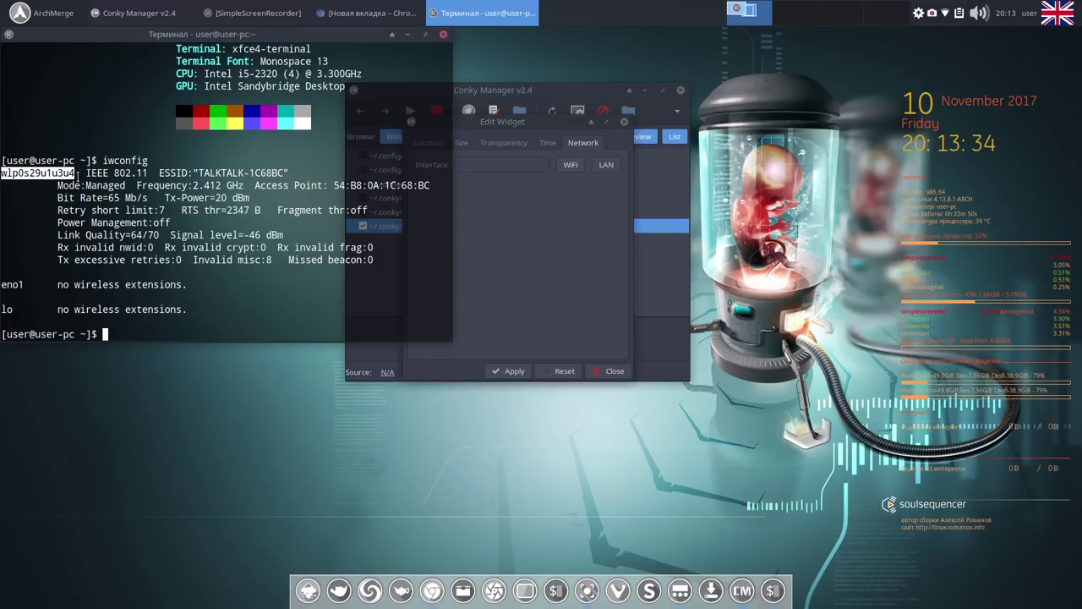
middle_click(496, 165)
drag(496, 164, 516, 165)
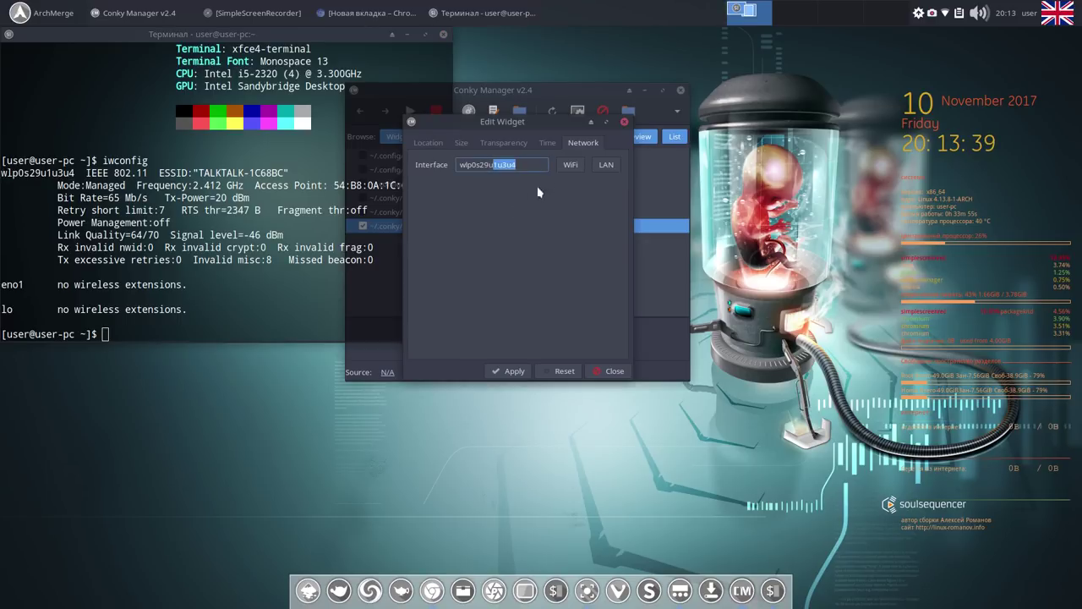
click(537, 164)
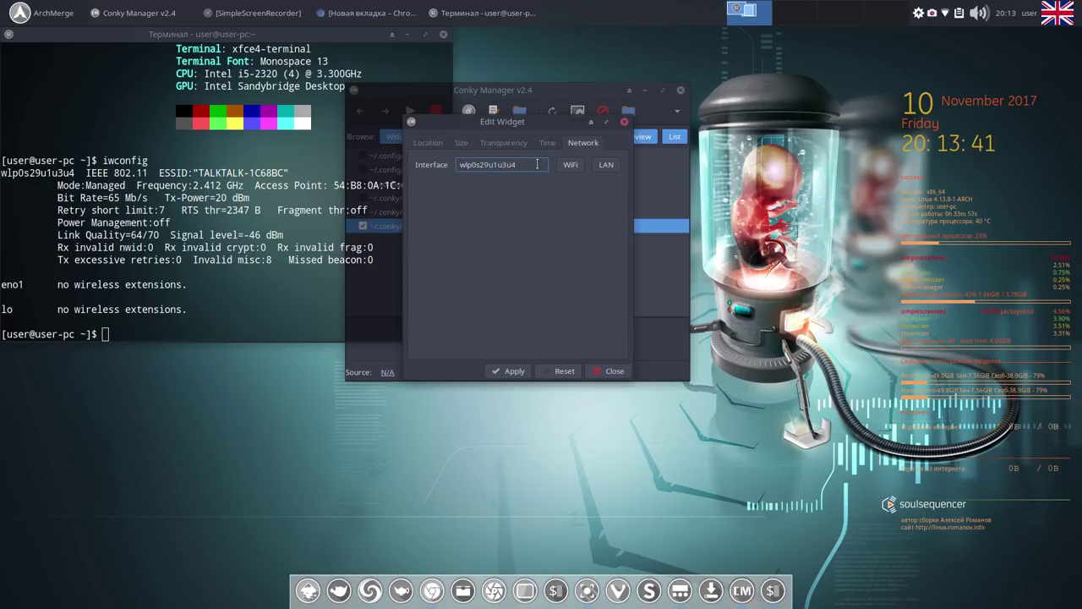
Apply the new interface, then close the editor and Conky Manager.
click(522, 370)
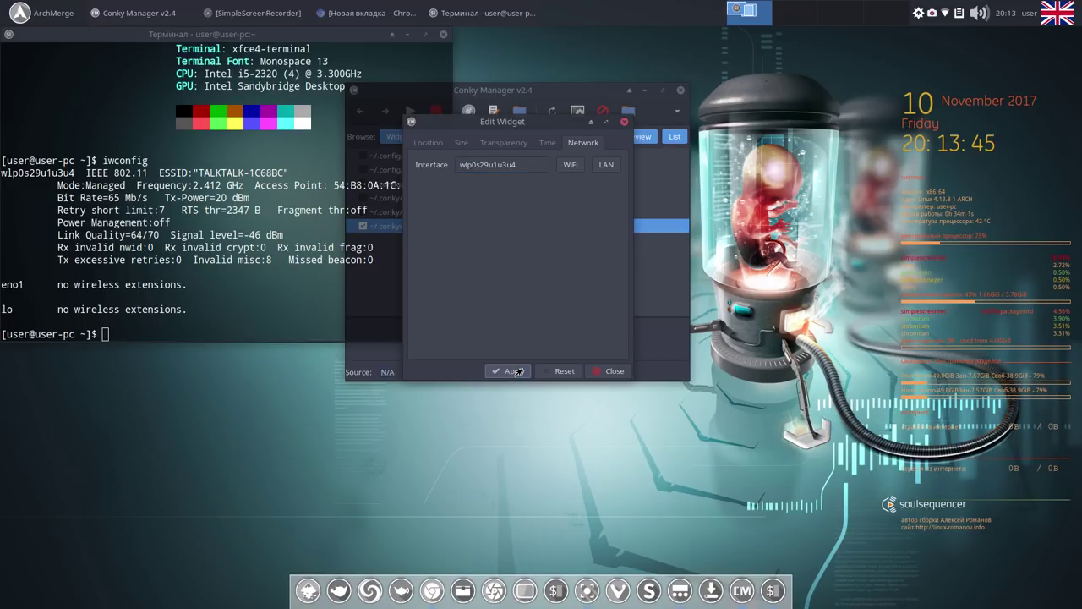
click(615, 371)
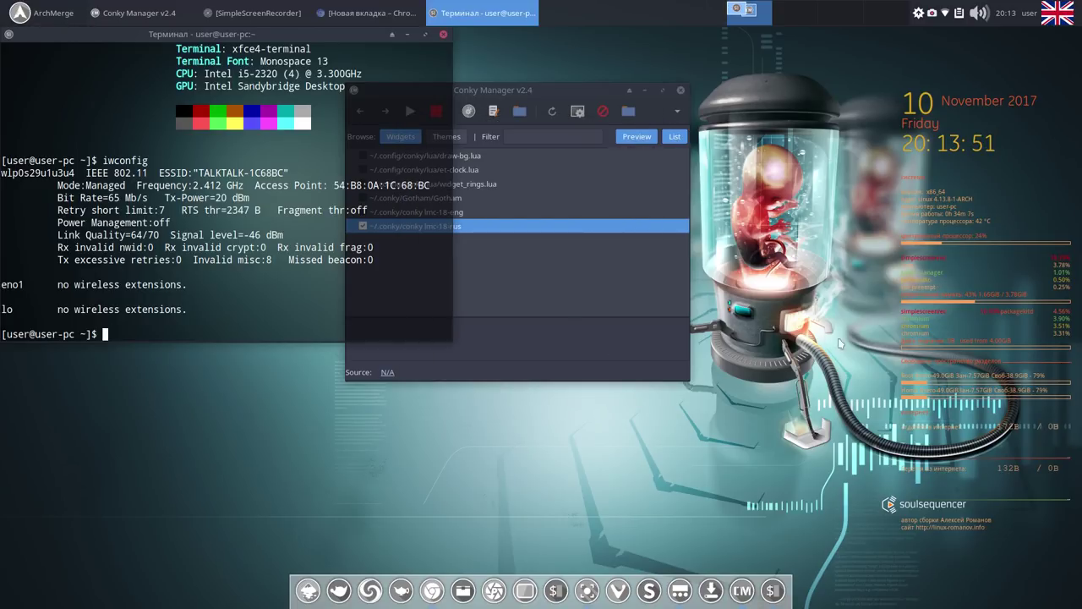
click(681, 92)
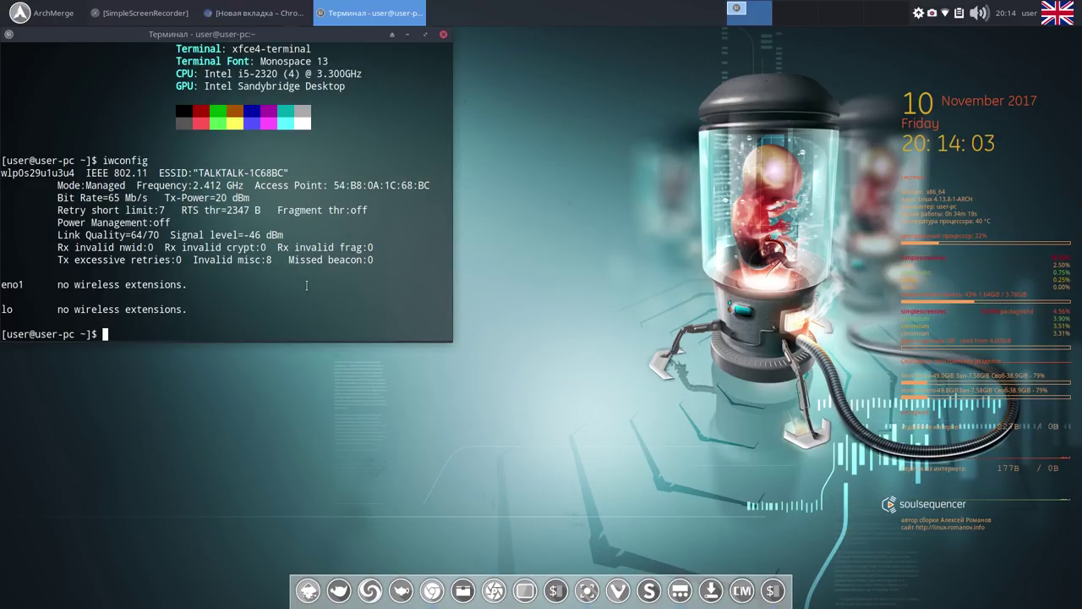
Run ifconfig, review the interface output including the wireless interface, then close the terminal.
text(ifconfi)
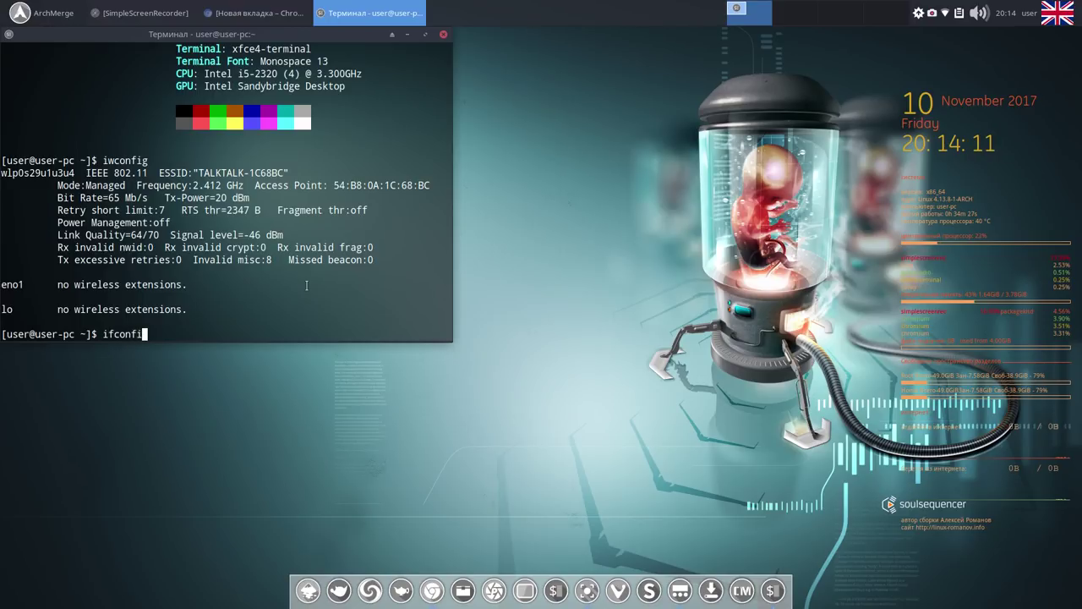
text(g)
key(Return)
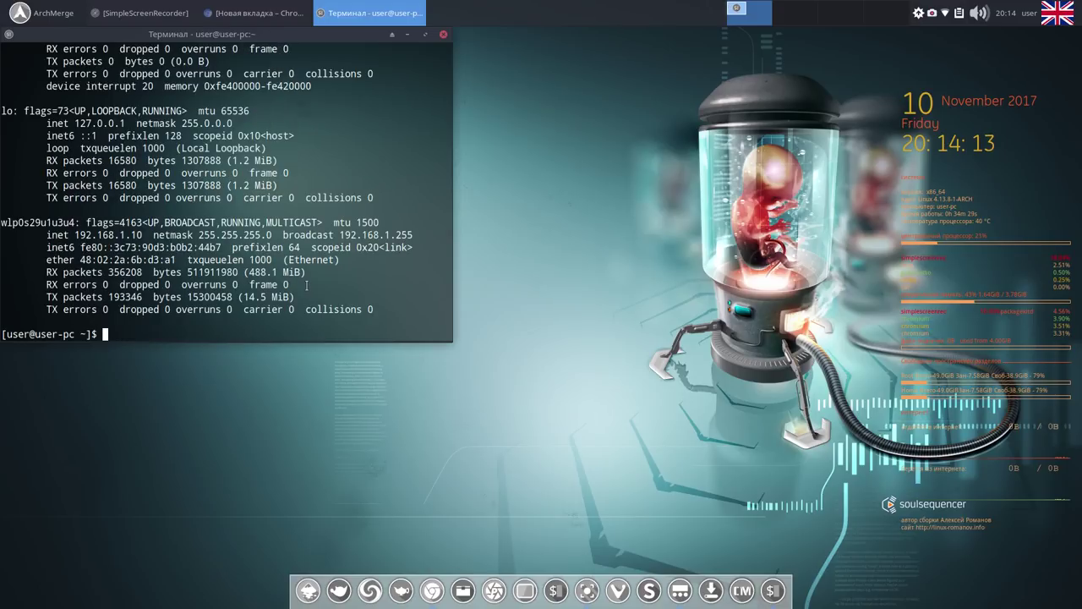
scroll(297, 238, up, 4)
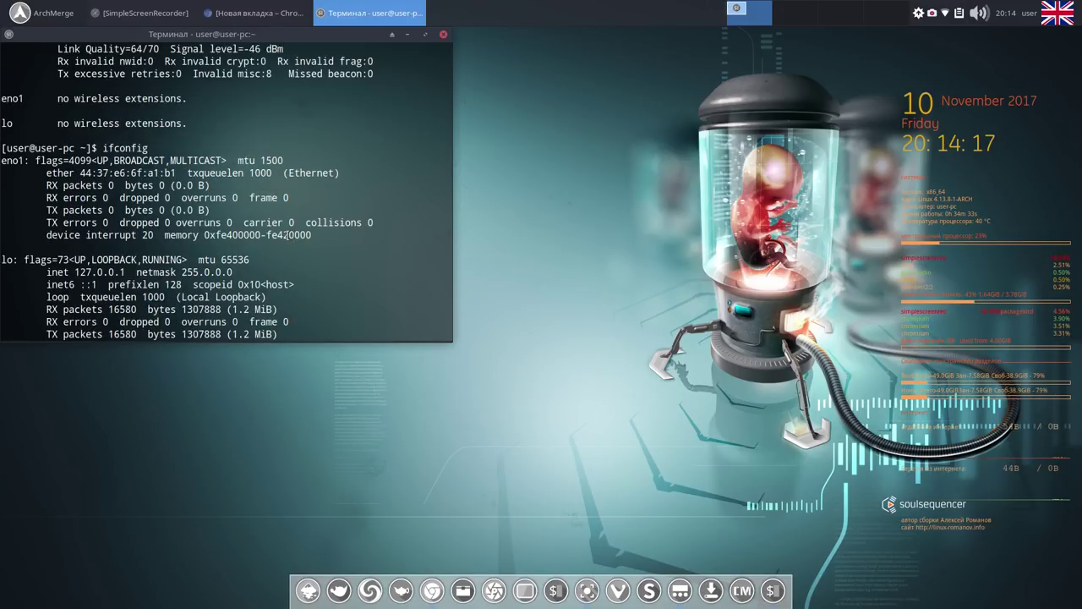
scroll(279, 235, down, 2)
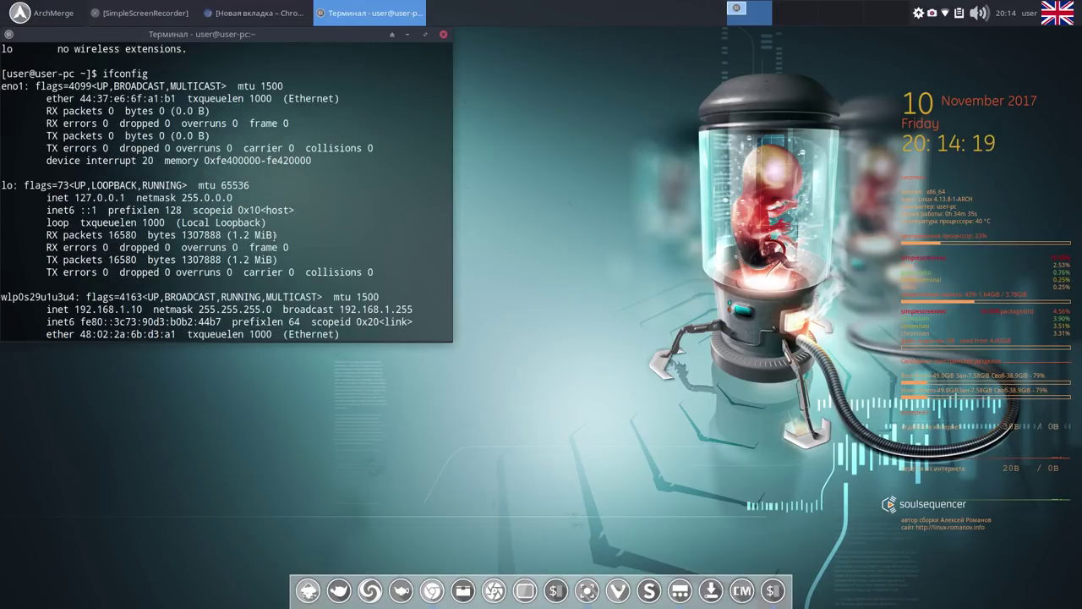
scroll(275, 235, down, 2)
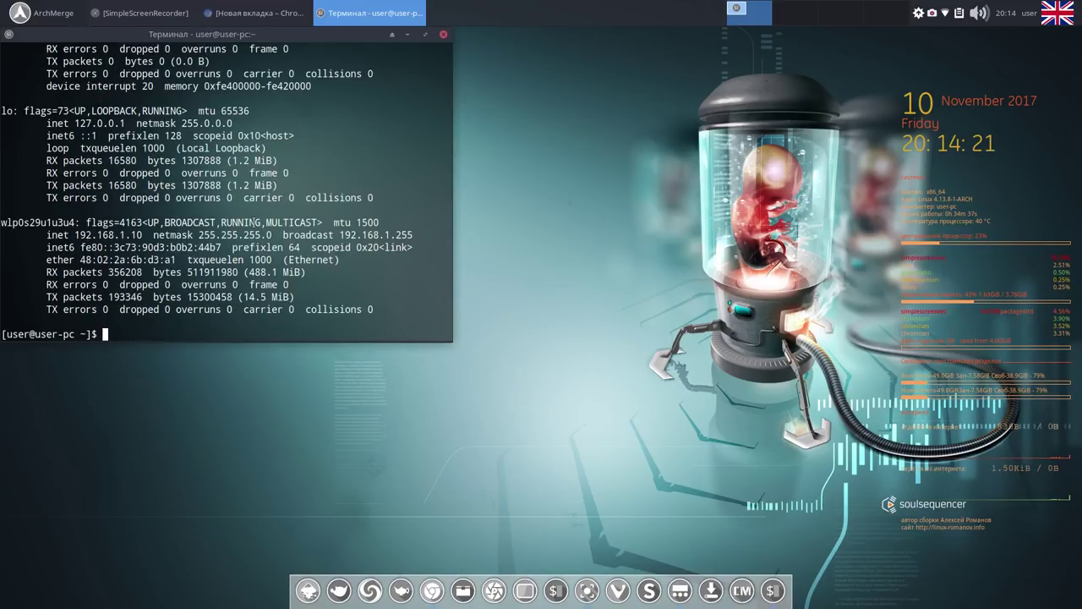
drag(75, 222, 2, 223)
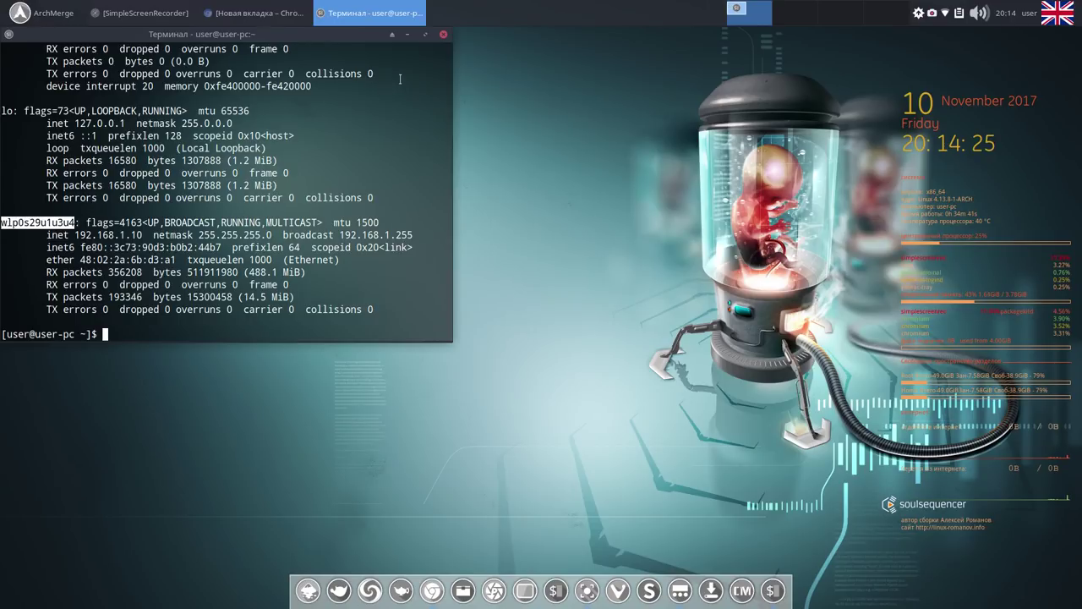
click(443, 35)
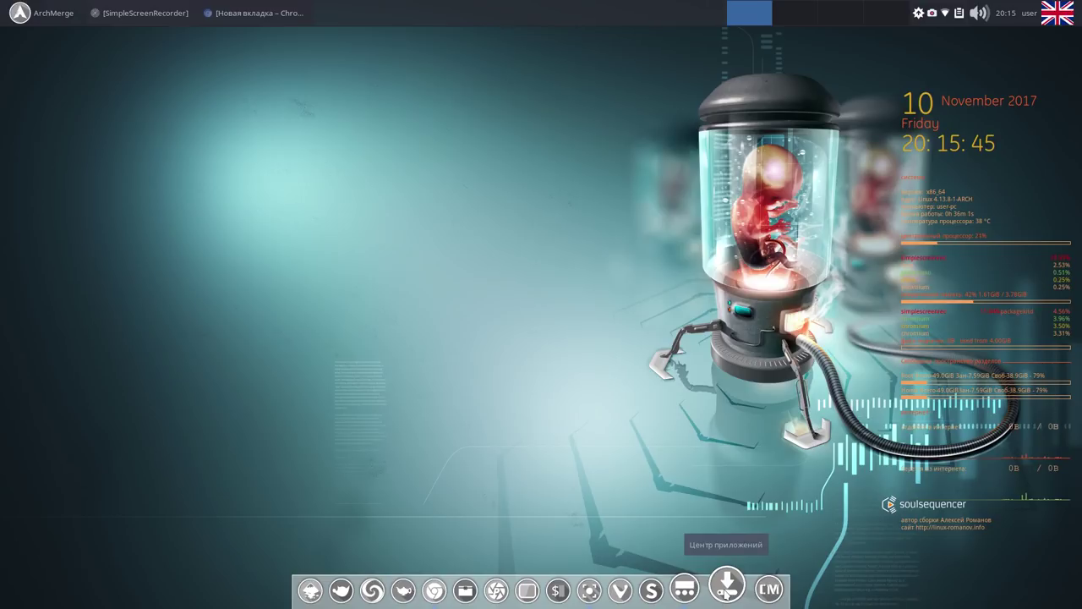
Open the Центр приложений application center from the dock and search for 'uget'.
click(726, 589)
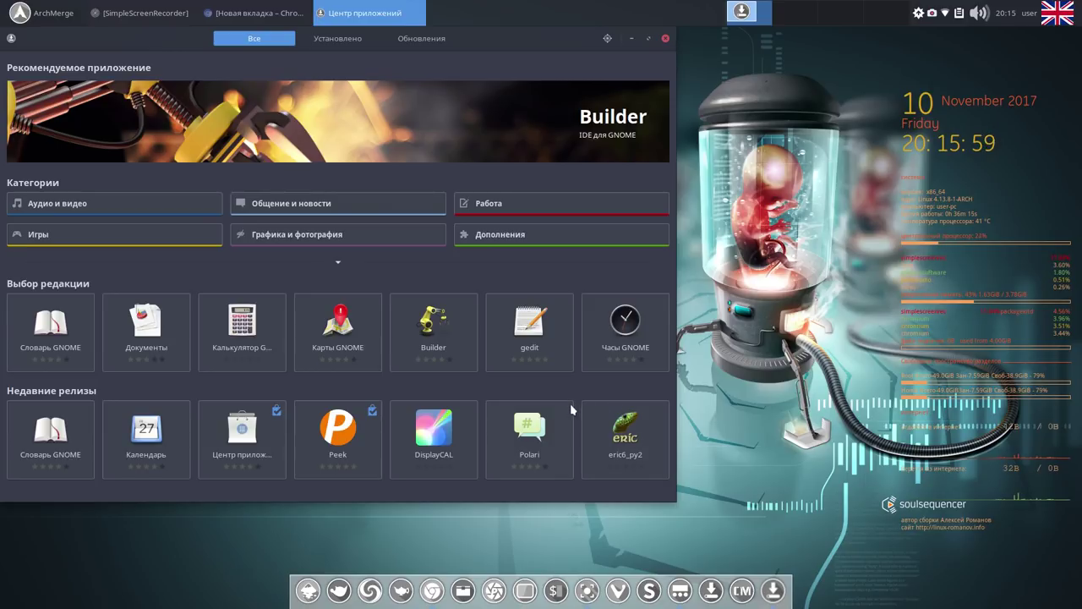
text(u)
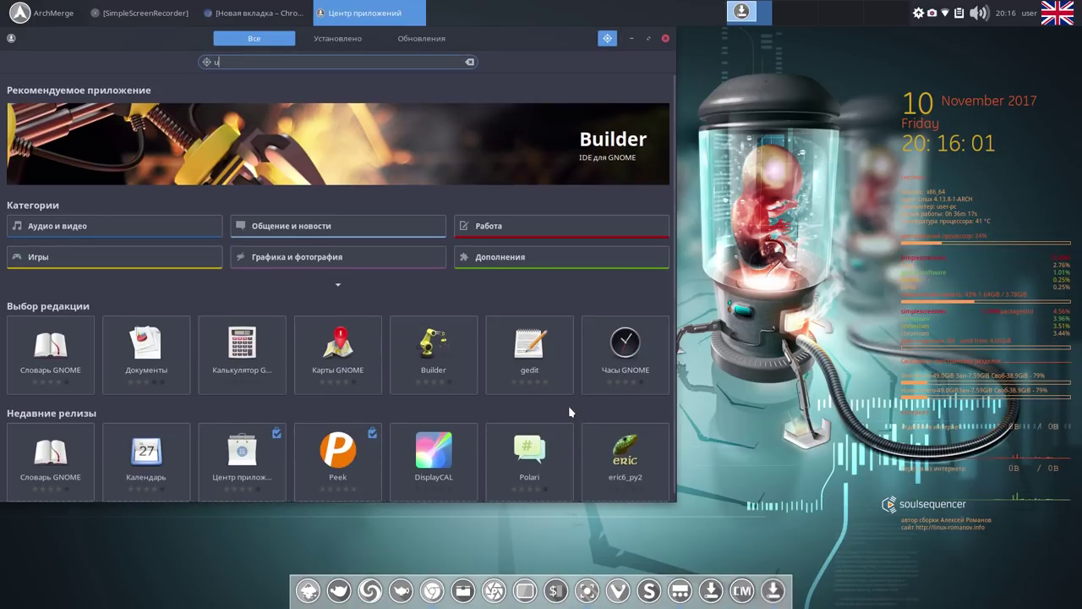
text(get)
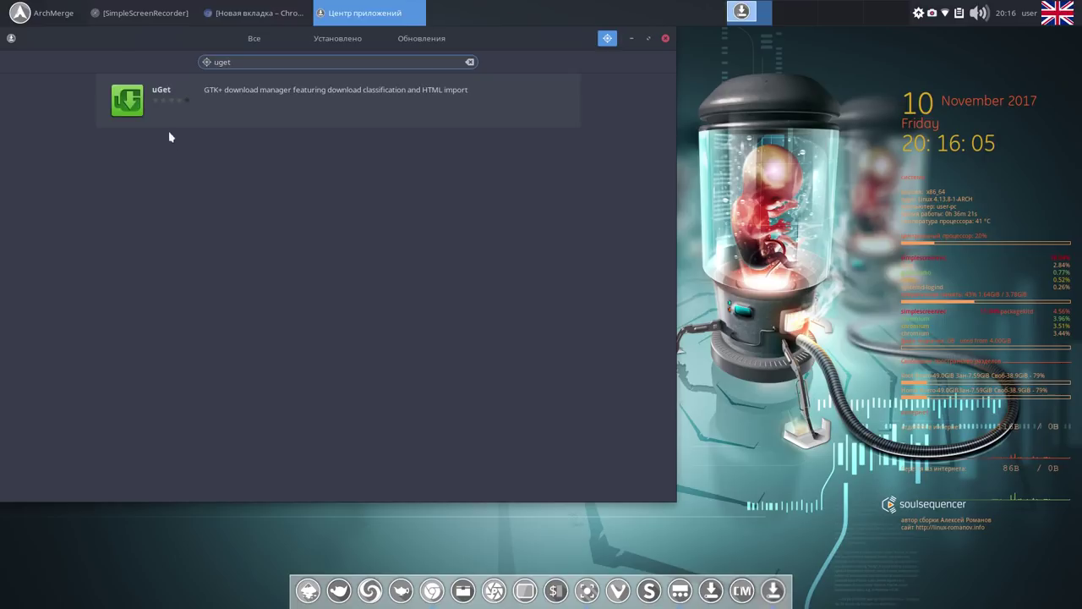
Install uGet from its details page, launch it once, close it, and return to the results.
click(168, 129)
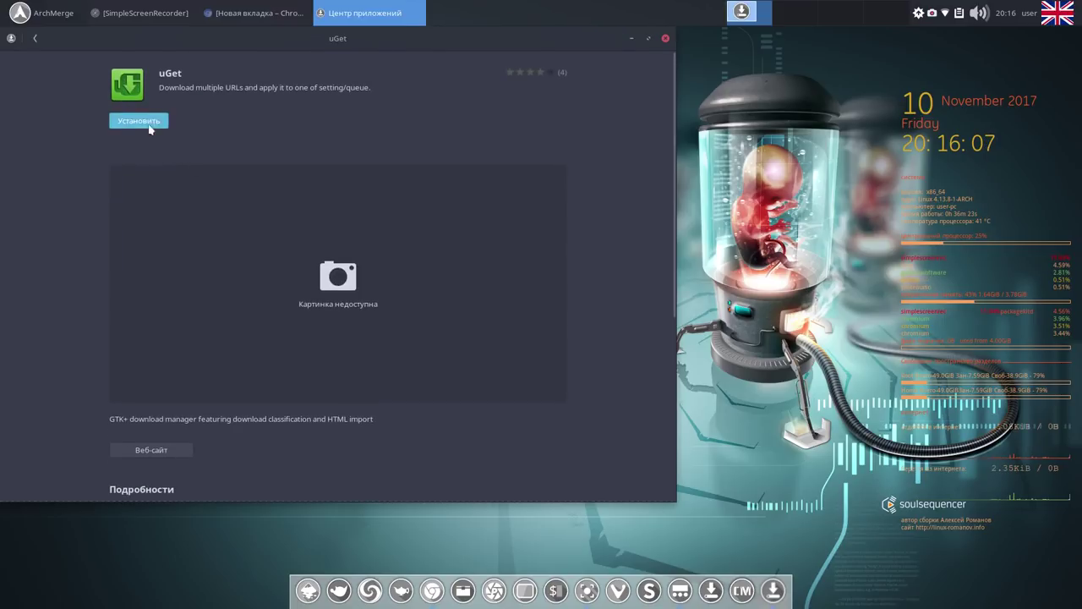
click(145, 124)
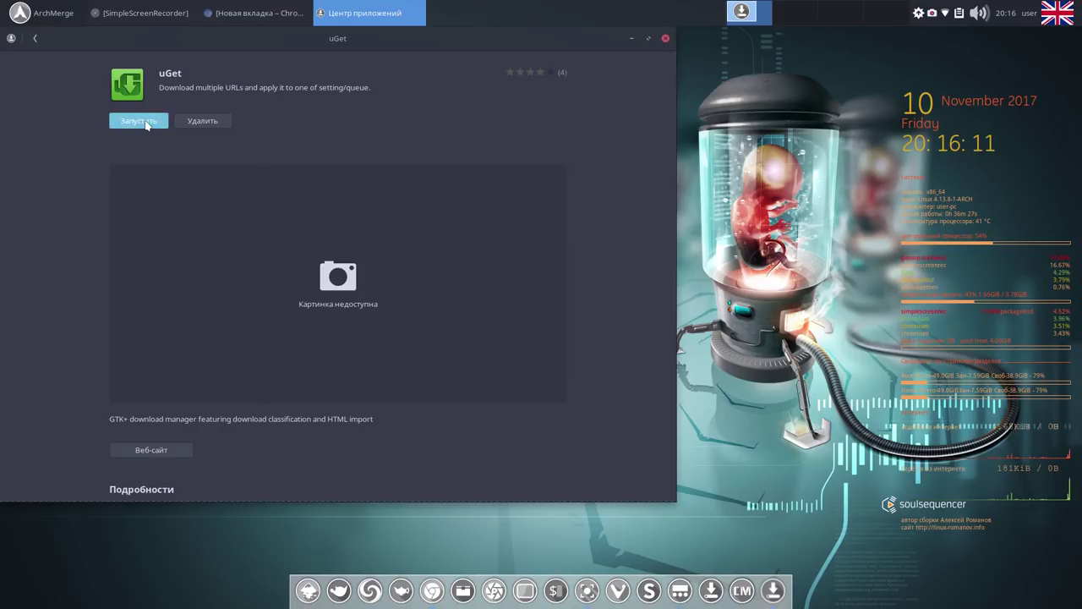
click(146, 124)
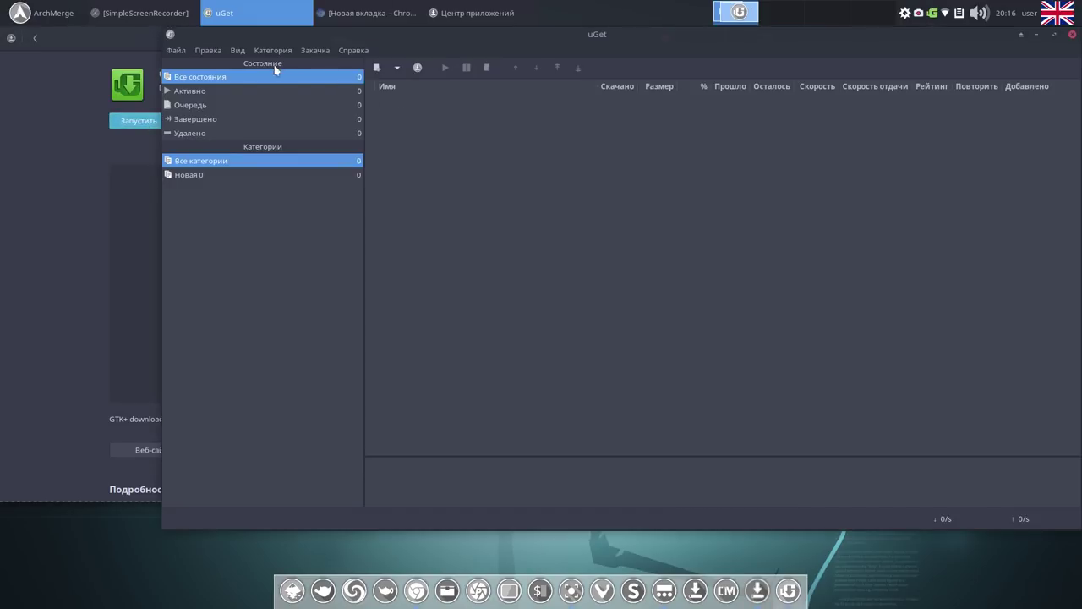
click(1072, 34)
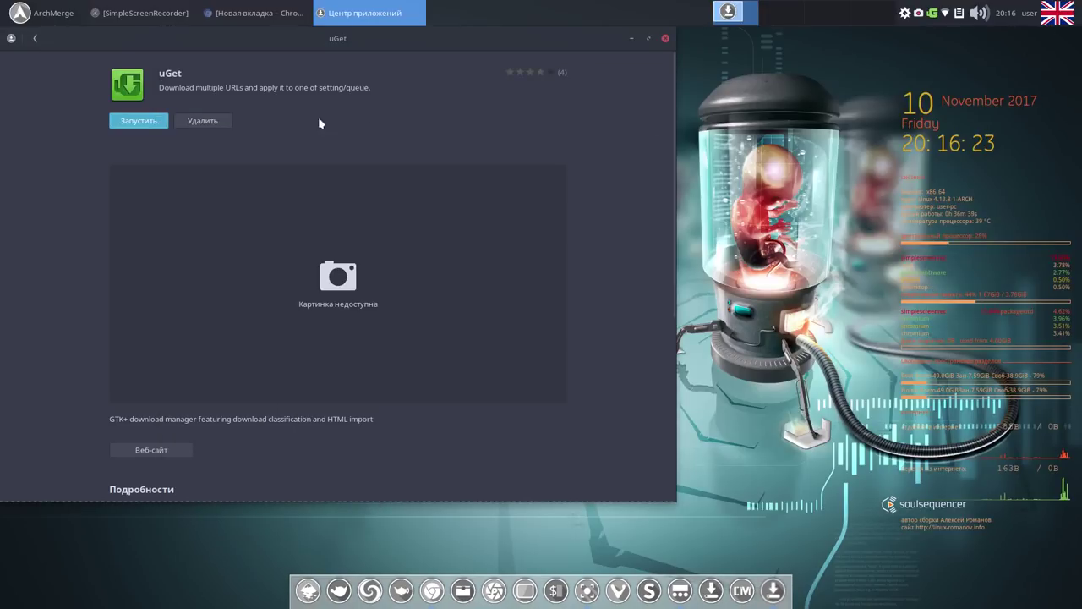
click(36, 39)
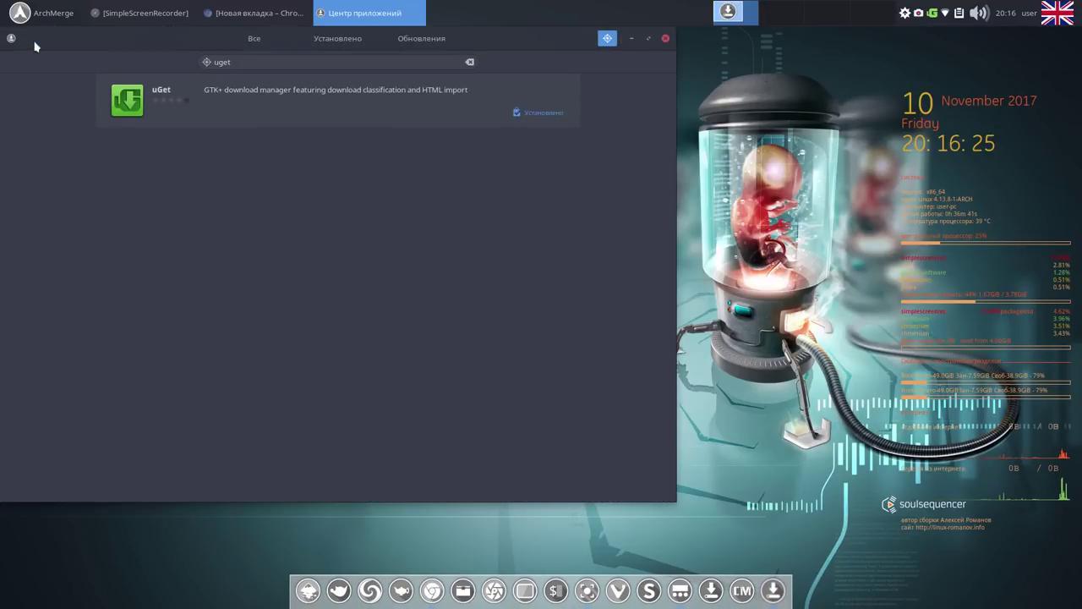
click(17, 15)
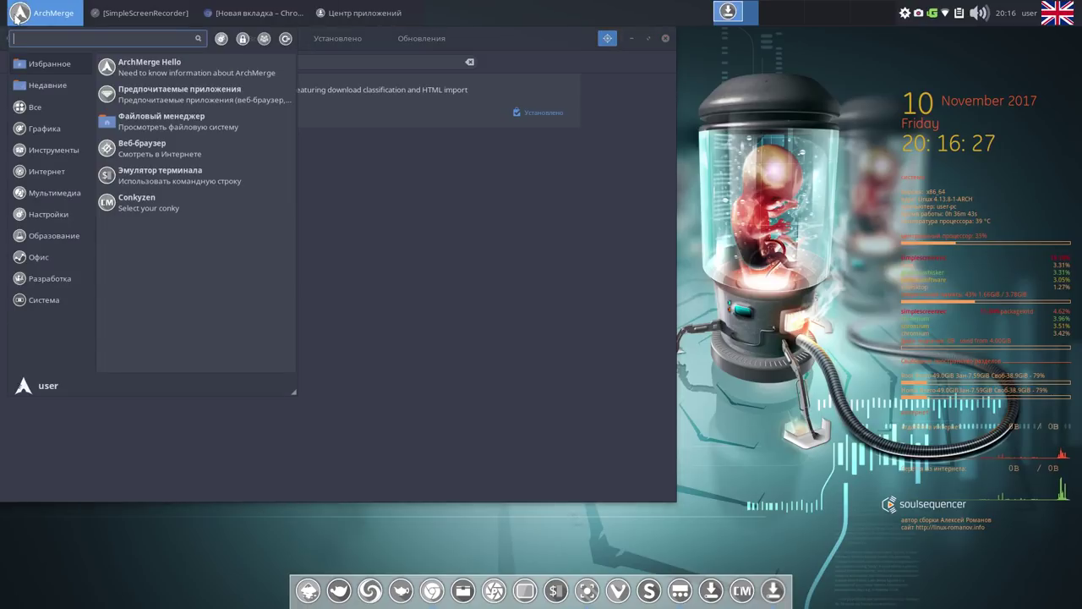
mouse_move(47, 172)
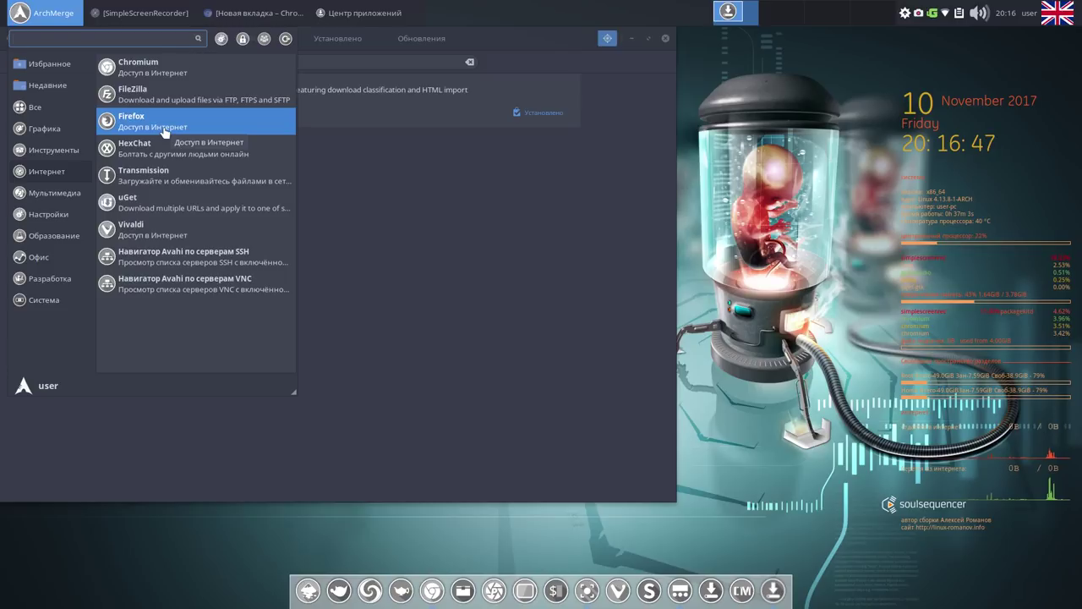
click(398, 190)
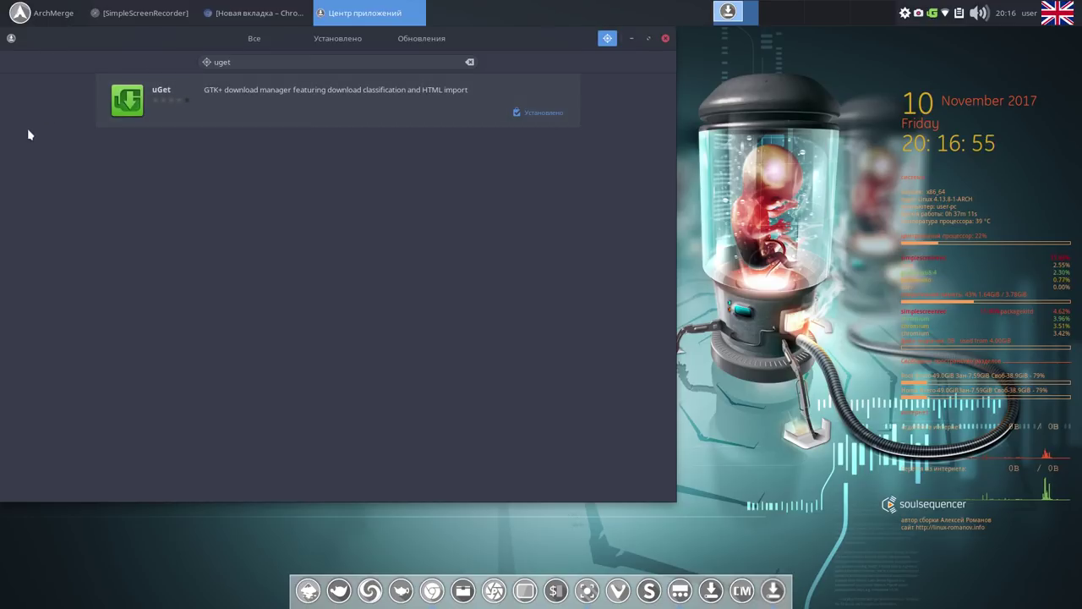
click(245, 62)
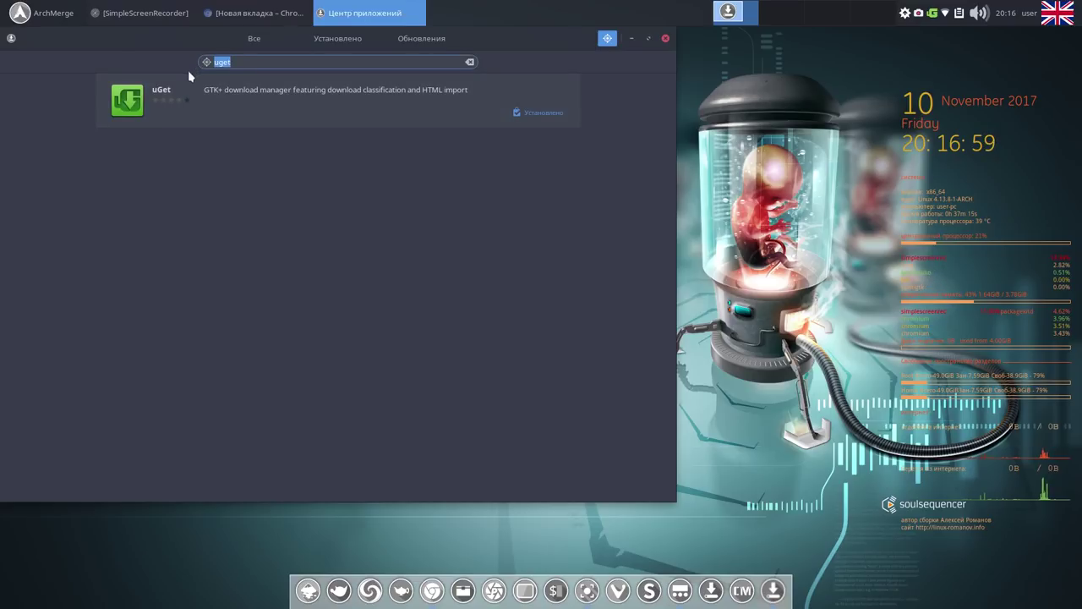
Replace the 'skype' search with 'teamviewer', find no application, and clear the search field.
text(s)
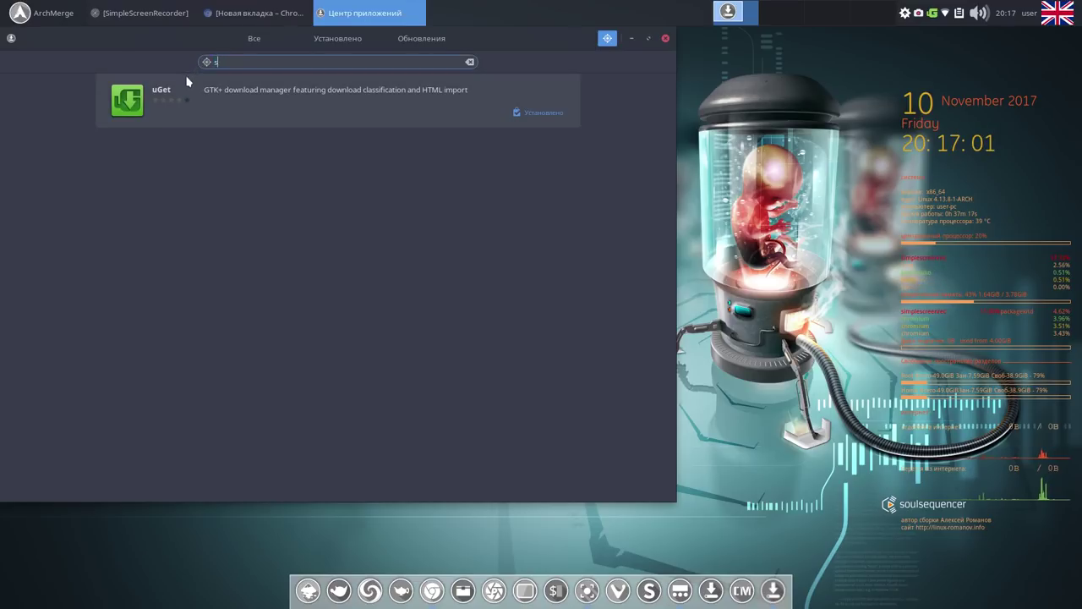
text(kyp)
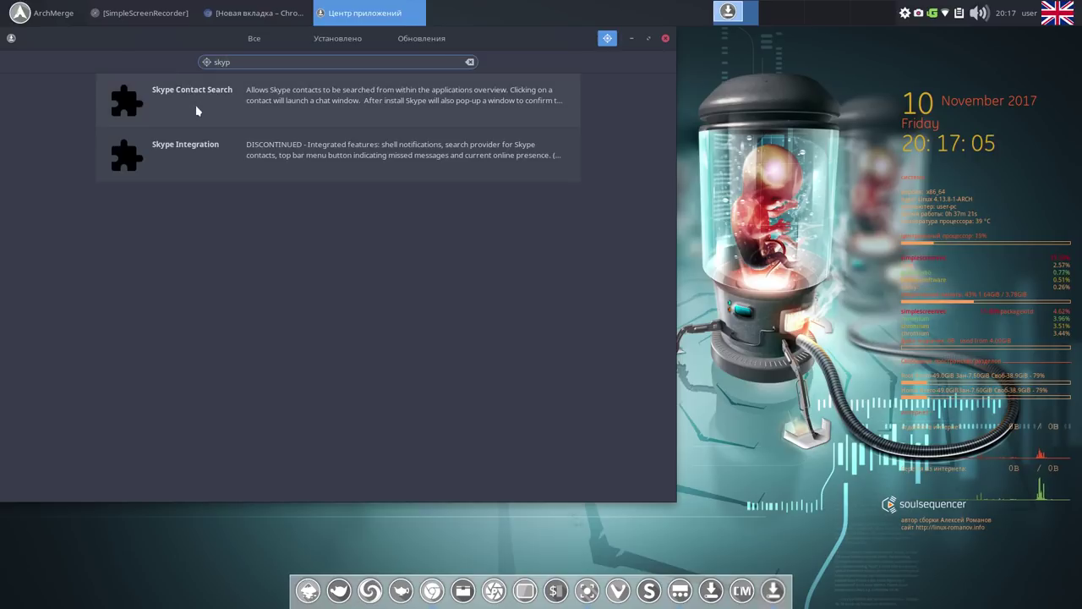
text(e)
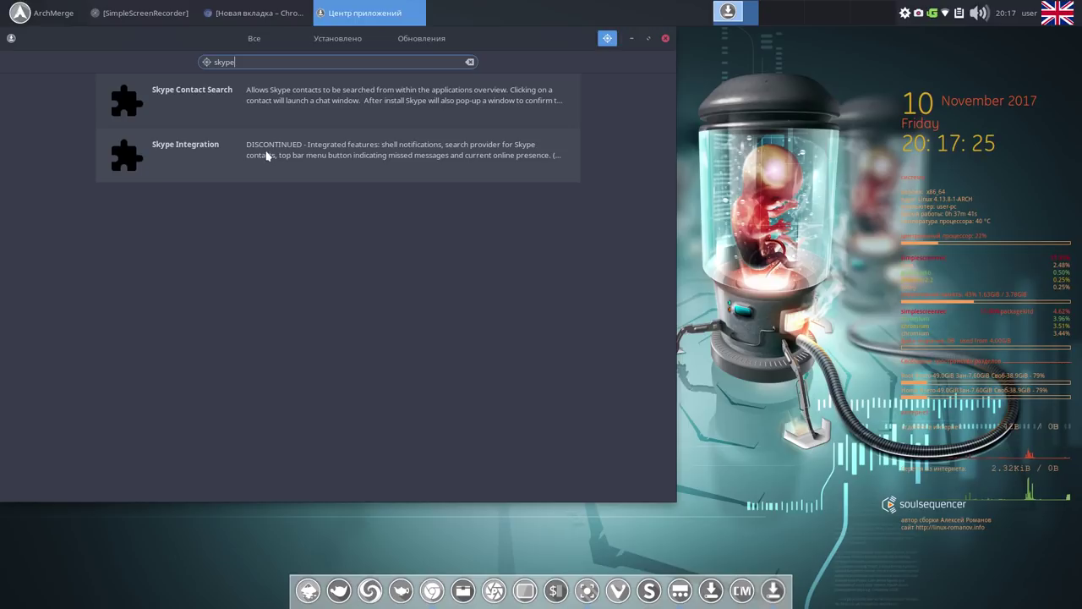
key(BackSpace)
key(BackSpace)
key(BackSpace)
key(BackSpace)
key(BackSpace)
text(t)
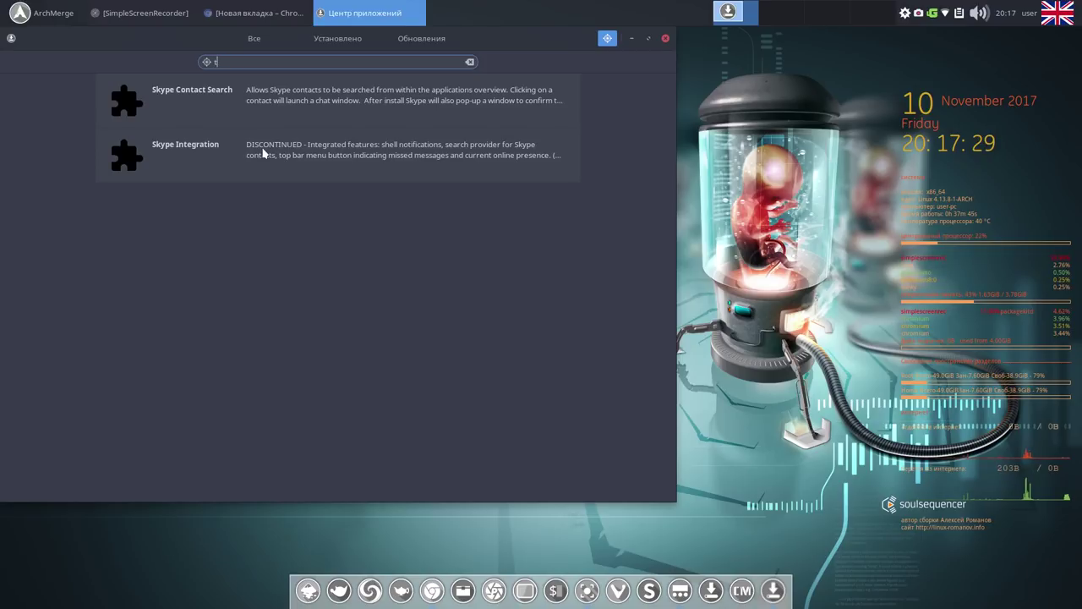
text(eam)
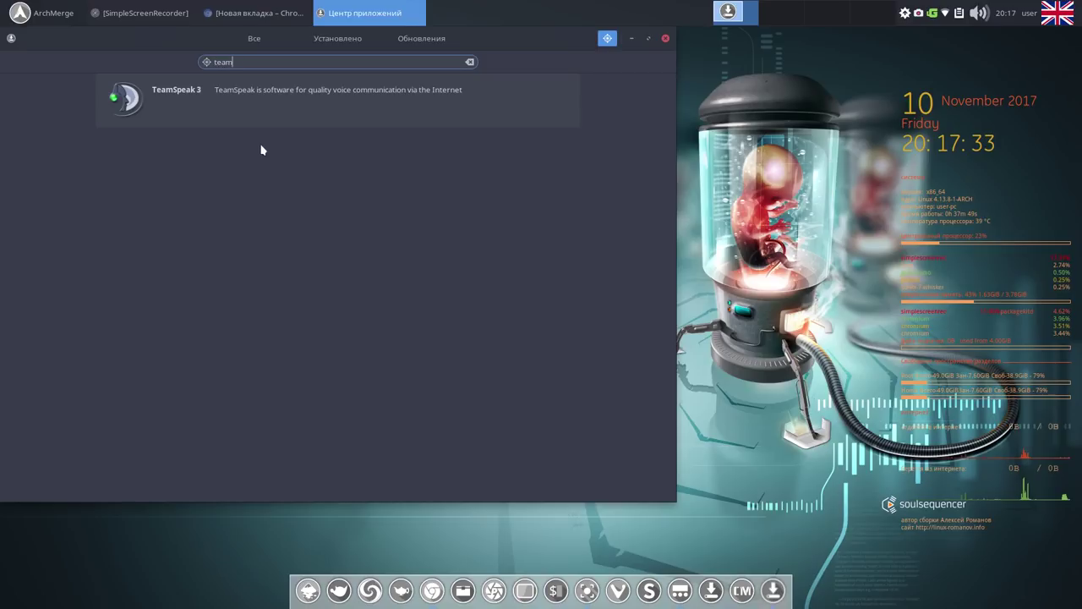
text(vi)
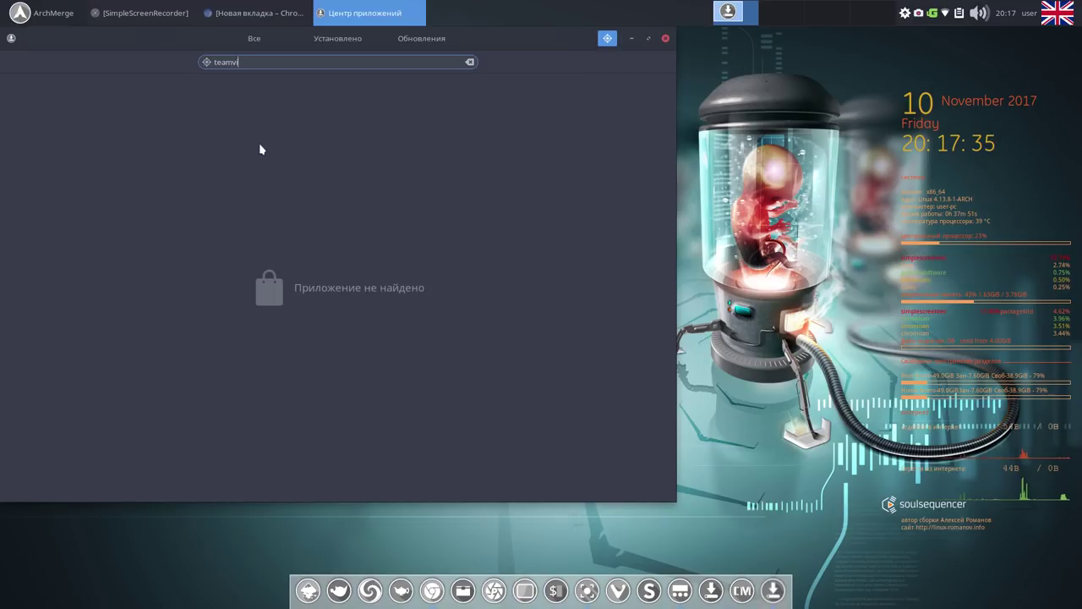
text(ewer)
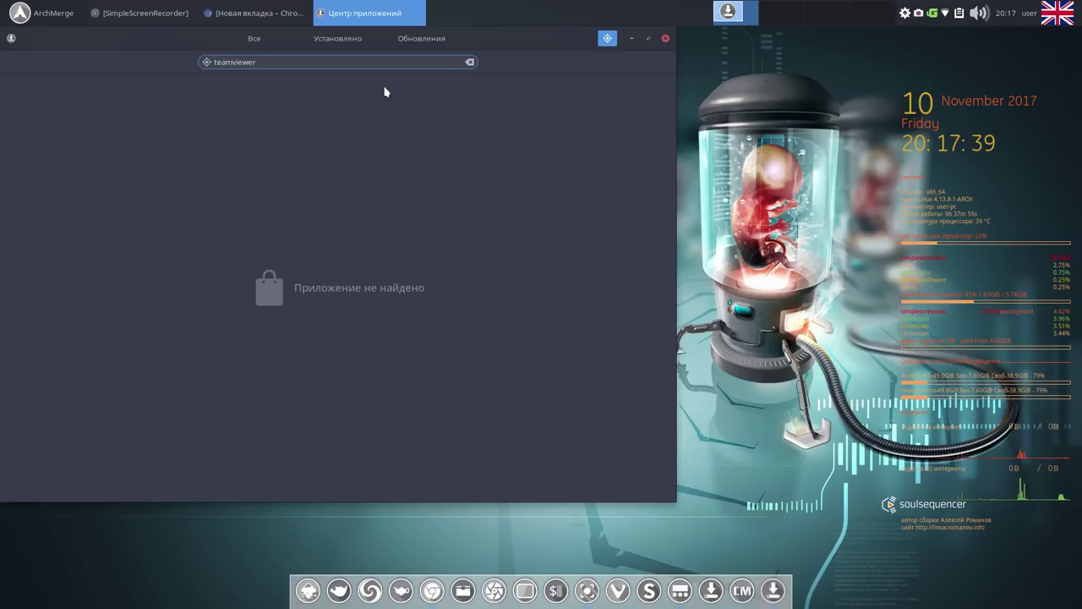
click(470, 62)
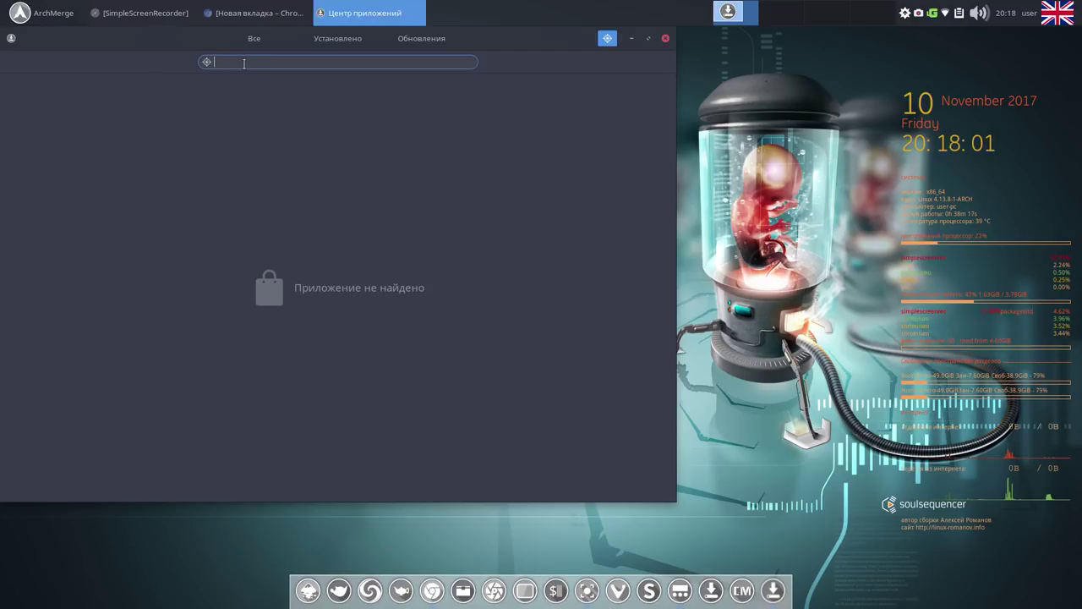
Search 'opensho' and install OpenShot Video Editor, pausing the screen recording during installation.
text(open)
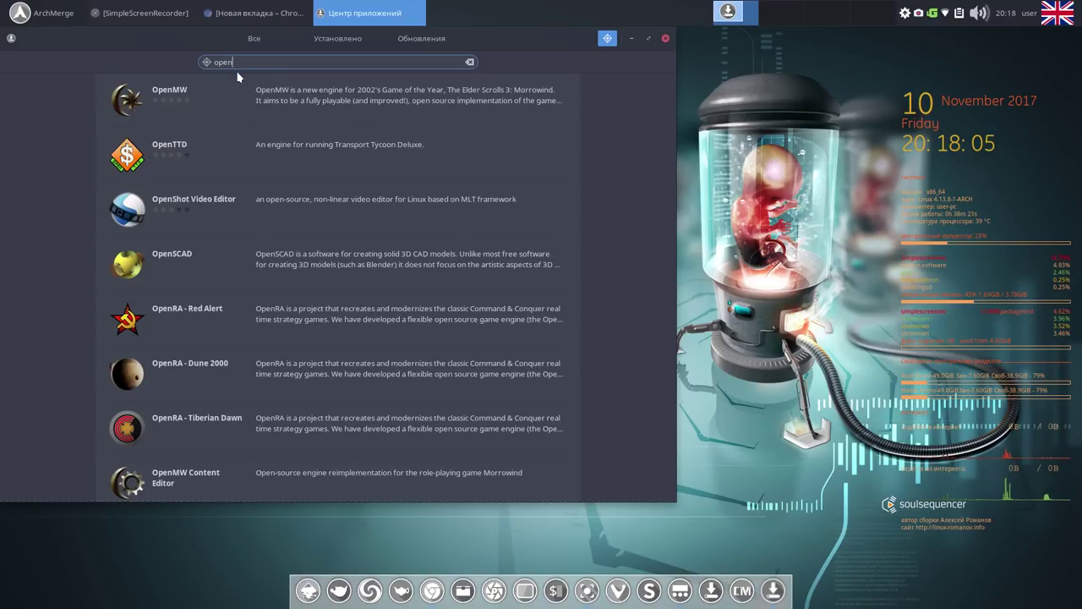
text(sho)
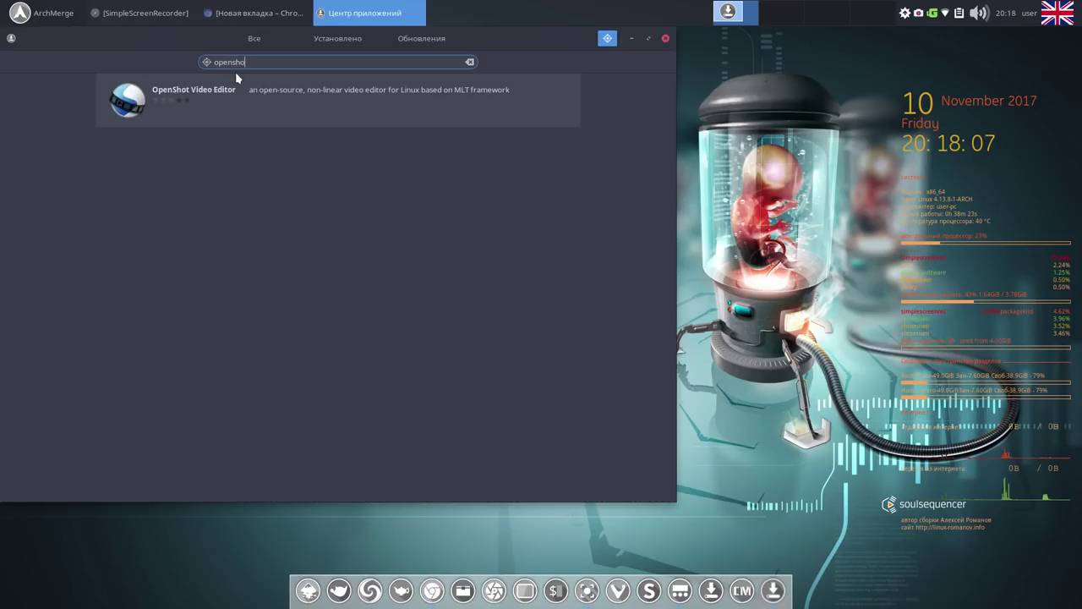
click(155, 101)
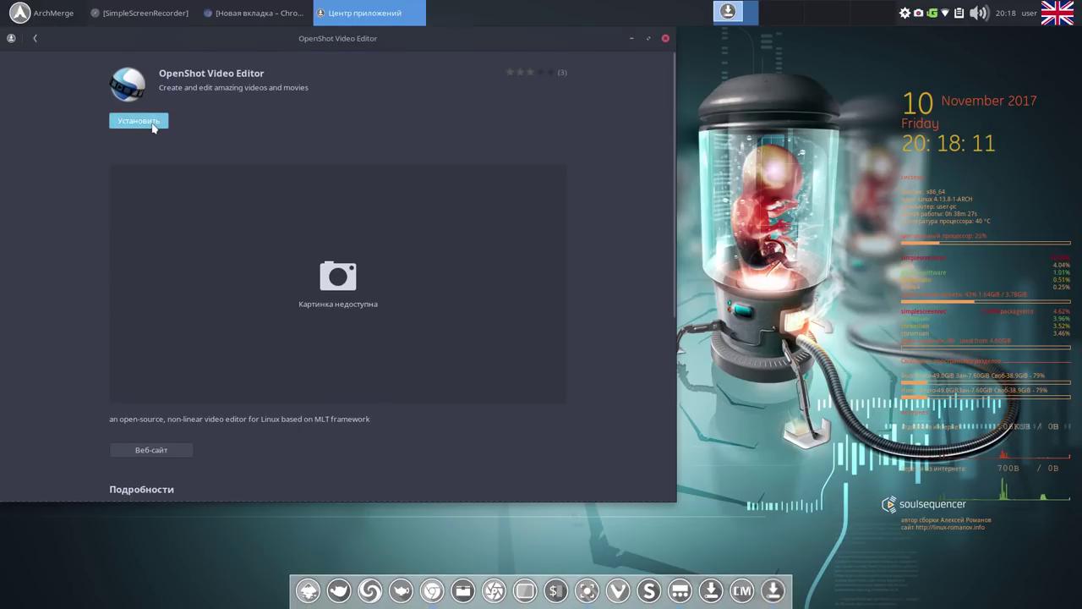
click(153, 124)
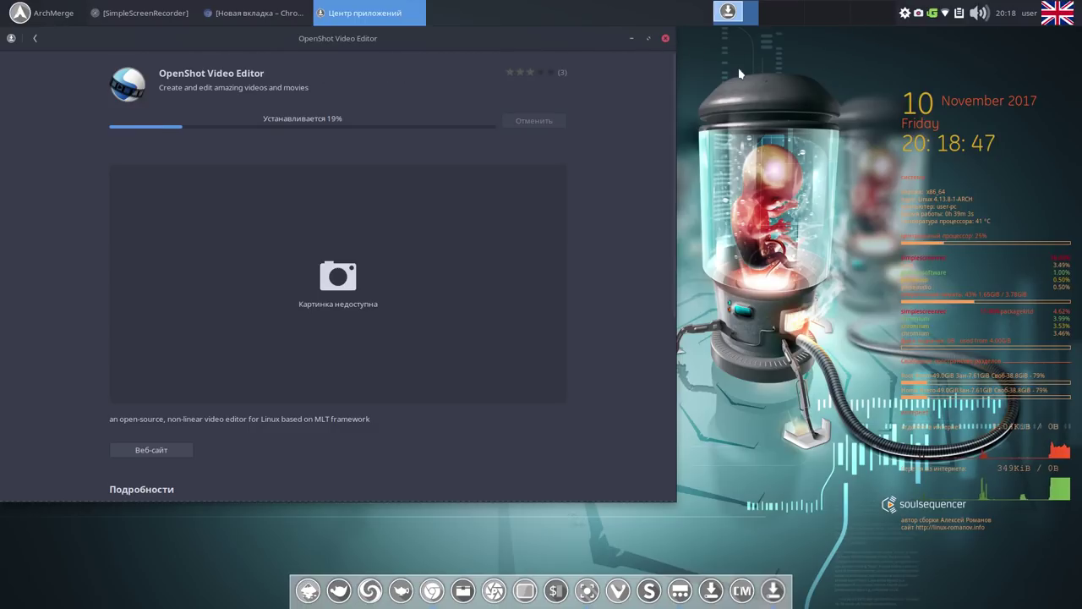
click(919, 17)
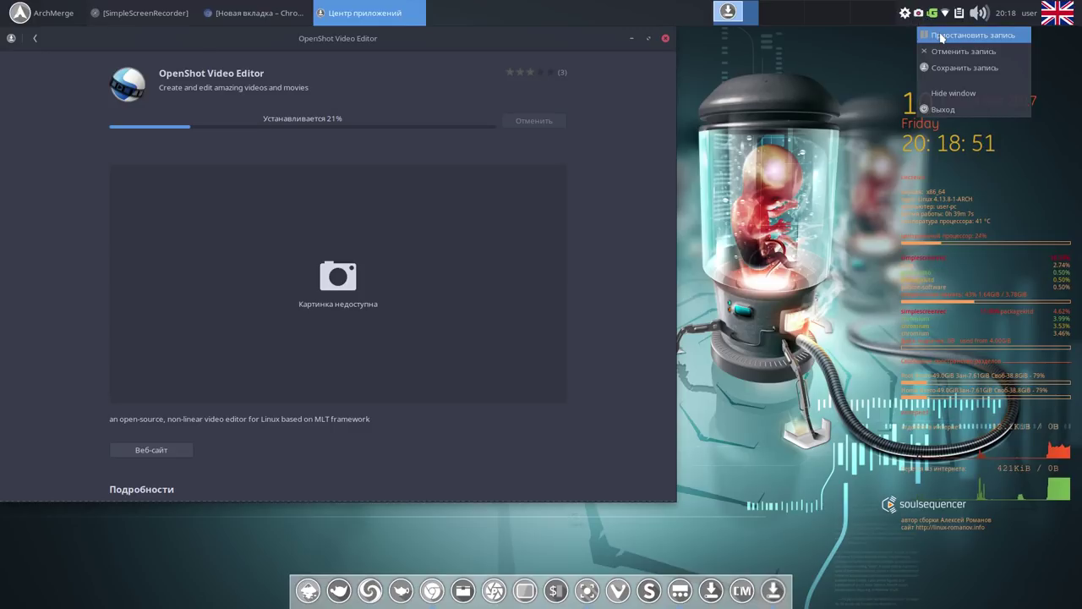
click(939, 37)
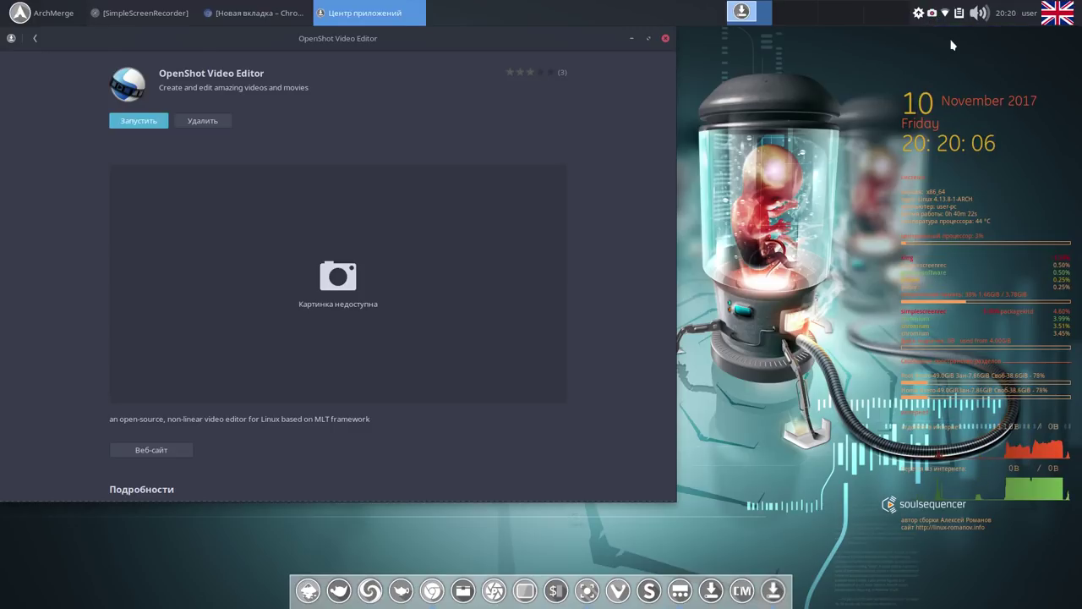
Launch OpenShot once, pin it to the dock, and close it.
click(145, 125)
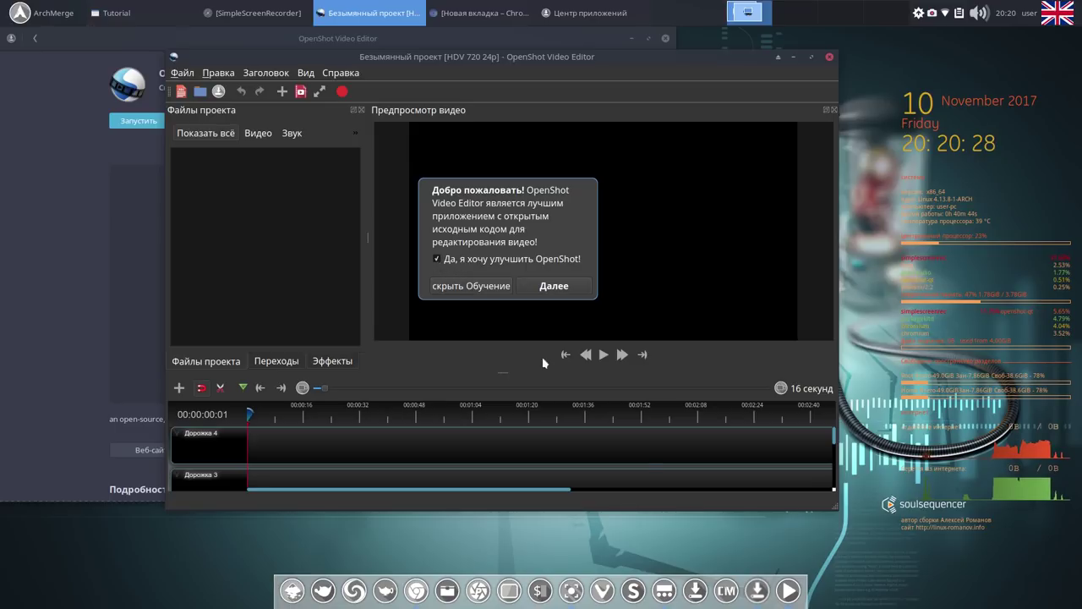
right_click(787, 594)
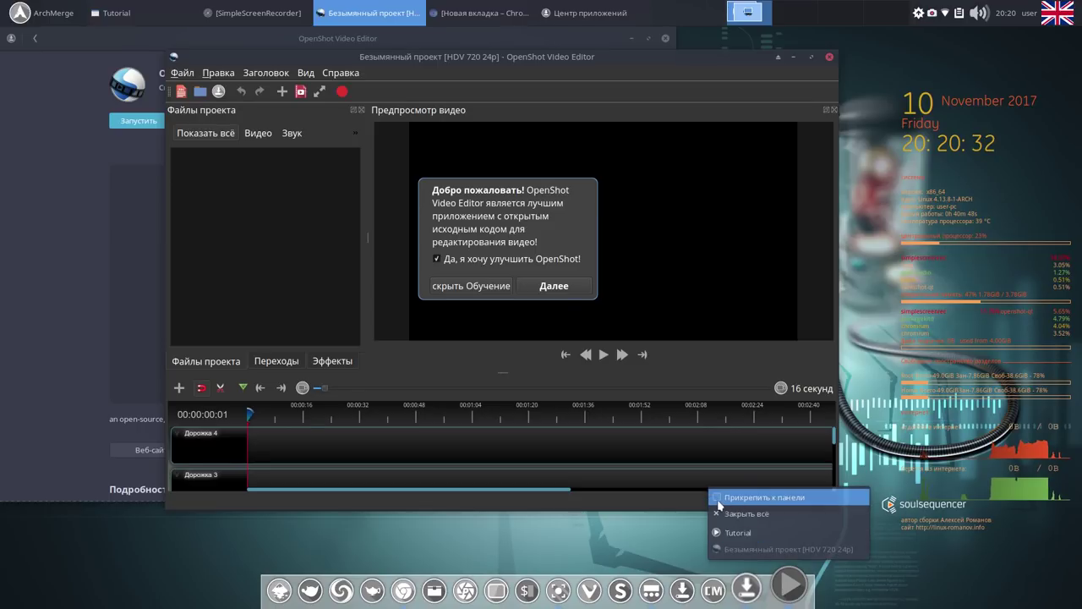
click(718, 502)
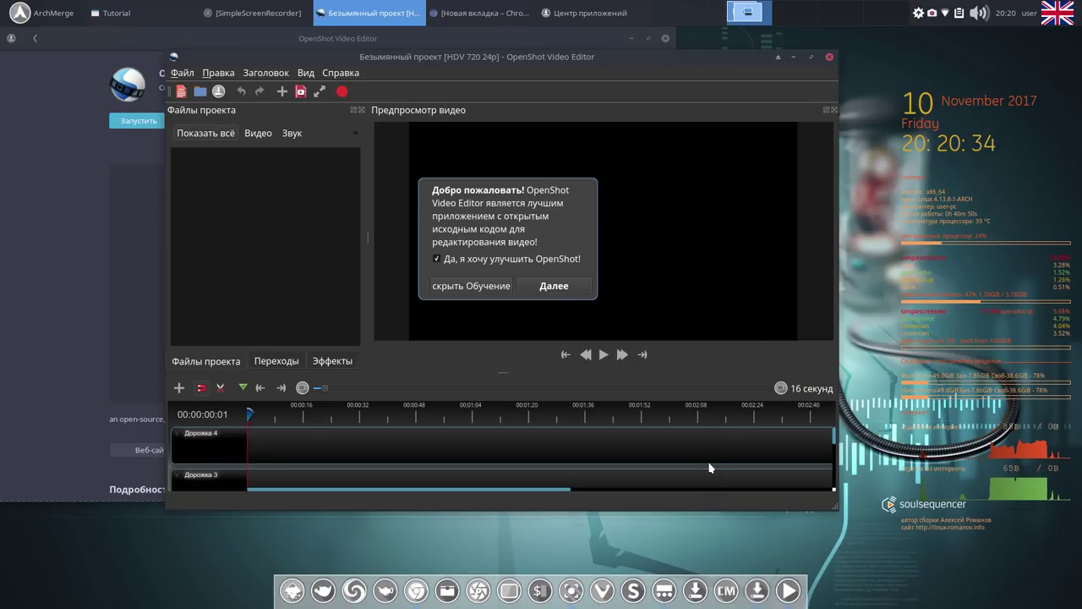
click(825, 58)
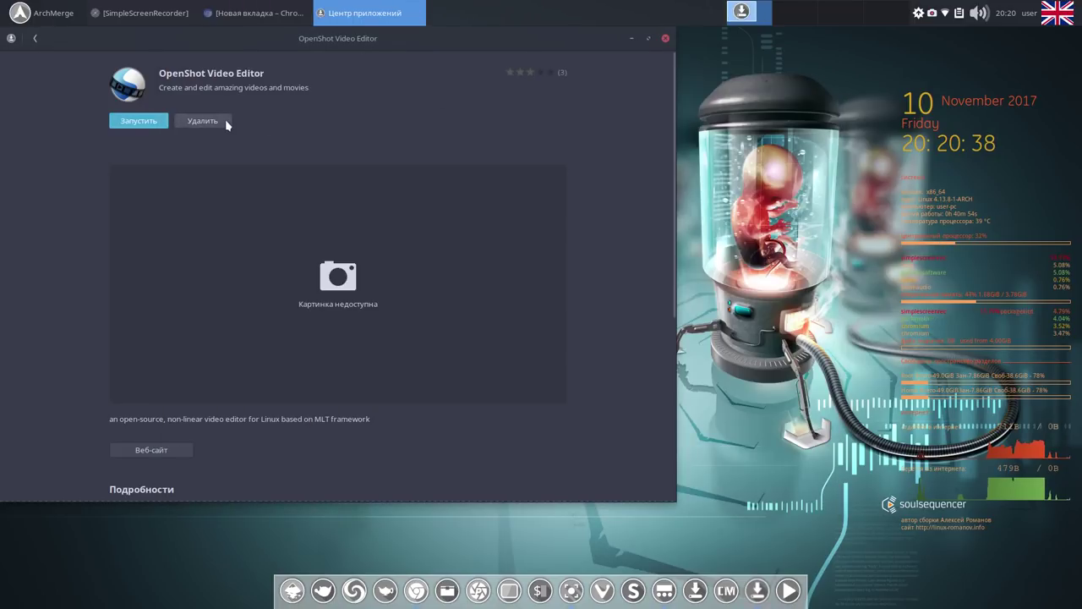
Replace the search with 'aud' and install Audacity from its details page.
click(36, 38)
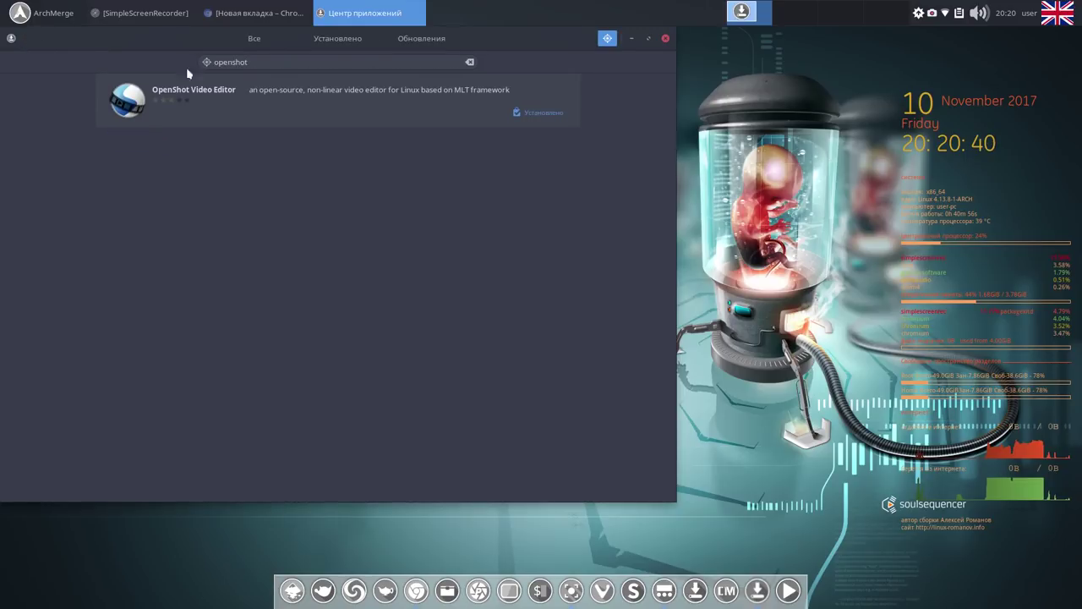
drag(255, 62, 188, 60)
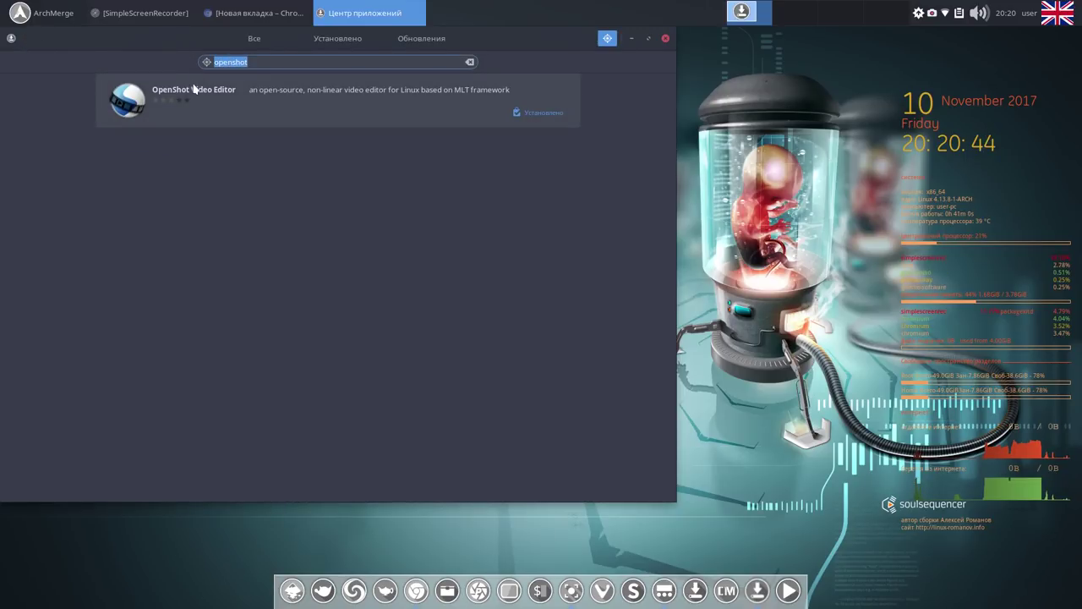
text(a)
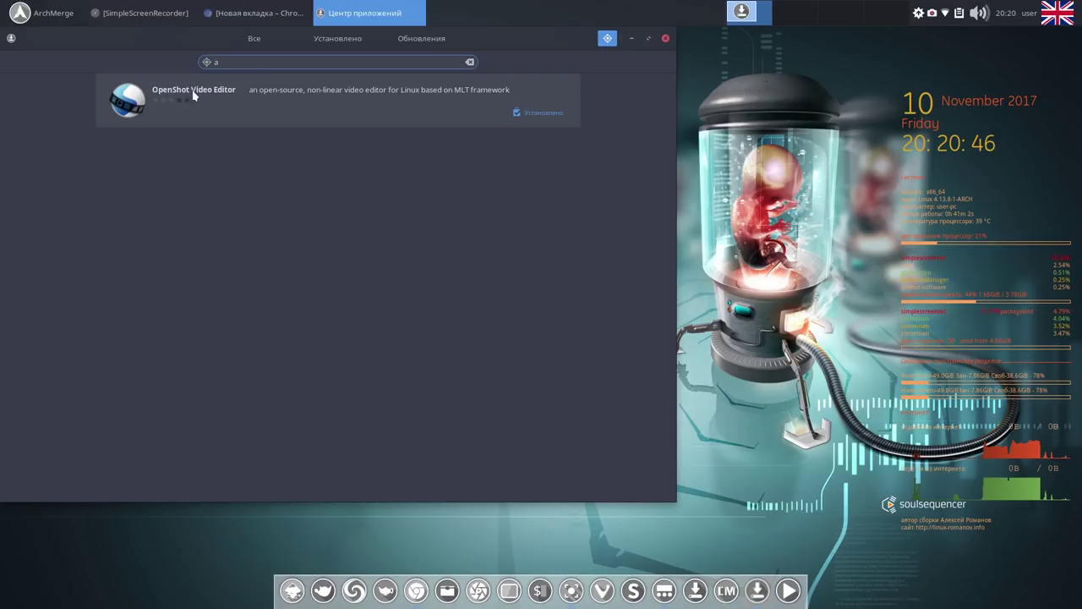
text(ud)
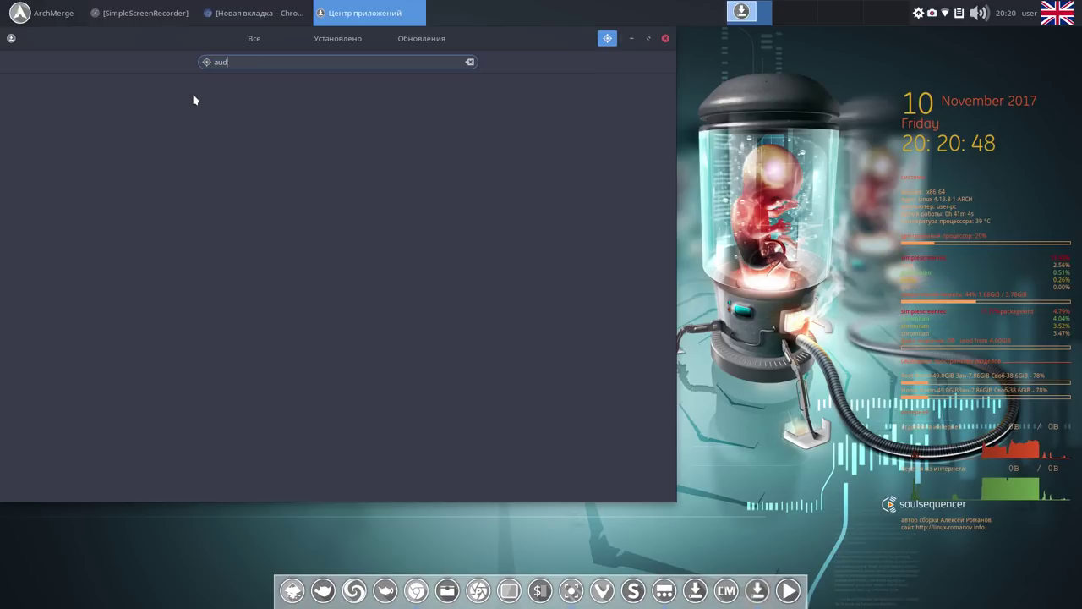
click(194, 100)
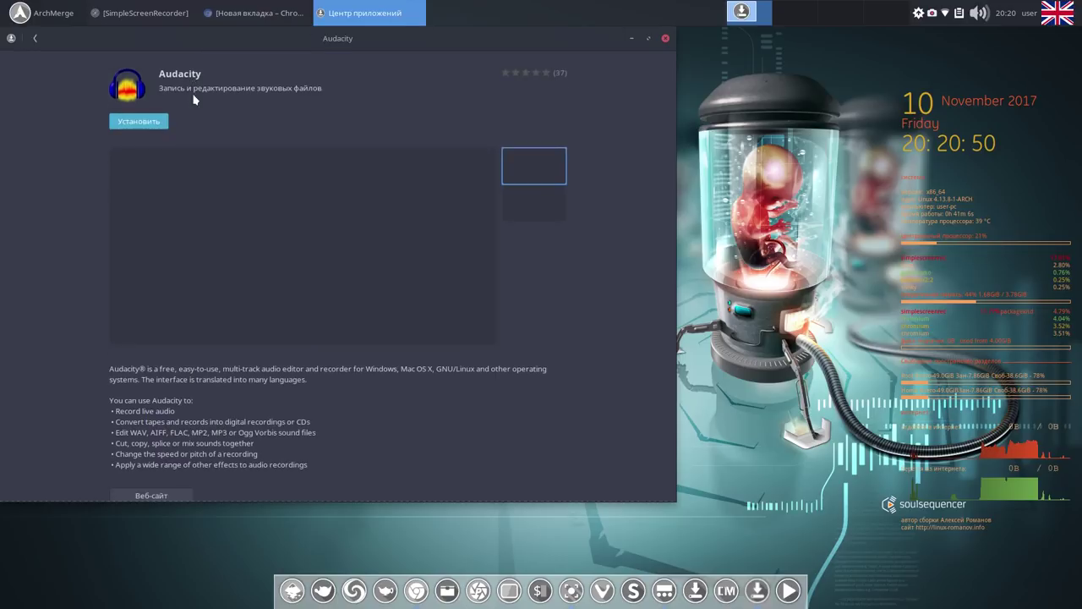
click(160, 121)
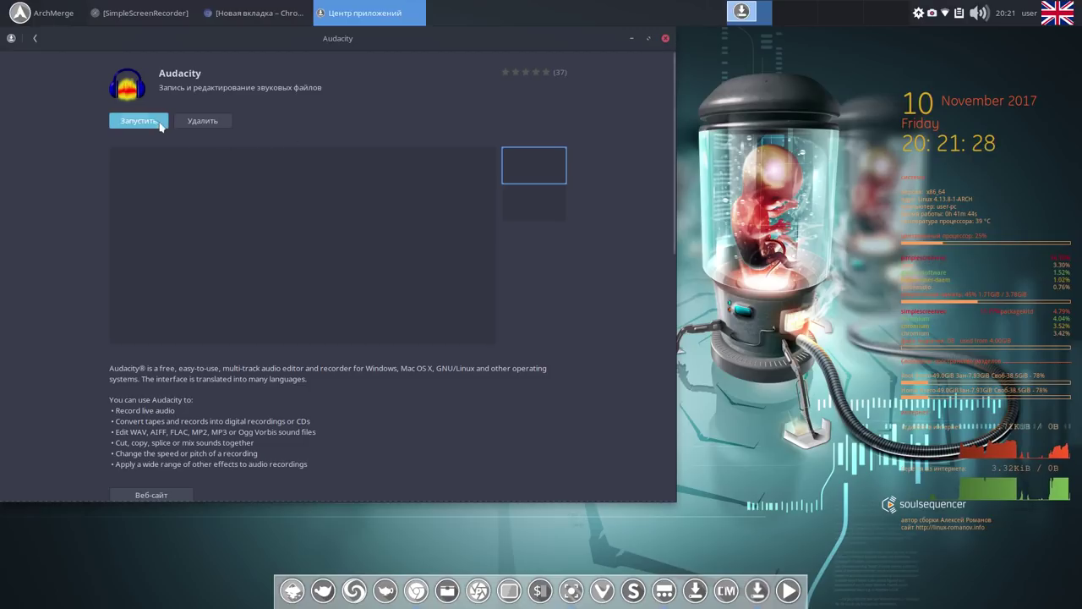
Launch the newly installed Audacity and choose an option from its dock icon menu.
click(156, 124)
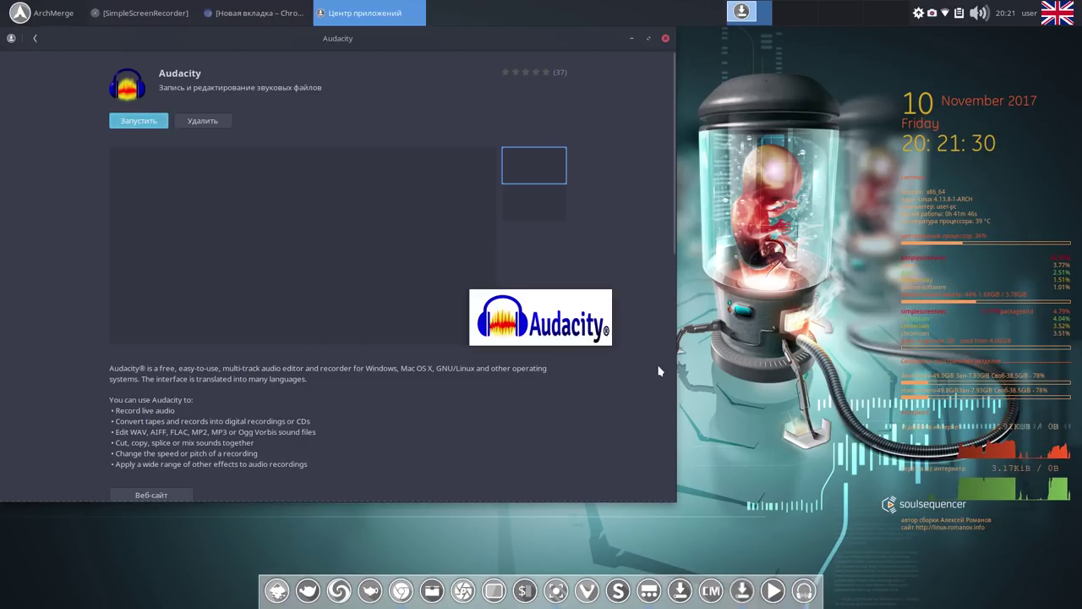
right_click(804, 590)
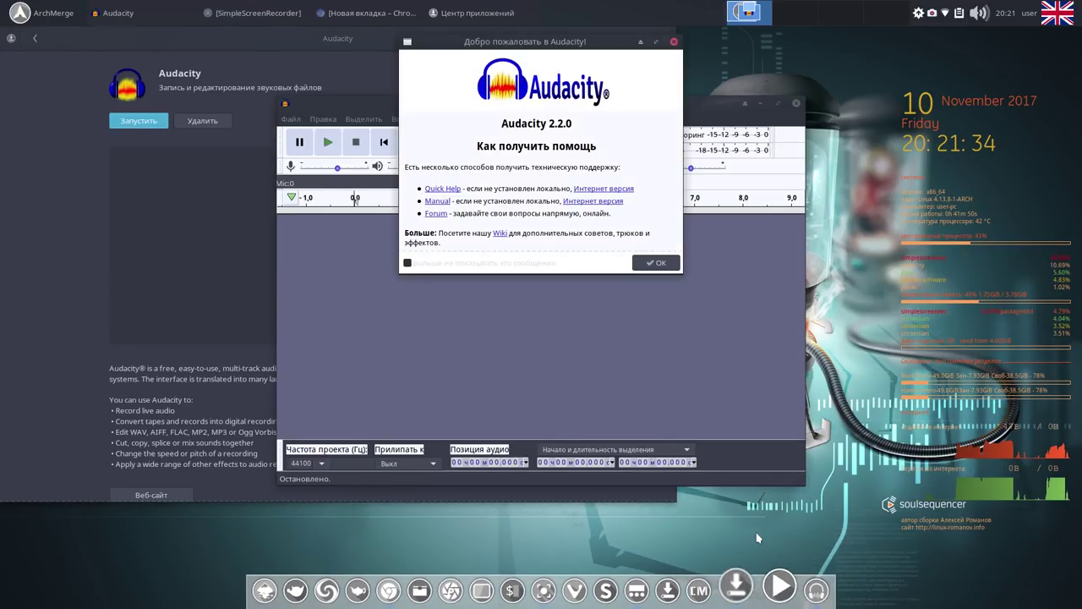
click(750, 521)
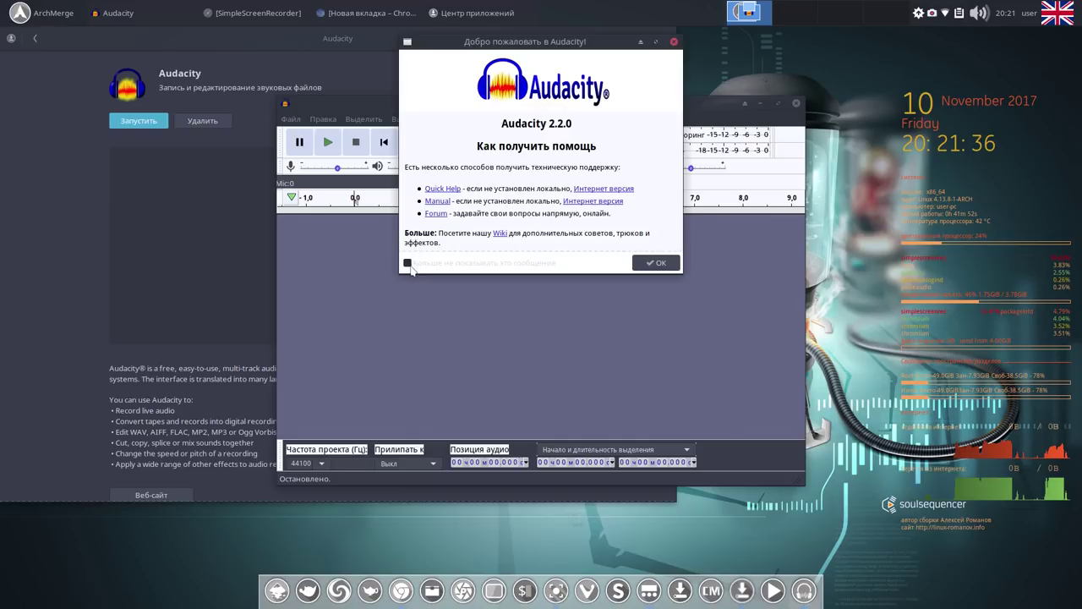